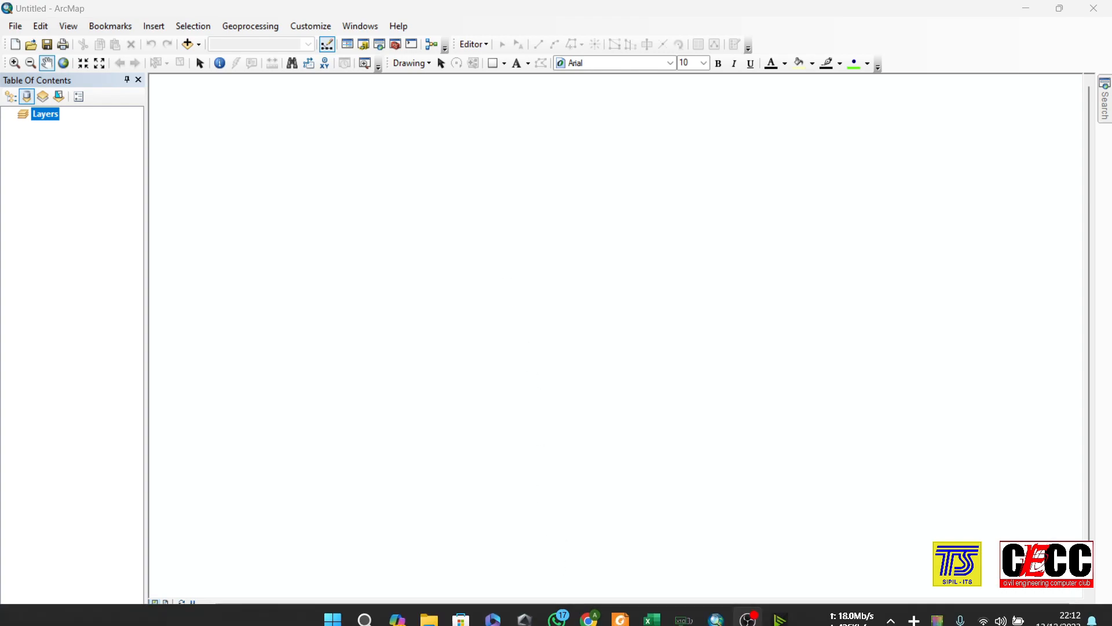
# Step: Switch to the DEMNAS website in Chrome and open its DEMNAS download map
pyautogui.moveTo(588, 608)
pyautogui.click(668, 507)
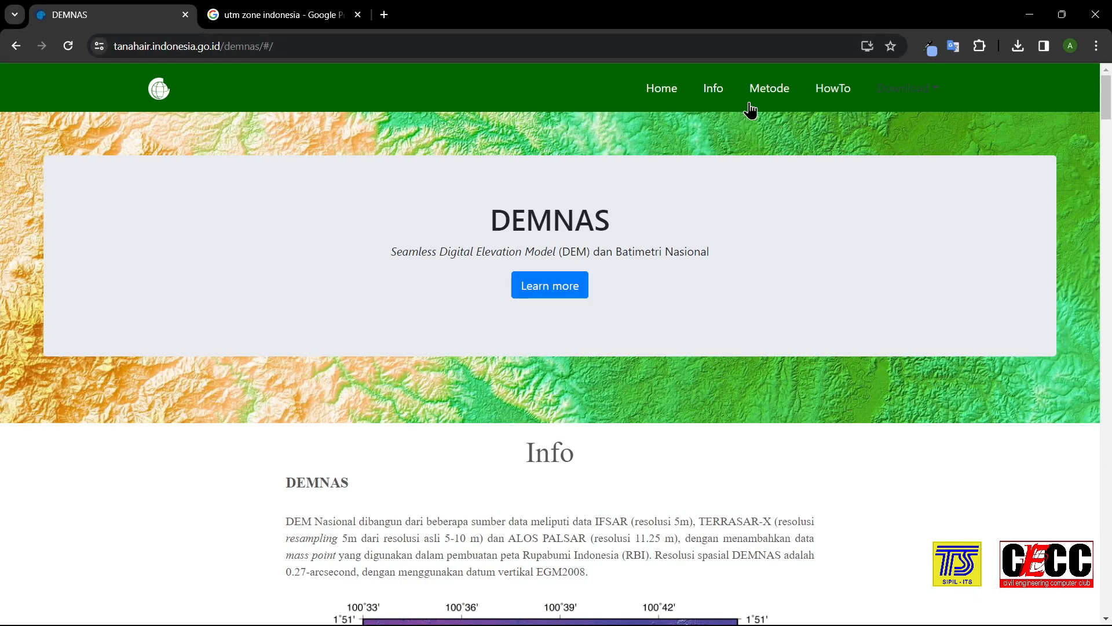
pyautogui.click(902, 90)
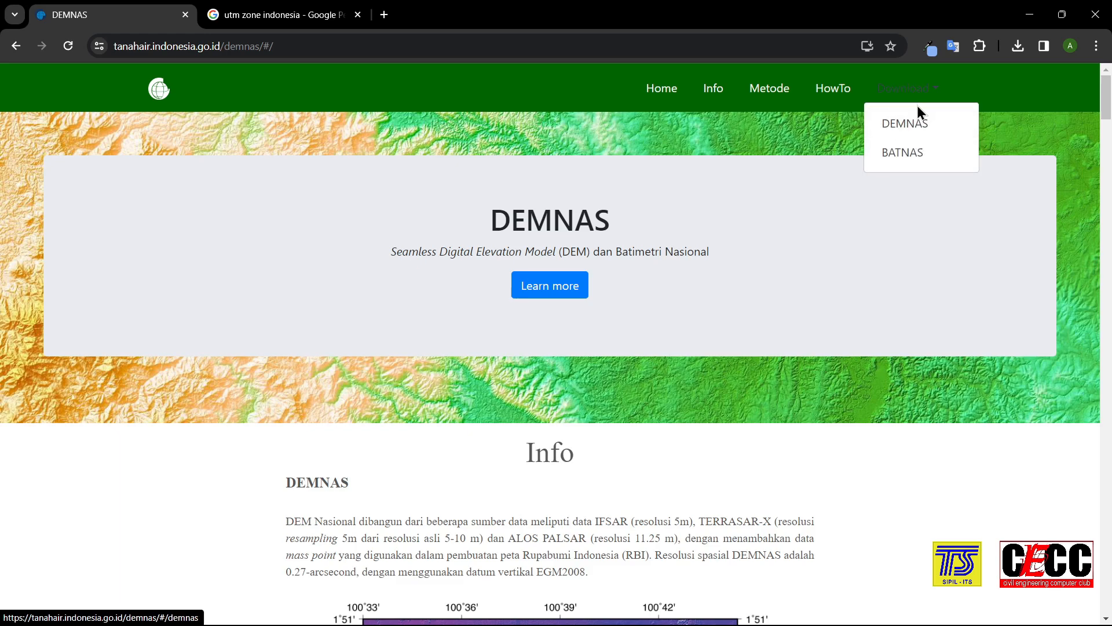
pyautogui.click(906, 124)
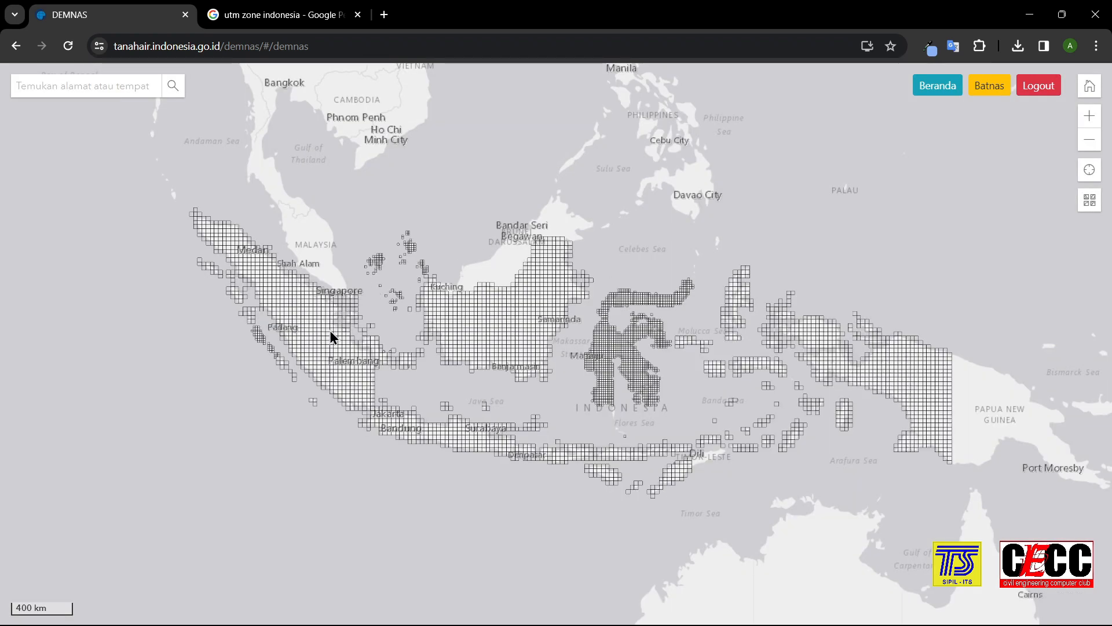
# Step: Select the grid tile covering Palangkaraya on the map to bring up its 1613-64_v1.0.tif download
pyautogui.scroll(1, 504, 364)
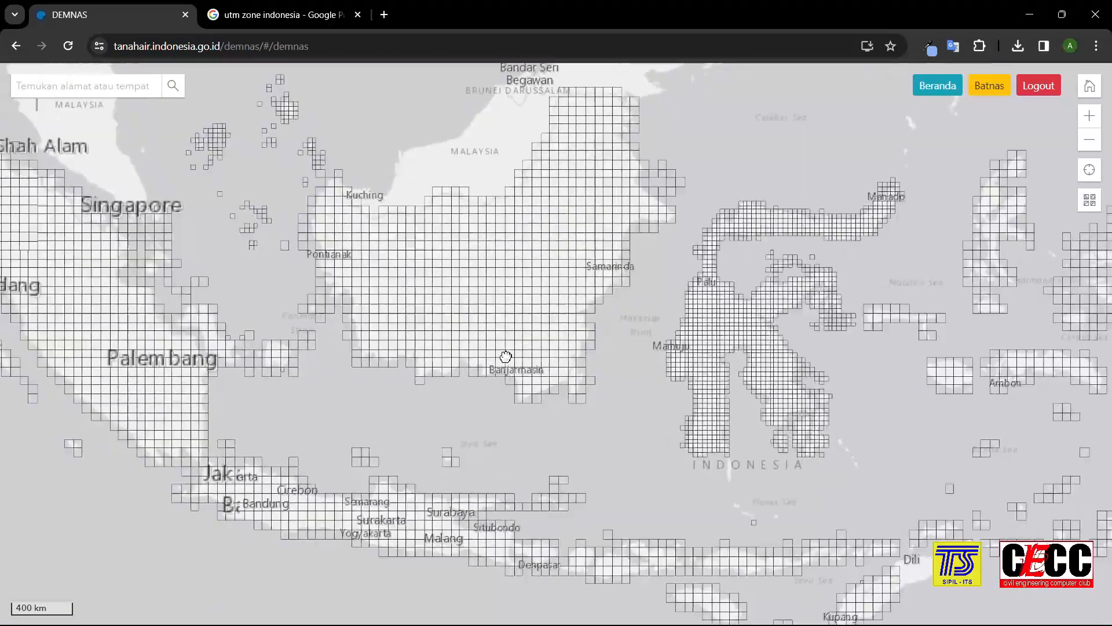
pyautogui.scroll(1, 484, 331)
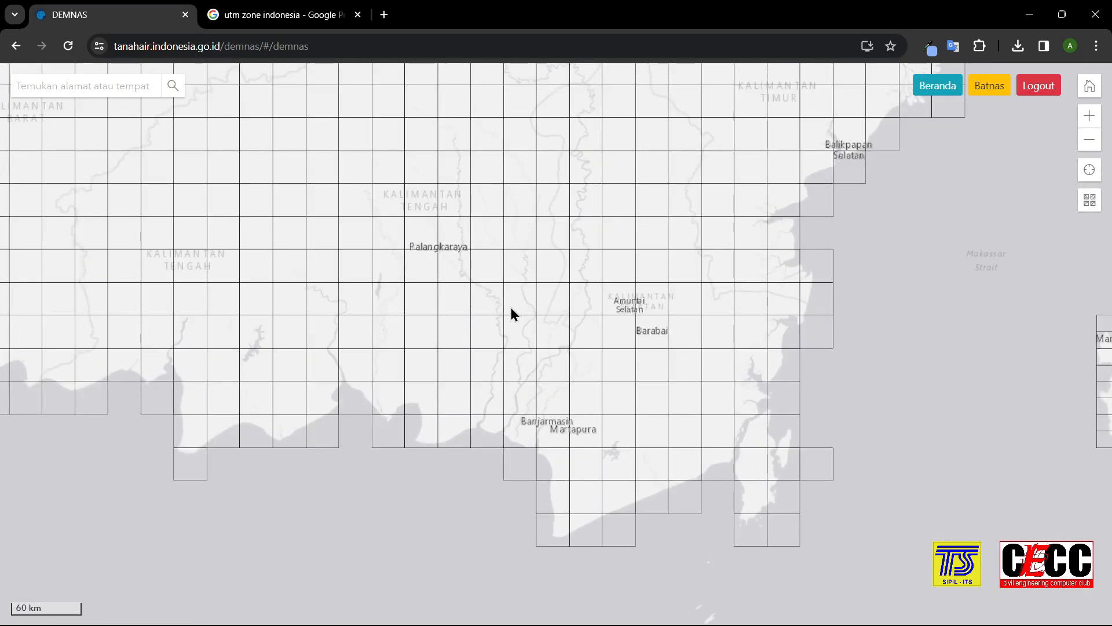
pyautogui.scroll(1, 414, 287)
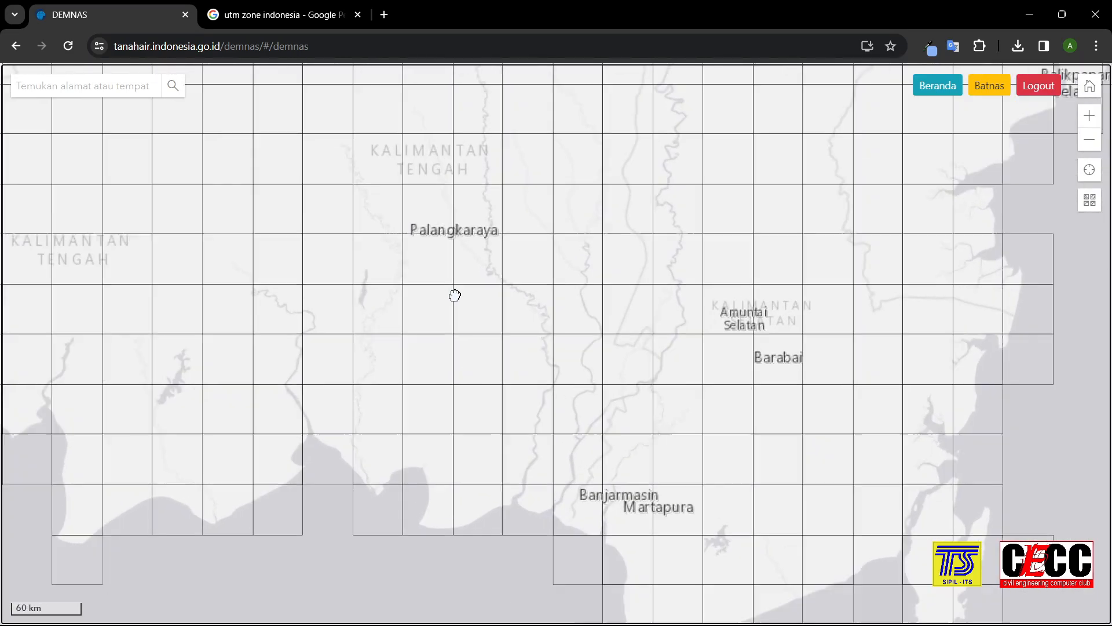
pyautogui.scroll(-1, 470, 295)
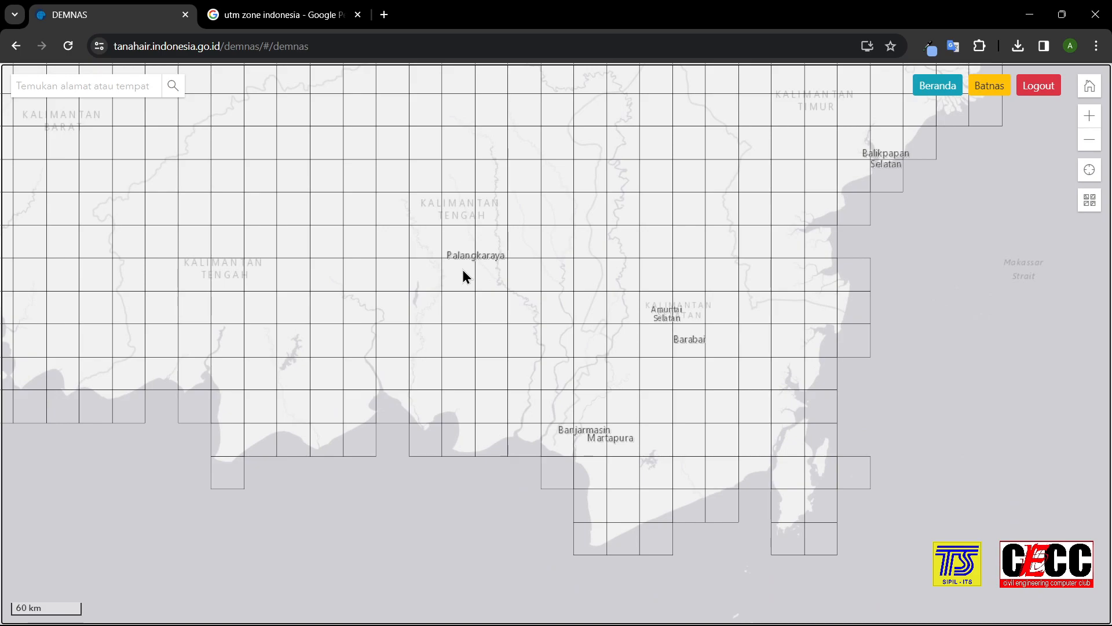
pyautogui.scroll(1, 493, 273)
pyautogui.scroll(1, 498, 298)
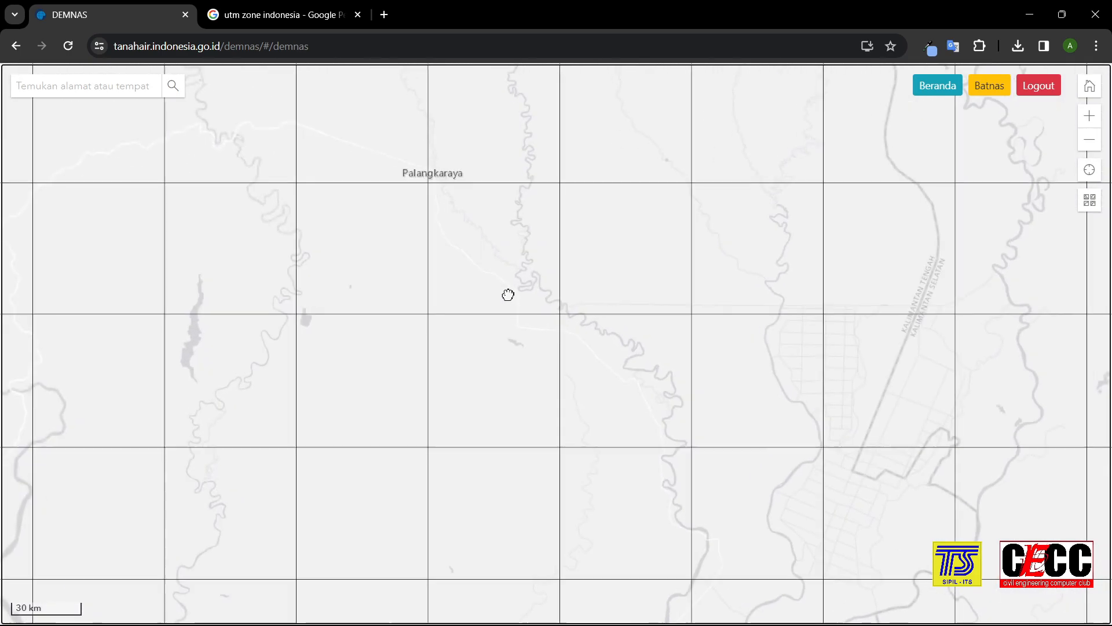
pyautogui.scroll(1, 610, 289)
pyautogui.scroll(1, 342, 255)
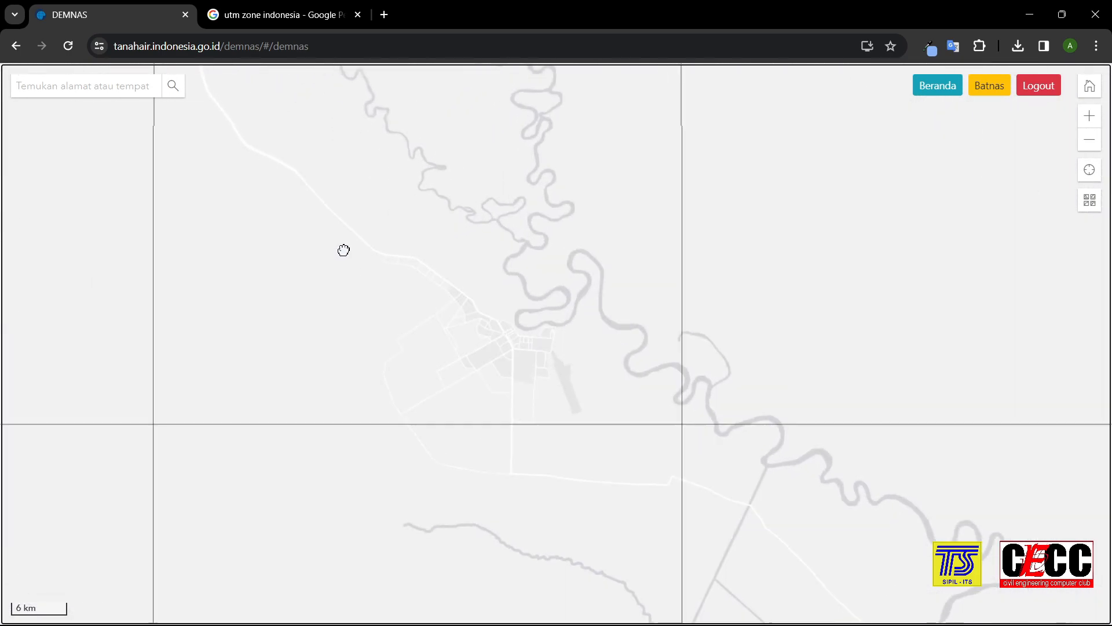
pyautogui.scroll(1, 345, 255)
pyautogui.scroll(-1, 664, 421)
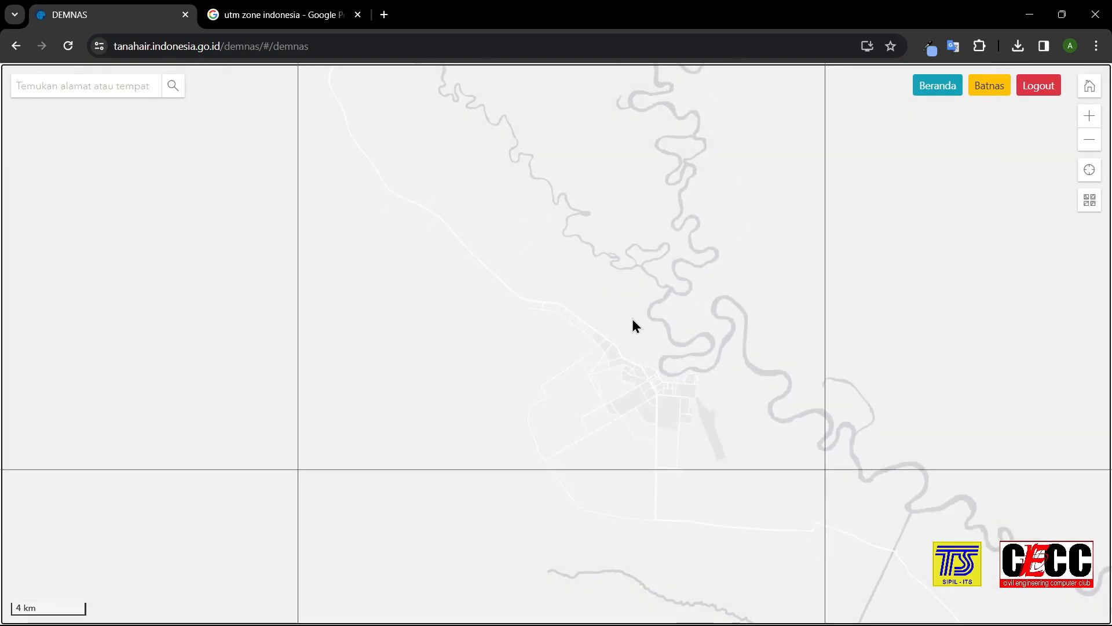
pyautogui.click(677, 371)
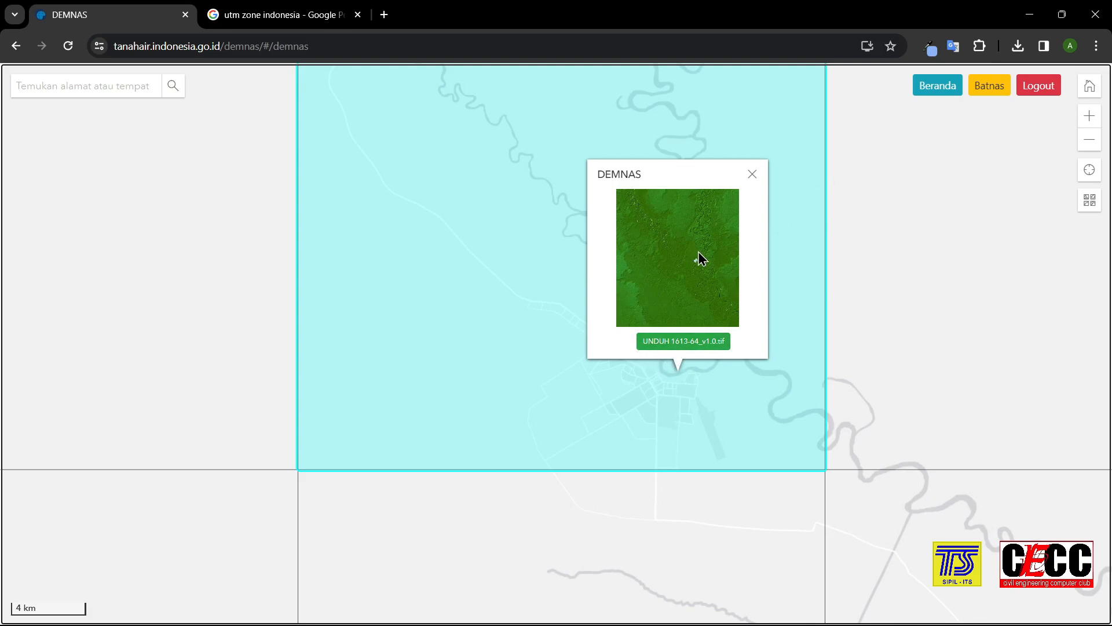
# Step: Return to ArcMap and connect the Desktop's ARCGIS folder as a data source for adding data
pyautogui.click(1030, 14)
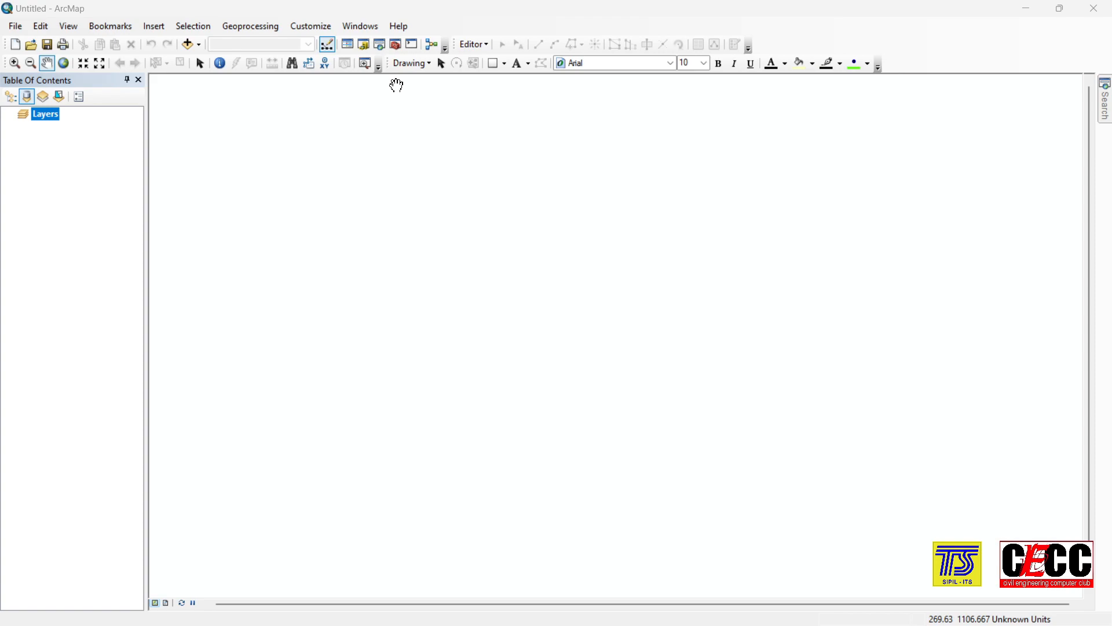
pyautogui.click(191, 49)
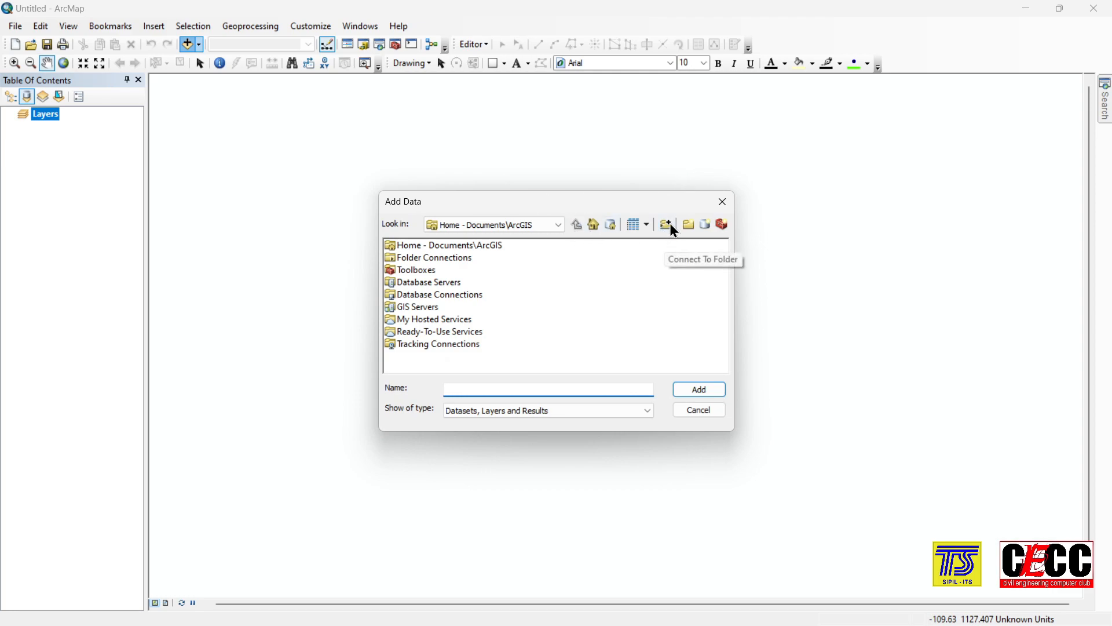
pyautogui.moveTo(658, 208); pyautogui.dragTo(633, 186)
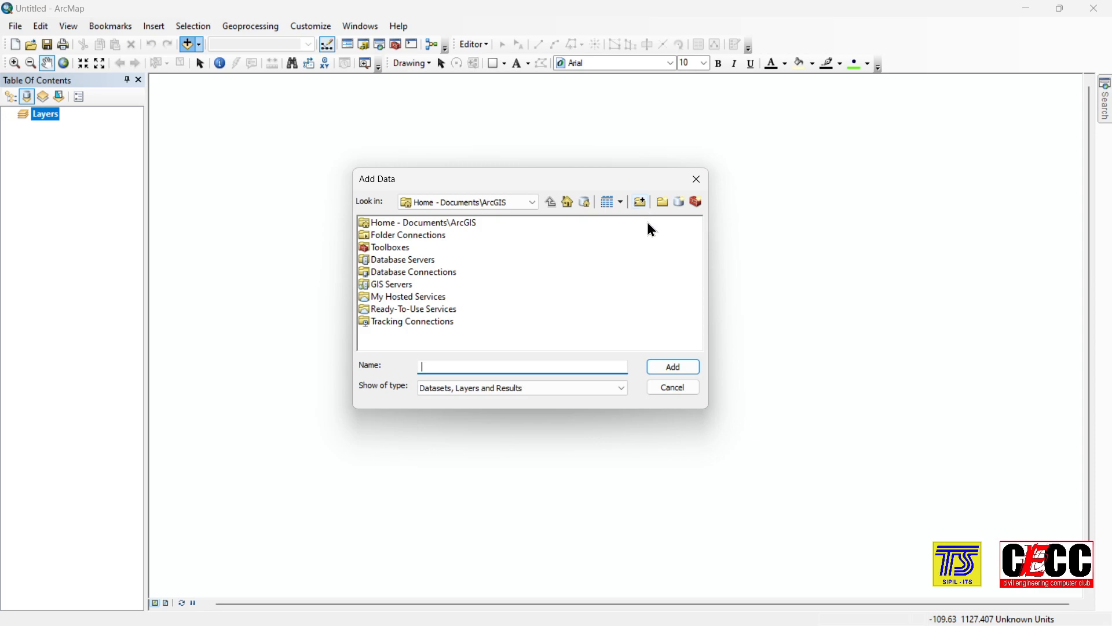
pyautogui.click(638, 202)
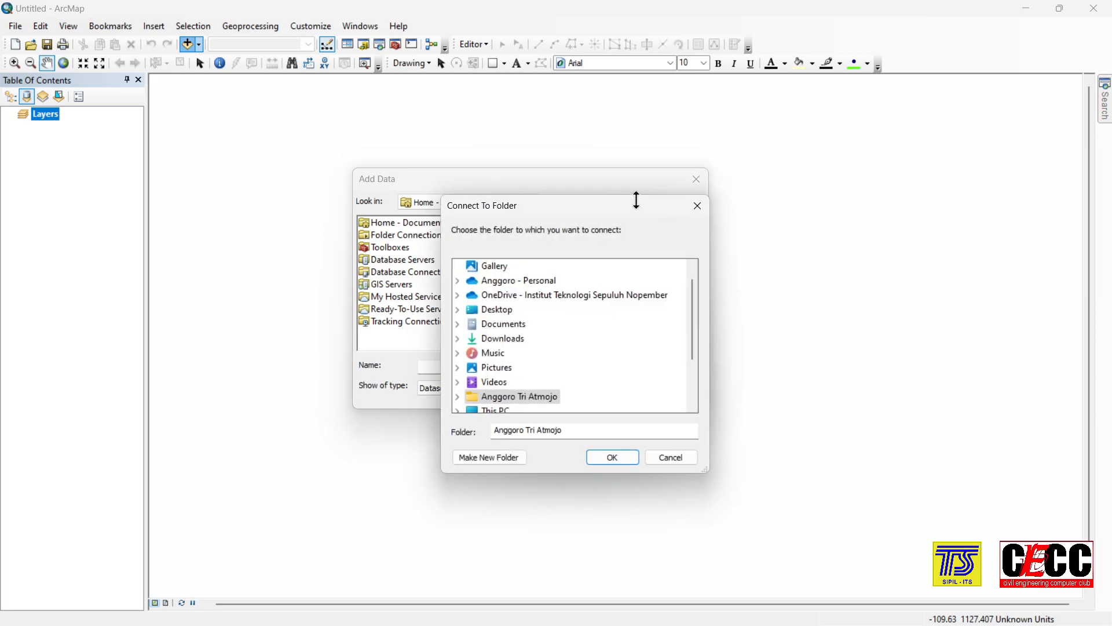
pyautogui.click(500, 311)
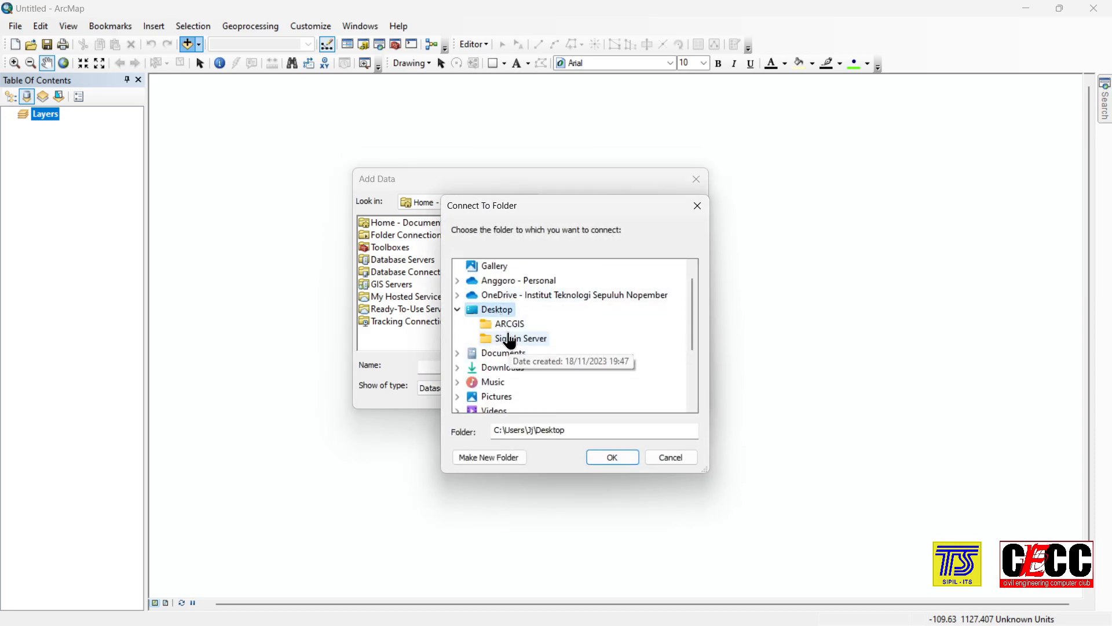
pyautogui.click(504, 324)
pyautogui.click(615, 457)
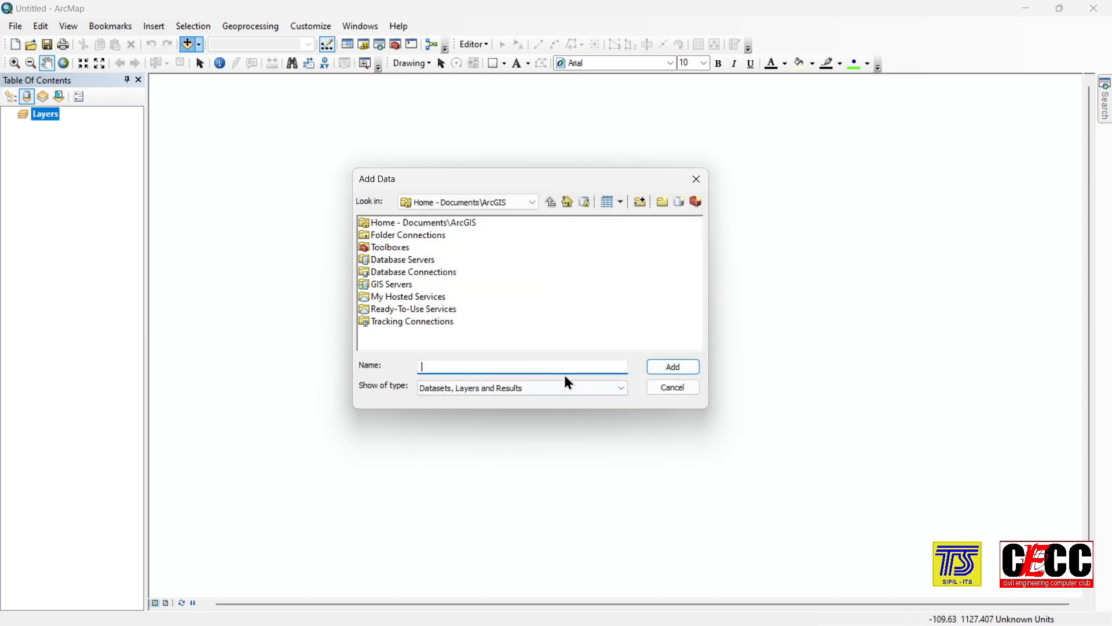
# Step: Add DEMNAS_1613-64_v1.0.tif from the connected ARCGIS folder to the map, building pyramids with the default options
pyautogui.click(531, 203)
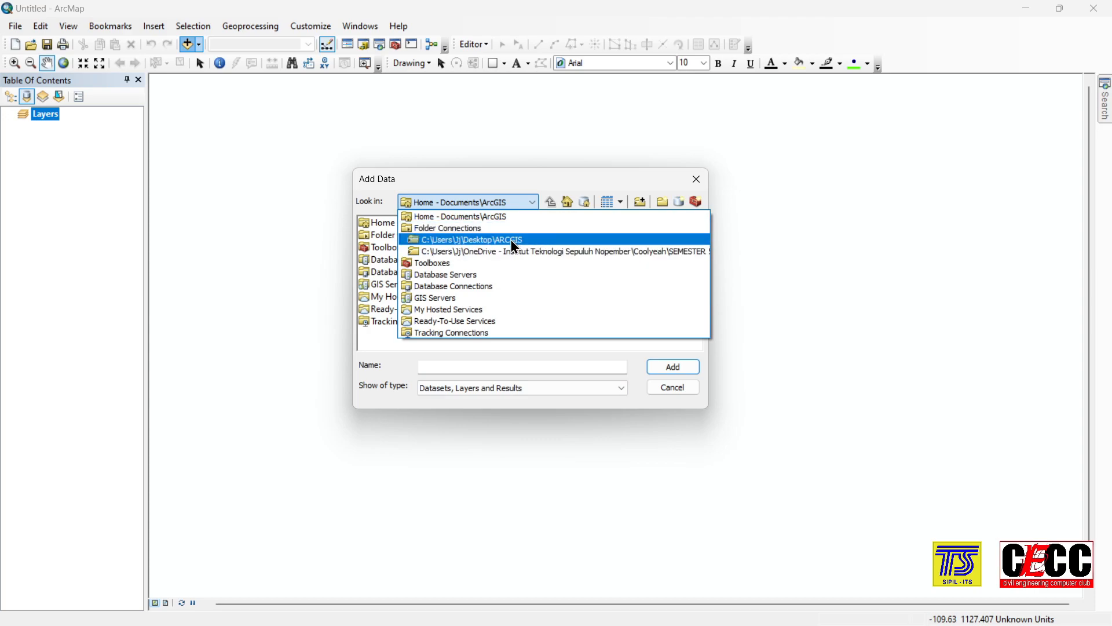
pyautogui.click(514, 241)
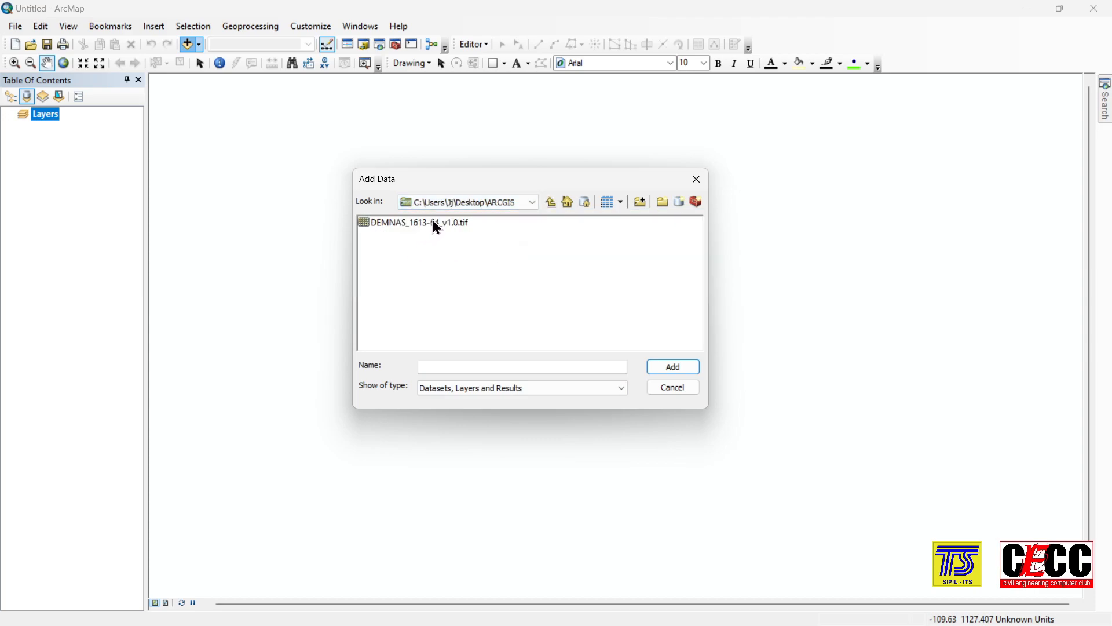
pyautogui.click(433, 222)
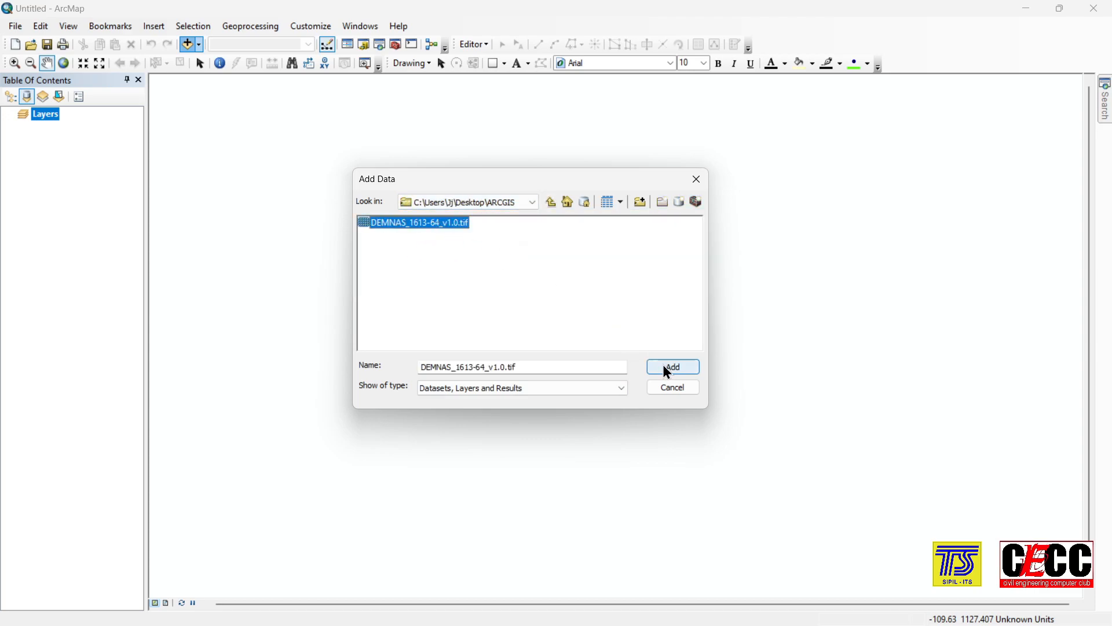
pyautogui.click(666, 369)
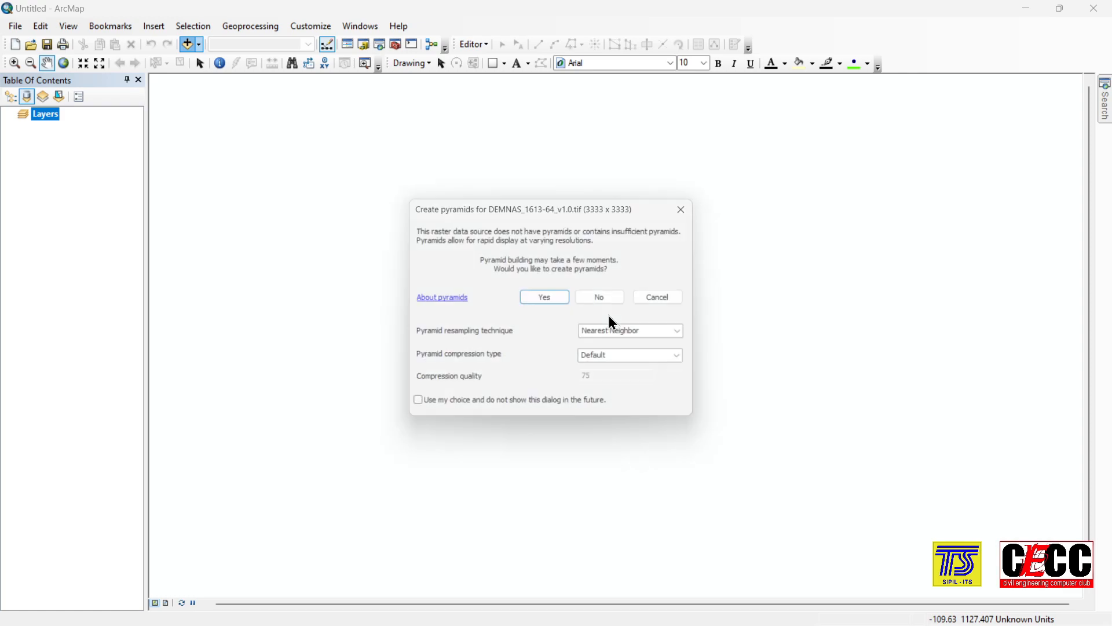
pyautogui.click(549, 299)
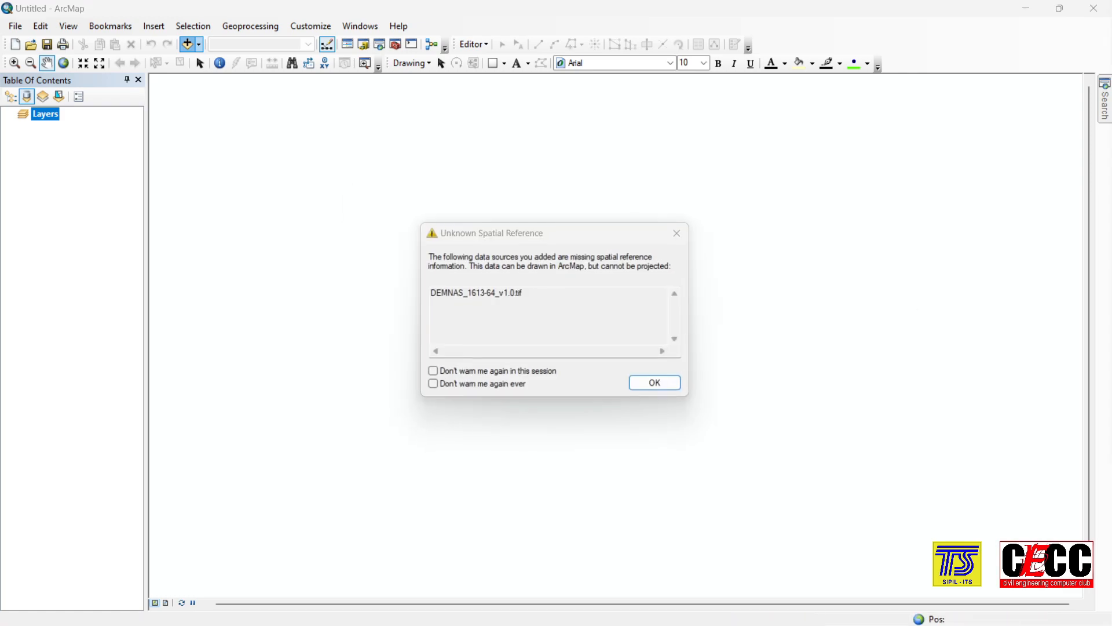
pyautogui.click(653, 384)
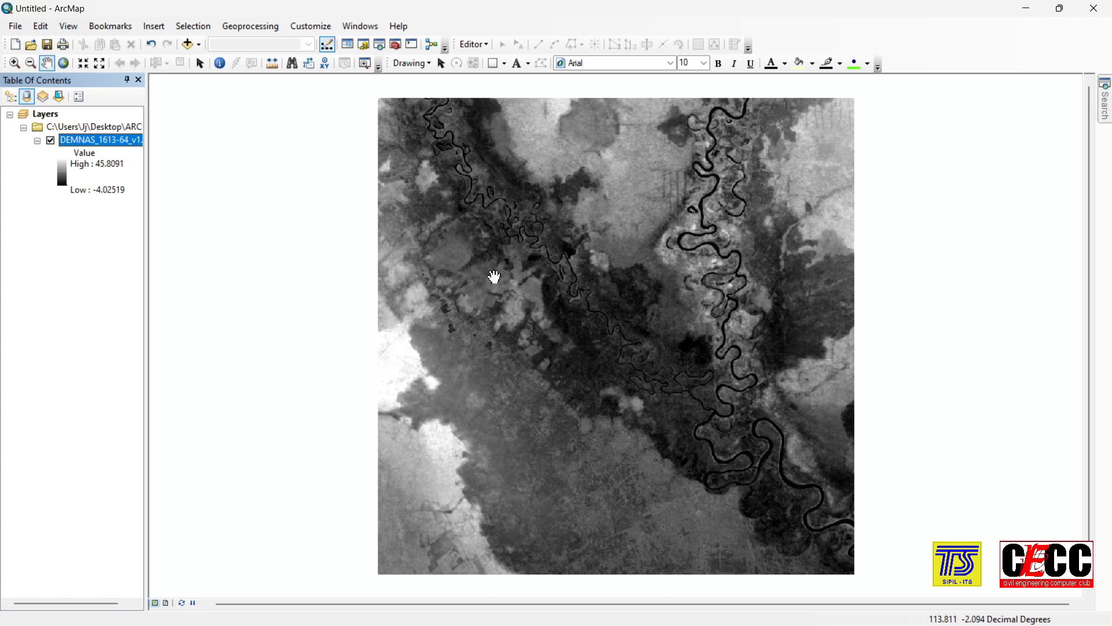
# Step: Start the Define Projection tool from the Data Management toolbox with DEMNAS_1613-64_v1.0.tif as the input dataset
pyautogui.click(396, 44)
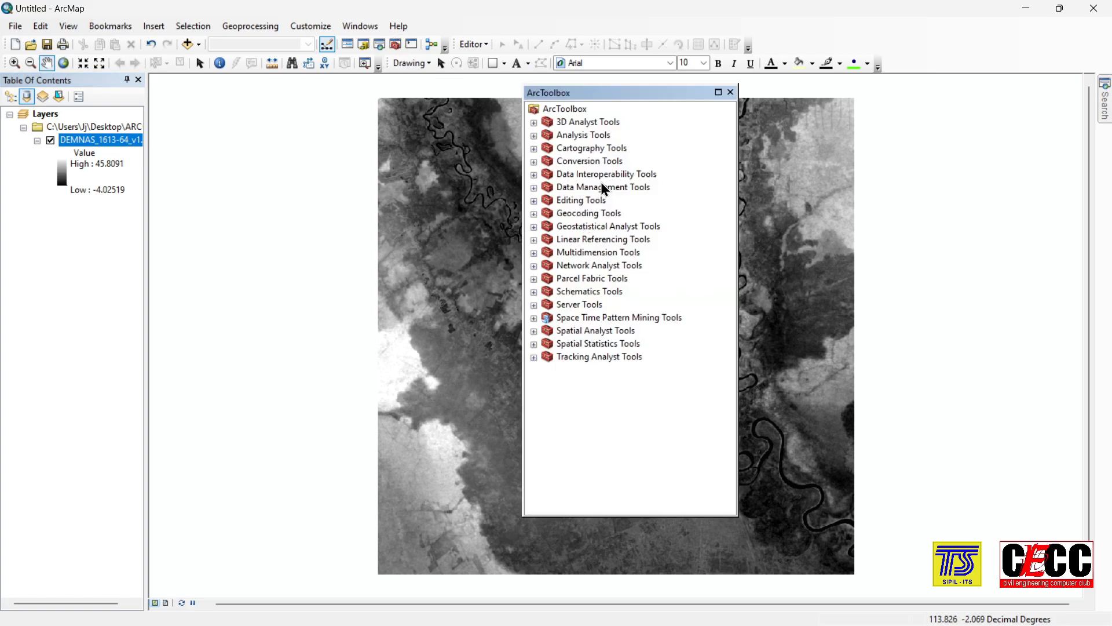
pyautogui.doubleClick(607, 191)
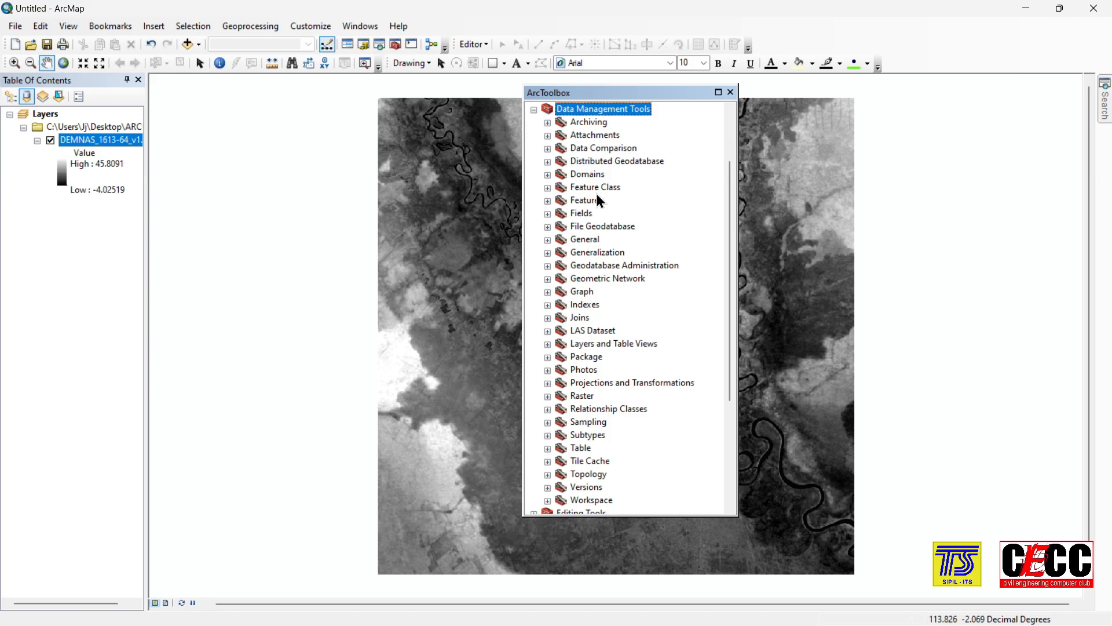
pyautogui.scroll(-3, 598, 261)
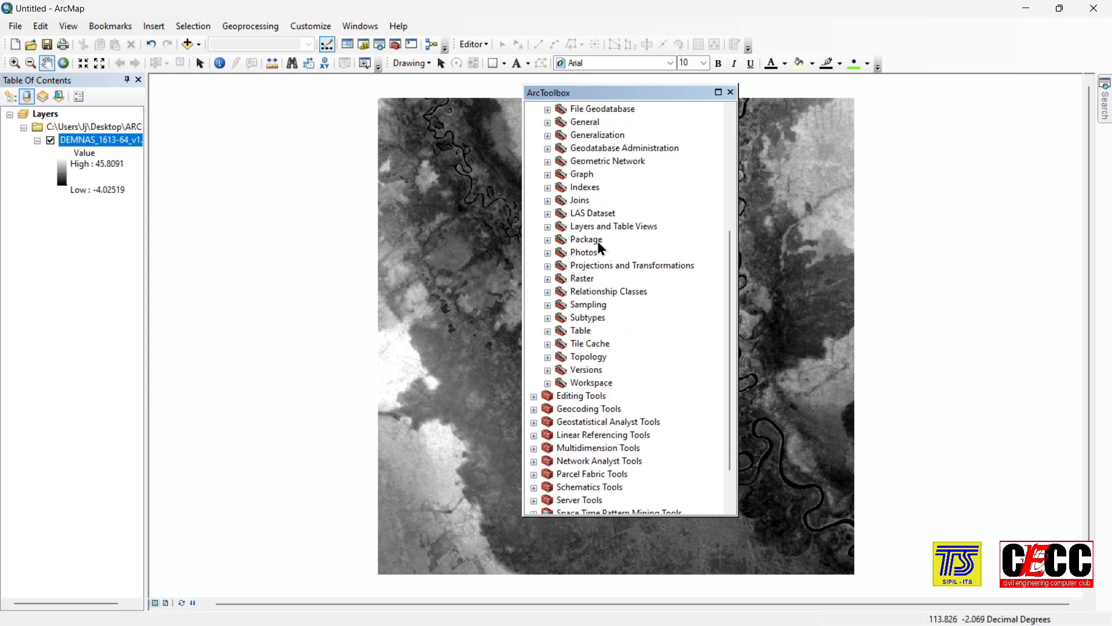
pyautogui.scroll(2, 602, 246)
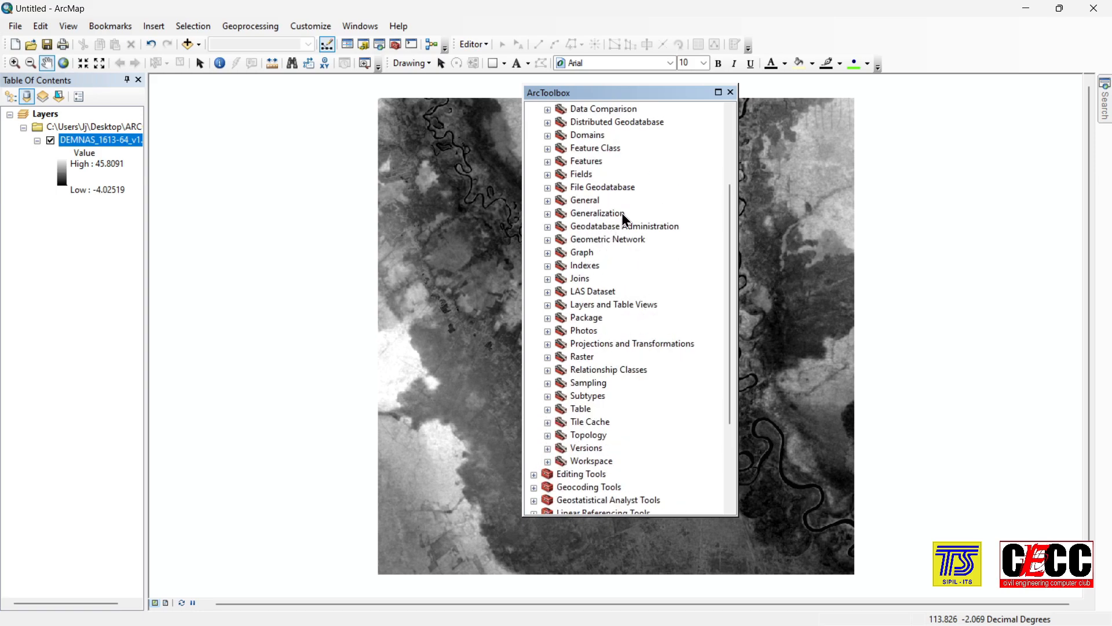
pyautogui.doubleClick(626, 344)
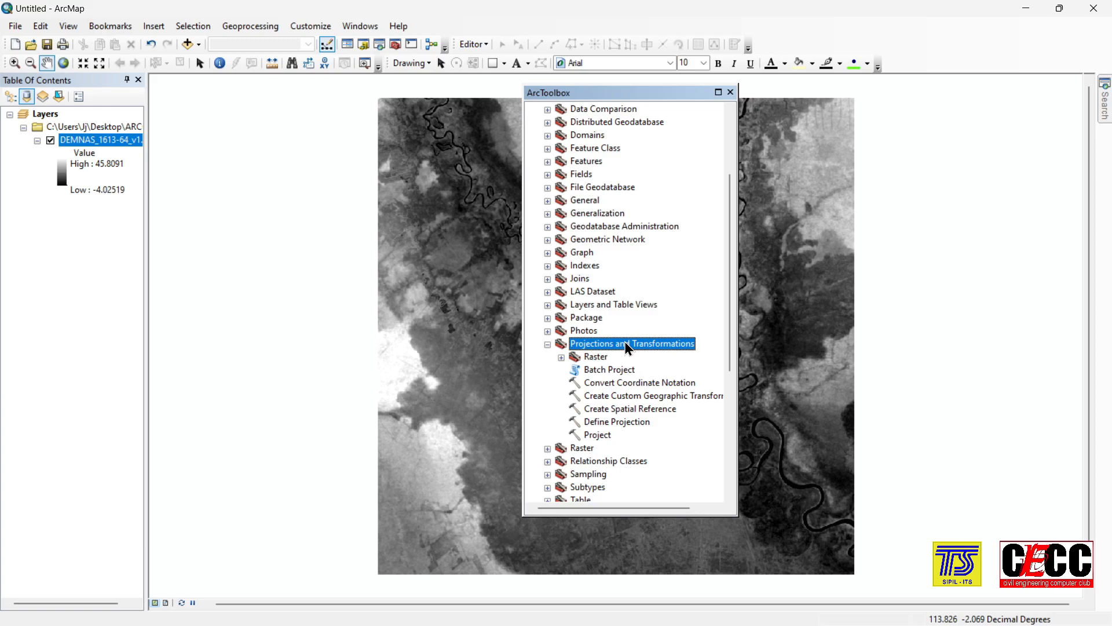
pyautogui.click(619, 423)
pyautogui.doubleClick(618, 423)
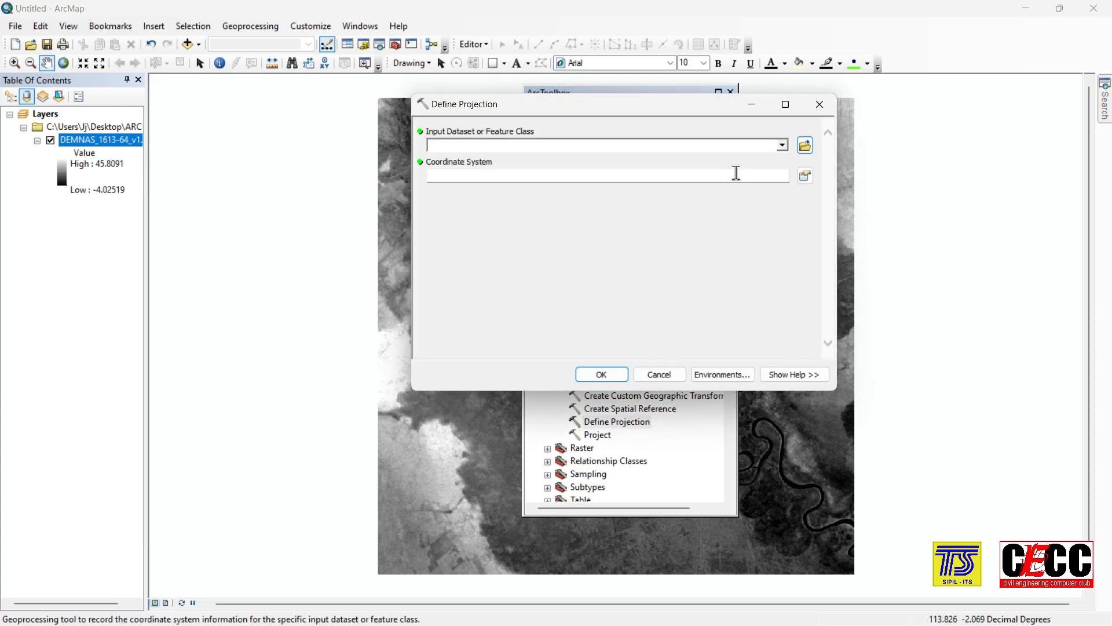
pyautogui.click(783, 146)
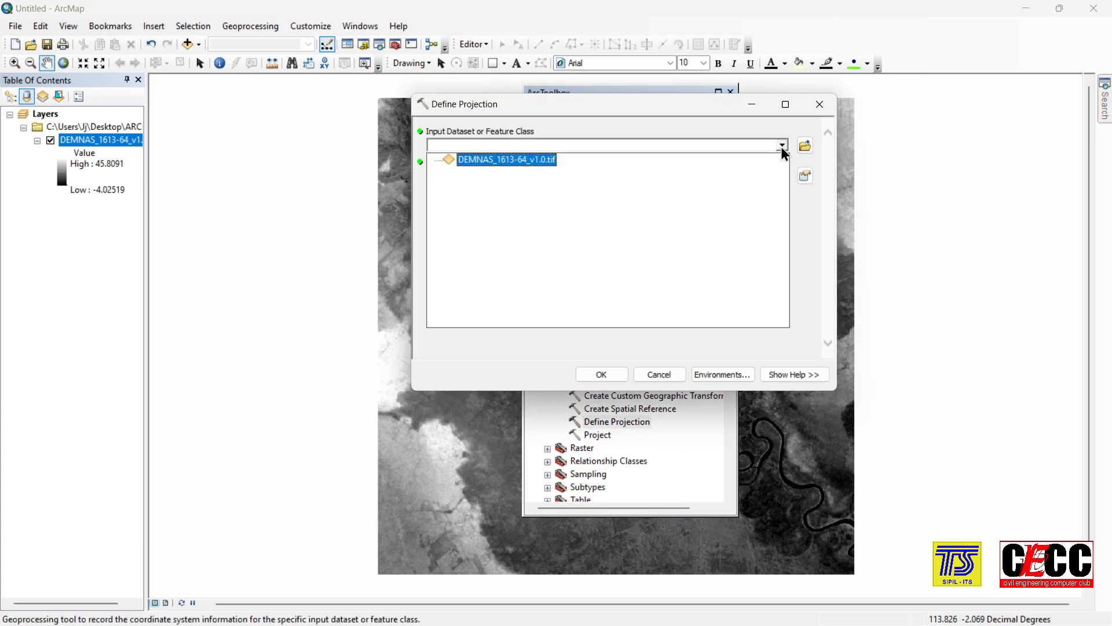
pyautogui.click(497, 161)
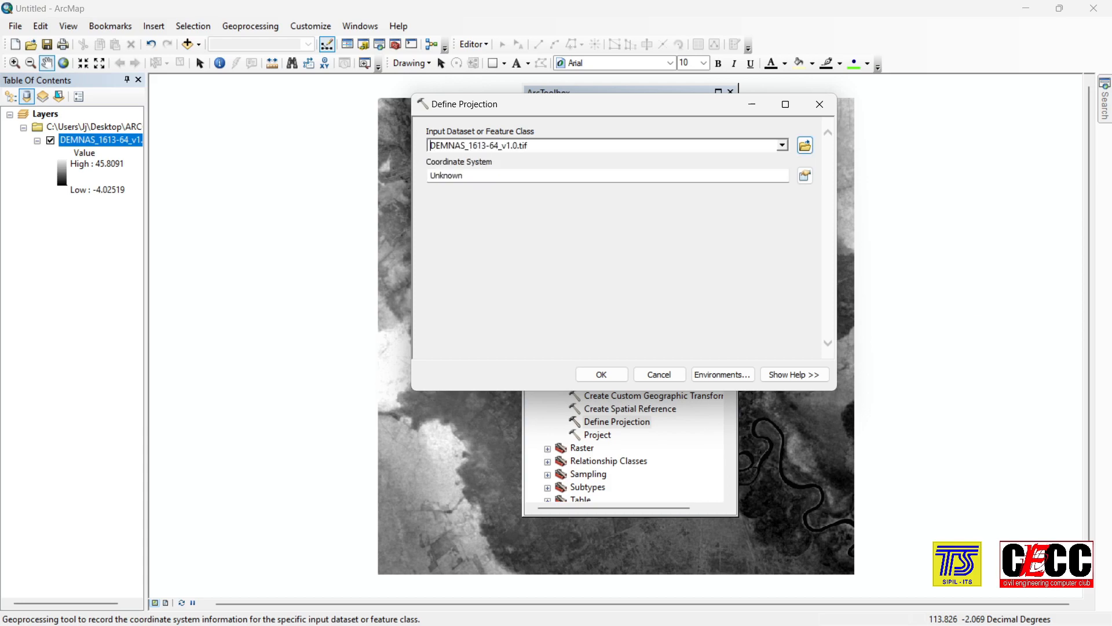
# Step: Assign the geographic coordinate system WGS 1984 from the World folder to DEMNAS_1613-64_v1.0.tif and run Define Projection
pyautogui.click(806, 177)
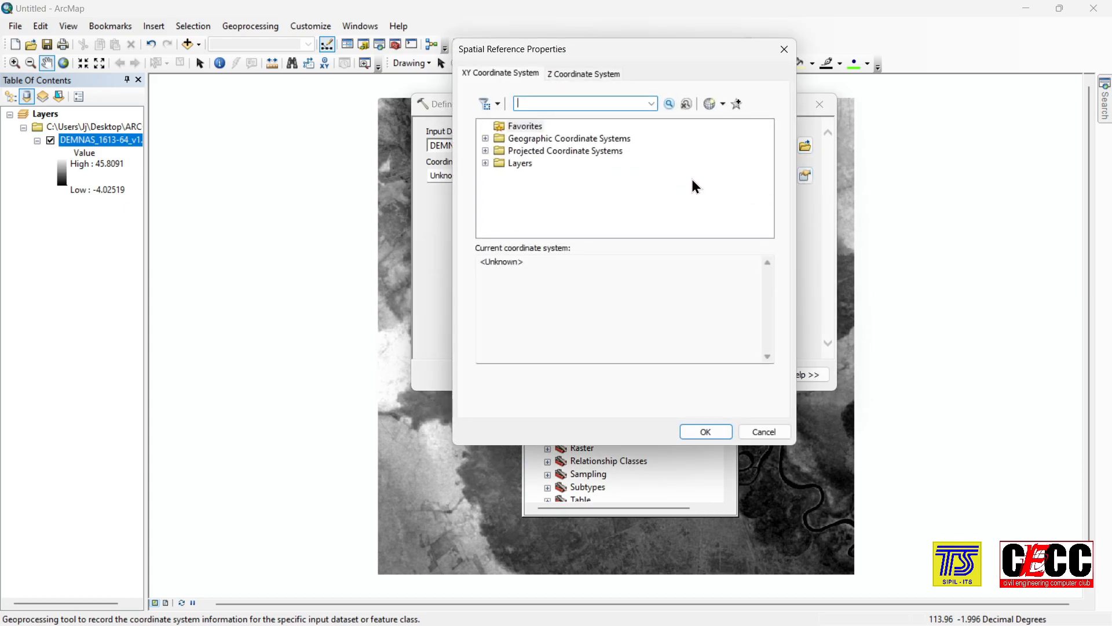
pyautogui.click(551, 143)
pyautogui.doubleClick(553, 145)
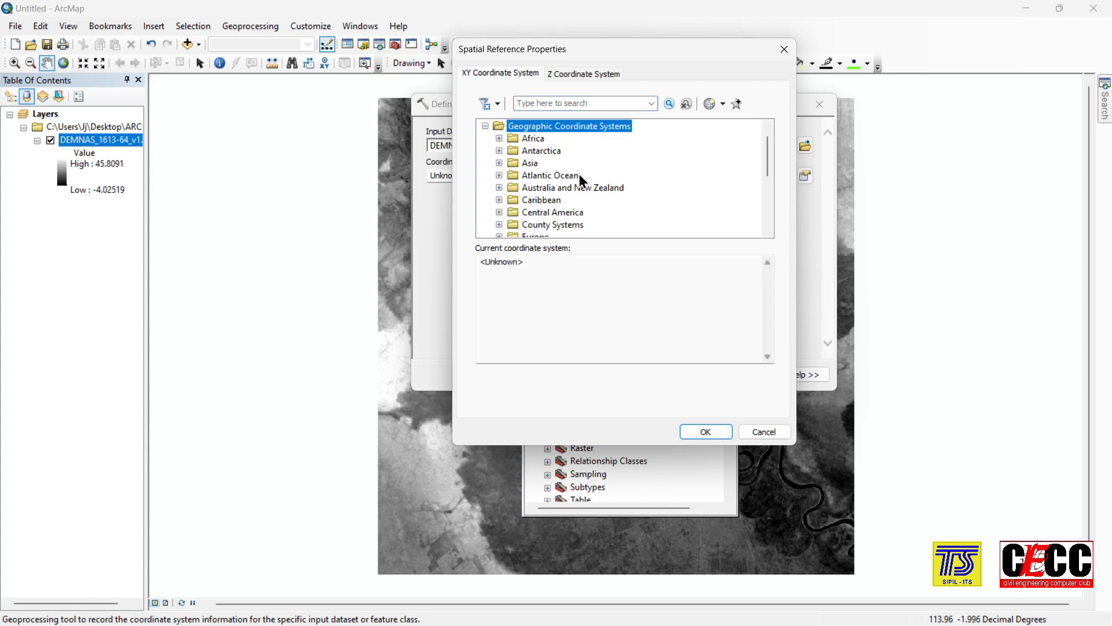
pyautogui.click(486, 138)
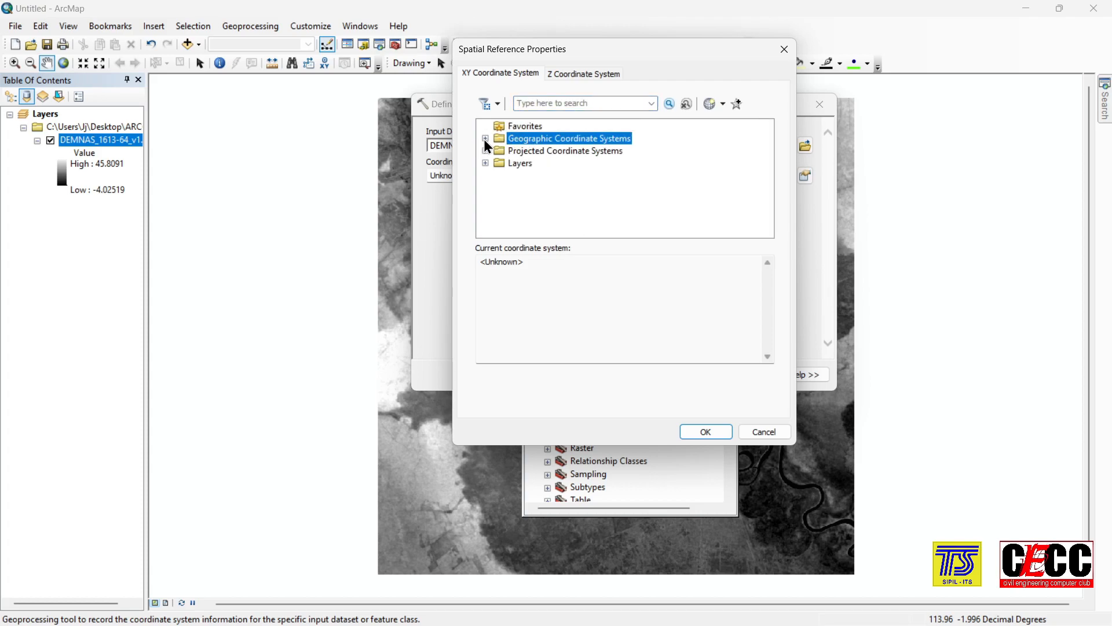
pyautogui.doubleClick(575, 142)
pyautogui.scroll(-4, 544, 169)
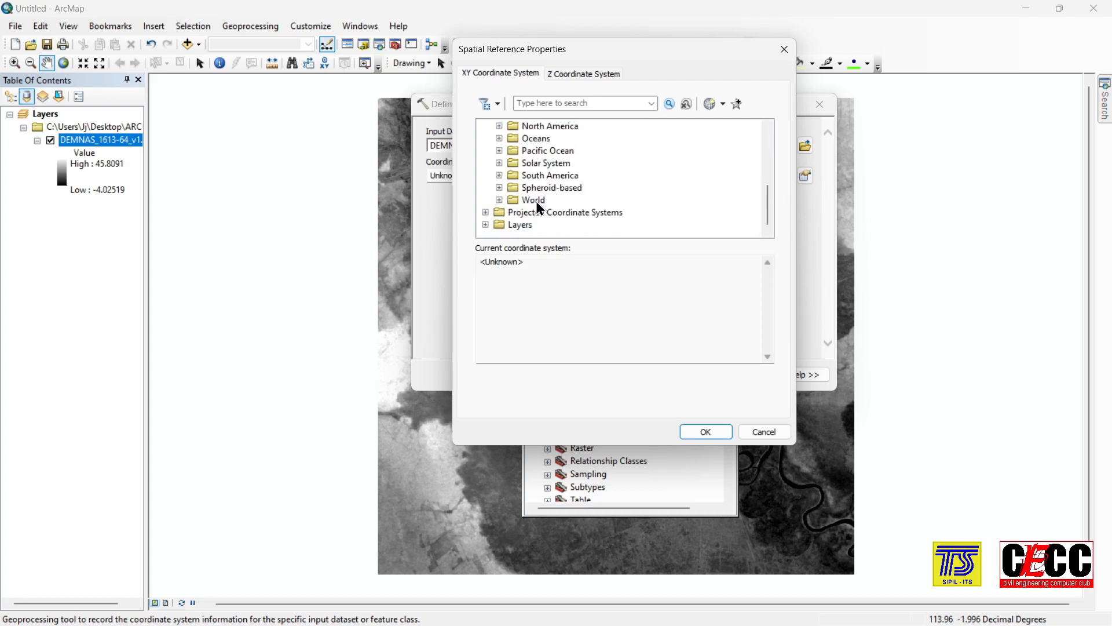
pyautogui.scroll(4, 544, 191)
pyautogui.scroll(-4, 542, 189)
pyautogui.doubleClick(531, 202)
pyautogui.scroll(-3, 551, 200)
pyautogui.scroll(-4, 562, 195)
pyautogui.scroll(3, 565, 180)
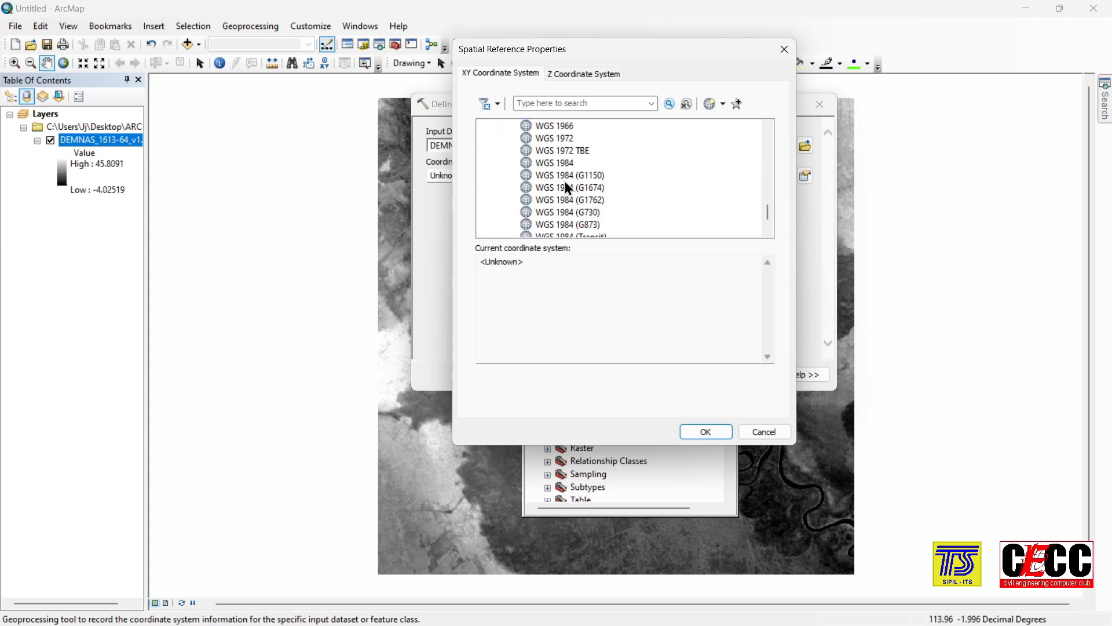
pyautogui.click(557, 200)
pyautogui.click(695, 428)
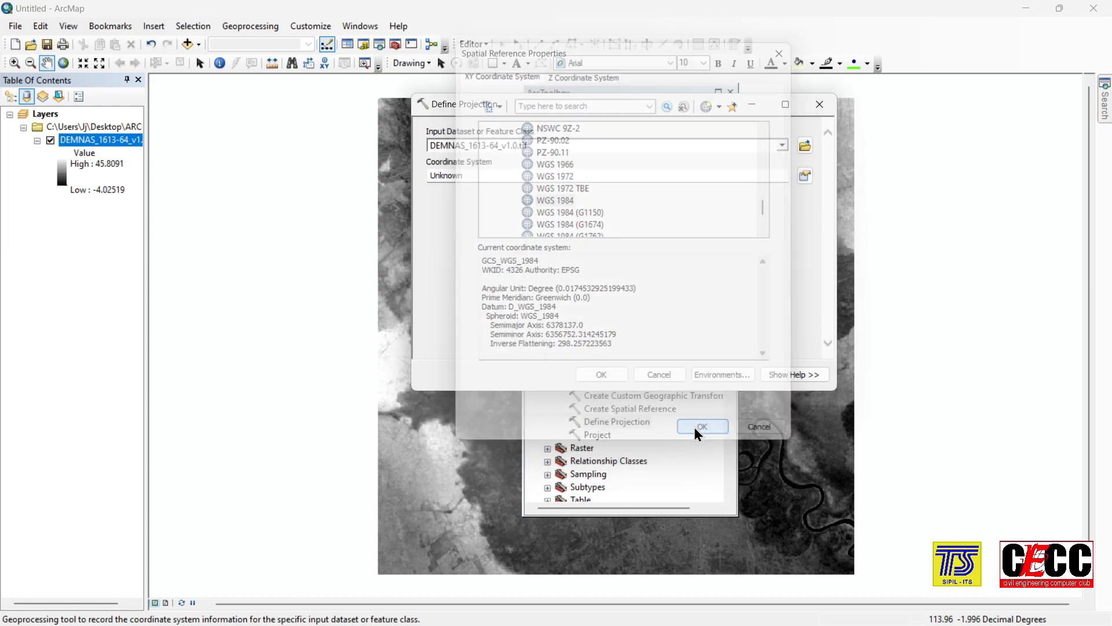
pyautogui.click(607, 376)
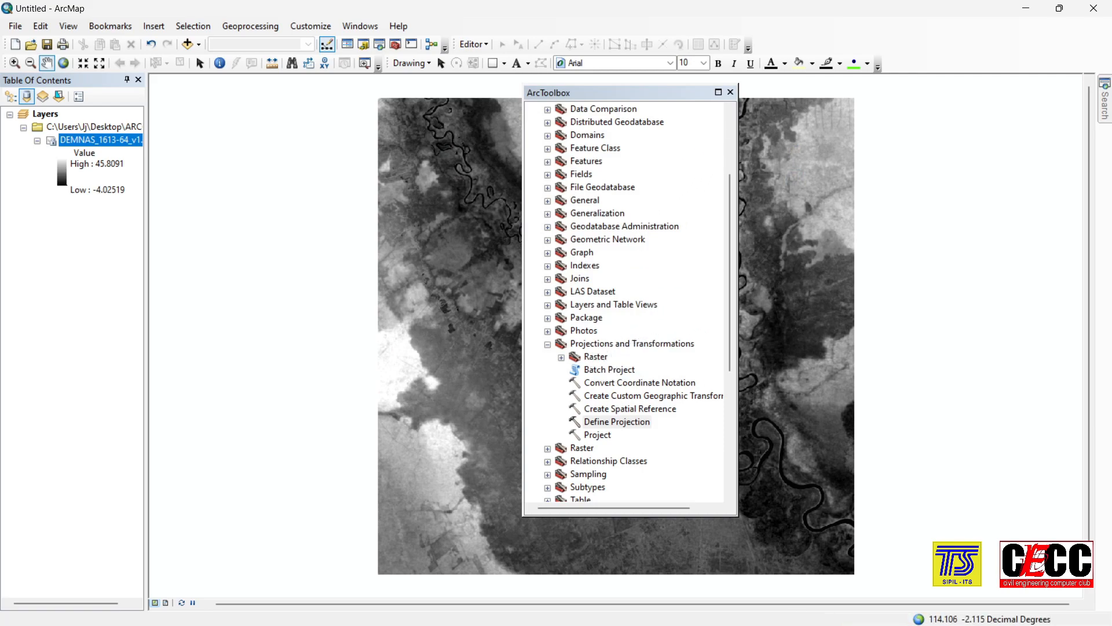
pyautogui.scroll(3, 586, 166)
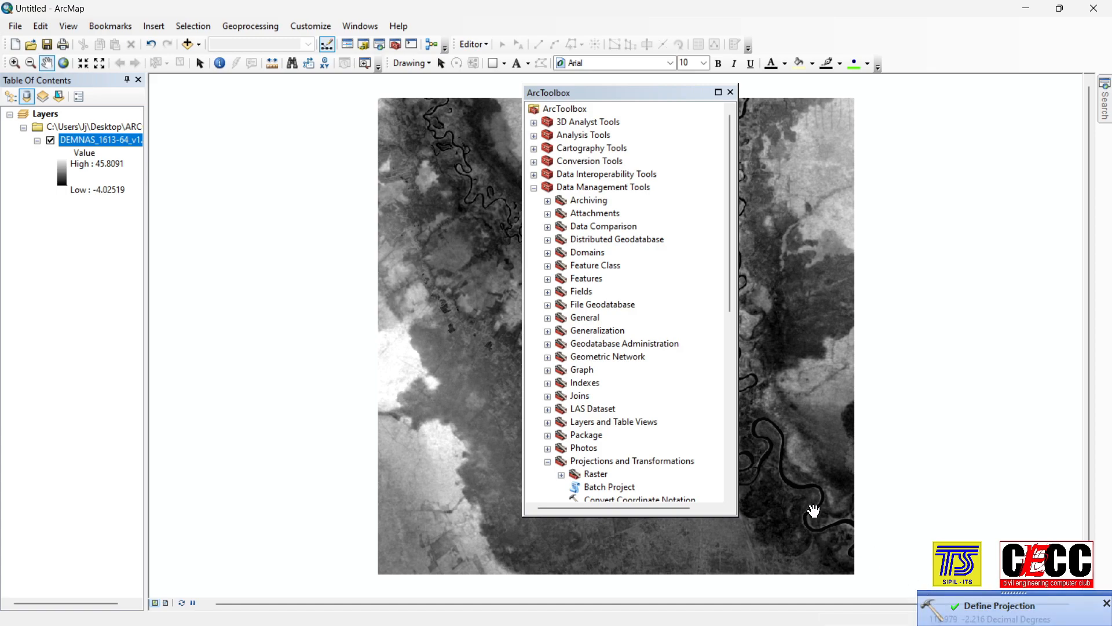
pyautogui.scroll(-3, 614, 405)
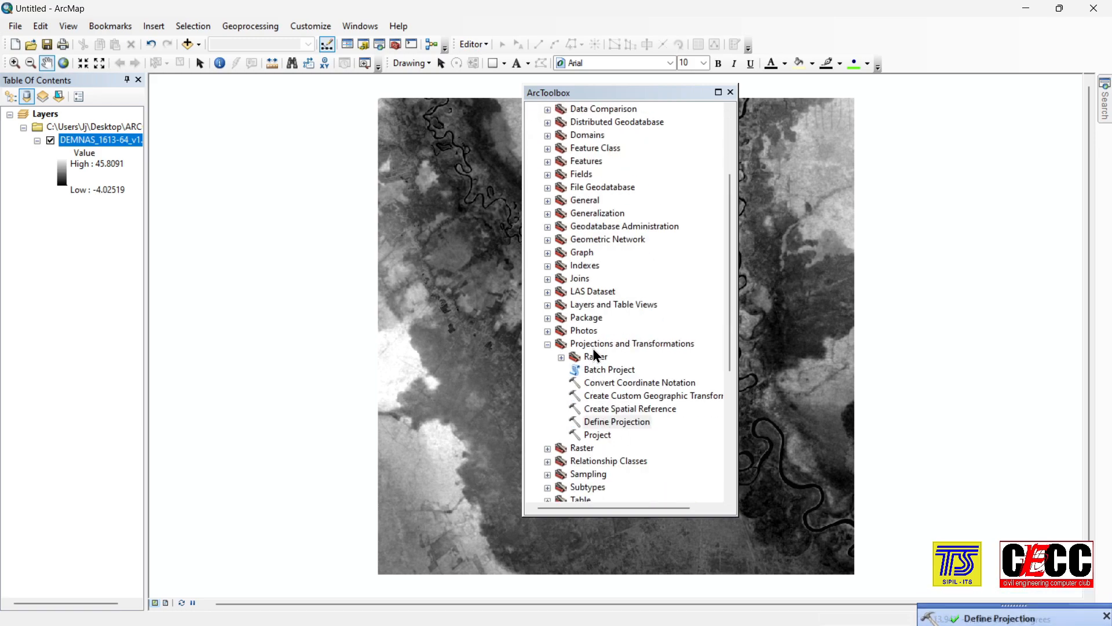
pyautogui.click(597, 357)
pyautogui.doubleClick(599, 360)
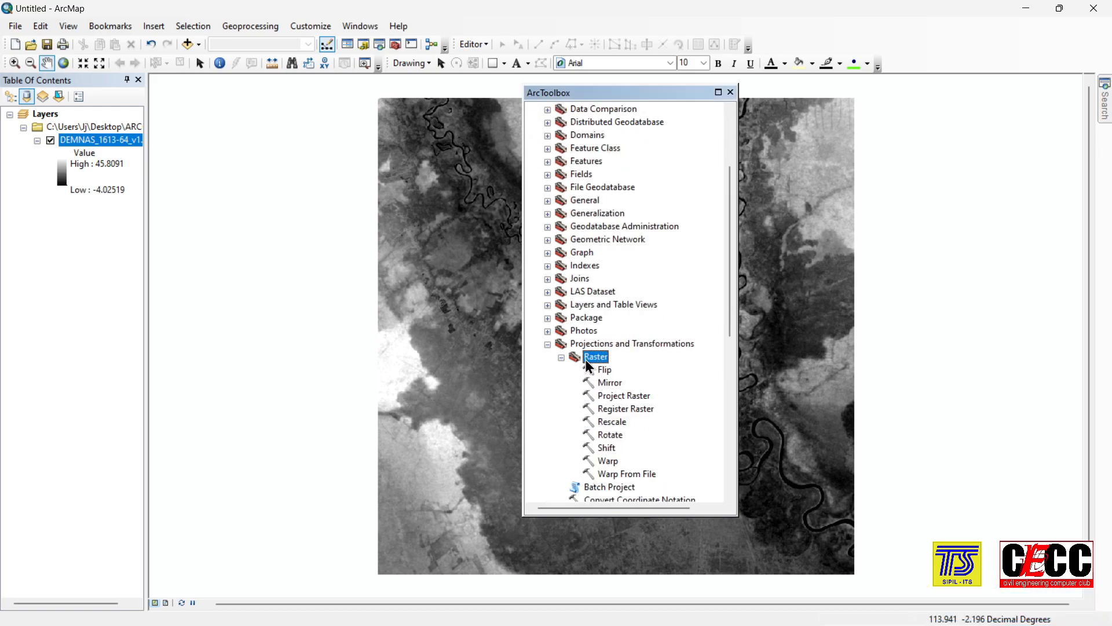
pyautogui.doubleClick(586, 361)
pyautogui.scroll(3, 548, 255)
pyautogui.click(534, 188)
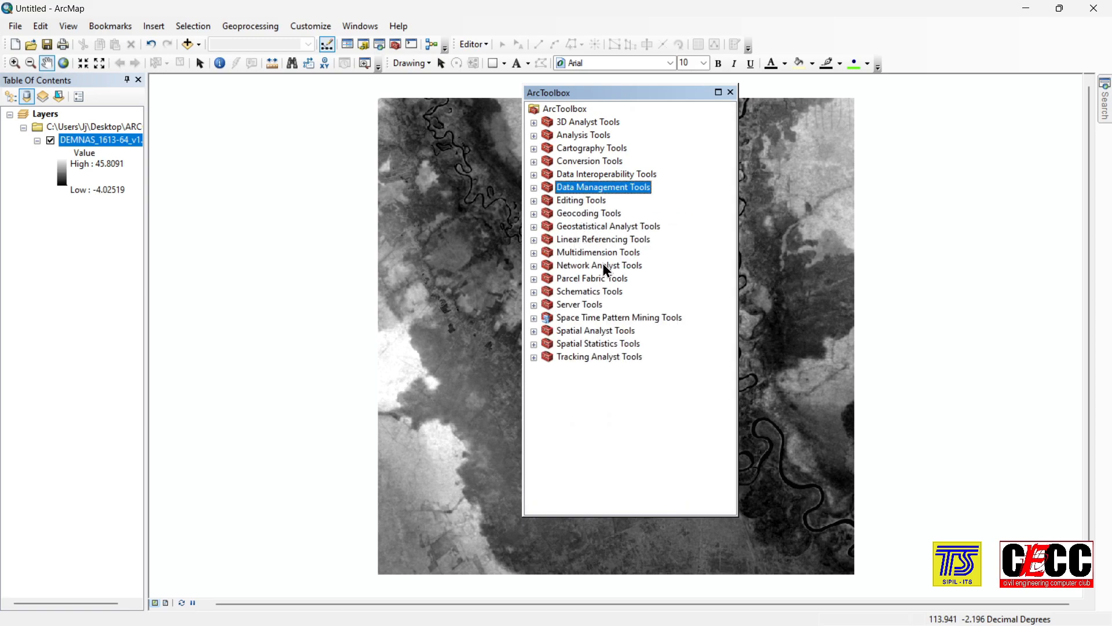
# Step: Start the Create Raster Dataset tool from the Raster Dataset toolset of the Data Management toolbox
pyautogui.doubleClick(578, 188)
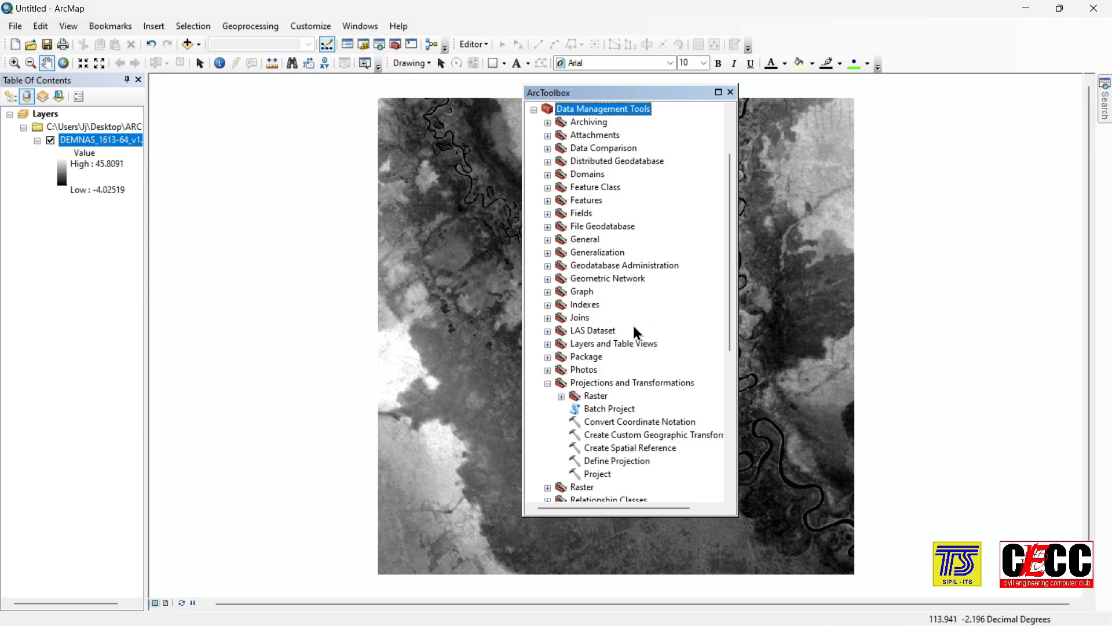
pyautogui.scroll(-2, 596, 368)
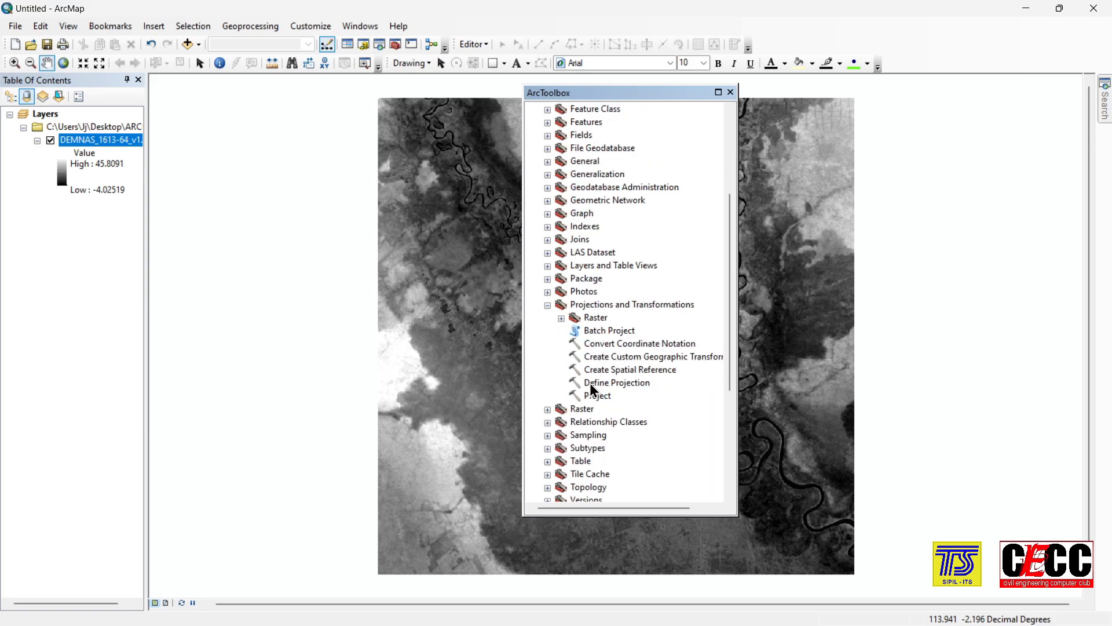
pyautogui.click(548, 306)
pyautogui.click(582, 319)
pyautogui.doubleClick(583, 319)
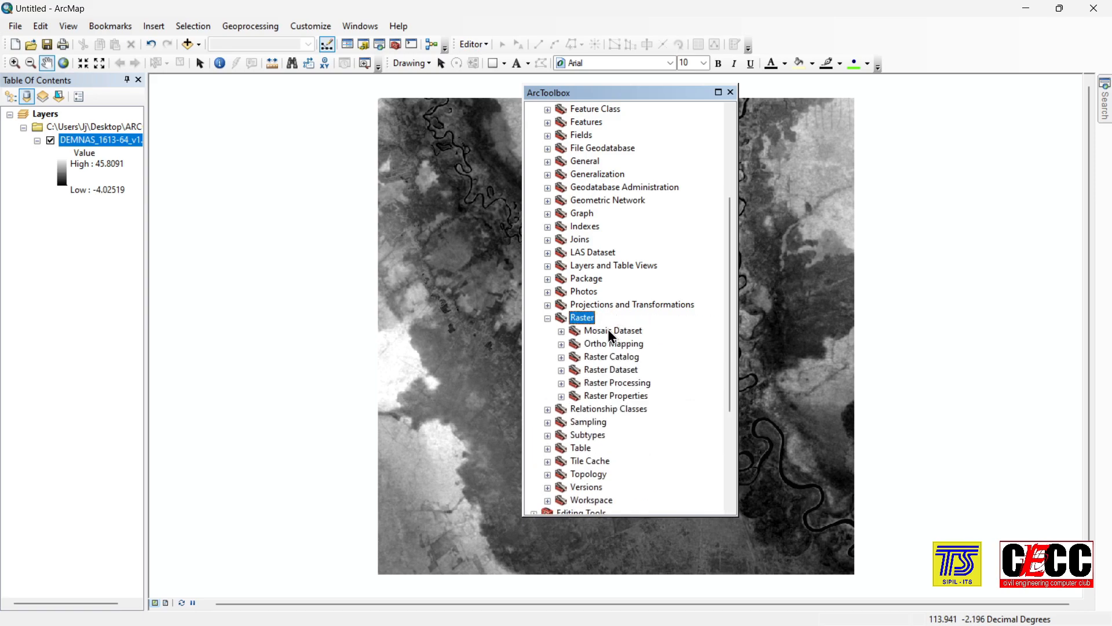
pyautogui.doubleClick(619, 371)
pyautogui.scroll(-2, 678, 363)
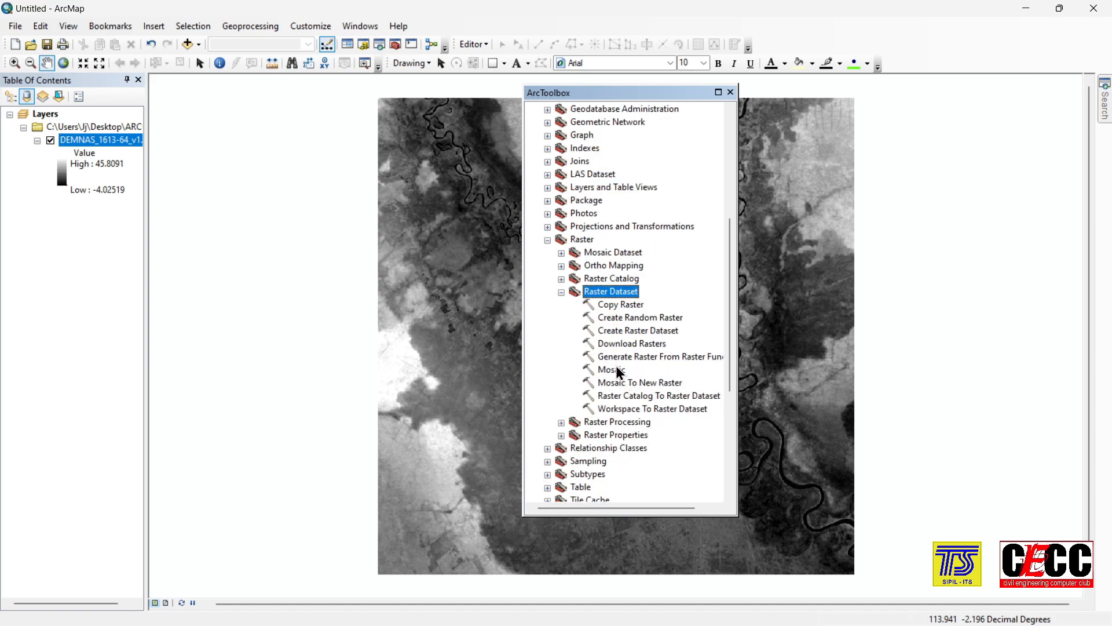
pyautogui.doubleClick(636, 331)
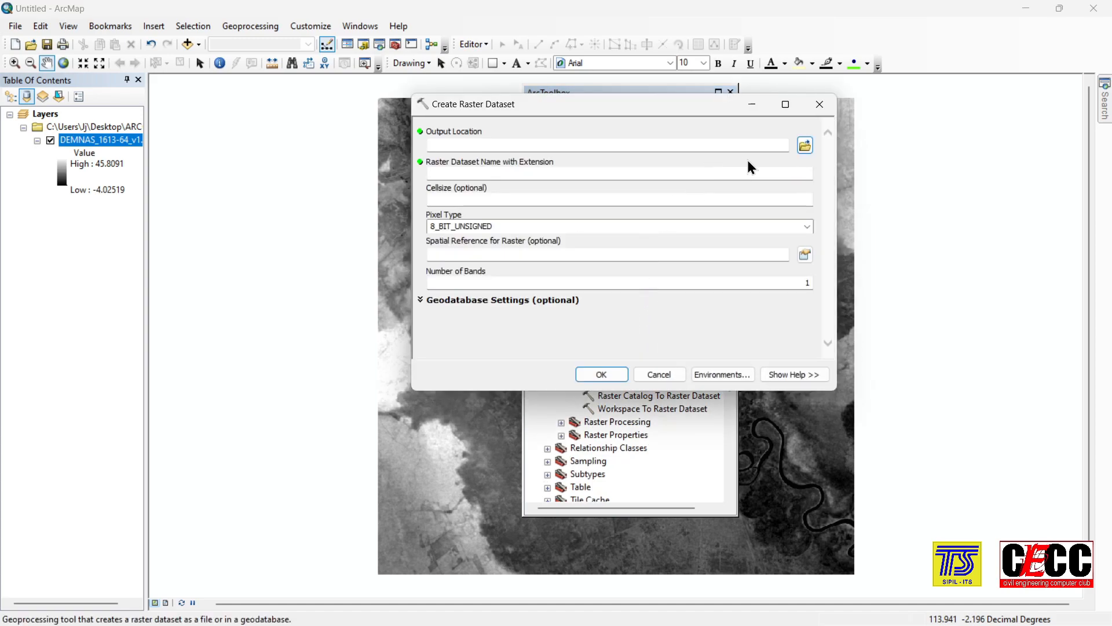
# Step: Set the new raster dataset's output location to the connected ARCGIS folder on the Desktop
pyautogui.click(804, 145)
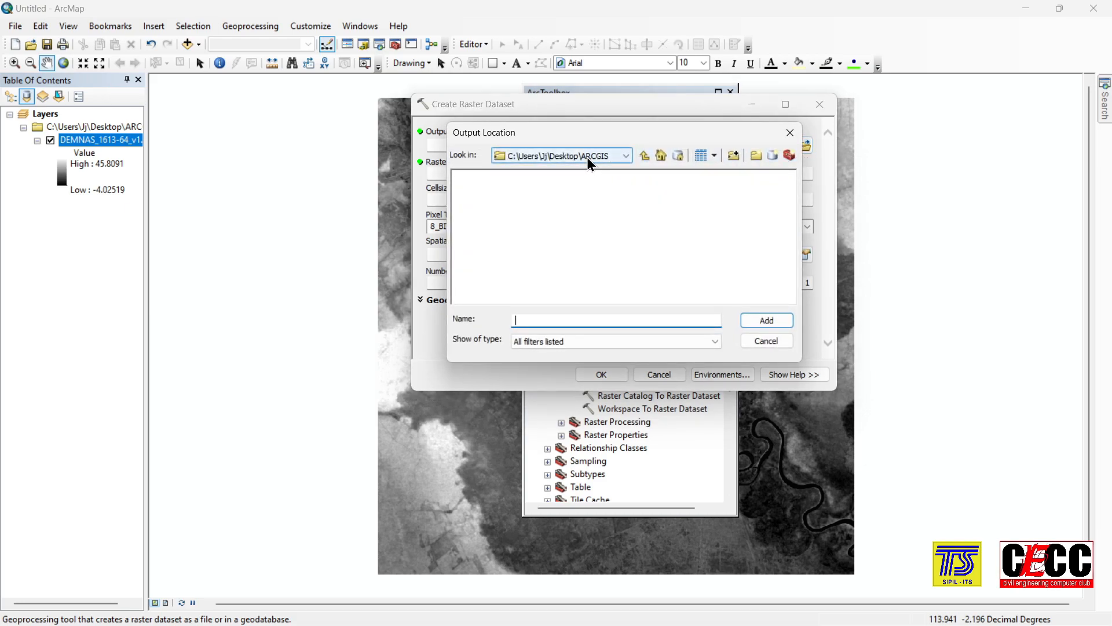
pyautogui.click(587, 157)
pyautogui.click(608, 192)
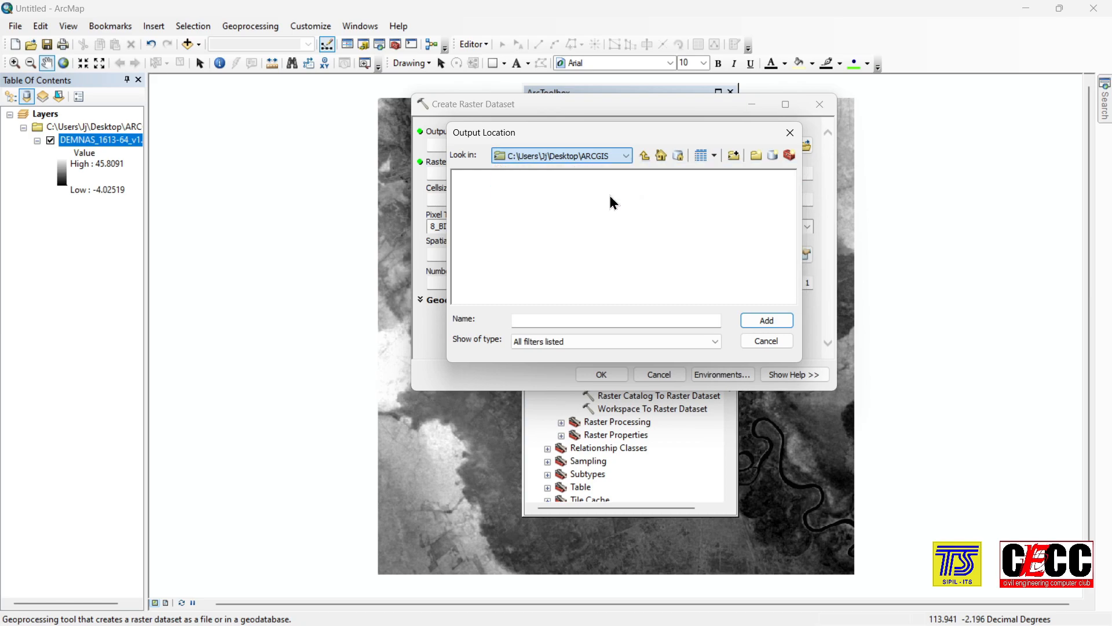
pyautogui.click(626, 154)
pyautogui.click(627, 154)
pyautogui.click(644, 156)
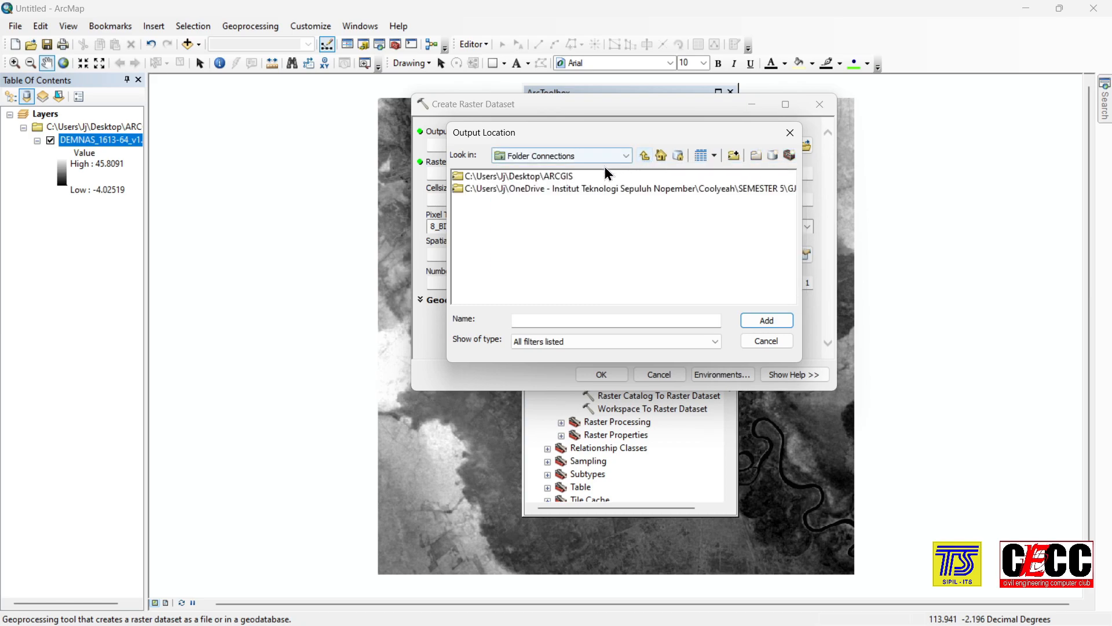
pyautogui.click(547, 176)
pyautogui.click(761, 320)
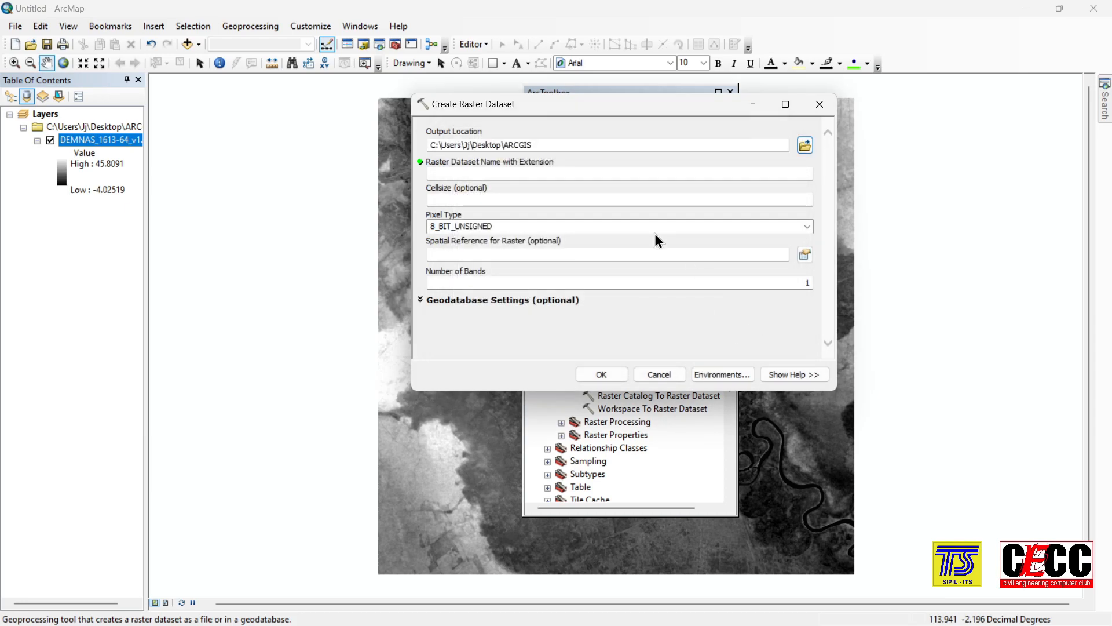
# Step: Name the raster dataset "raster" and create it with the remaining default settings
pyautogui.click(598, 176)
pyautogui.write('raster')
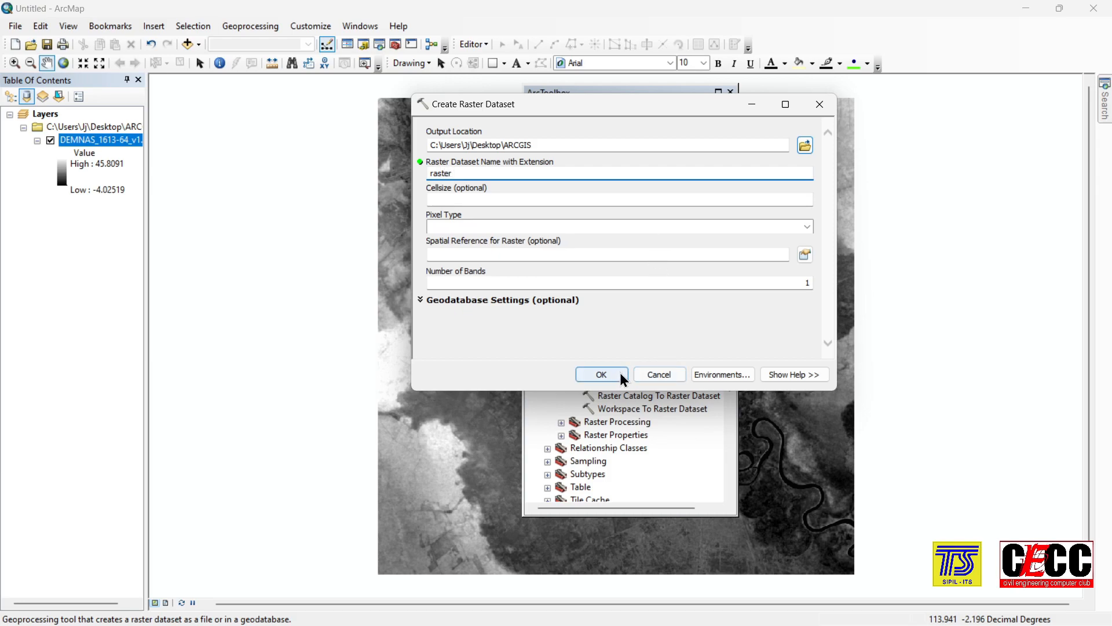
pyautogui.click(601, 374)
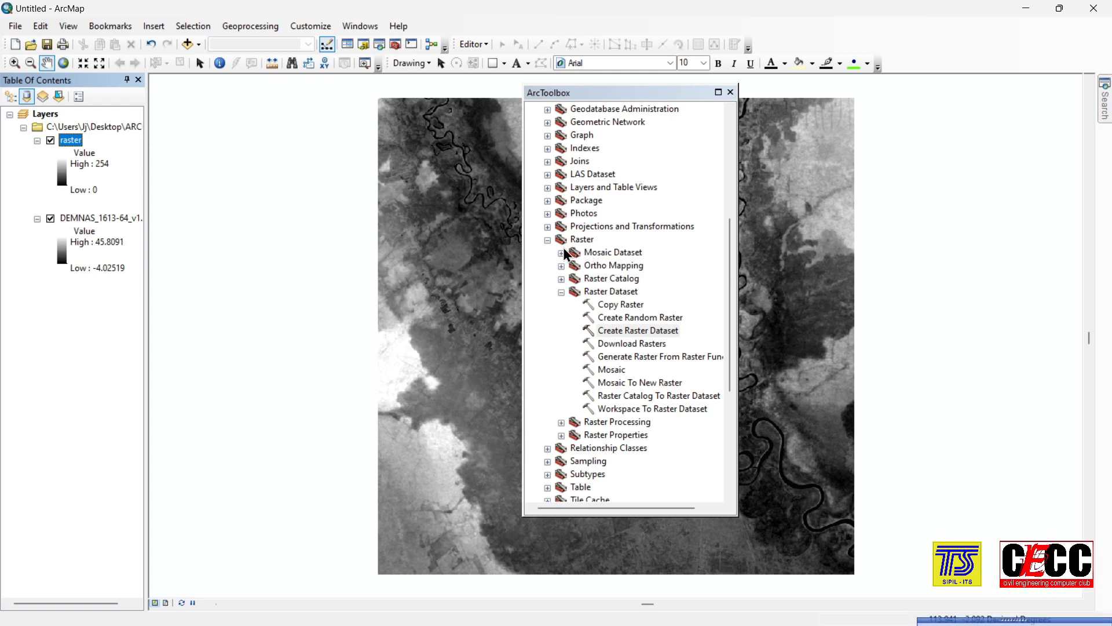
# Step: Start the Mosaic tool from the Raster Dataset toolset and add DEMNAS_1613-64_v1.0.tif as its input raster
pyautogui.moveTo(613, 93); pyautogui.dragTo(759, 129)
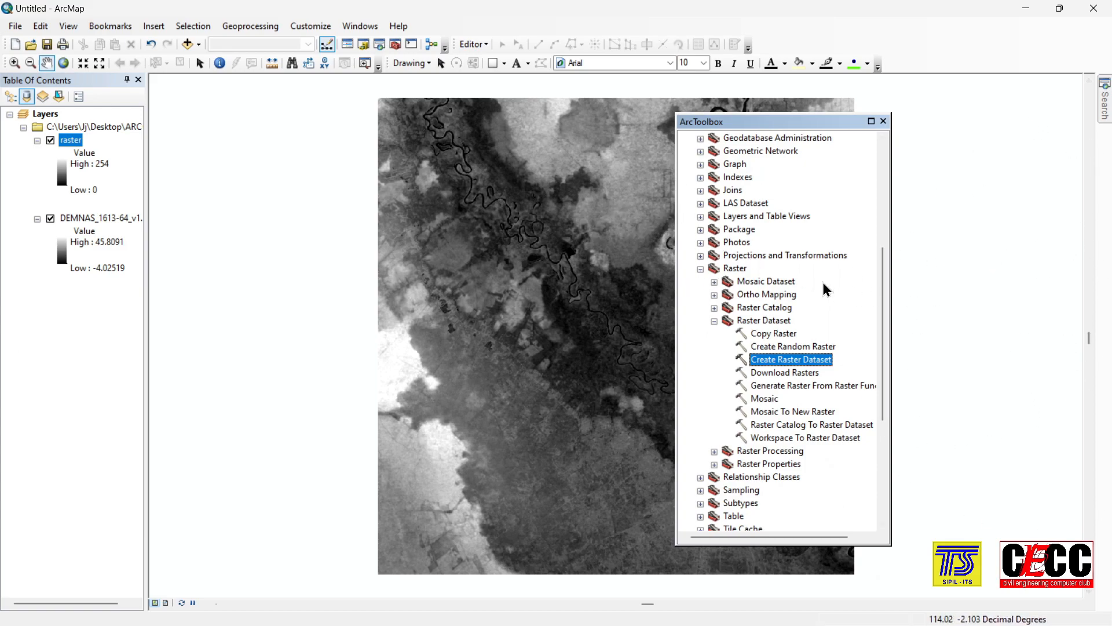
pyautogui.moveTo(723, 123); pyautogui.dragTo(653, 110)
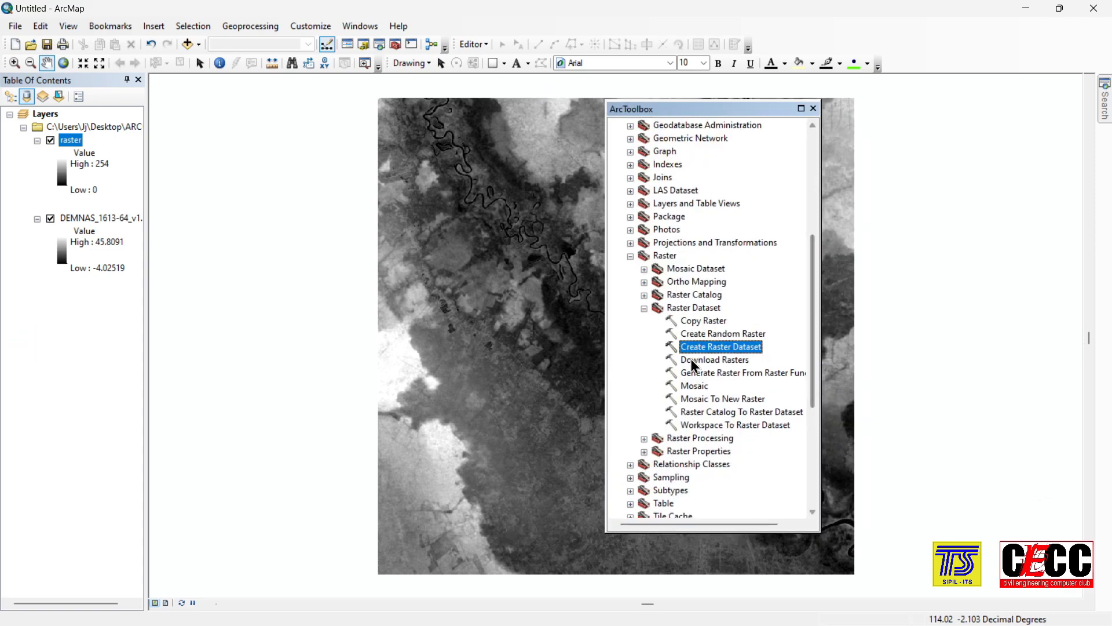
pyautogui.doubleClick(694, 386)
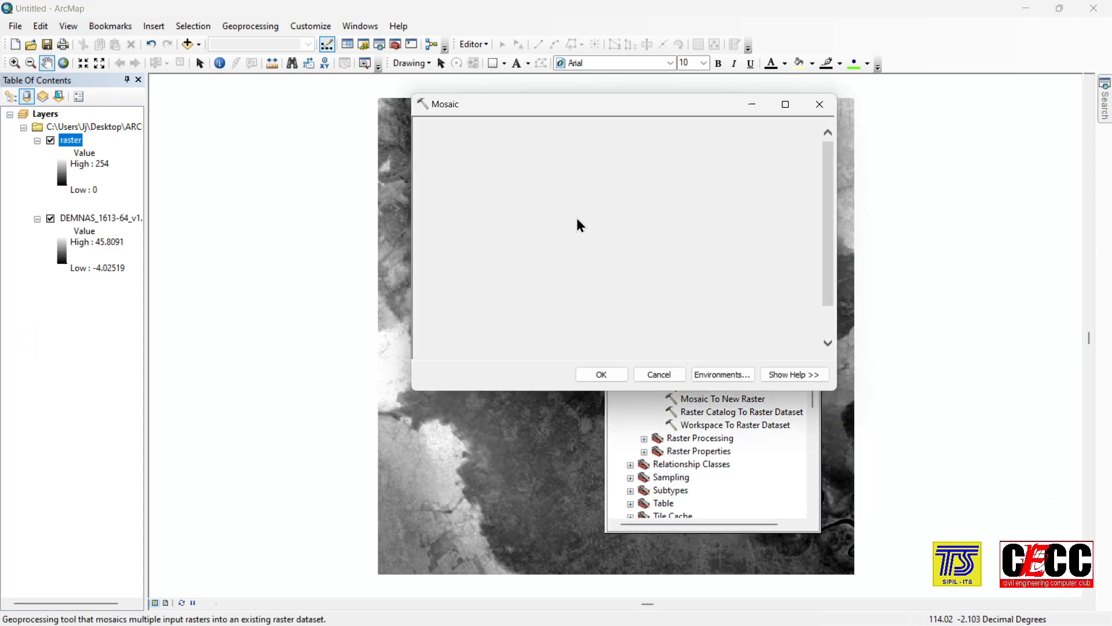
pyautogui.click(782, 145)
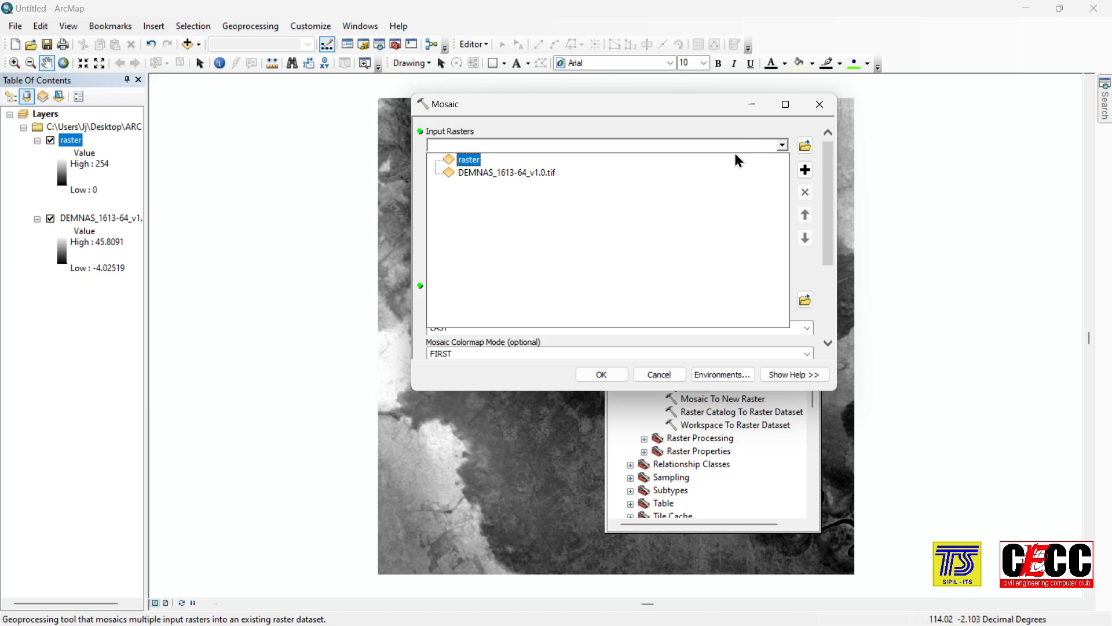
pyautogui.click(783, 145)
pyautogui.click(783, 147)
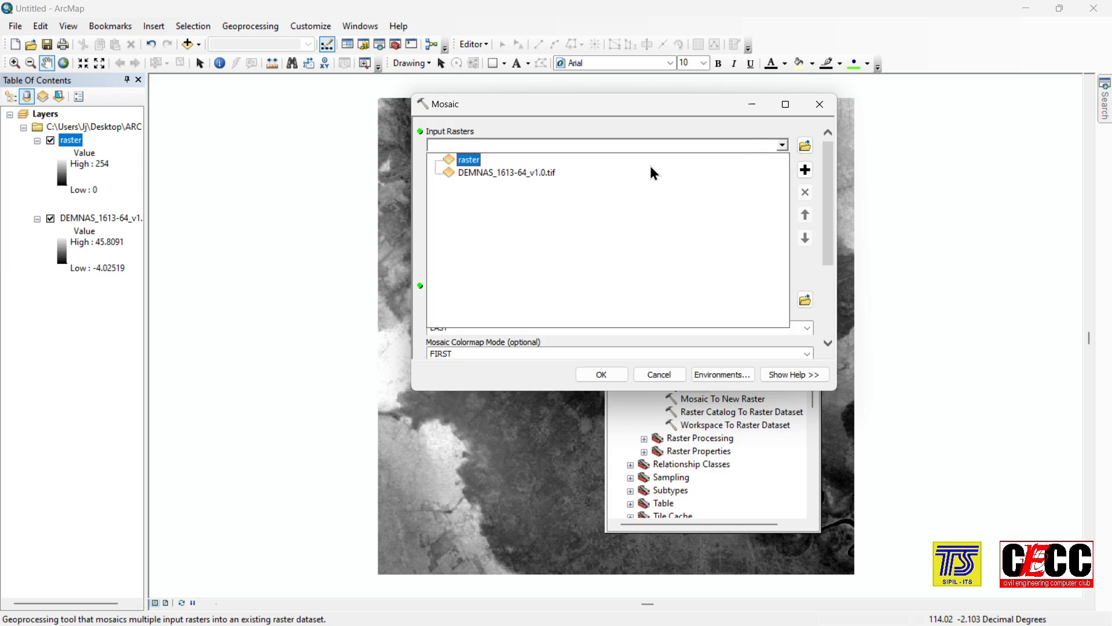
pyautogui.click(516, 175)
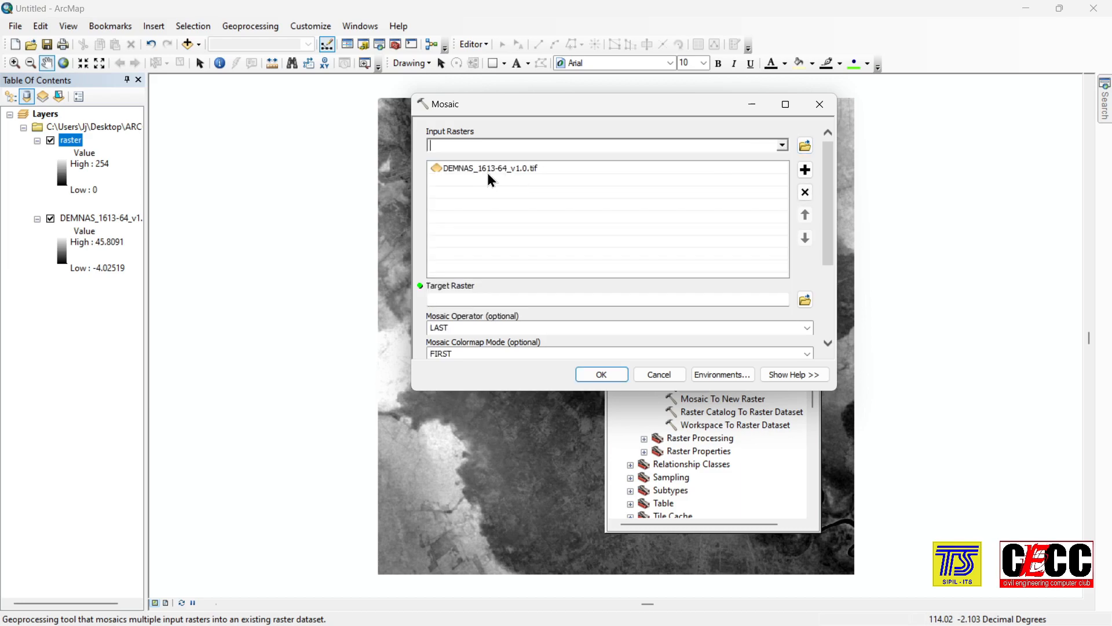
# Step: Set the mosaic's target to "raster" in the ARCGIS folder and run the tool with the LAST operator and FIRST colormap mode
pyautogui.click(803, 300)
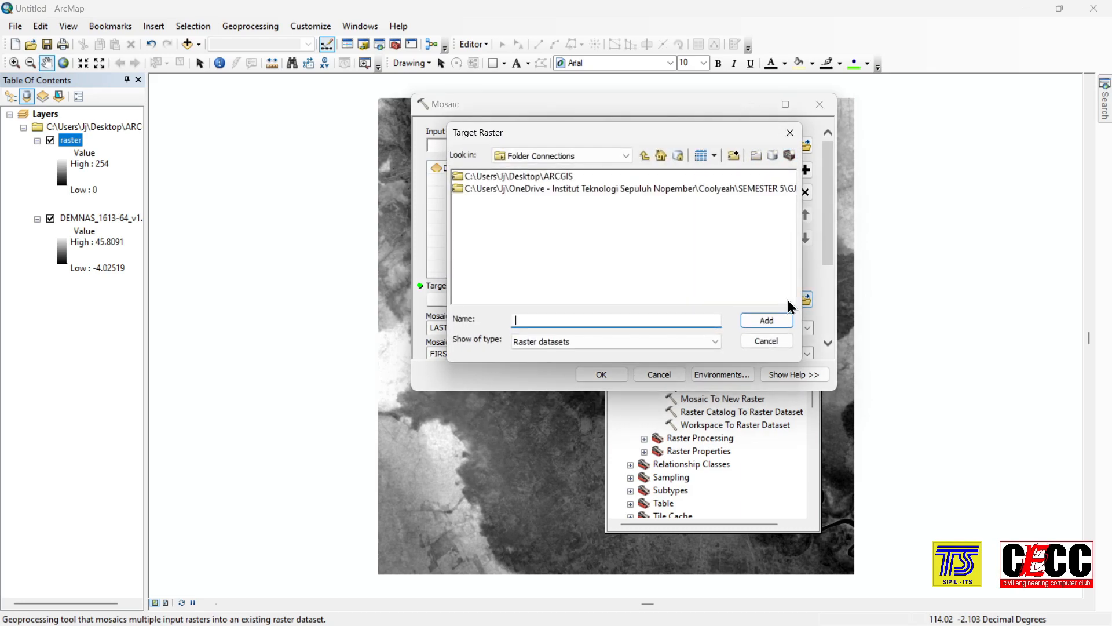
pyautogui.doubleClick(557, 175)
pyautogui.click(471, 189)
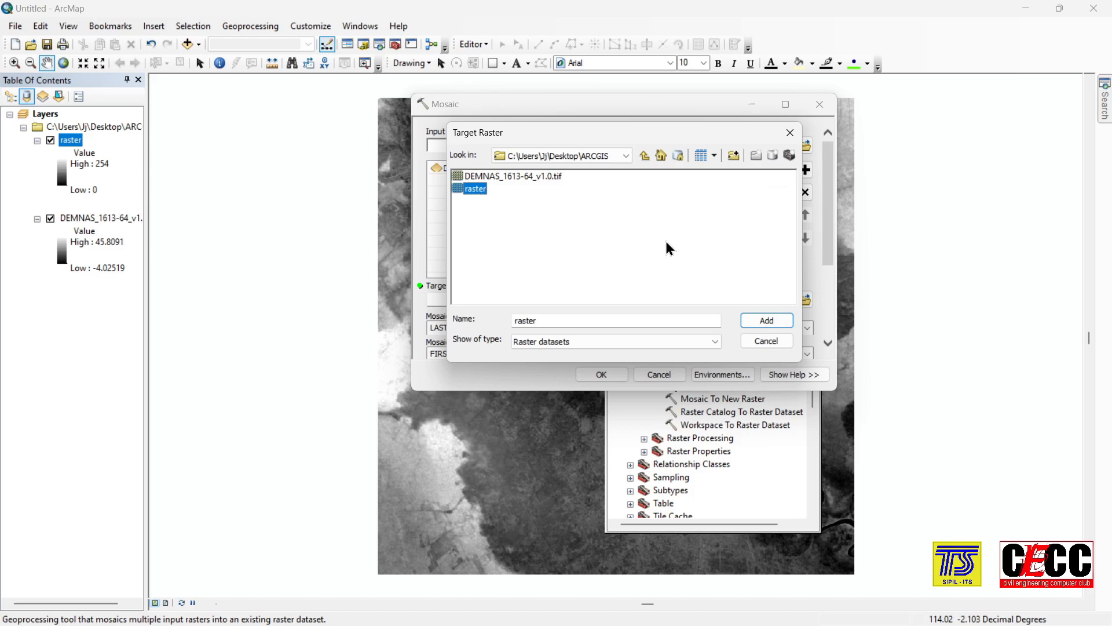
pyautogui.click(766, 320)
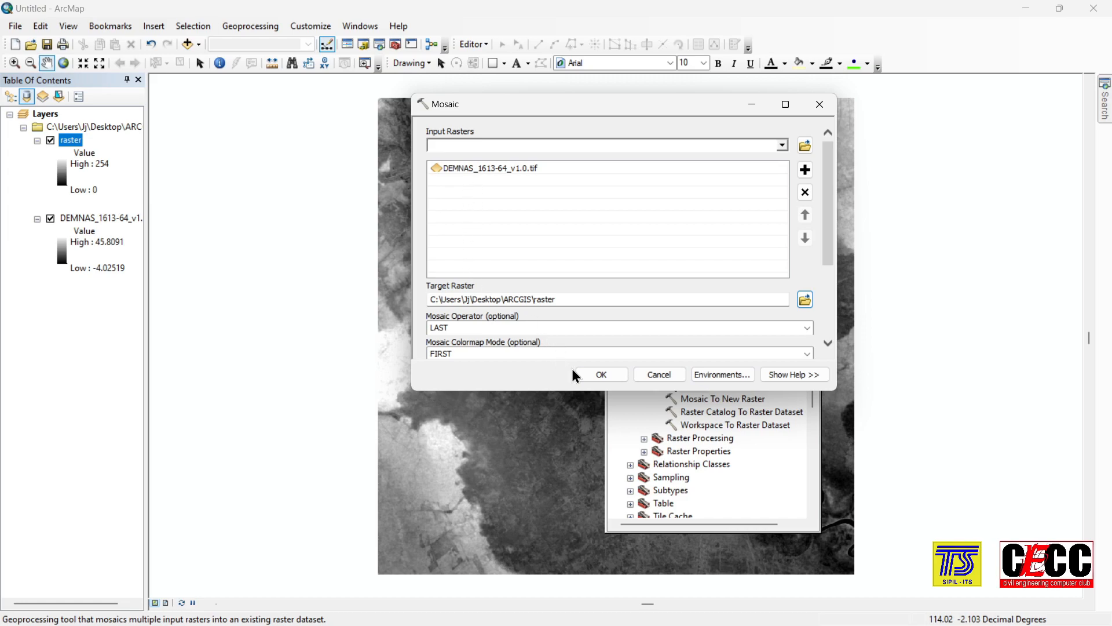
pyautogui.click(587, 373)
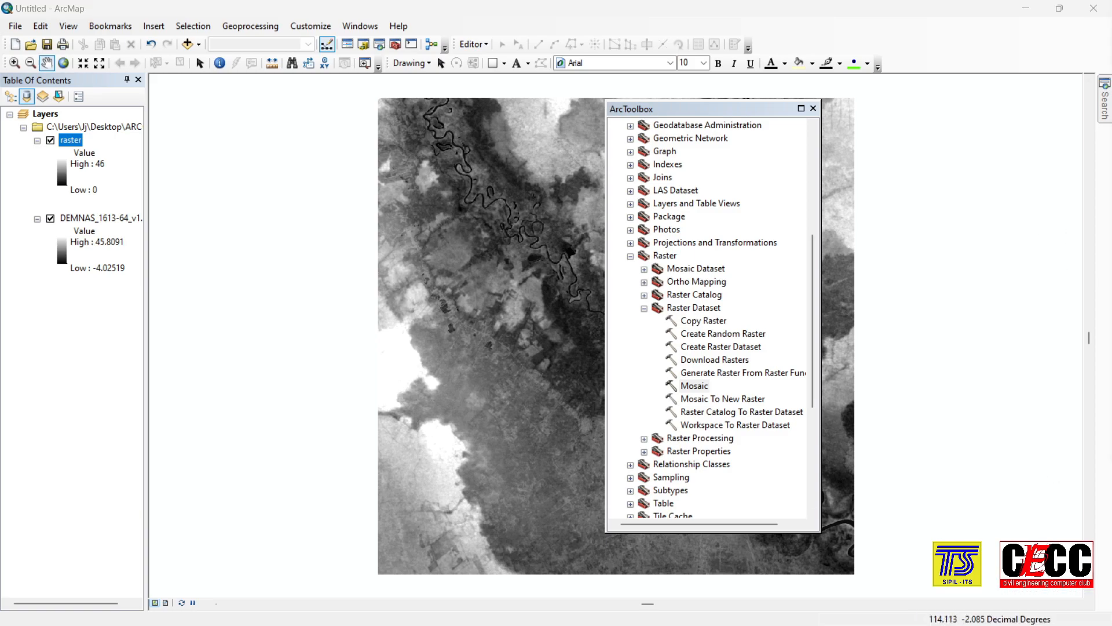
# Step: Start the Project Raster tool from the Projections and Transformations Raster toolset with "raster" as its input raster
pyautogui.click(739, 171)
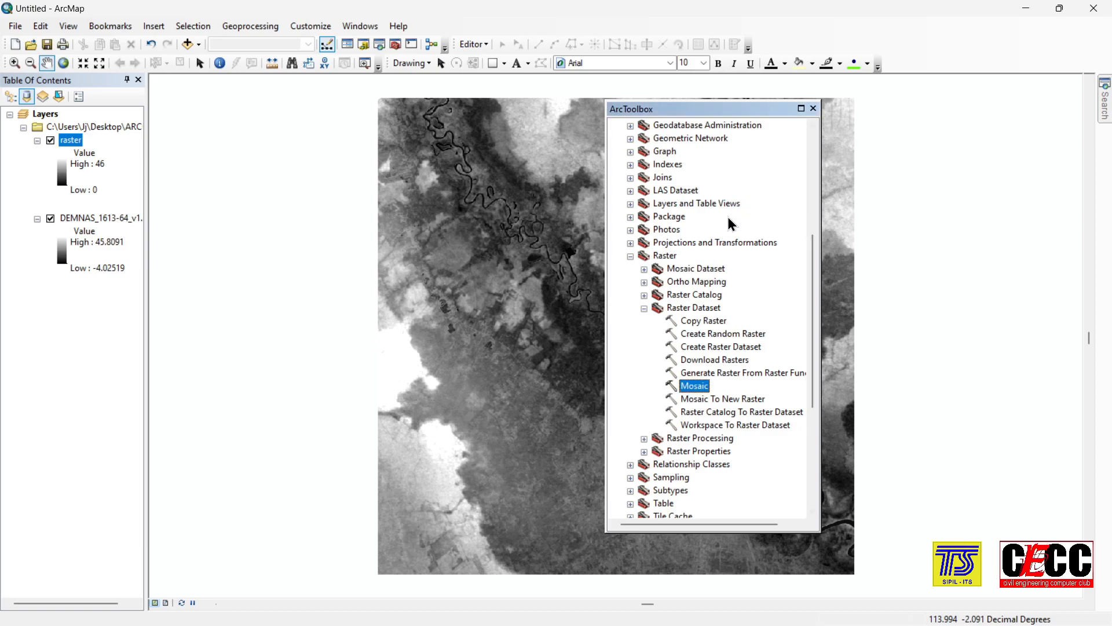
pyautogui.click(630, 256)
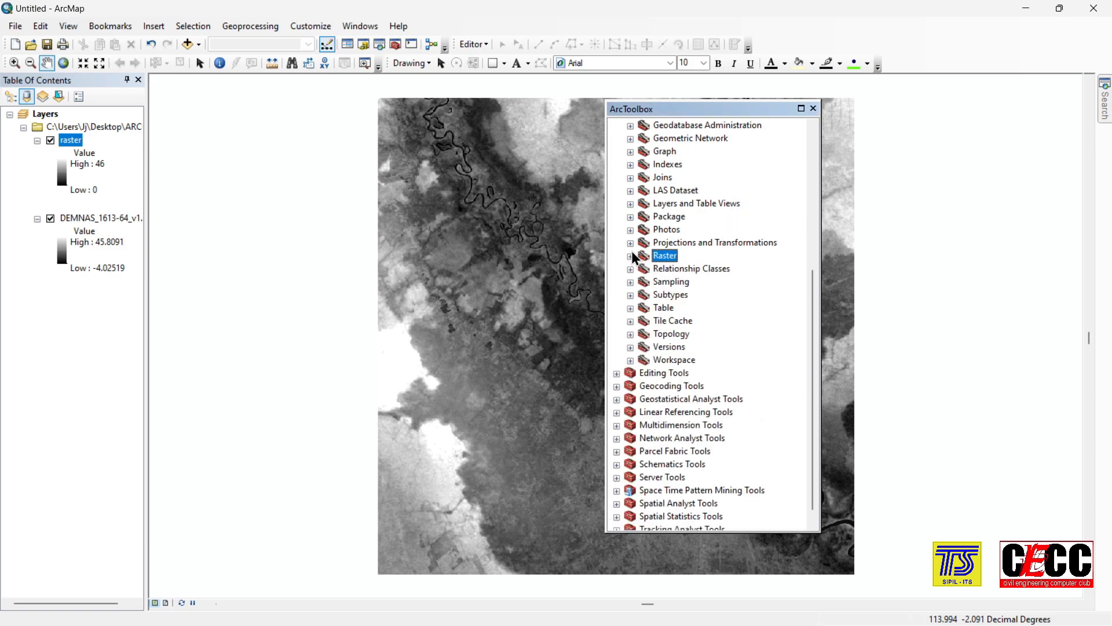
pyautogui.click(631, 243)
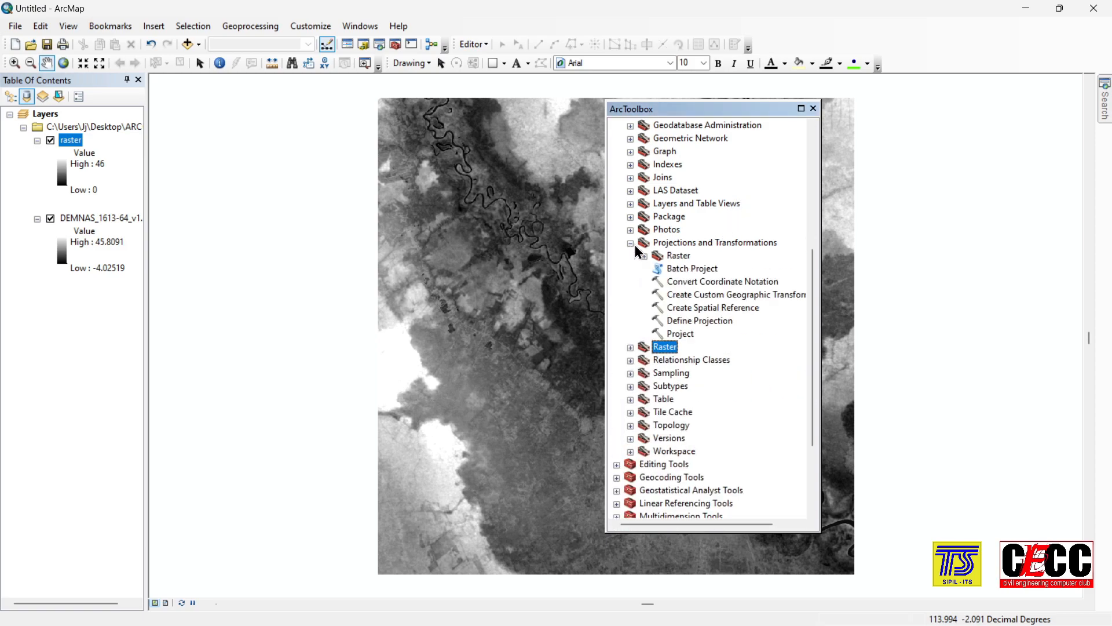
pyautogui.doubleClick(682, 258)
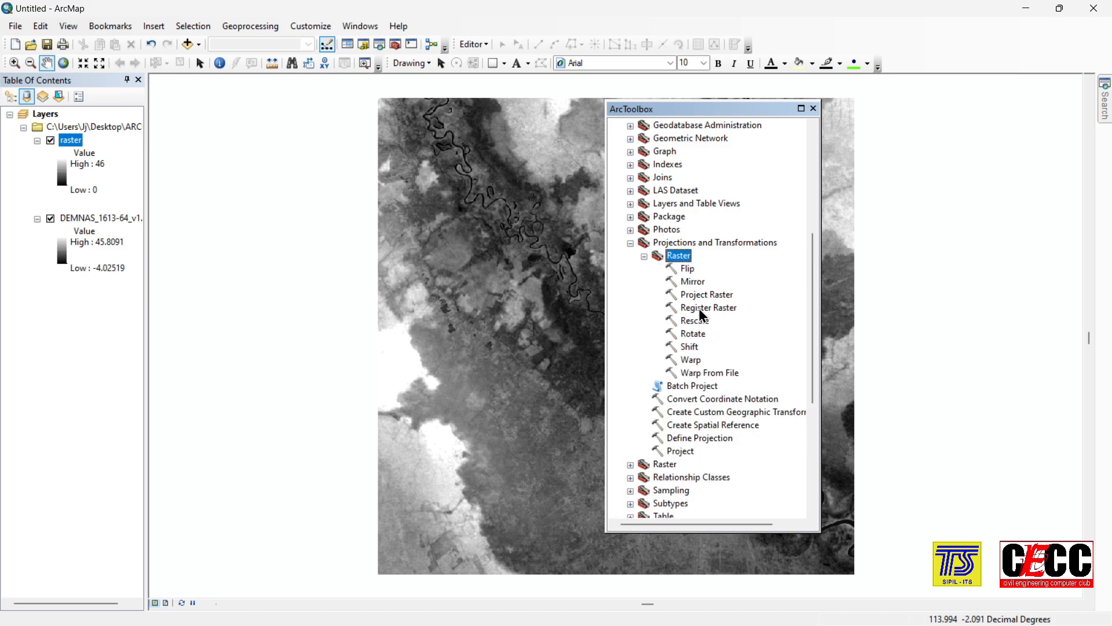
pyautogui.click(703, 296)
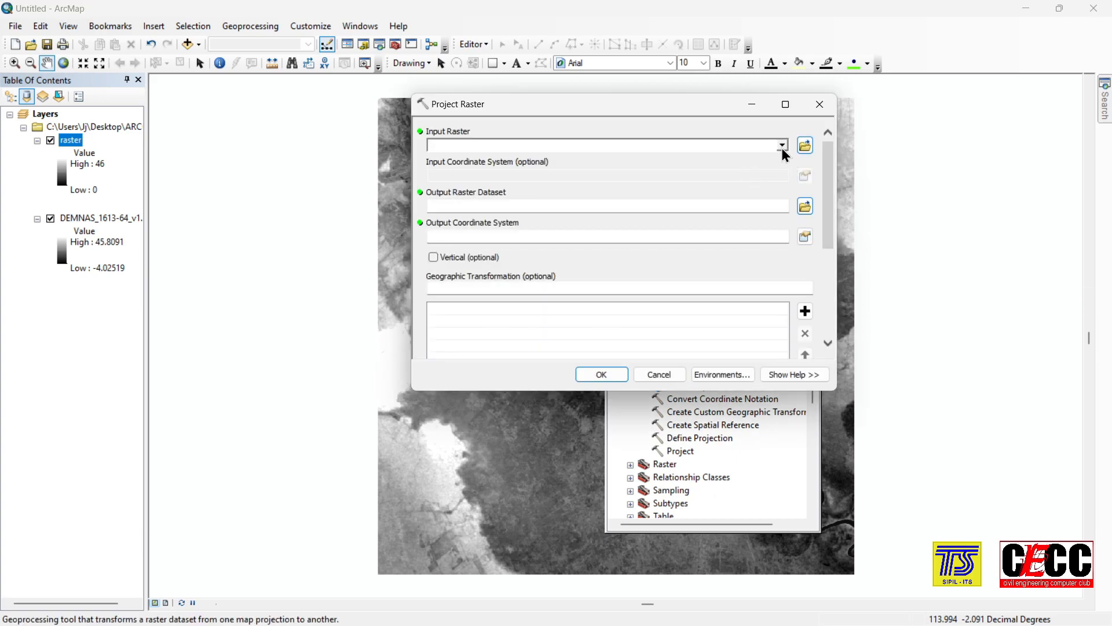
pyautogui.click(782, 146)
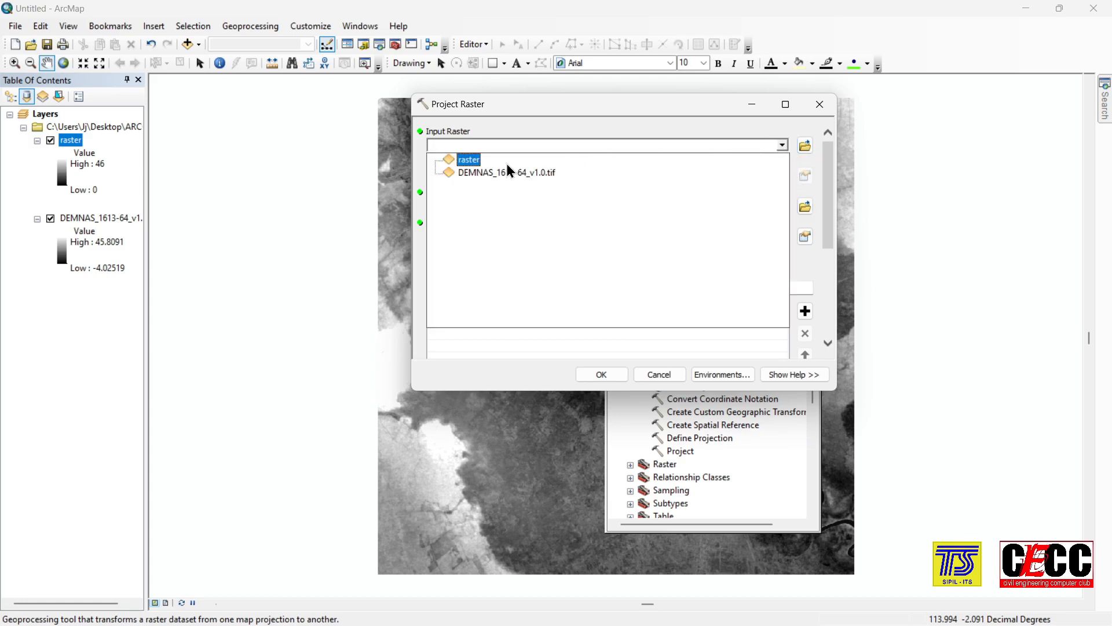
pyautogui.click(466, 160)
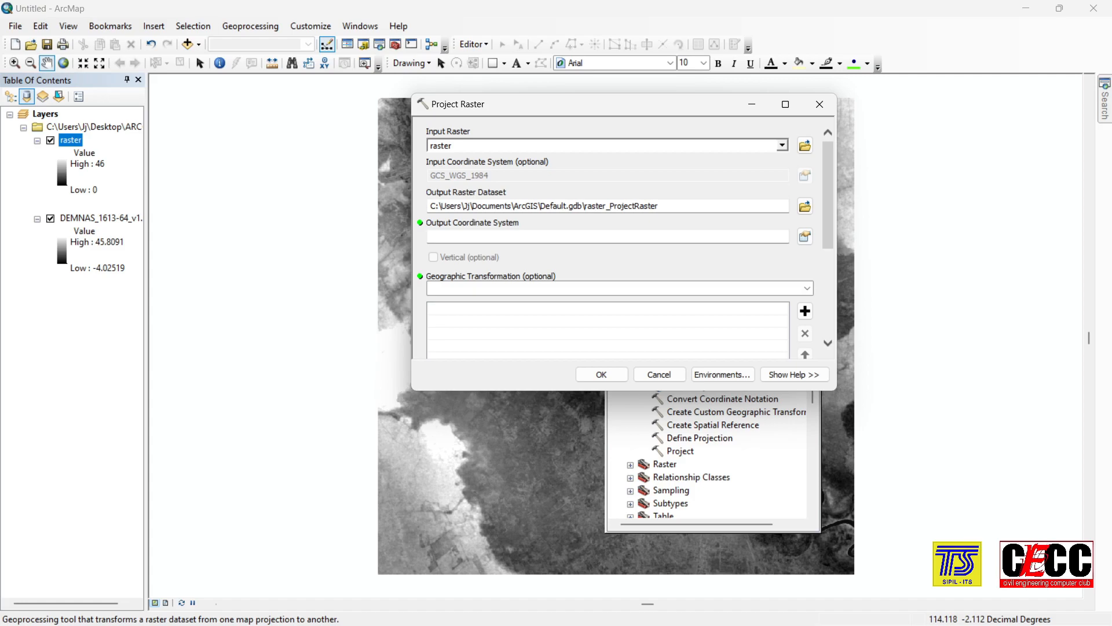
# Step: For the output coordinate system, browse the projected UTM systems to the WGS 1984 Southern Hemisphere zones
pyautogui.click(806, 237)
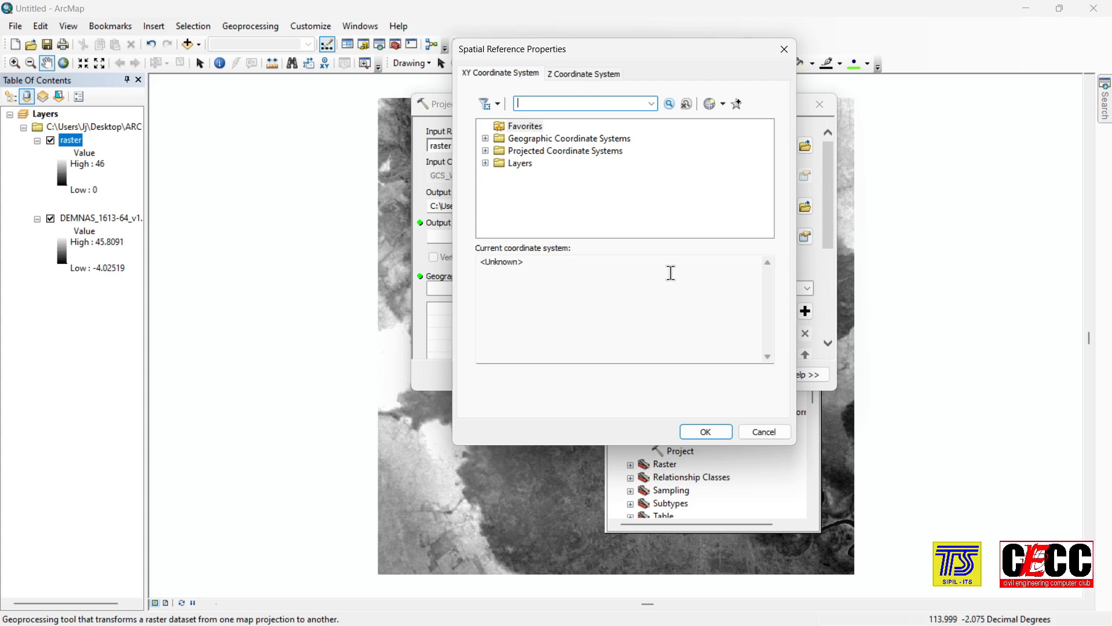
pyautogui.click(577, 150)
pyautogui.doubleClick(576, 149)
pyautogui.scroll(-3, 567, 168)
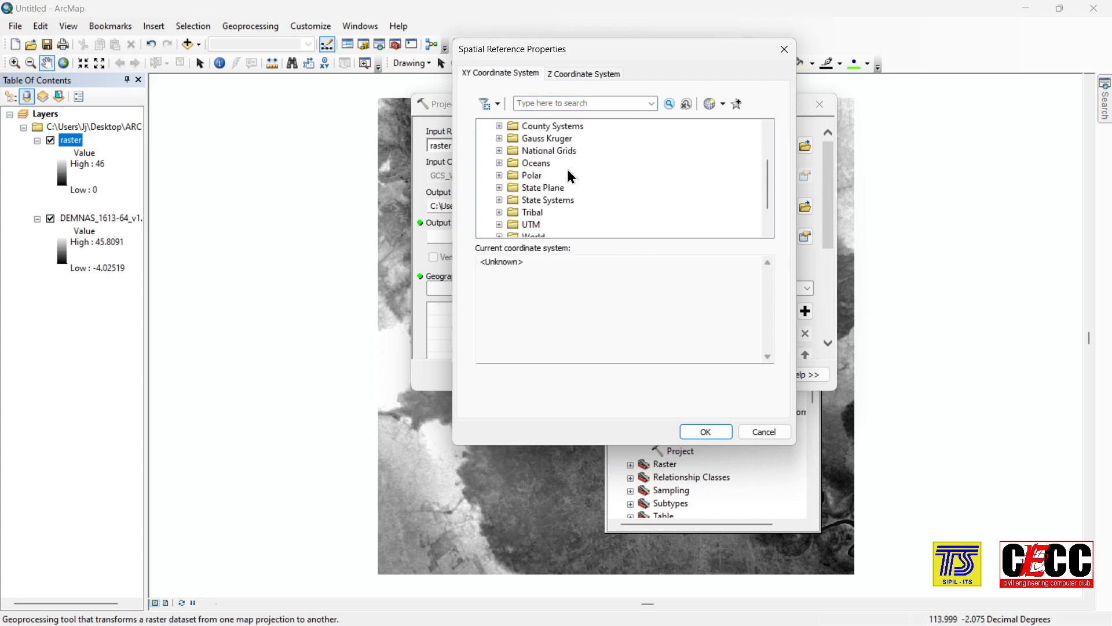
pyautogui.doubleClick(532, 189)
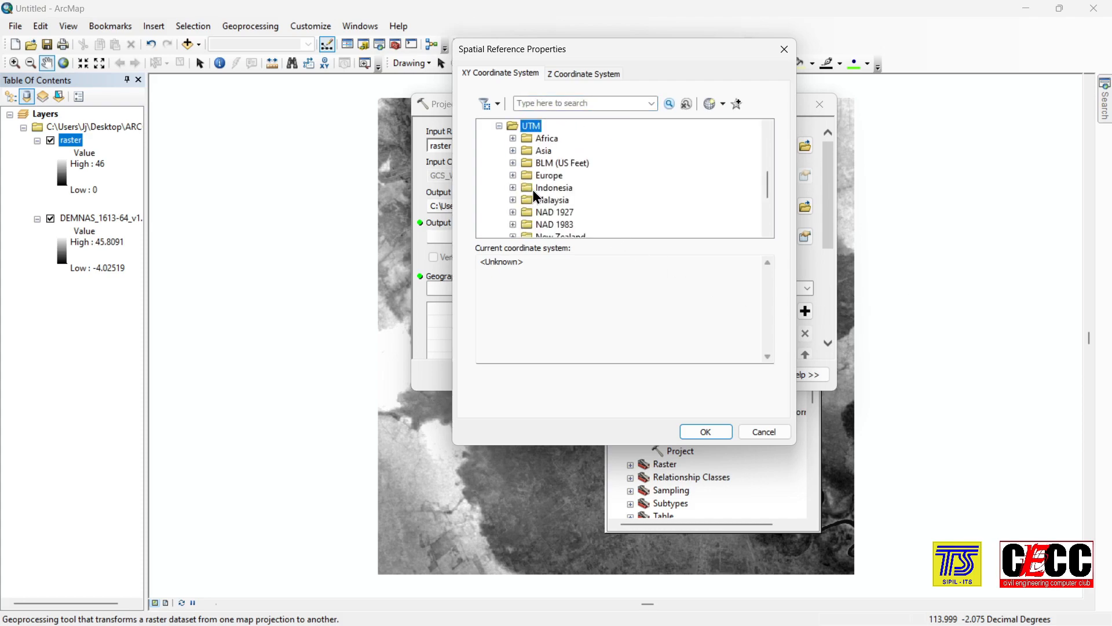
pyautogui.scroll(-3, 578, 199)
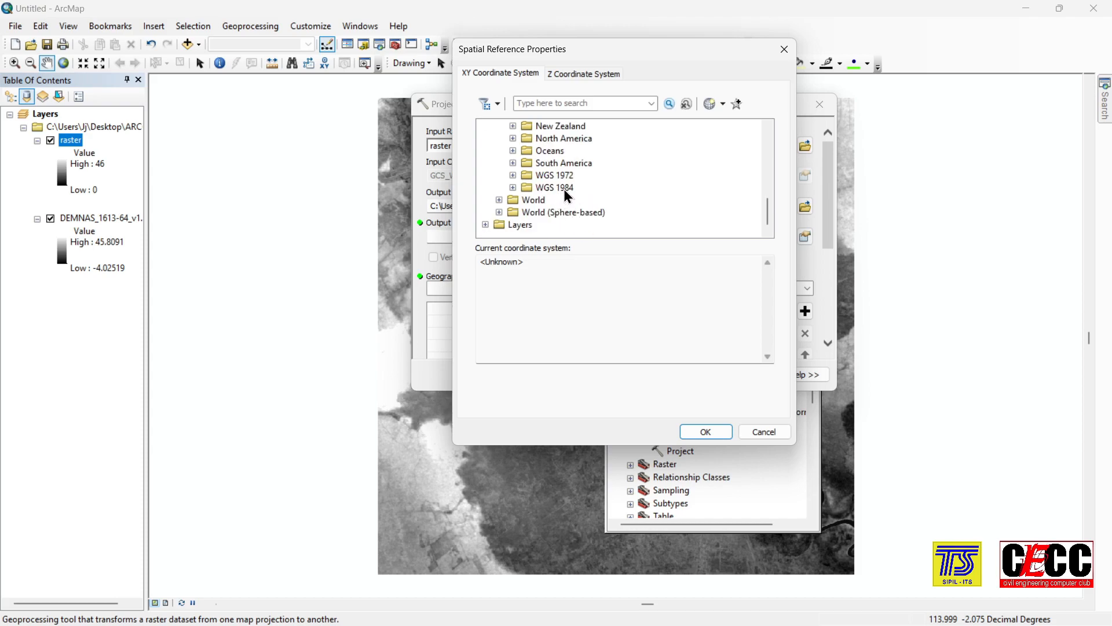
pyautogui.doubleClick(564, 189)
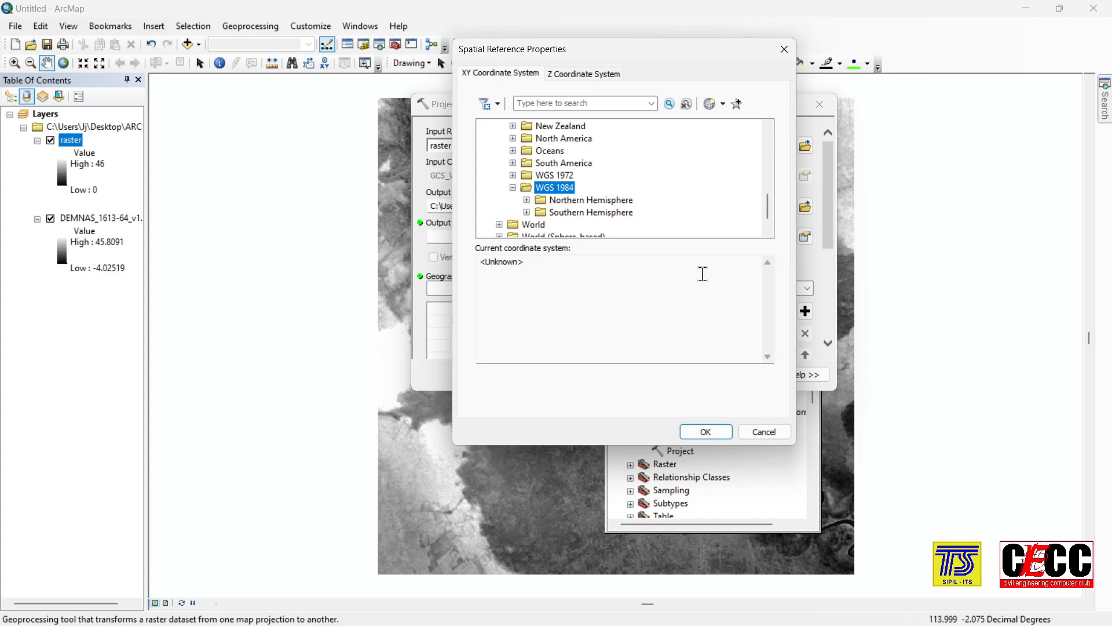
pyautogui.doubleClick(592, 214)
pyautogui.scroll(-1, 623, 203)
pyautogui.scroll(1, 625, 203)
pyautogui.scroll(-3, 631, 199)
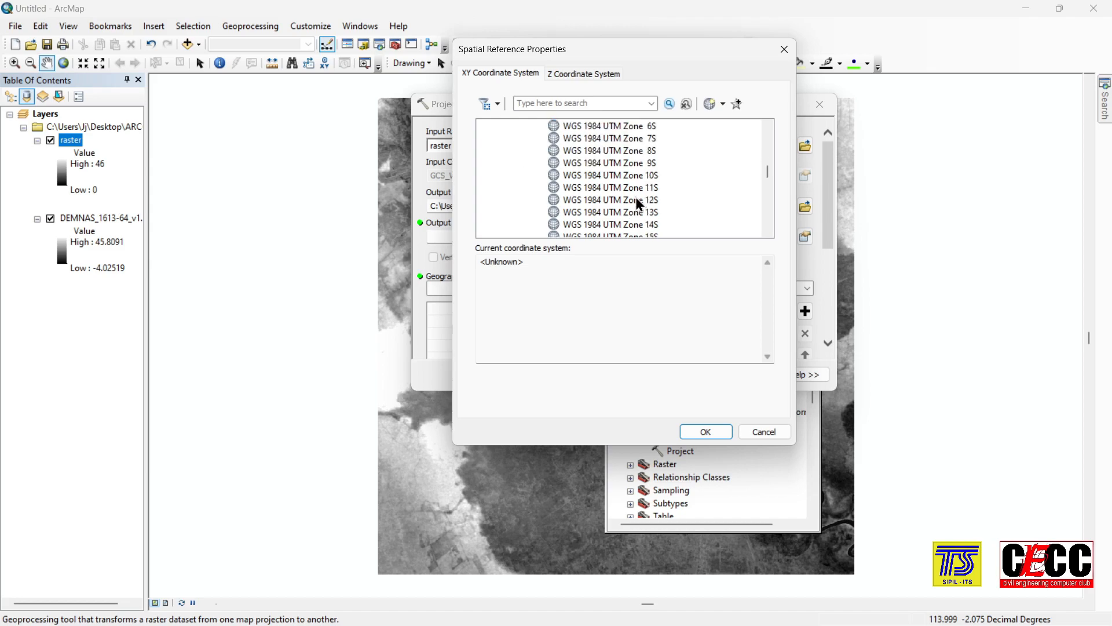
pyautogui.scroll(-4, 639, 193)
# Step: Switch to Chrome to consult the Indonesia UTM zone map in the image search, and return to ArcMap
pyautogui.moveTo(597, 611)
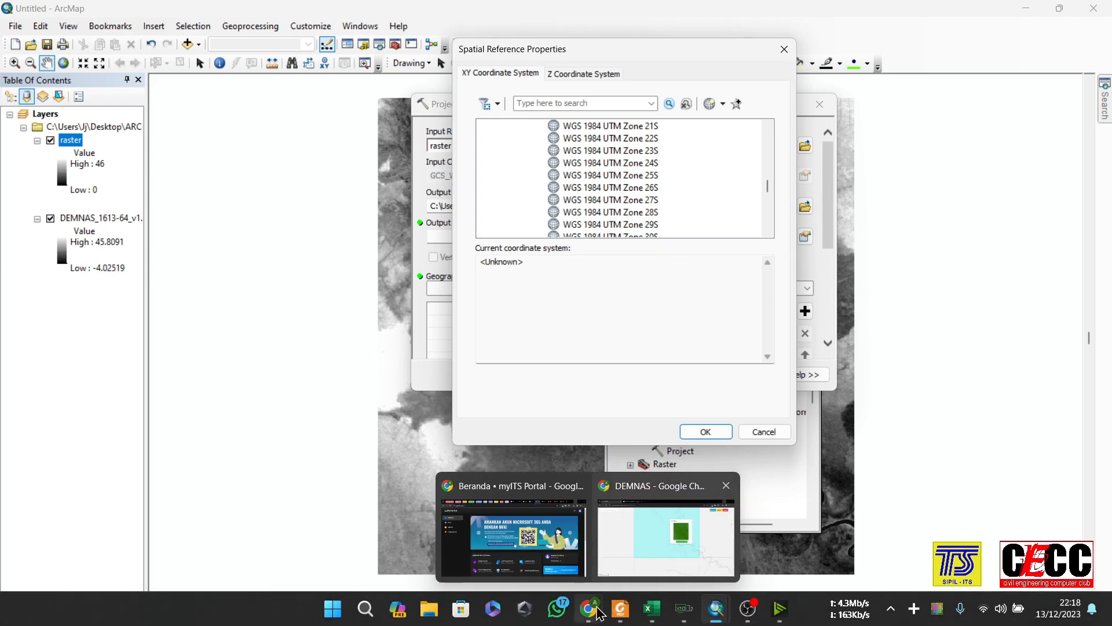
pyautogui.click(662, 565)
pyautogui.click(340, 16)
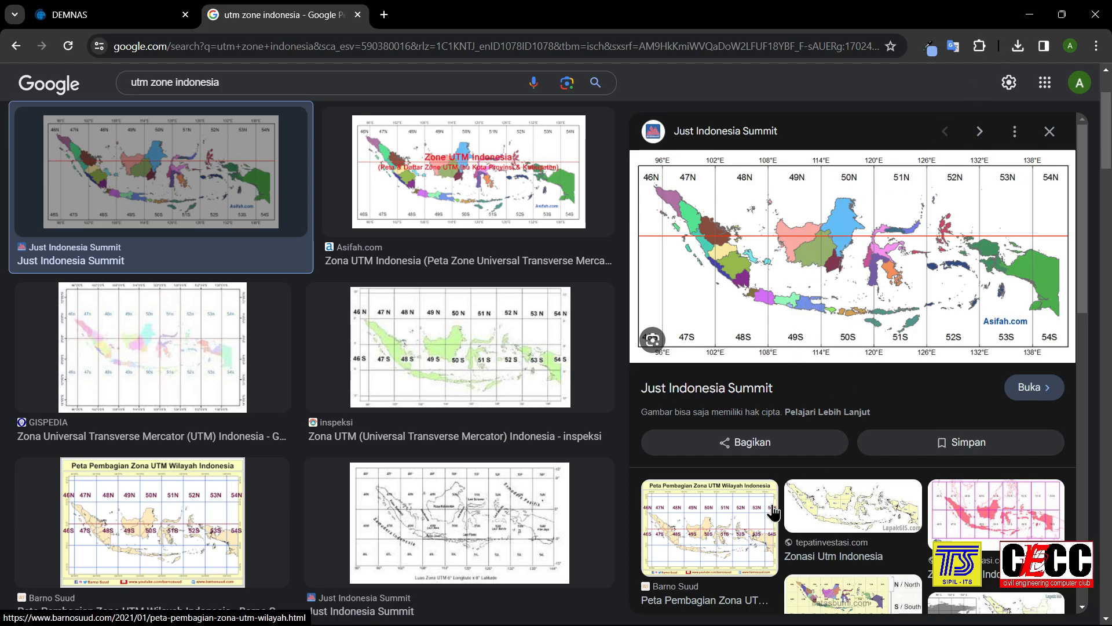
pyautogui.click(1029, 14)
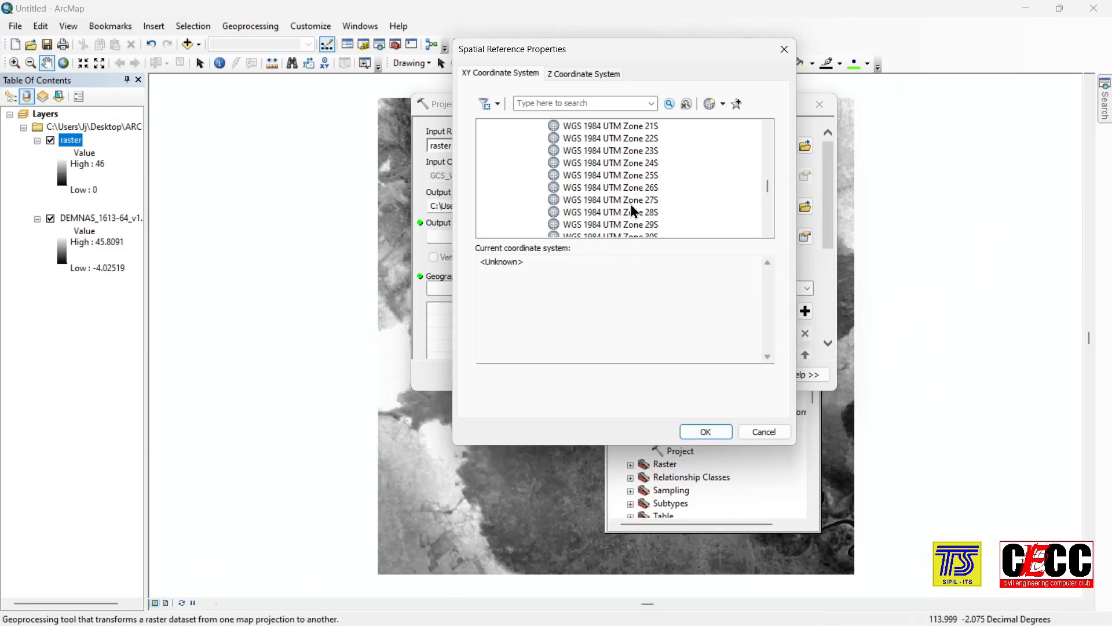
# Step: Set the output coordinate system to WGS 1984 UTM Zone 49S and run the raster projection
pyautogui.scroll(-8, 621, 213)
pyautogui.click(648, 176)
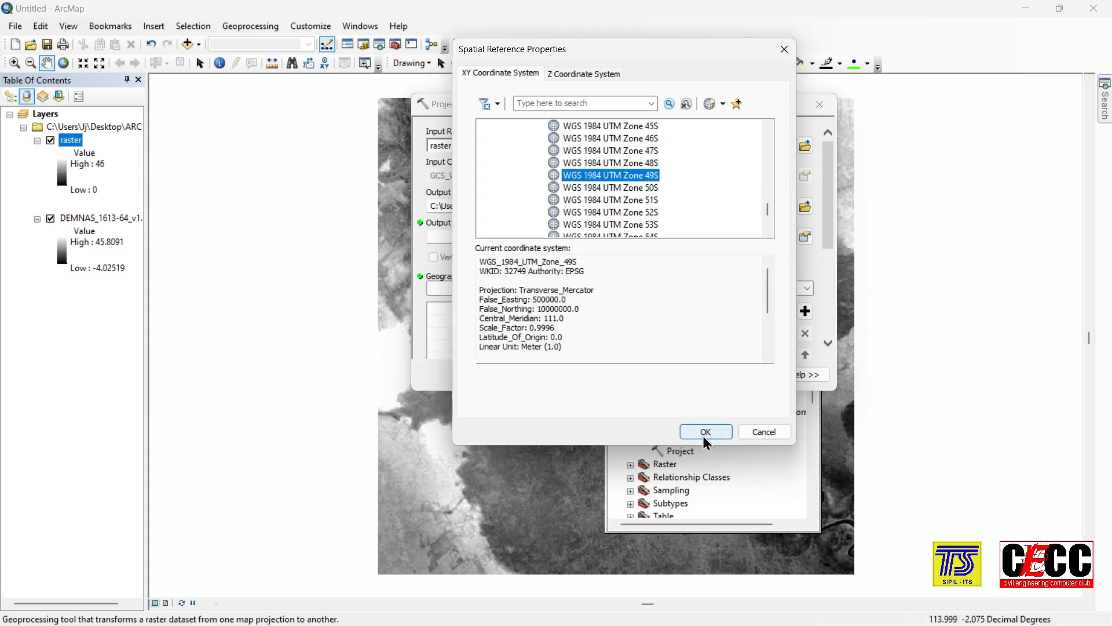
pyautogui.click(705, 433)
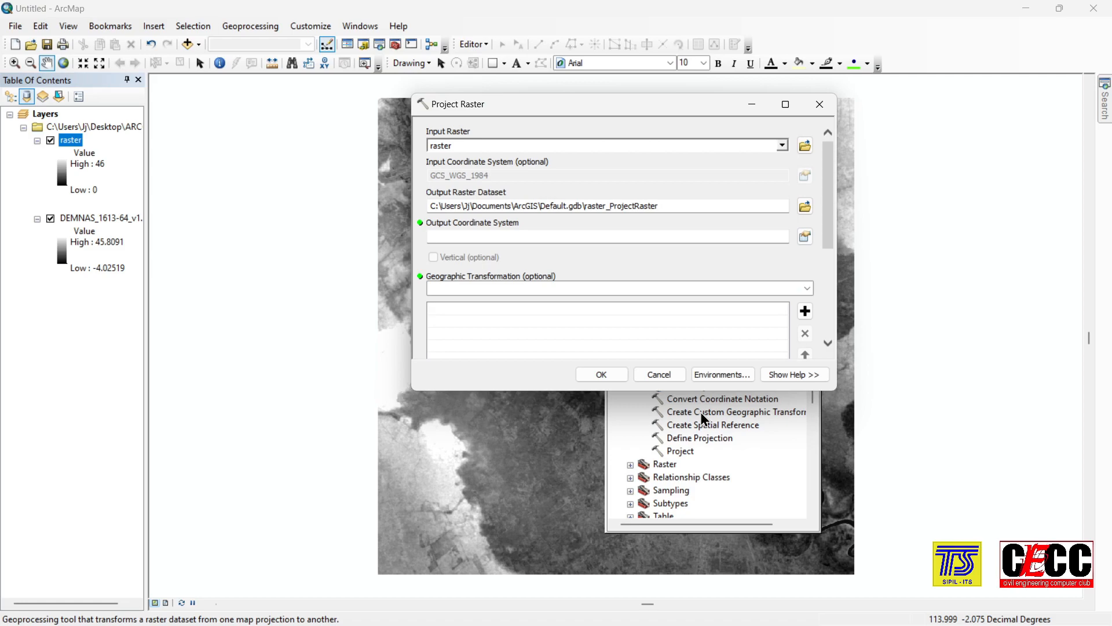
pyautogui.click(618, 378)
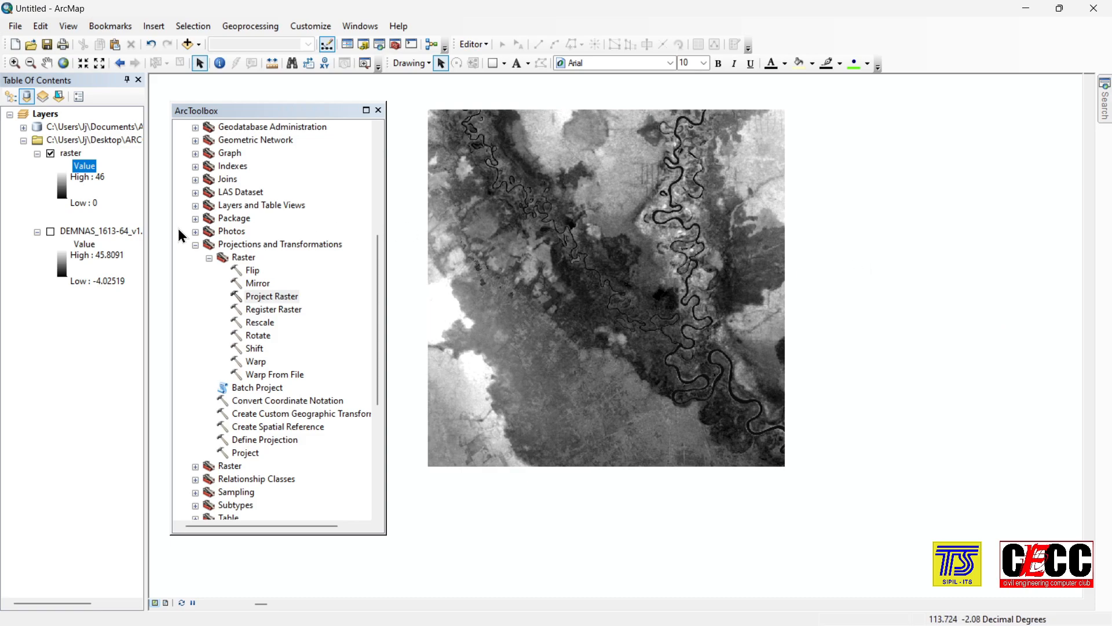
# Step: Apply the red-yellow-green color ramp to the "raster" layer without inverting it
pyautogui.scroll(1, 514, 199)
pyautogui.scroll(-2, 564, 193)
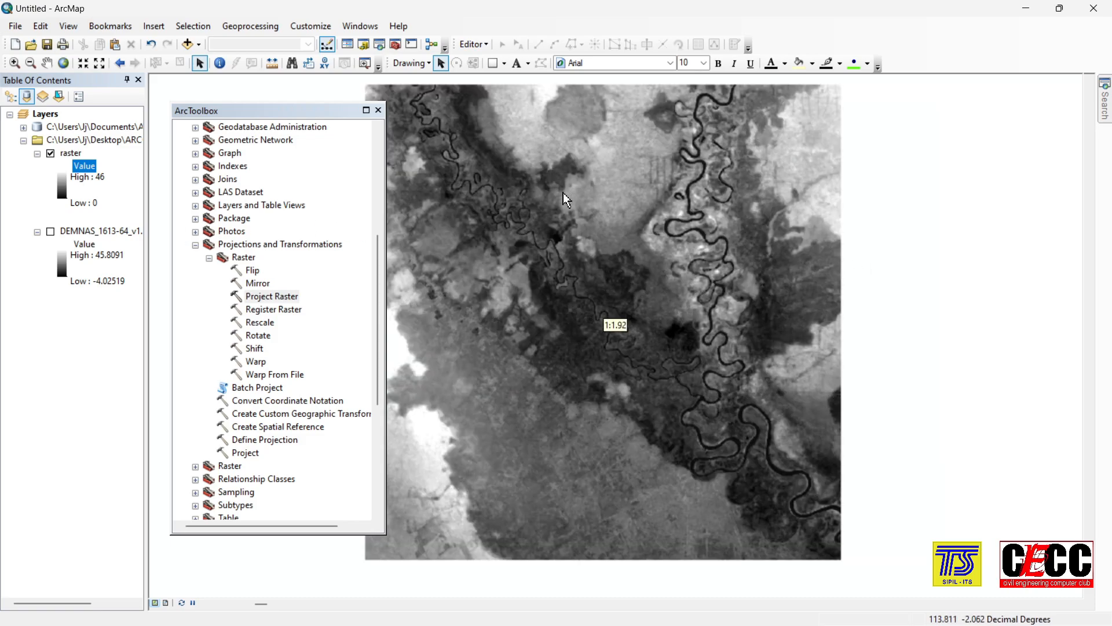
pyautogui.scroll(1, 538, 201)
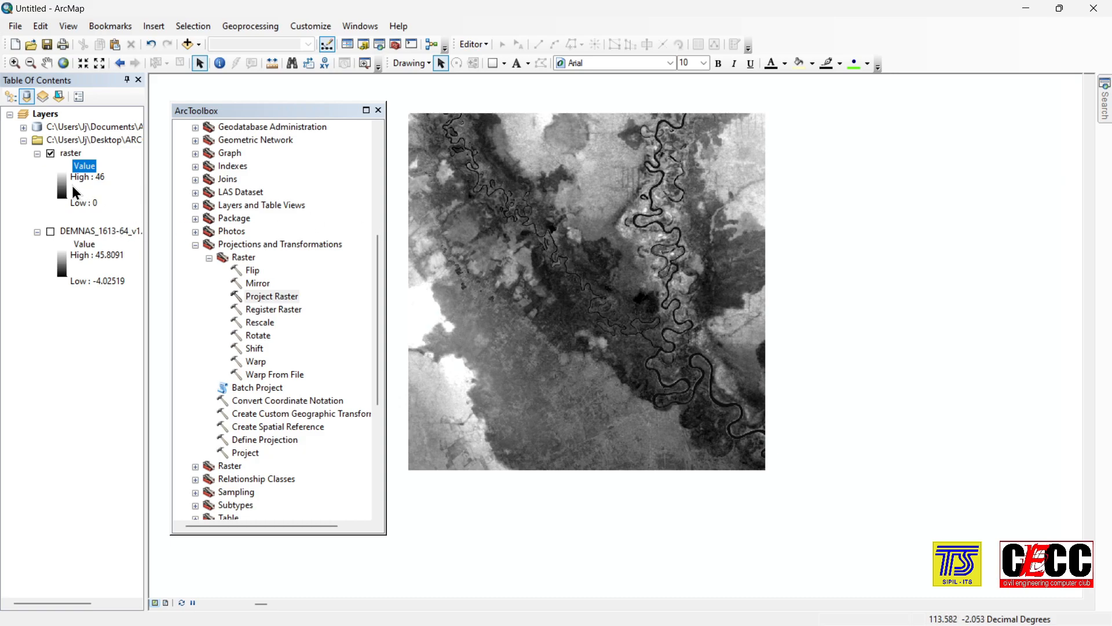
pyautogui.click(144, 226)
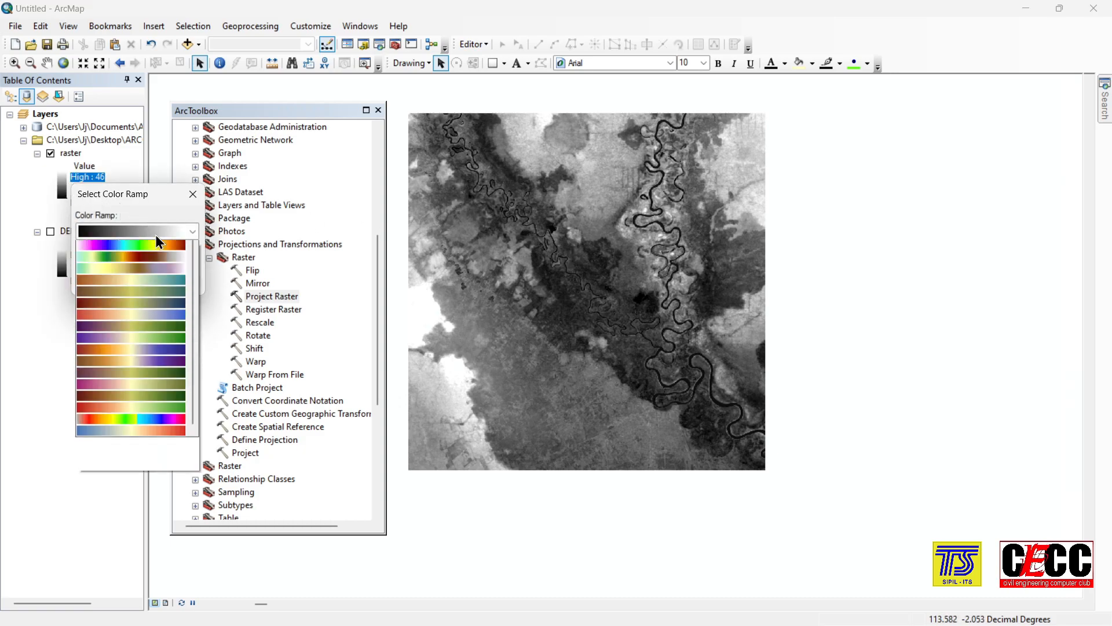
pyautogui.click(174, 309)
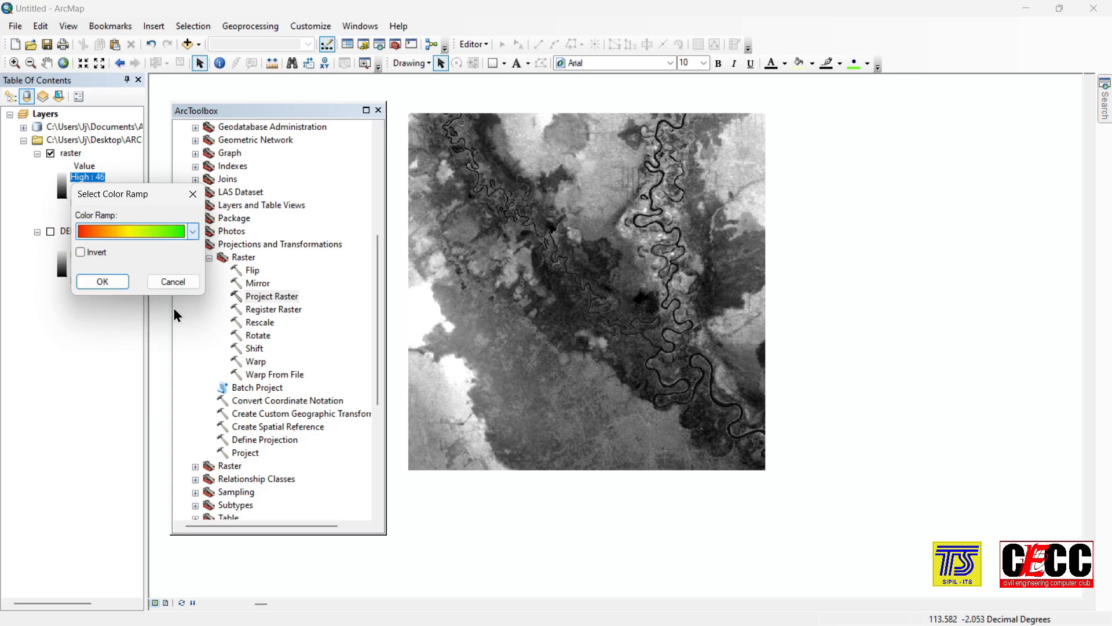
pyautogui.click(116, 282)
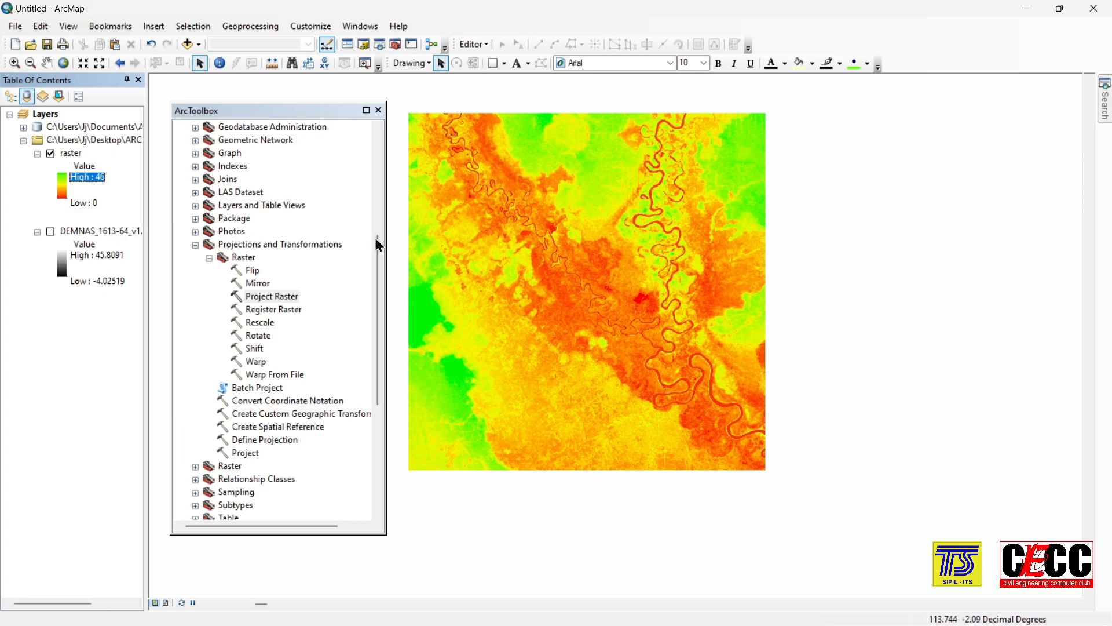
pyautogui.scroll(-2, 594, 318)
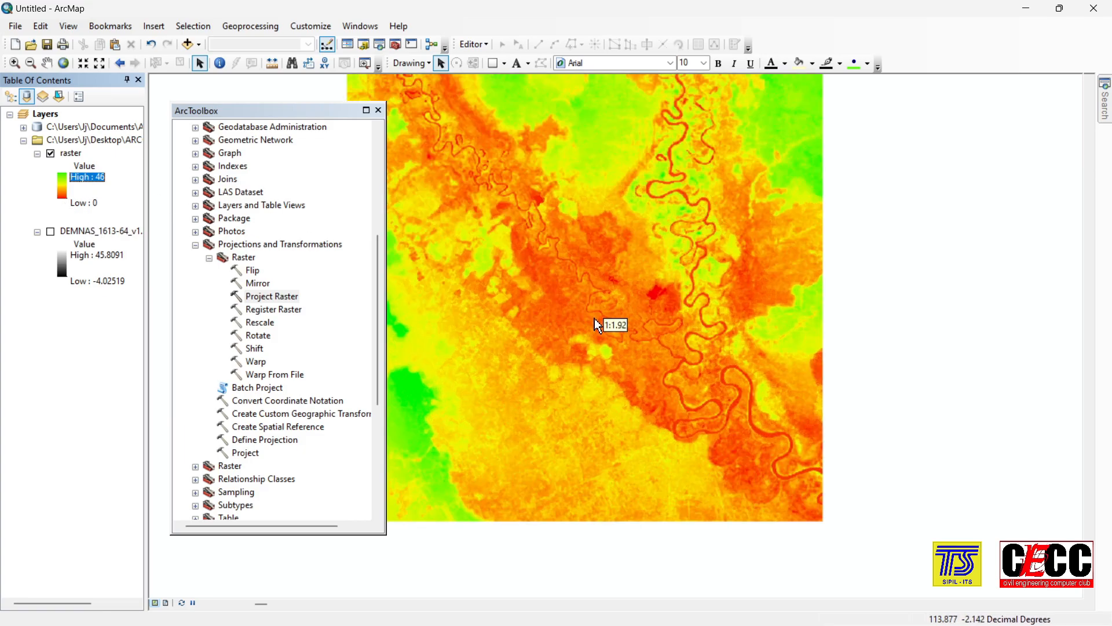
pyautogui.scroll(2, 610, 322)
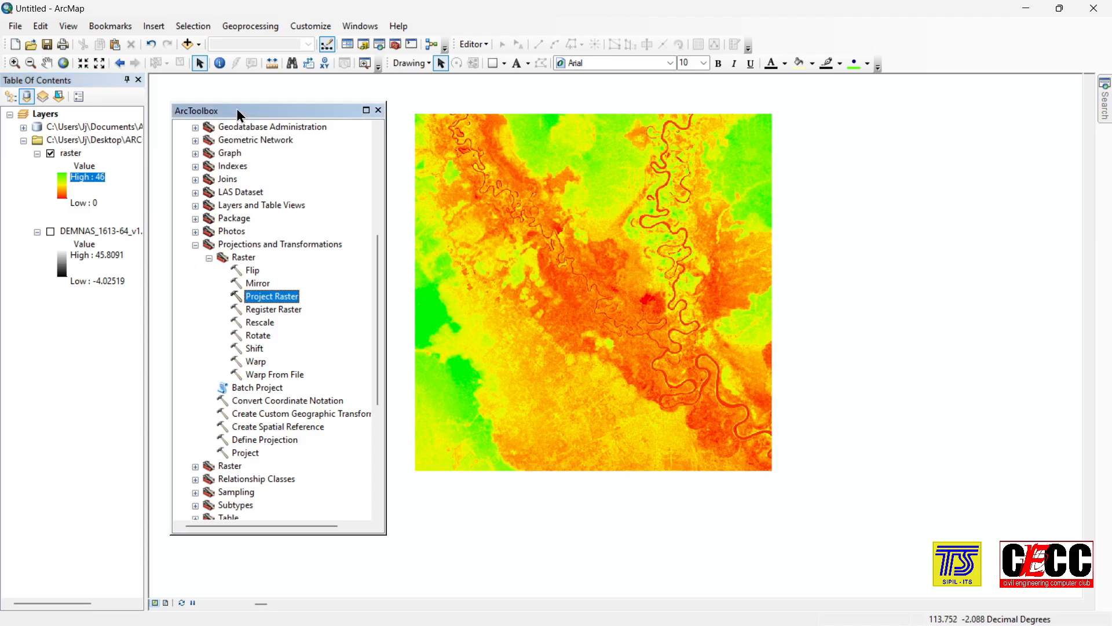
# Step: Start the Contour tool from the Spatial Analyst Surface toolset with "raster" as its input raster
pyautogui.moveTo(238, 109); pyautogui.dragTo(230, 106)
pyautogui.click(188, 241)
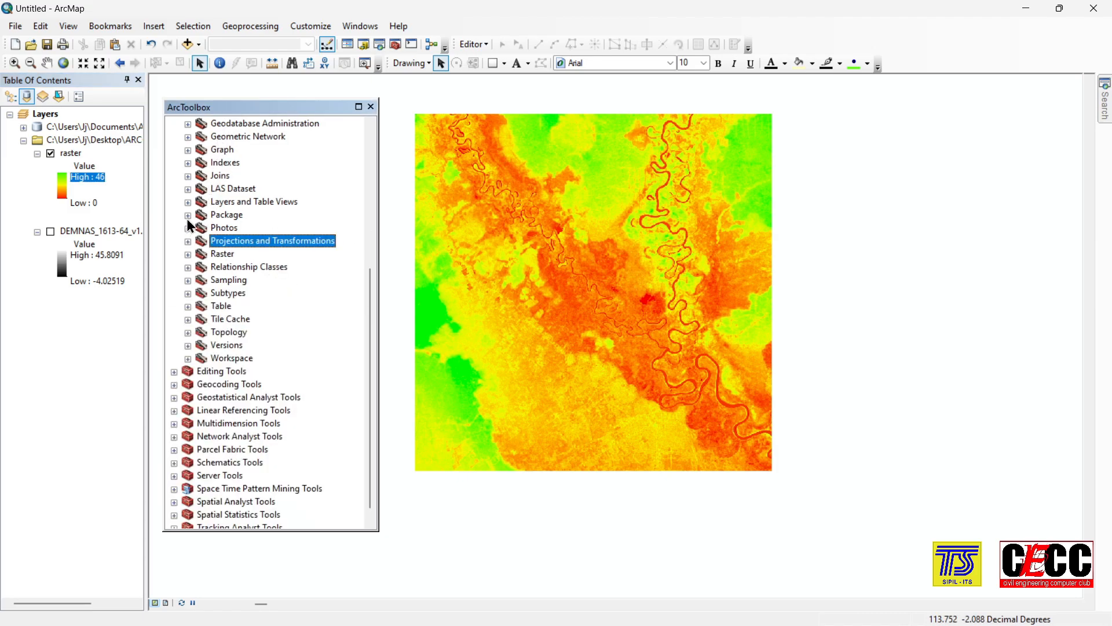
pyautogui.scroll(5, 181, 184)
pyautogui.click(174, 163)
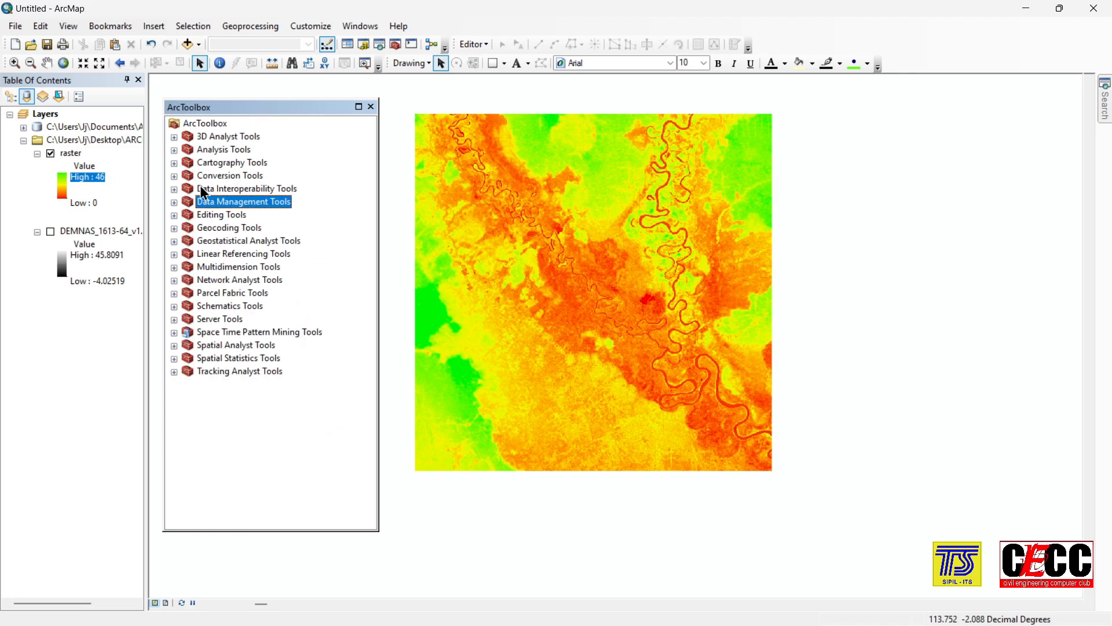
pyautogui.doubleClick(269, 345)
pyautogui.doubleClick(231, 475)
pyautogui.doubleClick(251, 383)
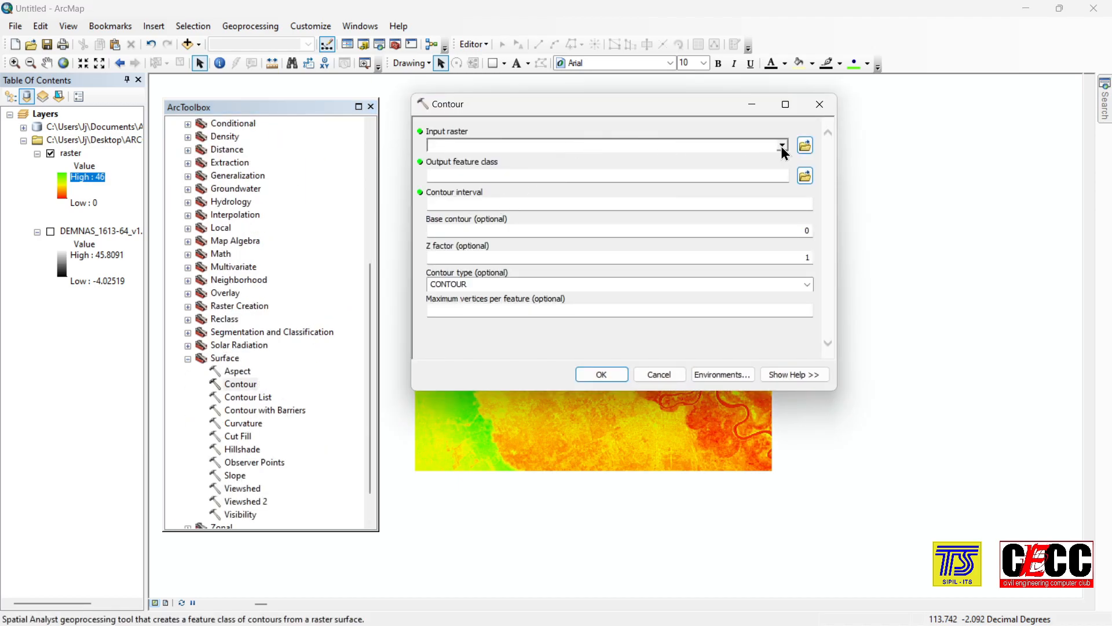
pyautogui.click(782, 147)
pyautogui.click(519, 174)
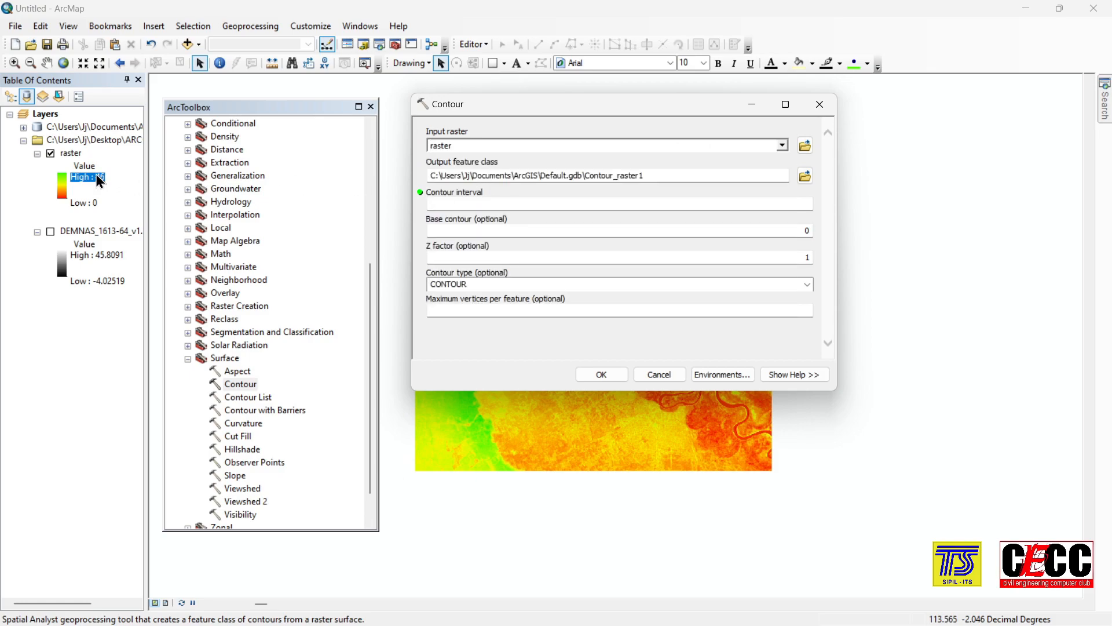
# Step: Name the contour output kontur_10m in the Desktop ARCGIS folder and set the contour interval to 10
pyautogui.click(656, 175)
pyautogui.click(804, 175)
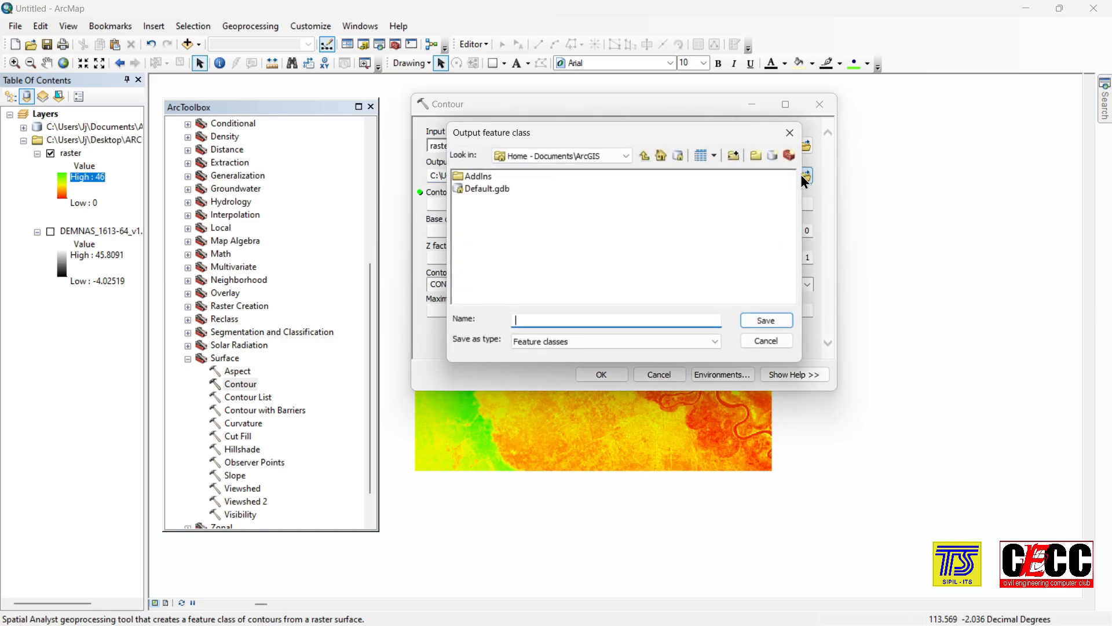
pyautogui.click(592, 342)
pyautogui.click(592, 341)
pyautogui.click(580, 321)
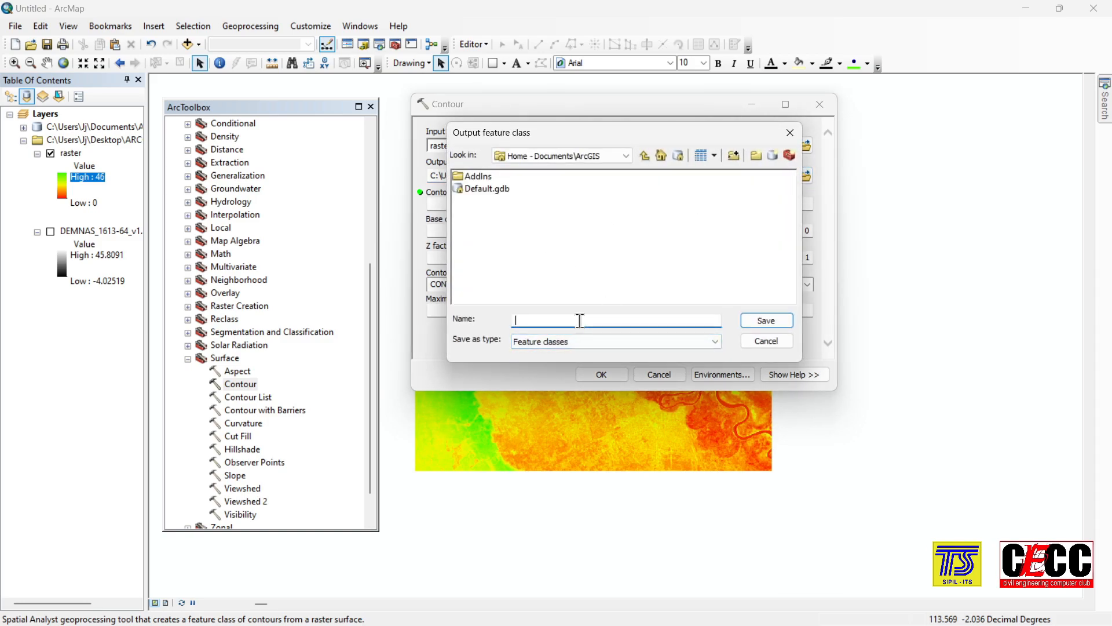
pyautogui.click(623, 156)
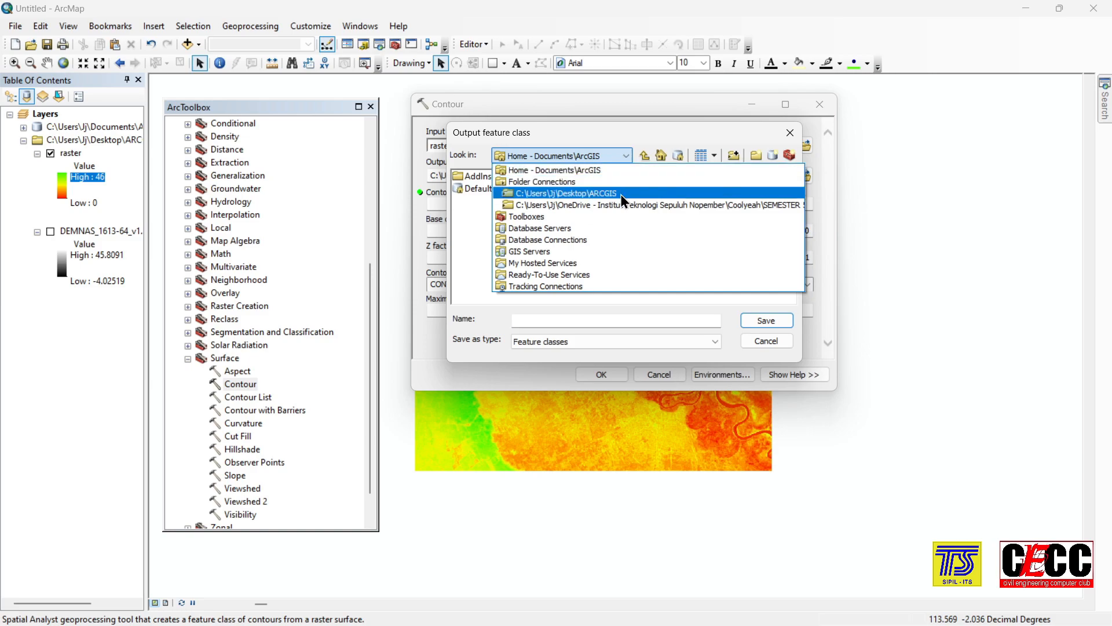
pyautogui.click(620, 193)
pyautogui.click(604, 321)
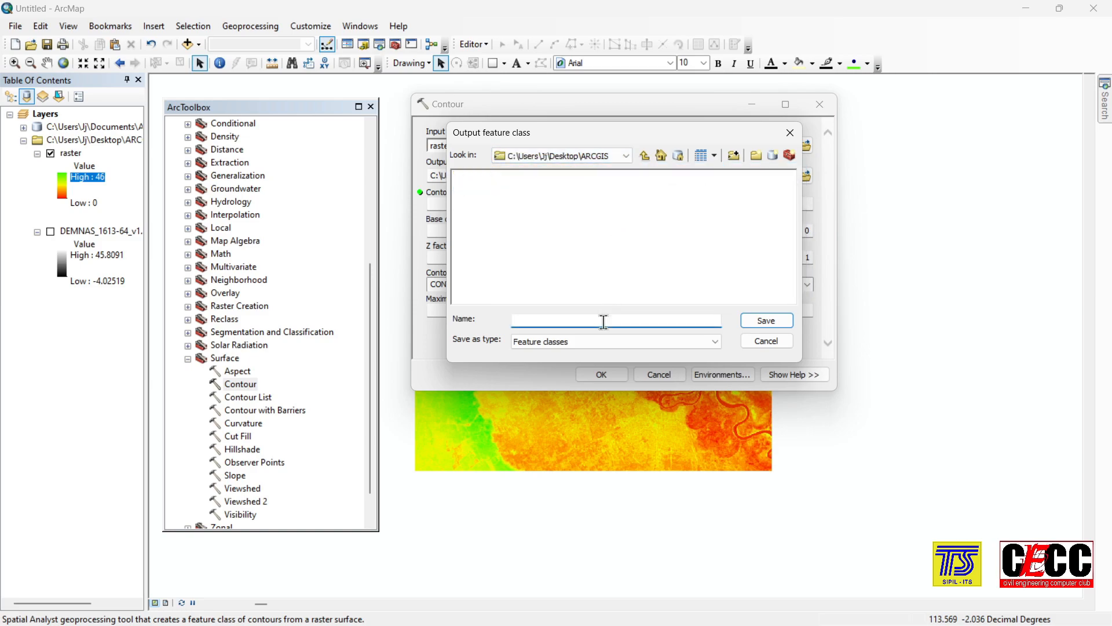
pyautogui.write('kontur_10m')
pyautogui.click(769, 319)
pyautogui.click(636, 207)
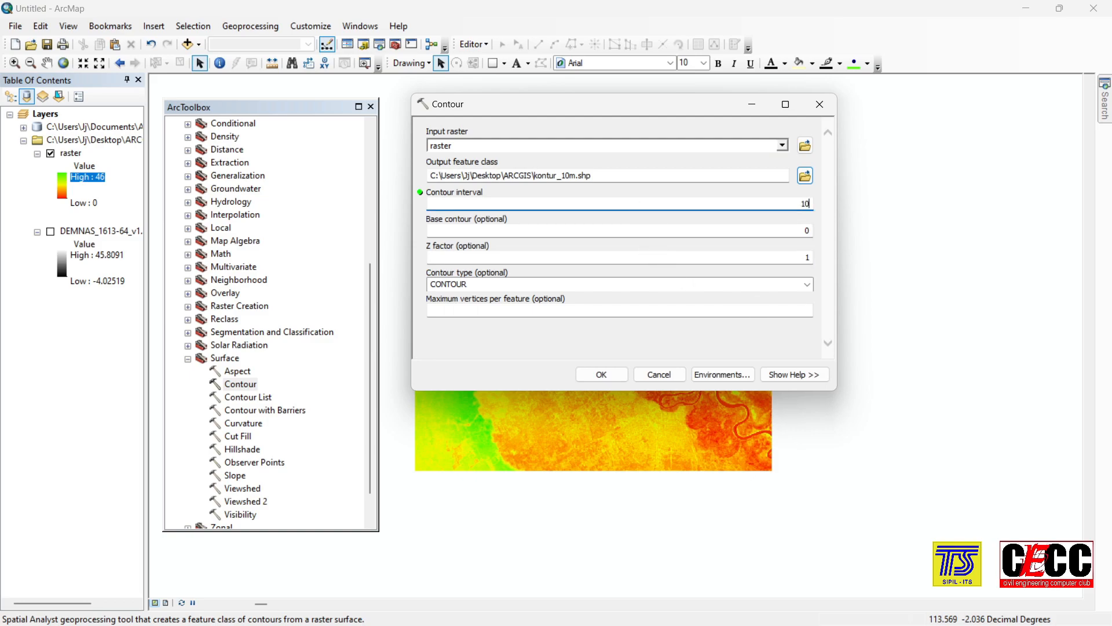
# Step: Run the Contour tool to generate the kontur_10m contours
pyautogui.click(619, 373)
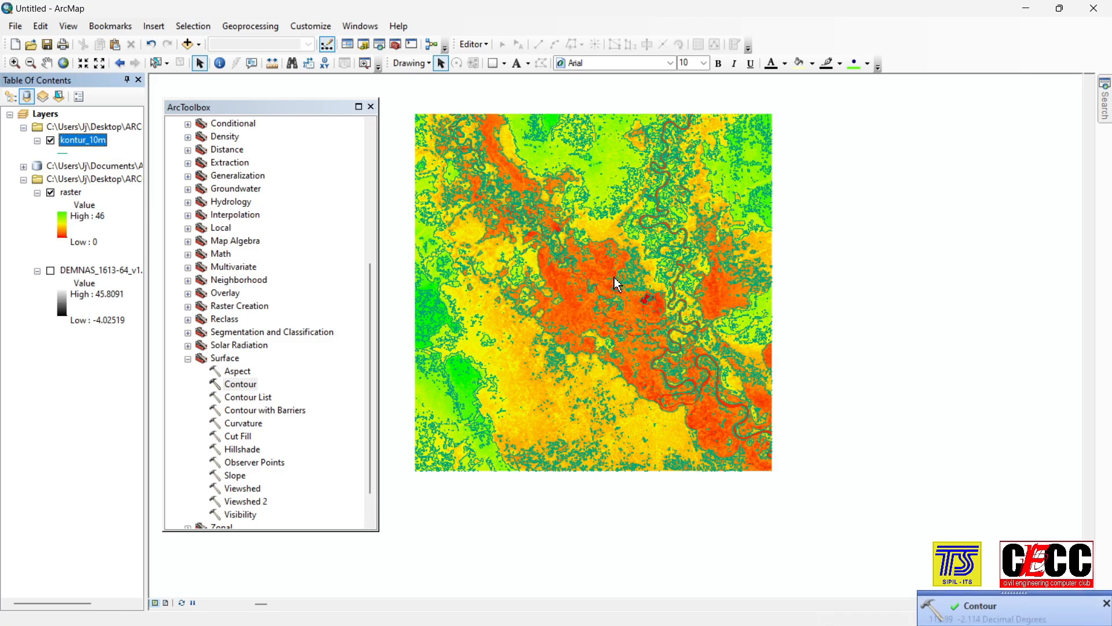
# Step: Examine how the 10 m contour lines follow the colored elevation raster across the map
pyautogui.scroll(-2, 614, 281)
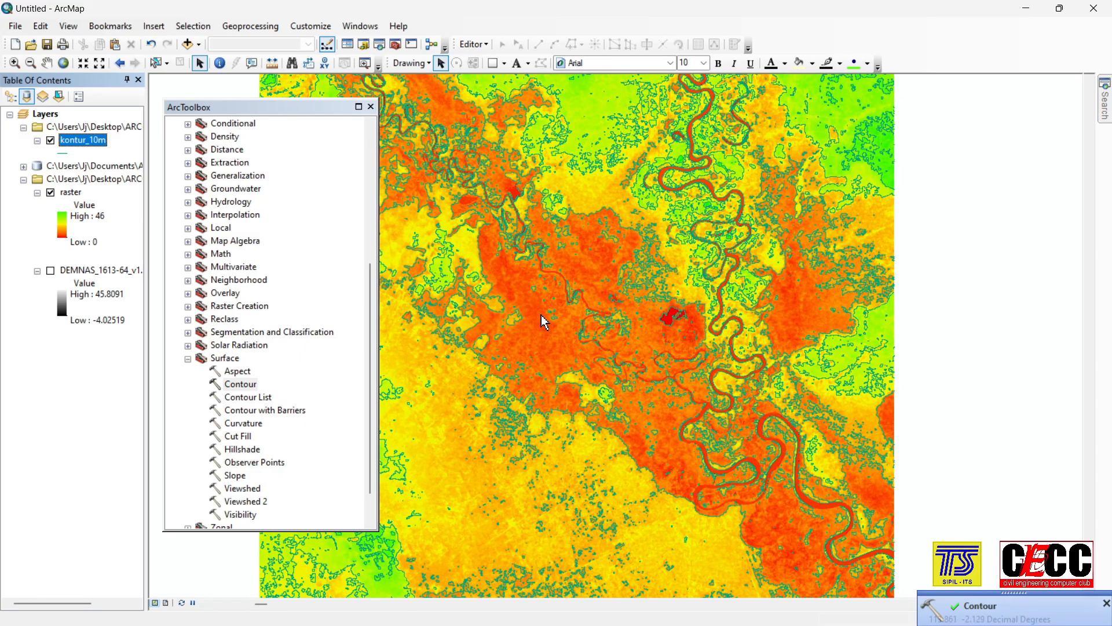
pyautogui.scroll(-1, 522, 322)
pyautogui.scroll(-1, 492, 325)
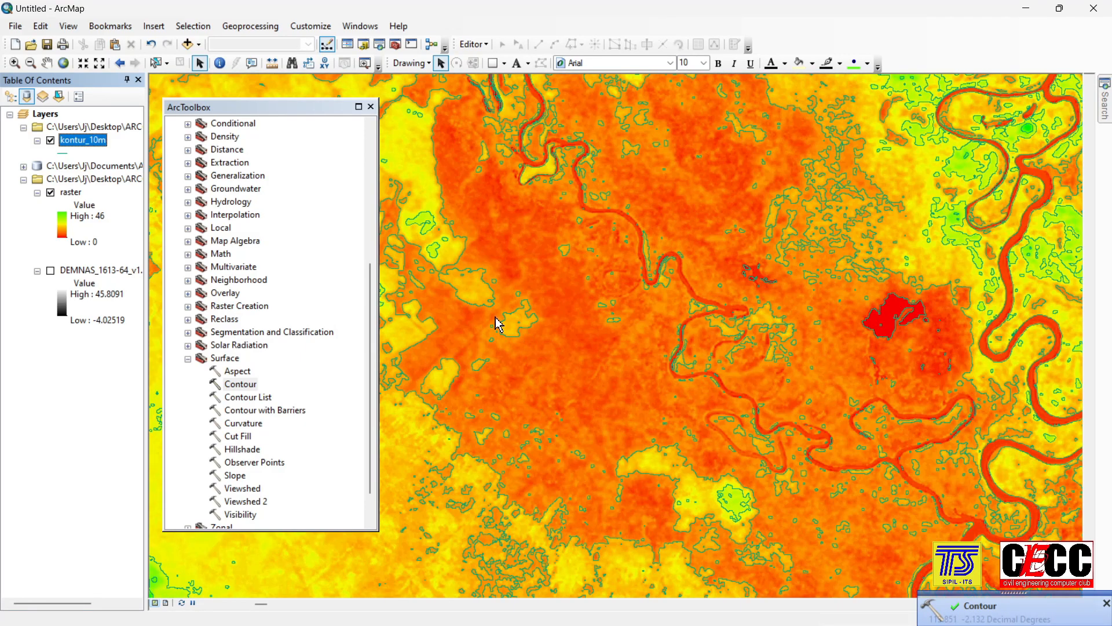
pyautogui.scroll(1, 513, 316)
pyautogui.moveTo(580, 322); pyautogui.dragTo(725, 322)
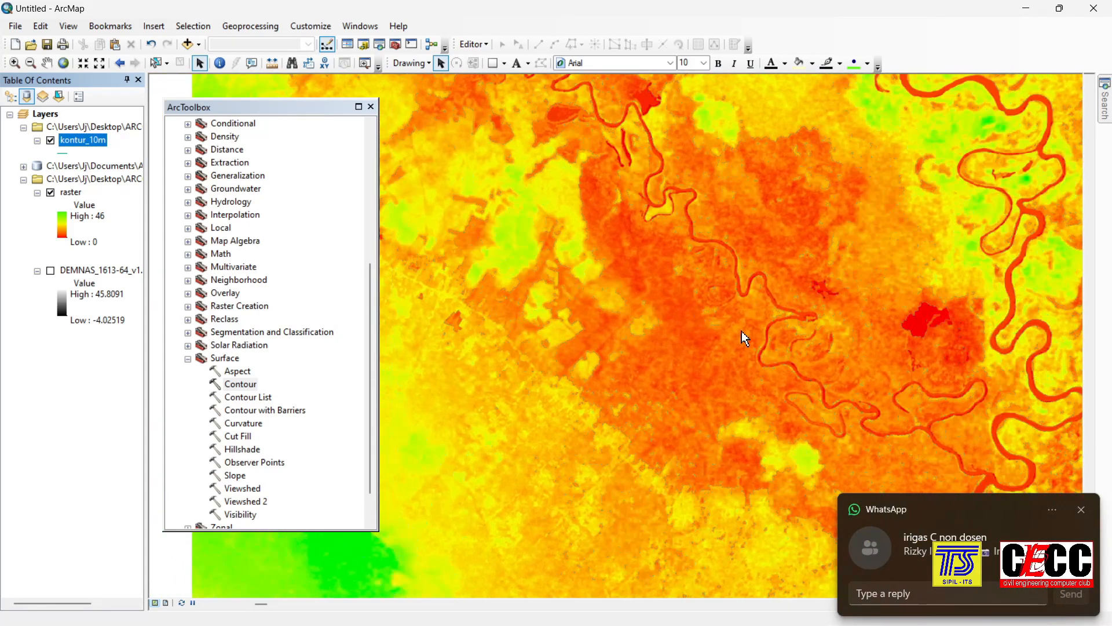
pyautogui.click(1079, 512)
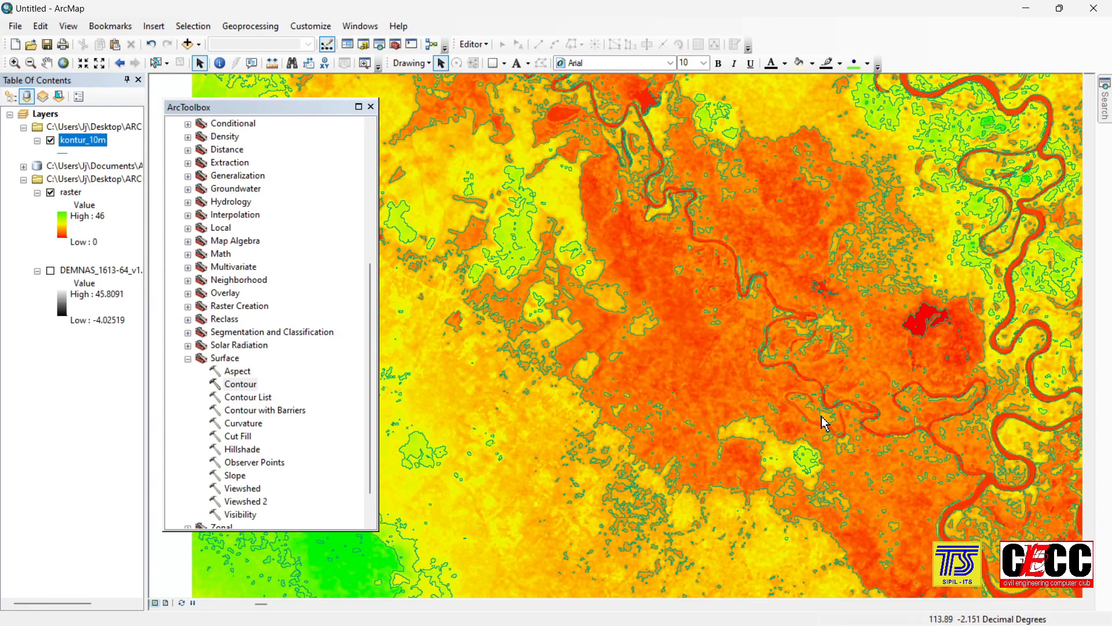
pyautogui.scroll(1, 819, 421)
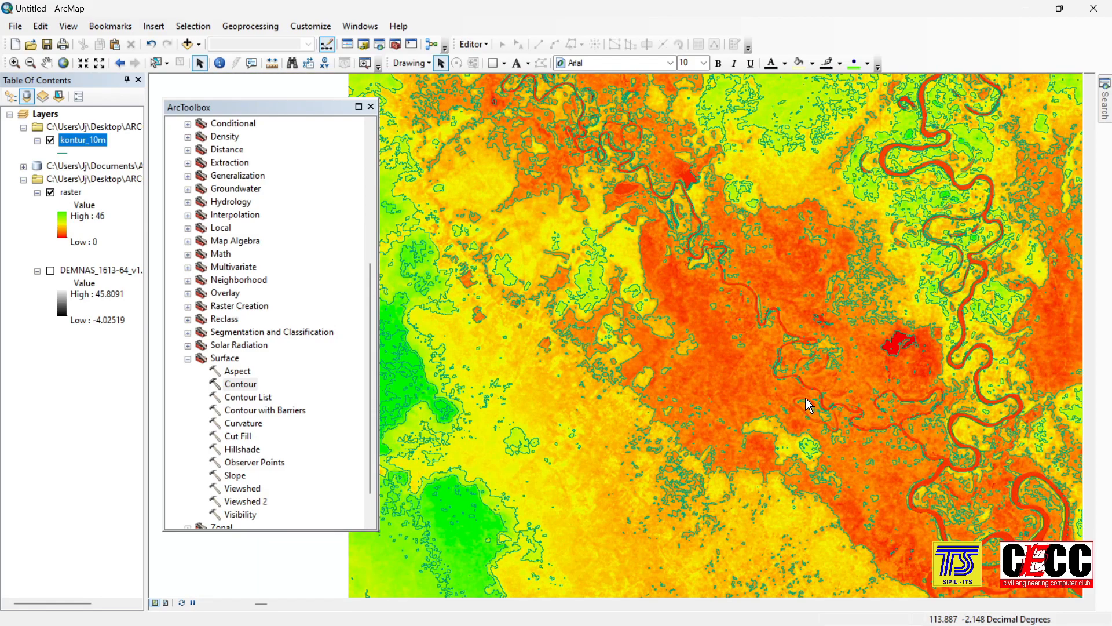
pyautogui.scroll(1, 807, 398)
pyautogui.moveTo(674, 320); pyautogui.dragTo(683, 339)
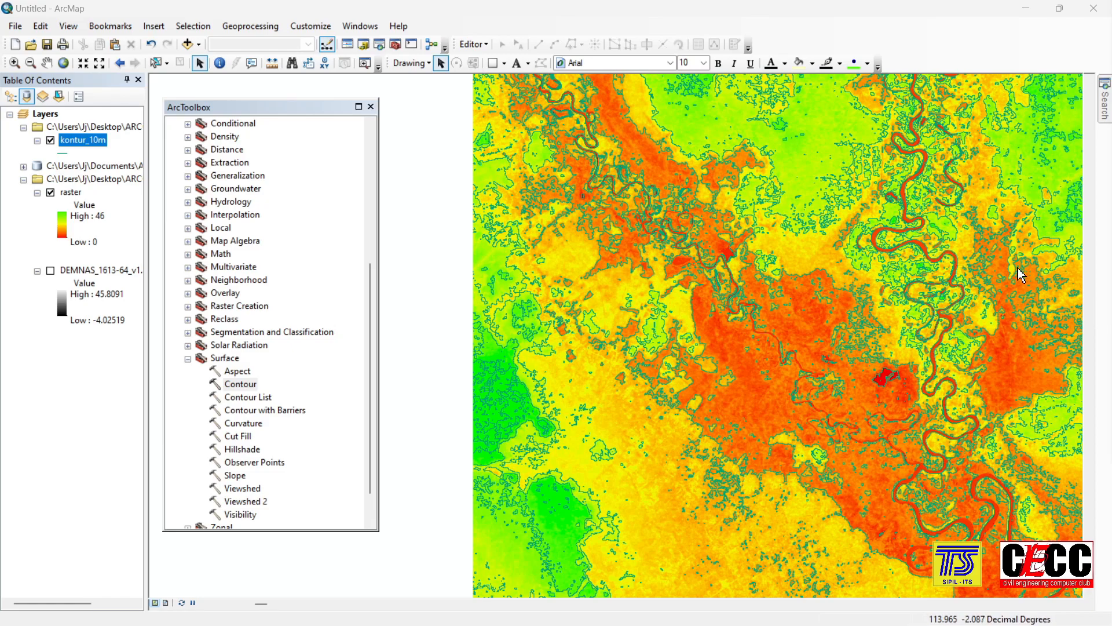
pyautogui.scroll(1, 820, 299)
pyautogui.scroll(-1, 819, 299)
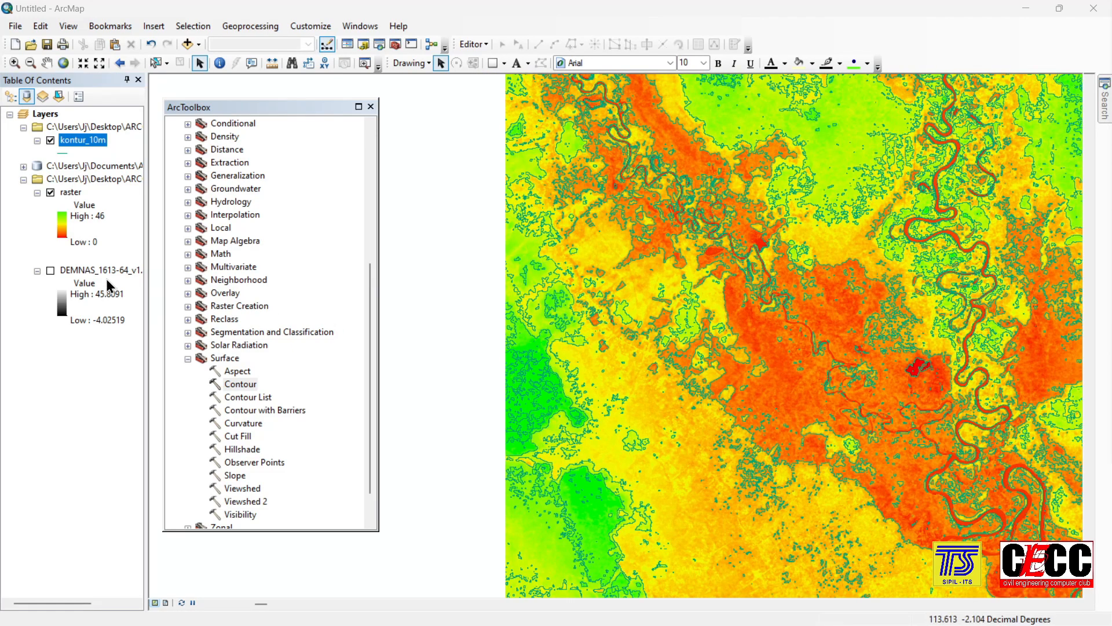
# Step: Apply the black-to-white color ramp to the "raster" layer without inverting it
pyautogui.click(60, 219)
pyautogui.click(143, 268)
pyautogui.click(158, 294)
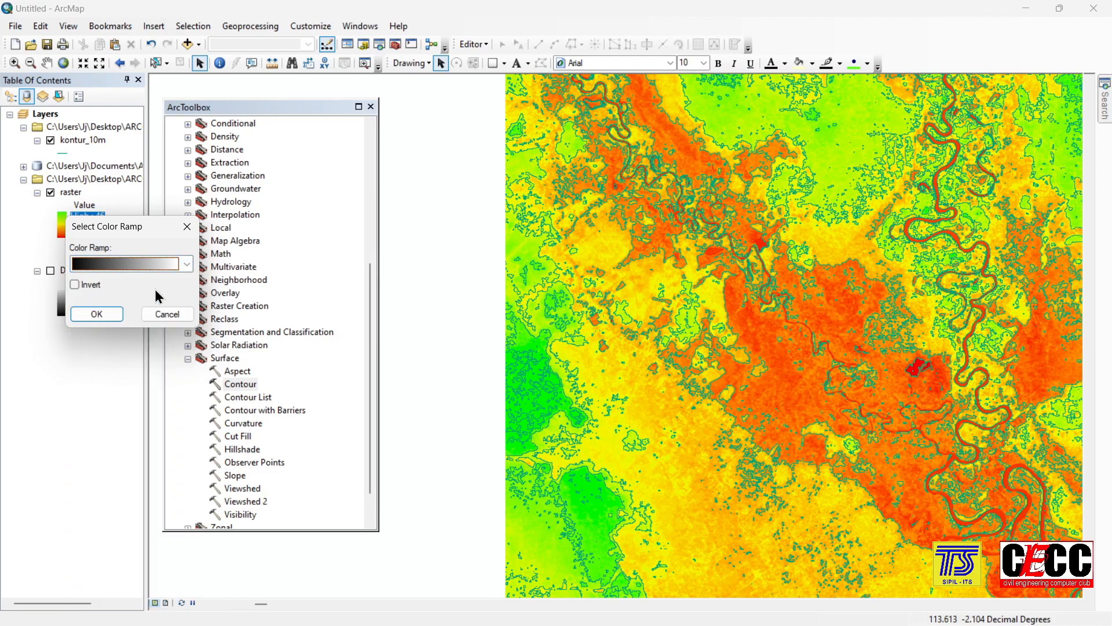
pyautogui.click(112, 313)
pyautogui.scroll(-1, 892, 325)
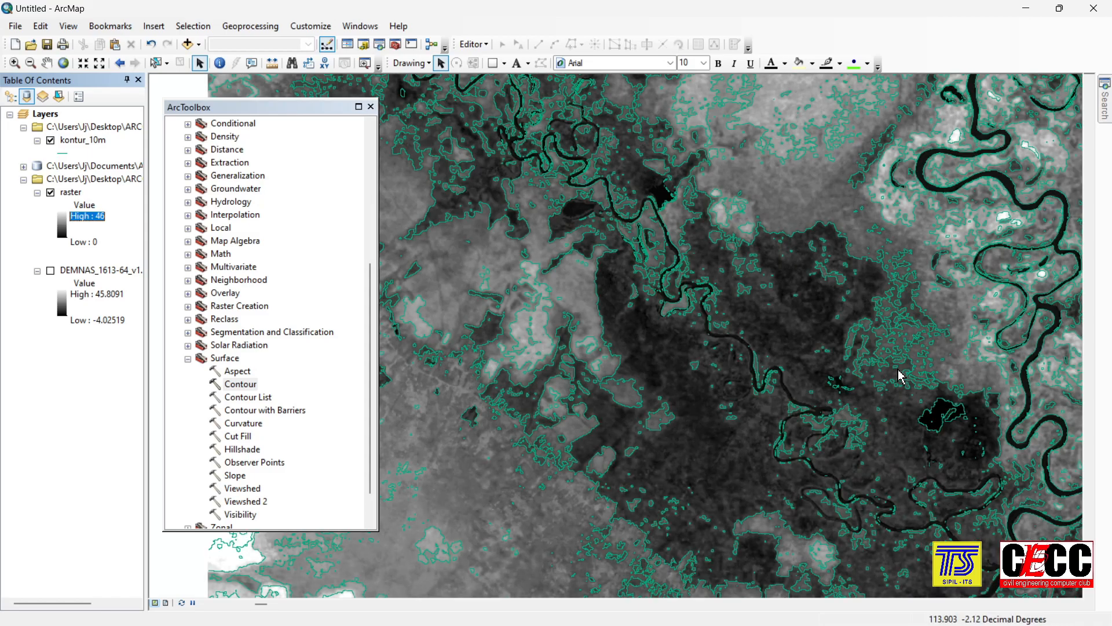
pyautogui.moveTo(898, 367); pyautogui.dragTo(832, 323)
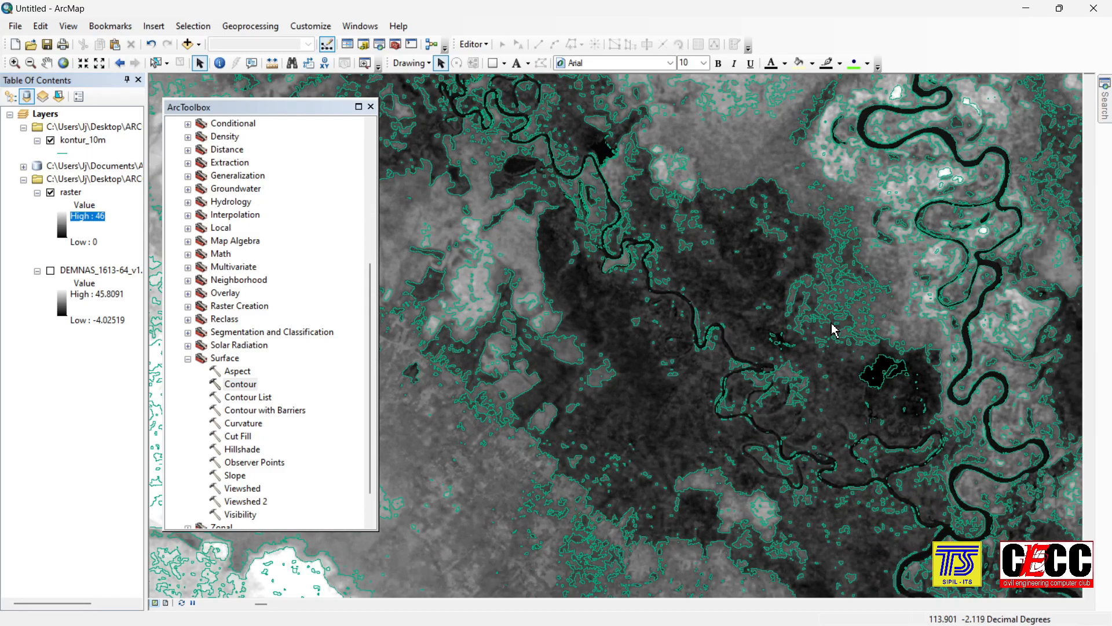
pyautogui.scroll(-1, 614, 339)
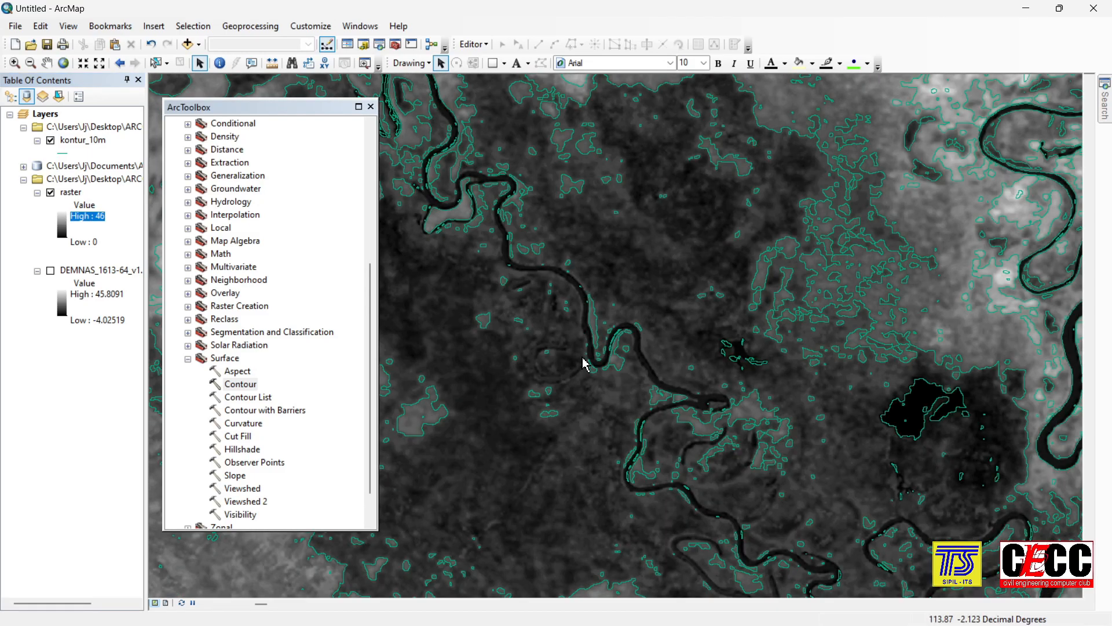
pyautogui.scroll(1, 556, 315)
pyautogui.scroll(1, 600, 293)
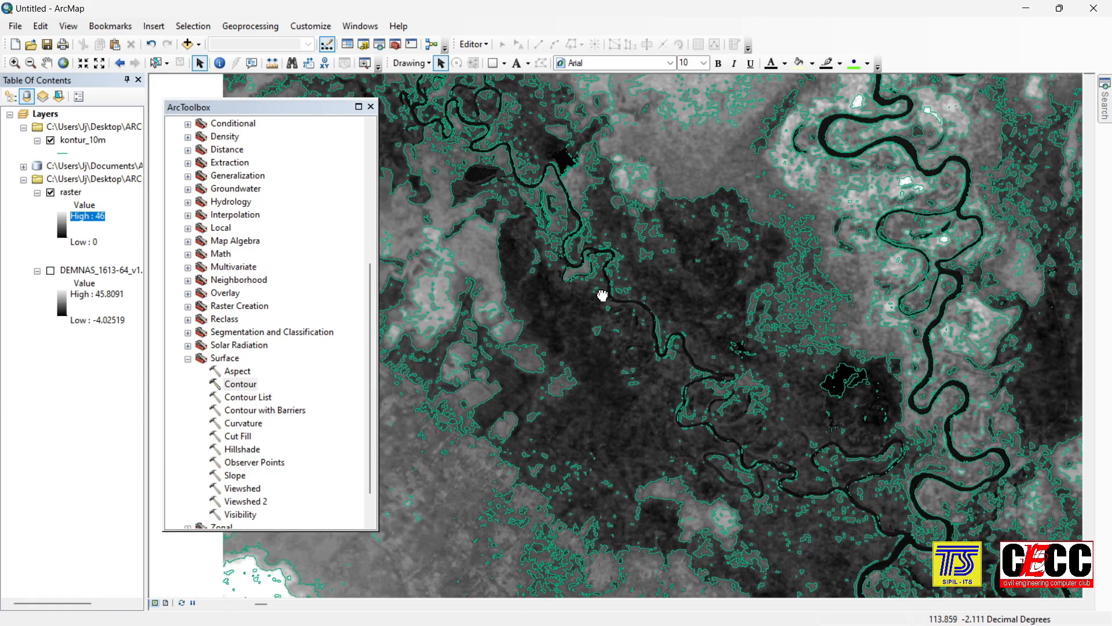
# Step: Generate contours from "raster" at an interval of 4, saving them as kontur_4m in the Desktop ARCGIS folder
pyautogui.doubleClick(249, 386)
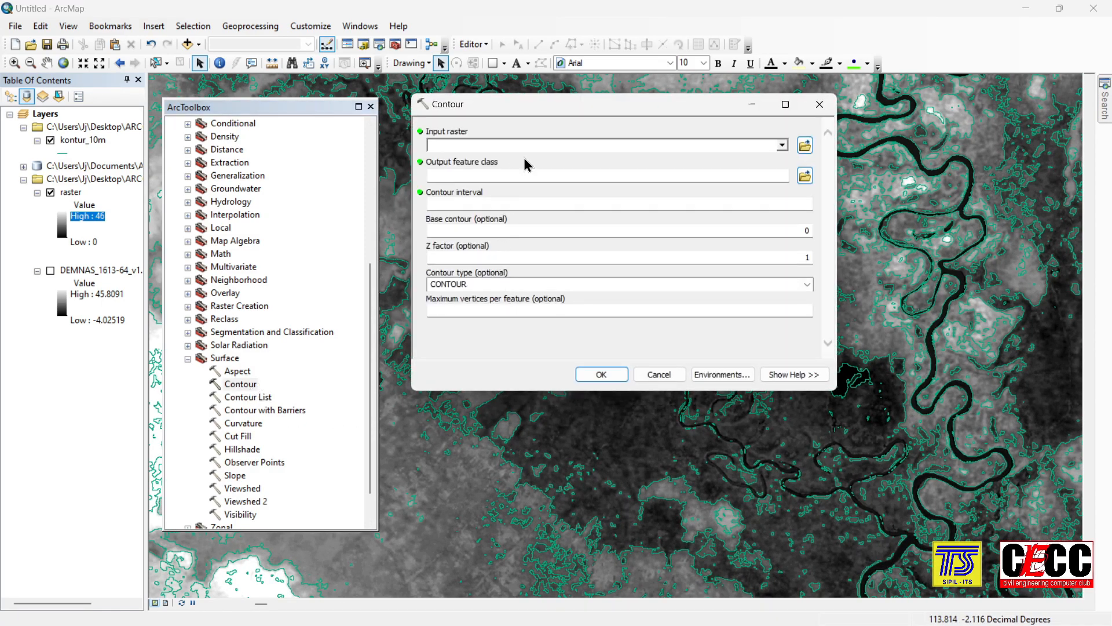
pyautogui.click(783, 145)
pyautogui.click(463, 173)
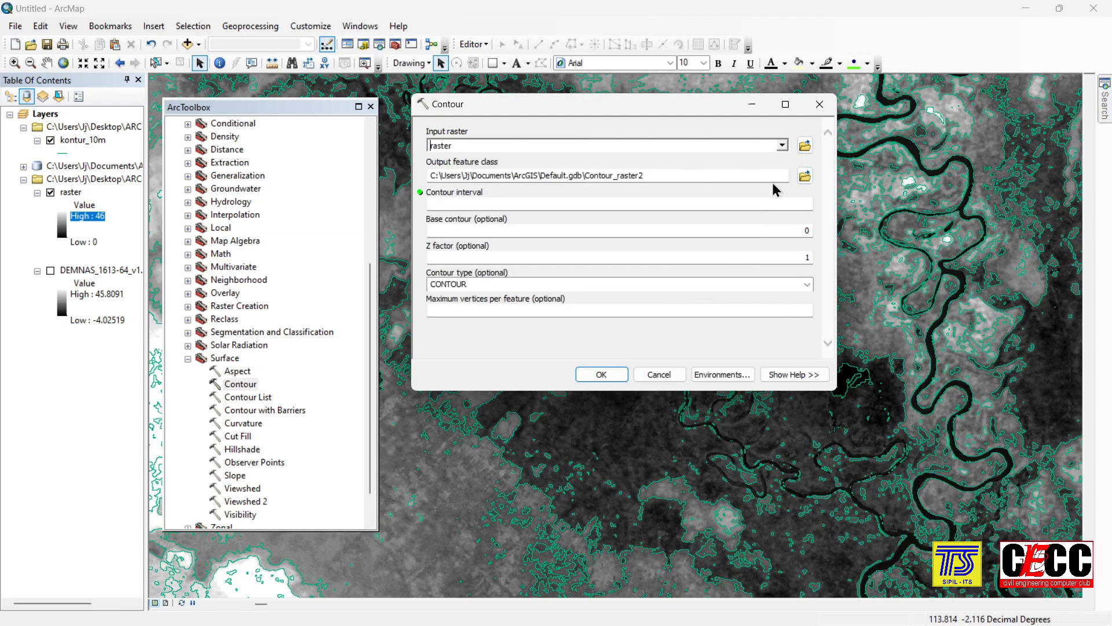
pyautogui.click(805, 176)
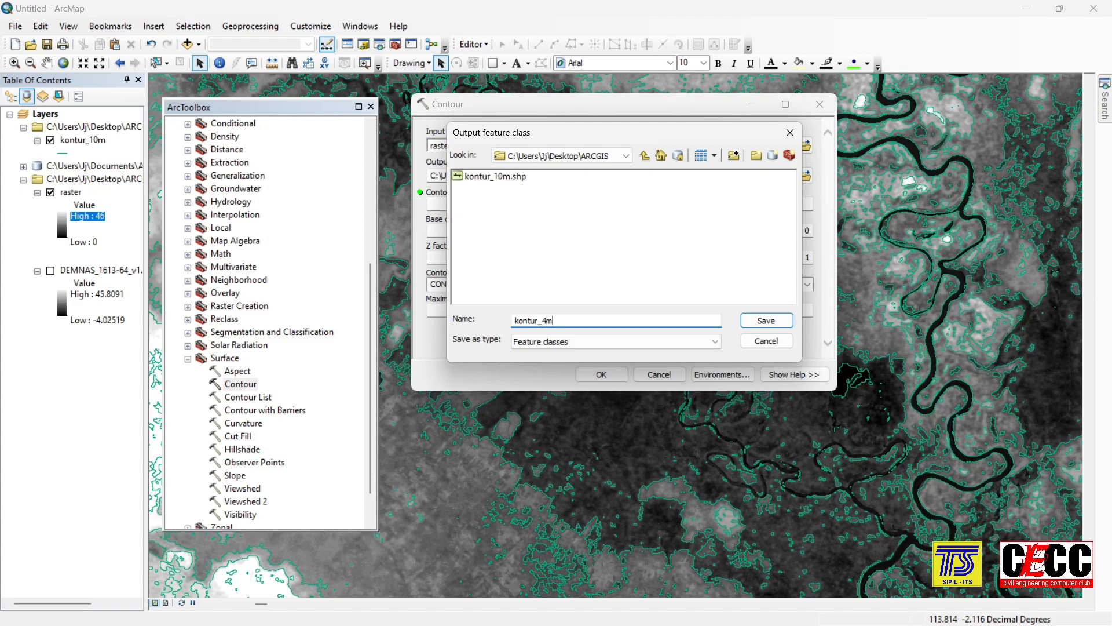
pyautogui.click(765, 321)
pyautogui.click(608, 205)
pyautogui.write('4')
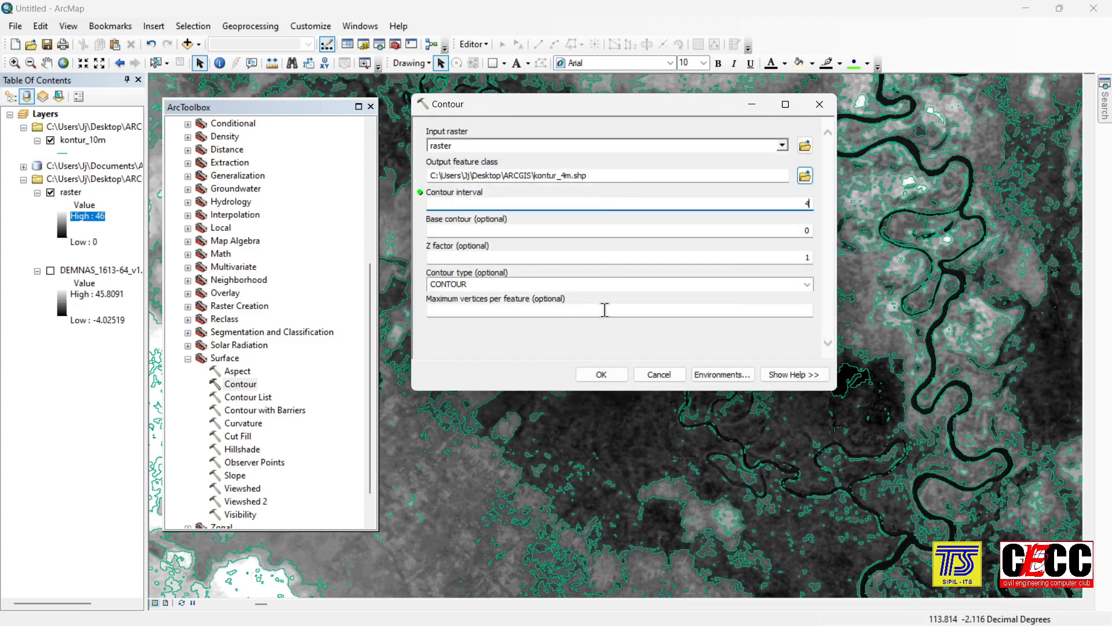
pyautogui.click(603, 374)
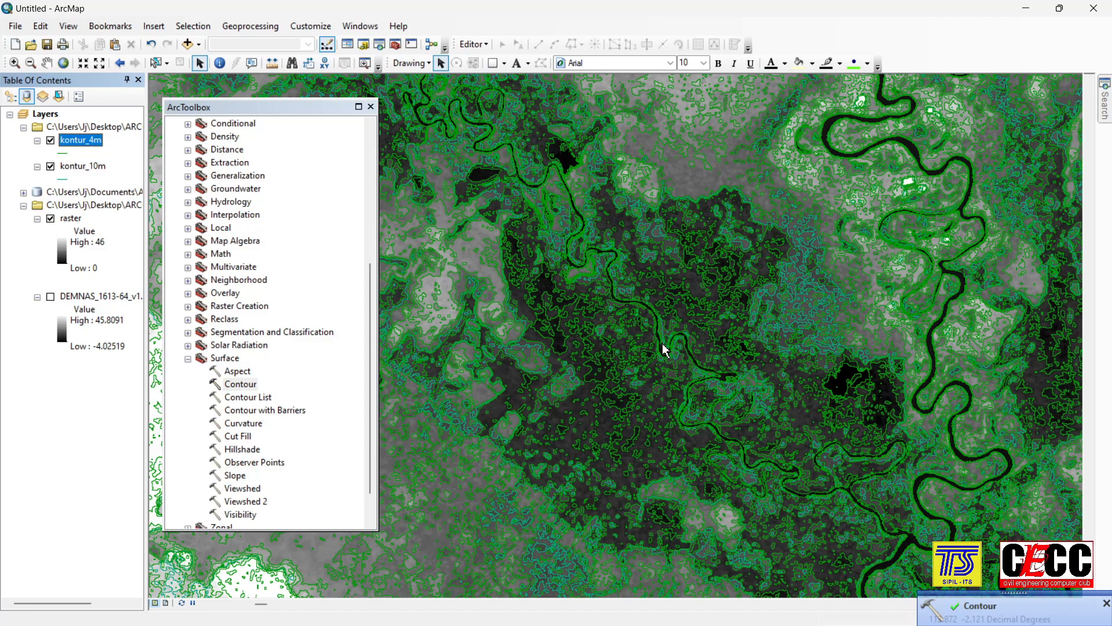
# Step: Turn on feature labels for the kontur_4m layer, using Contour as the label field
pyautogui.scroll(1, 594, 329)
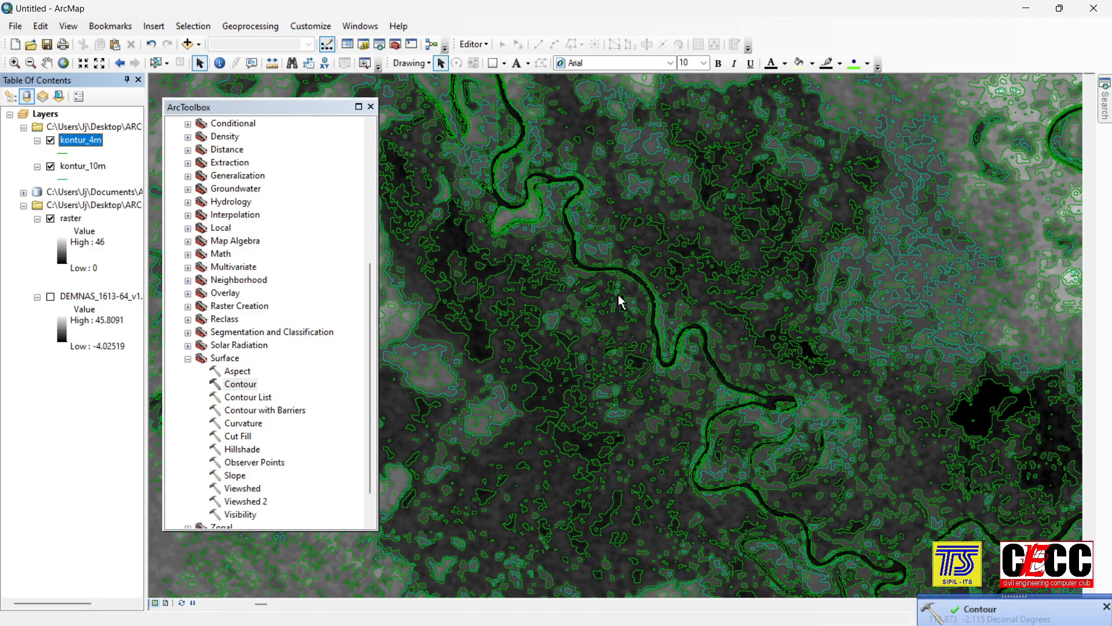
pyautogui.scroll(2, 618, 294)
pyautogui.moveTo(556, 281); pyautogui.dragTo(716, 275)
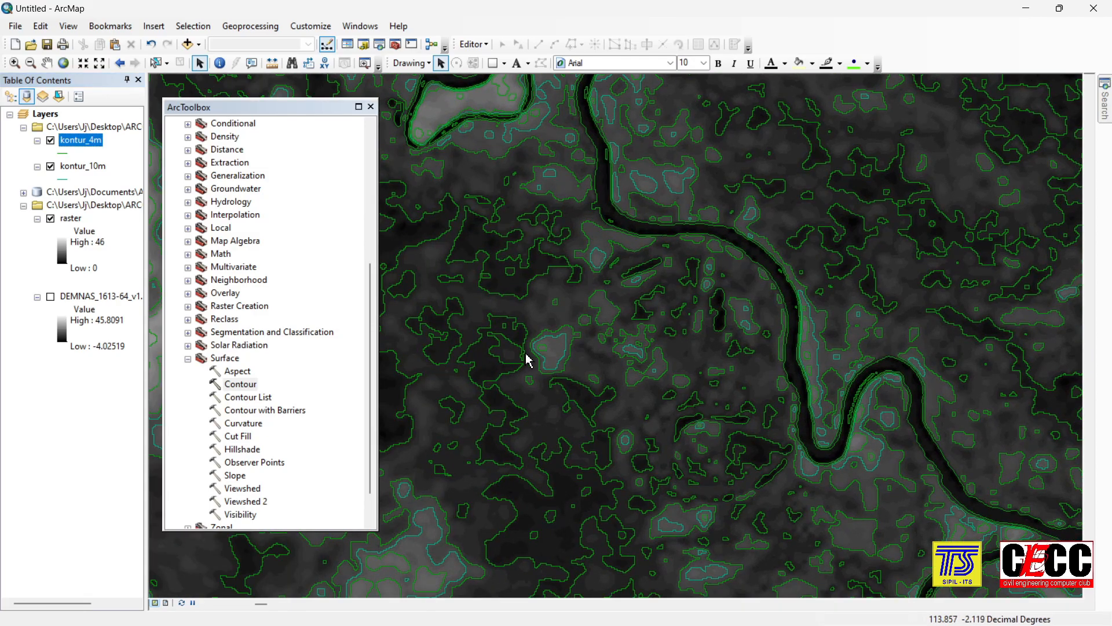
pyautogui.rightClick(75, 149)
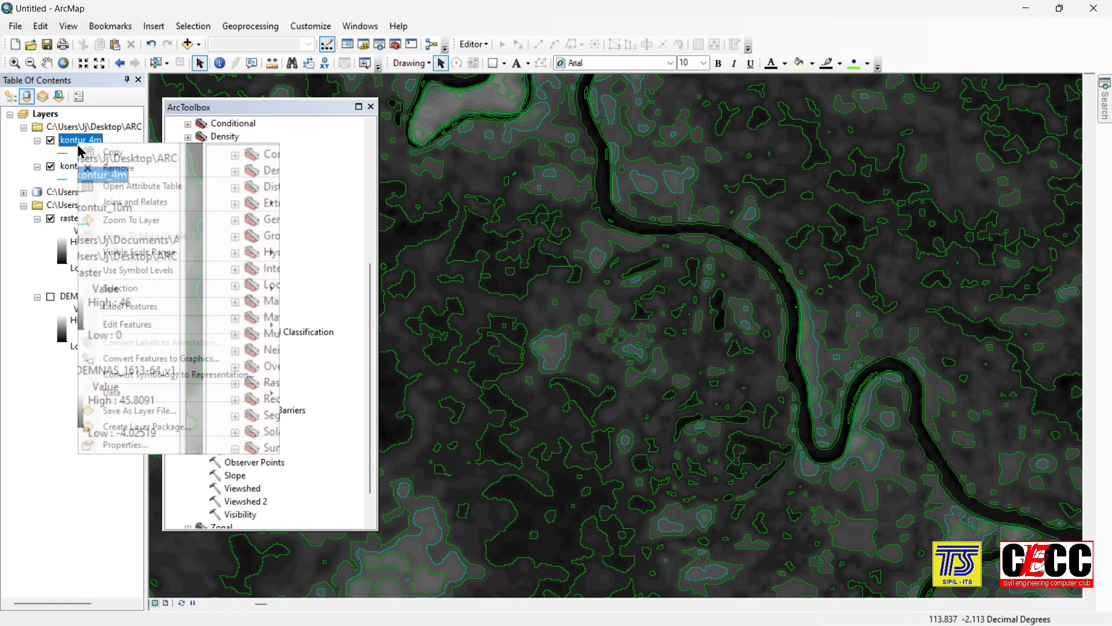
pyautogui.click(112, 447)
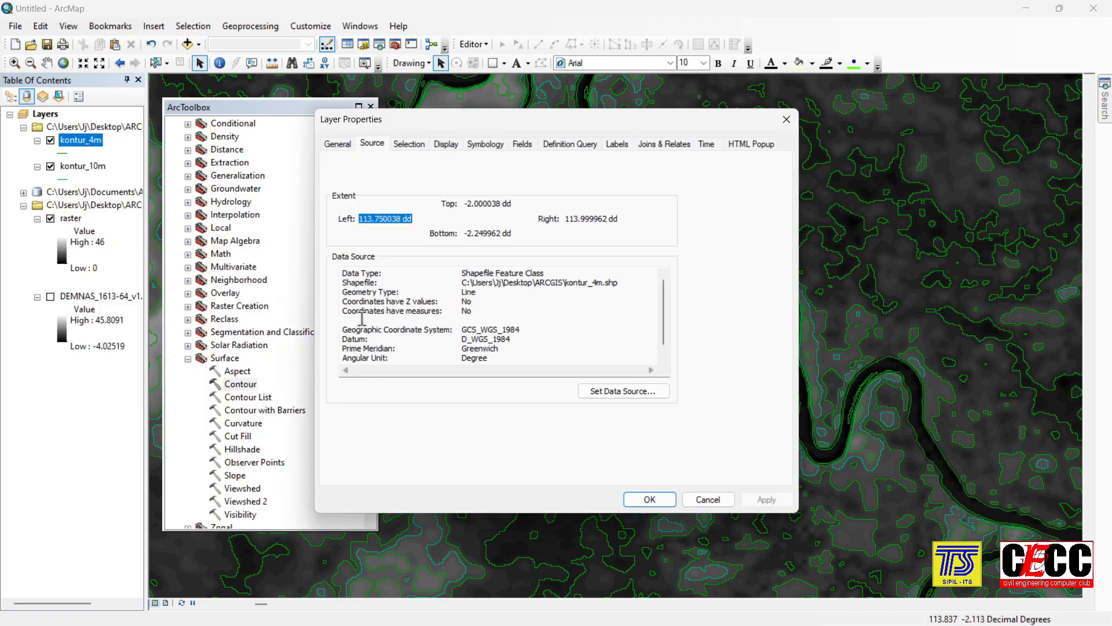
pyautogui.click(617, 146)
pyautogui.click(336, 164)
pyautogui.click(513, 263)
pyautogui.click(512, 288)
pyautogui.click(664, 502)
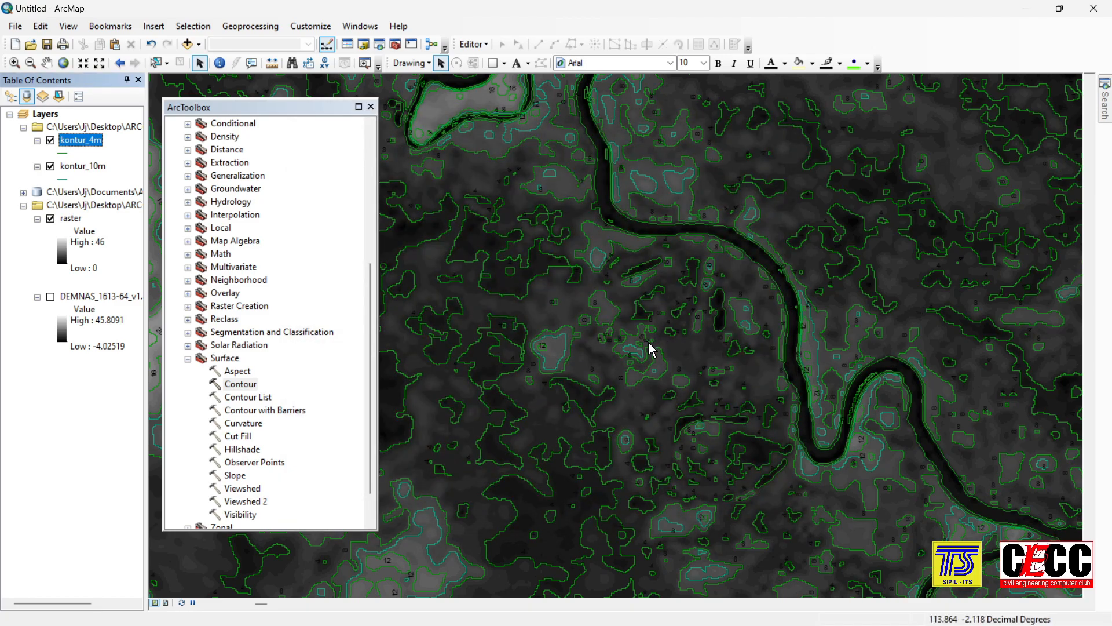
# Step: Format the kontur_4m labels with bright green text at size 16
pyautogui.scroll(2, 672, 345)
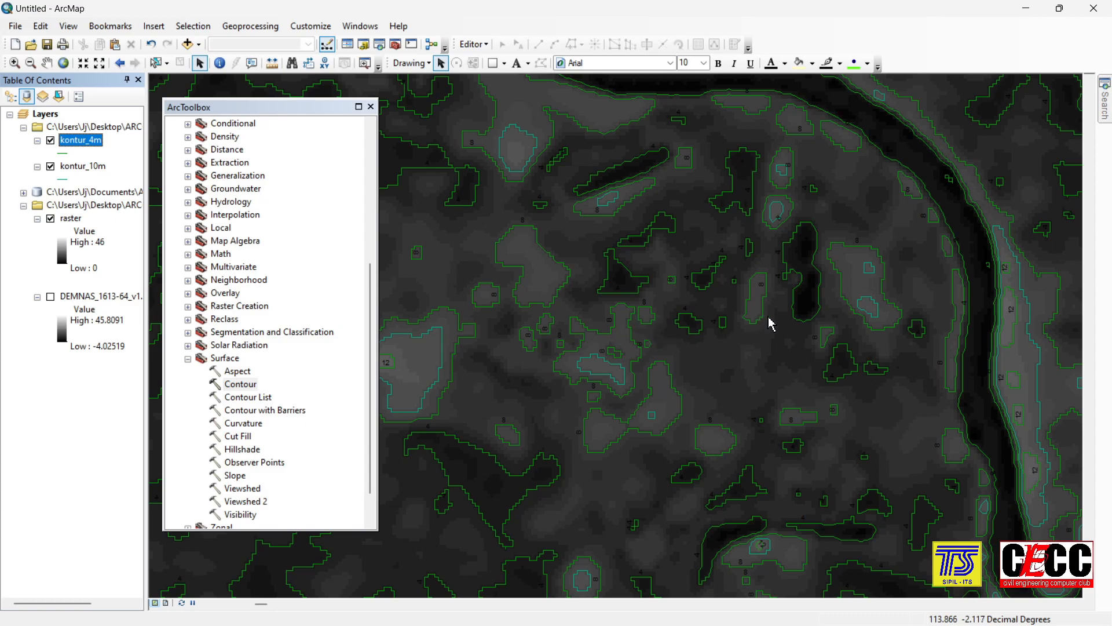
pyautogui.rightClick(97, 144)
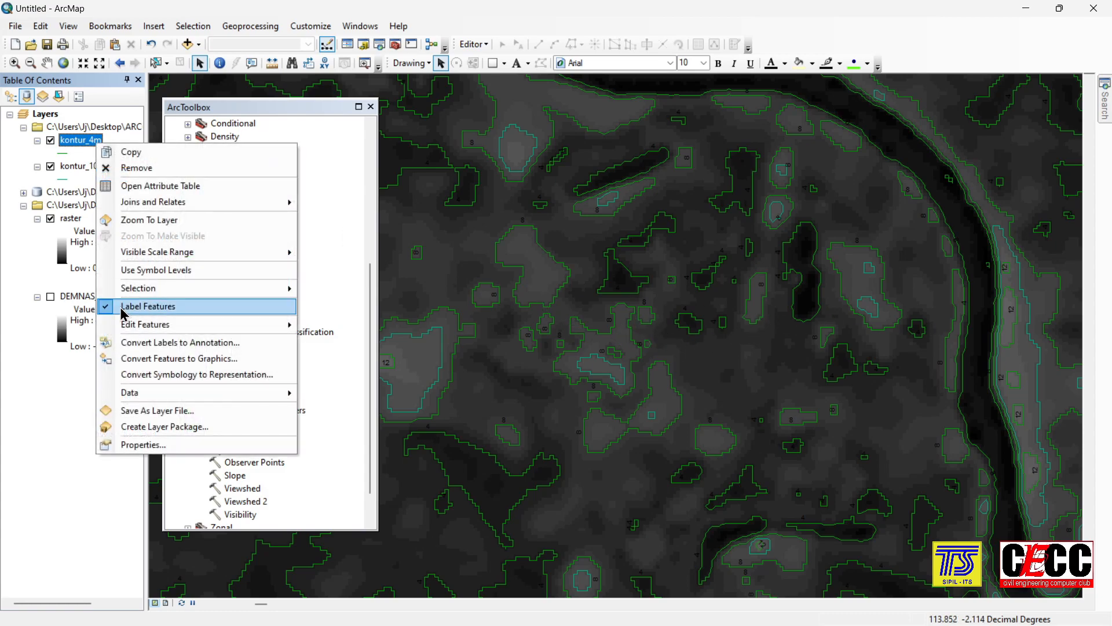
pyautogui.click(153, 427)
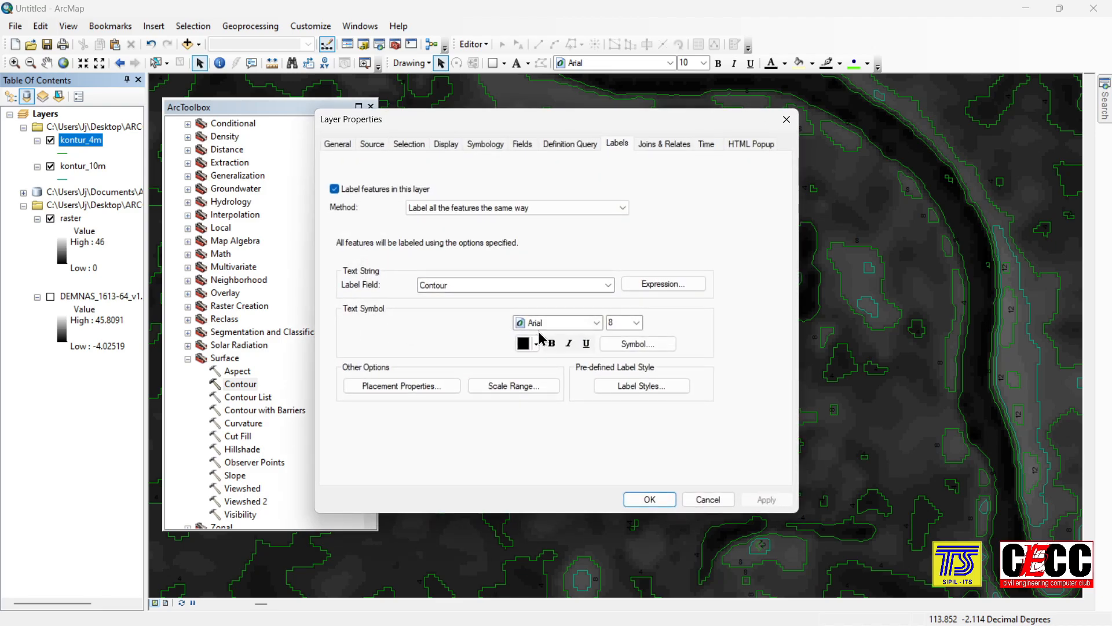
pyautogui.click(536, 343)
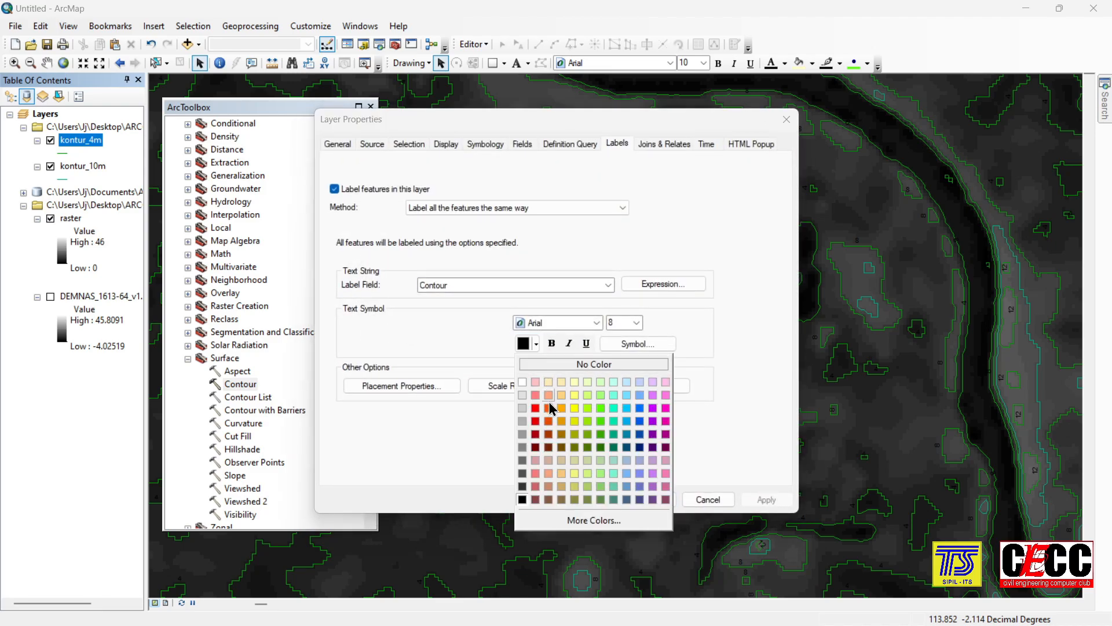
pyautogui.click(599, 421)
pyautogui.click(637, 322)
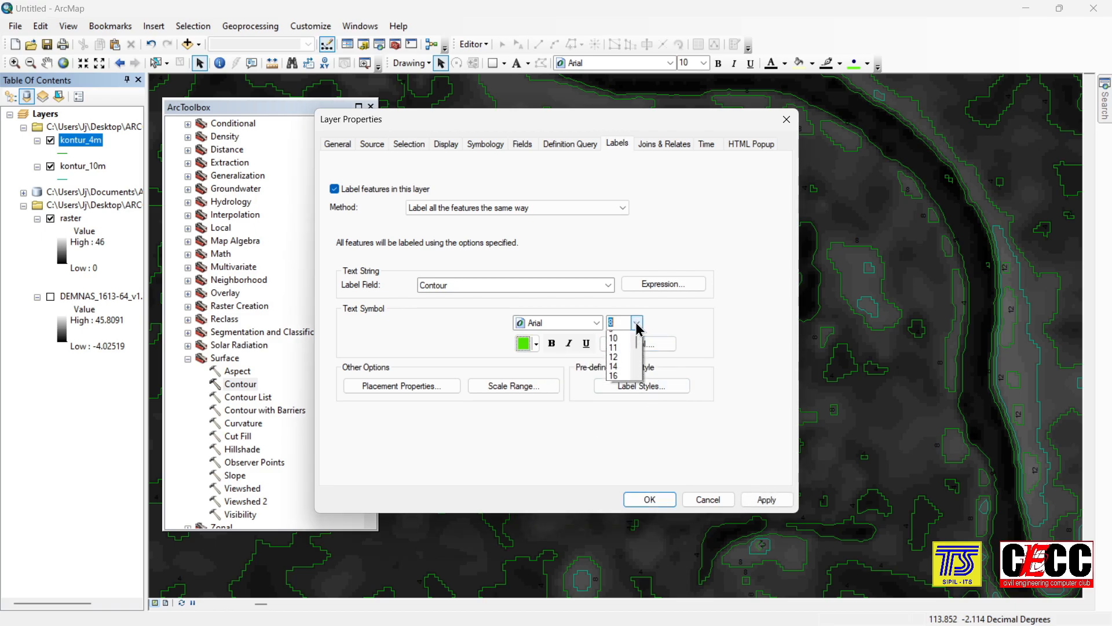
pyautogui.click(621, 378)
pyautogui.click(656, 504)
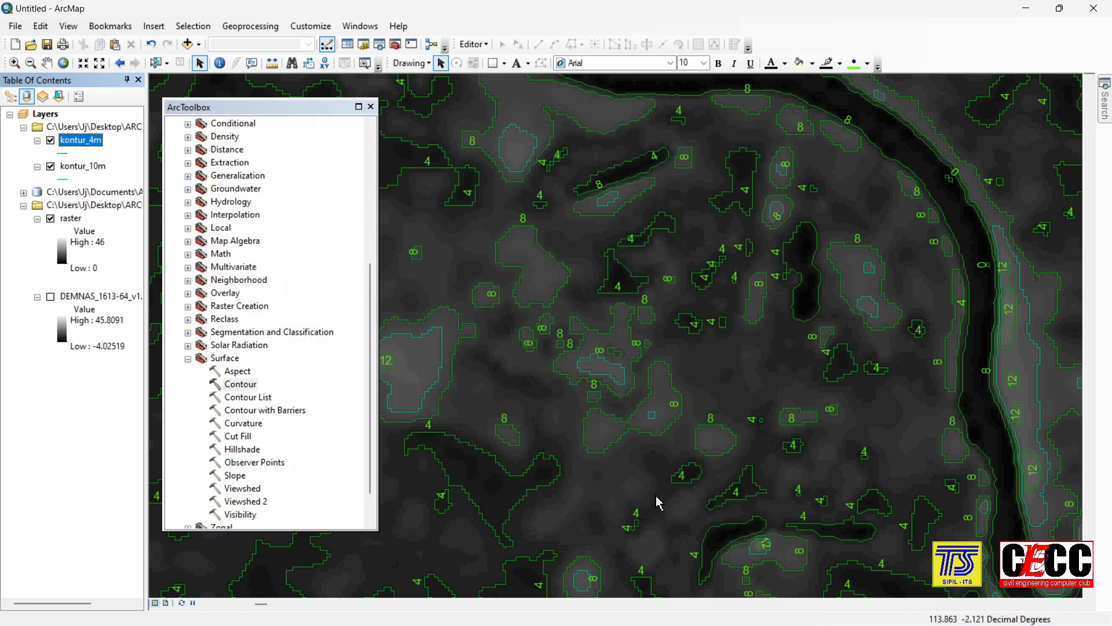
pyautogui.scroll(-2, 750, 302)
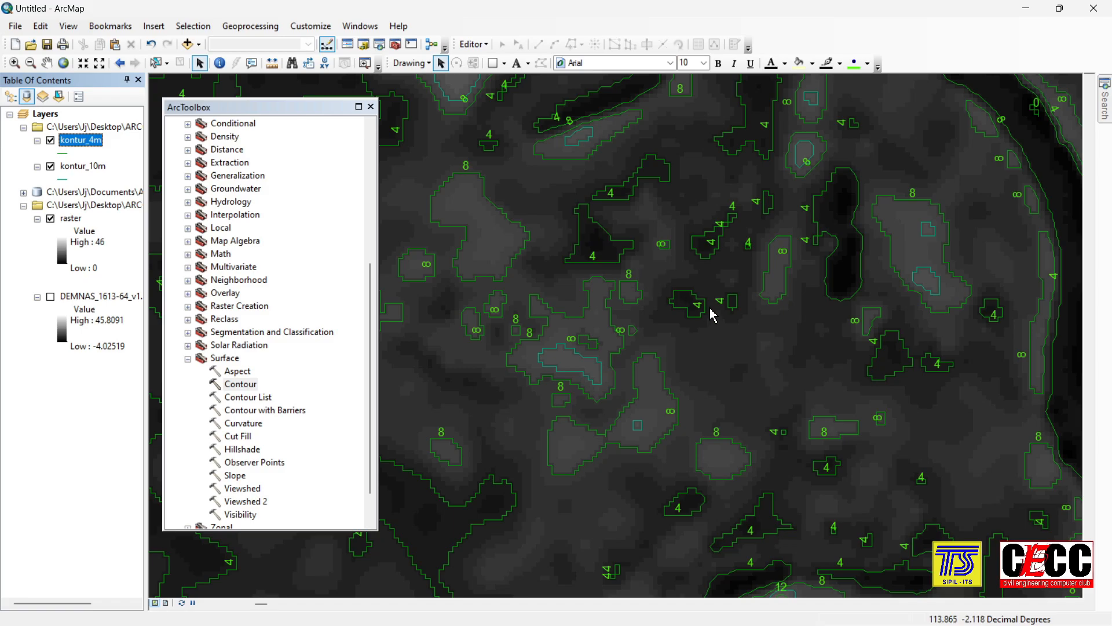
pyautogui.scroll(3, 722, 306)
pyautogui.moveTo(846, 271); pyautogui.dragTo(672, 275)
pyautogui.scroll(3, 753, 330)
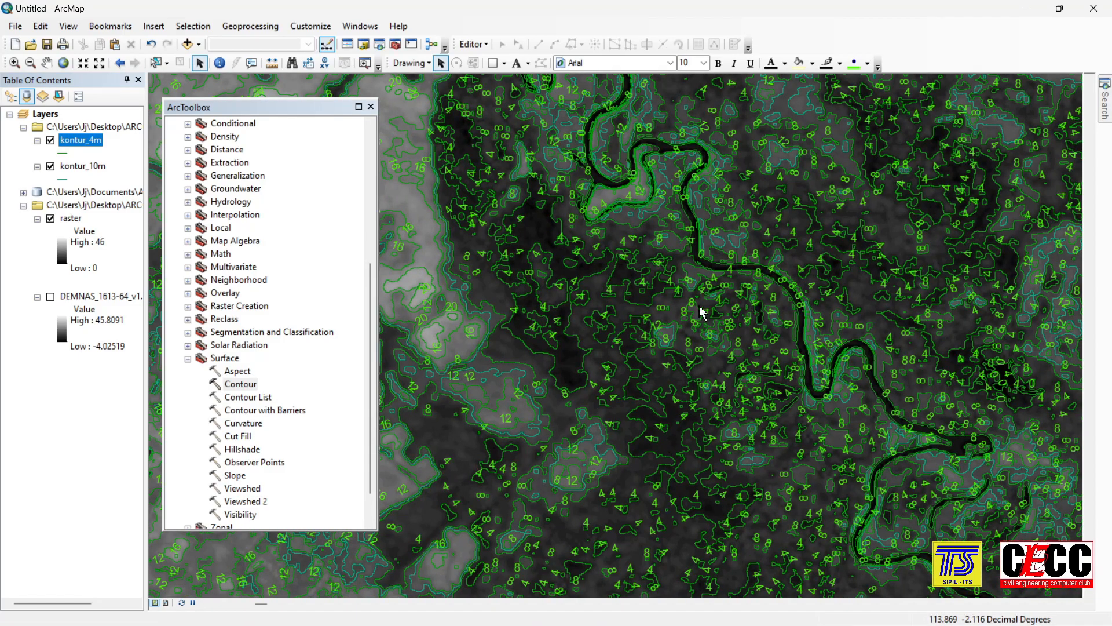
pyautogui.scroll(-3, 713, 313)
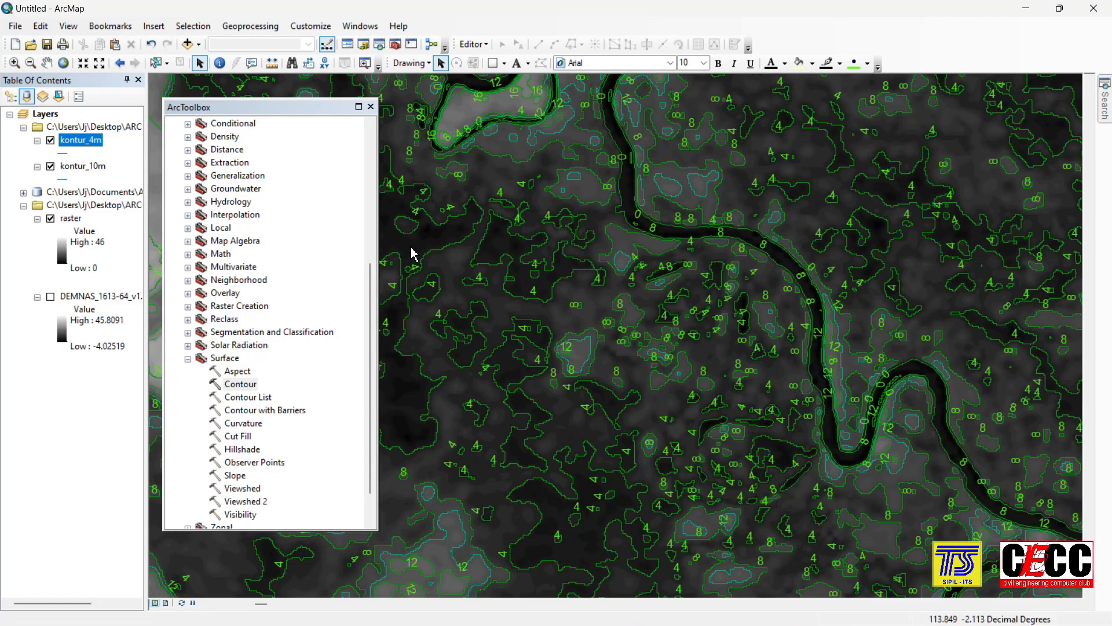
pyautogui.click(62, 179)
pyautogui.click(724, 125)
pyautogui.rightClick(64, 181)
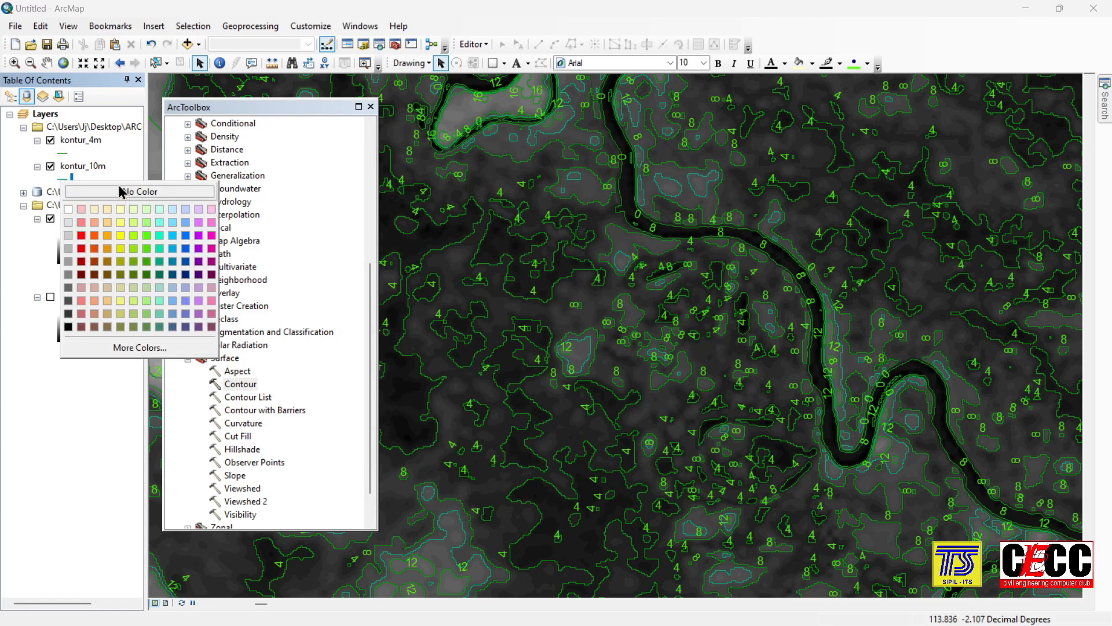
pyautogui.click(104, 168)
# Step: Turn on feature labels for the kontur_10m layer, using Contour as the label field
pyautogui.rightClick(104, 168)
pyautogui.click(201, 471)
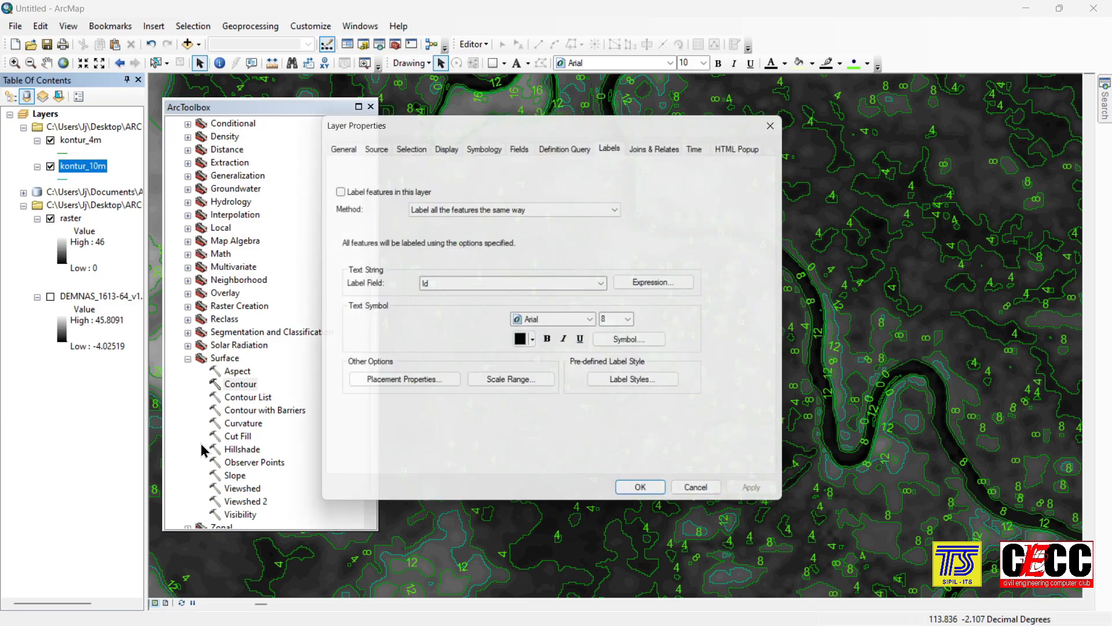
pyautogui.click(363, 190)
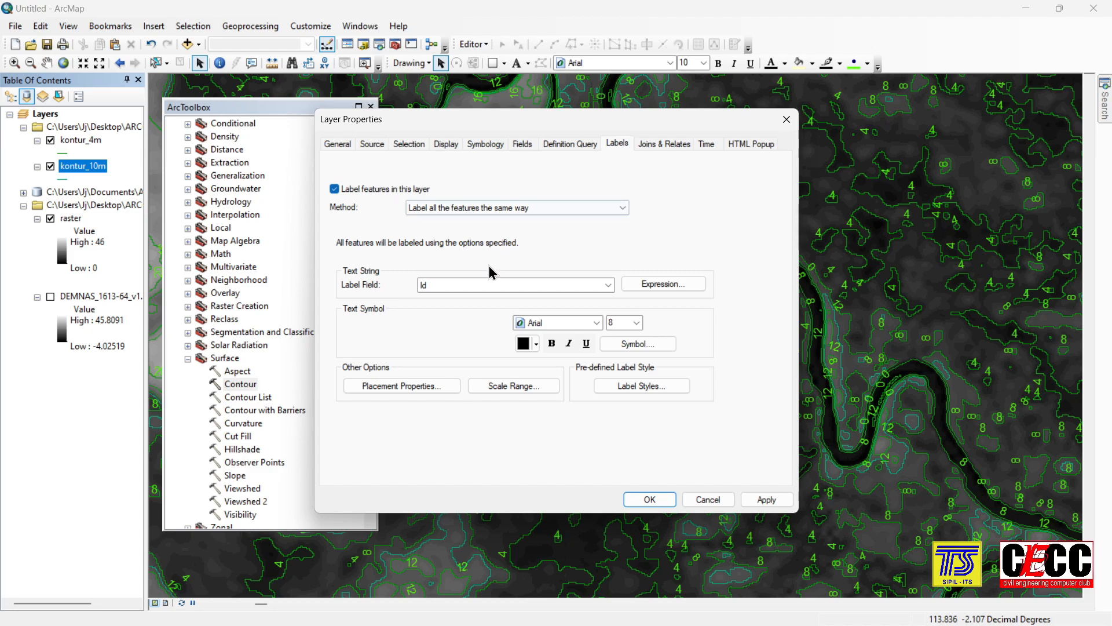
pyautogui.click(507, 284)
pyautogui.click(508, 316)
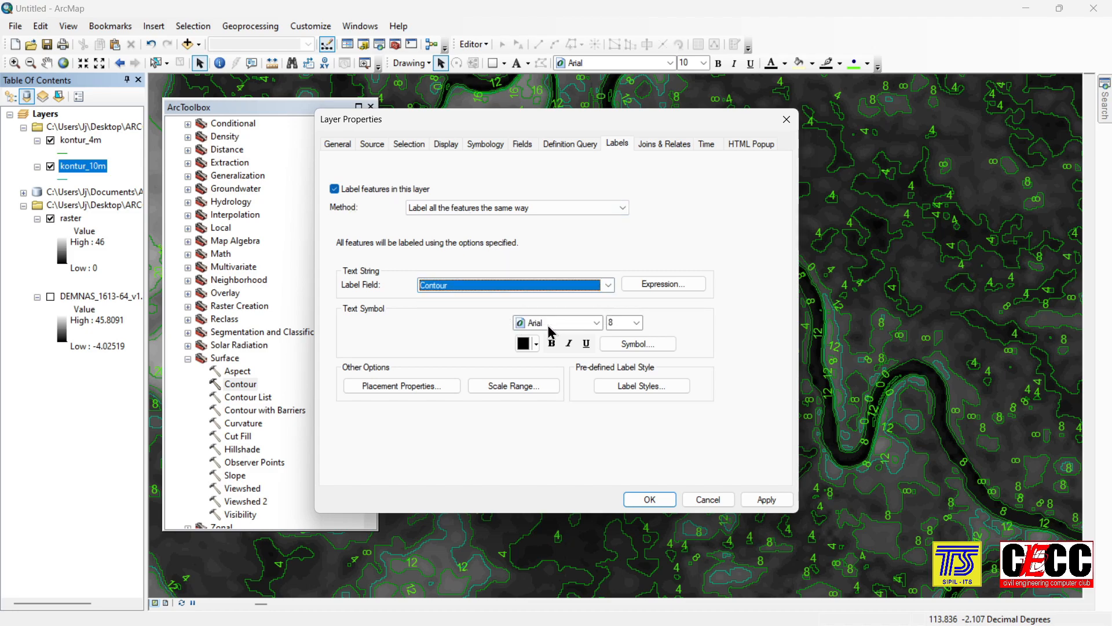
# Step: Format the kontur_10m labels with light yellow text at size 14 and apply the layer properties
pyautogui.click(531, 349)
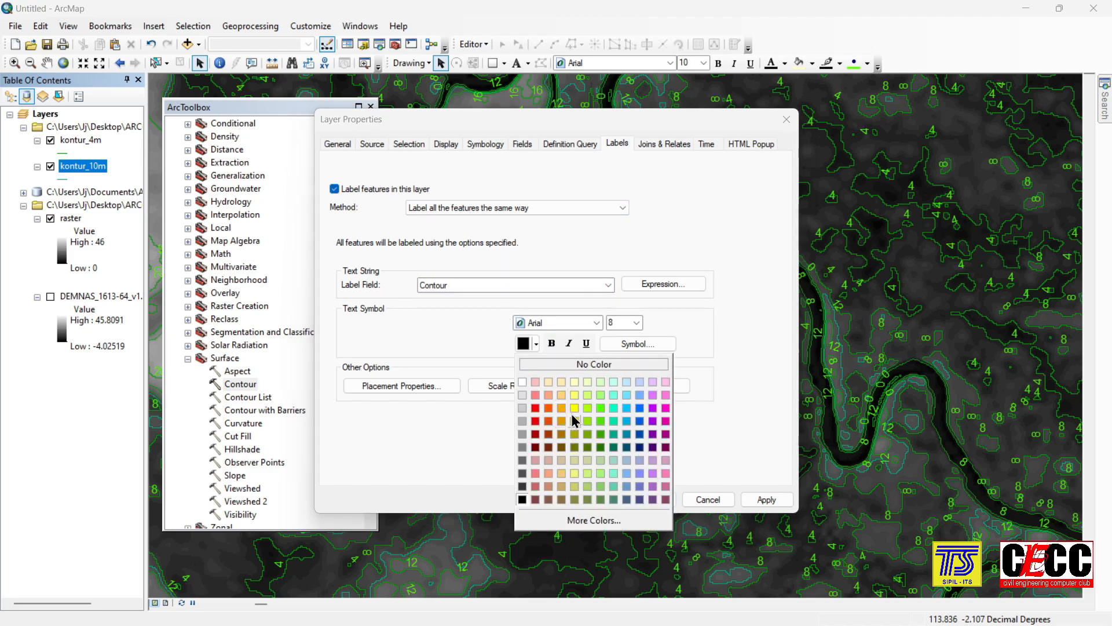
pyautogui.click(573, 396)
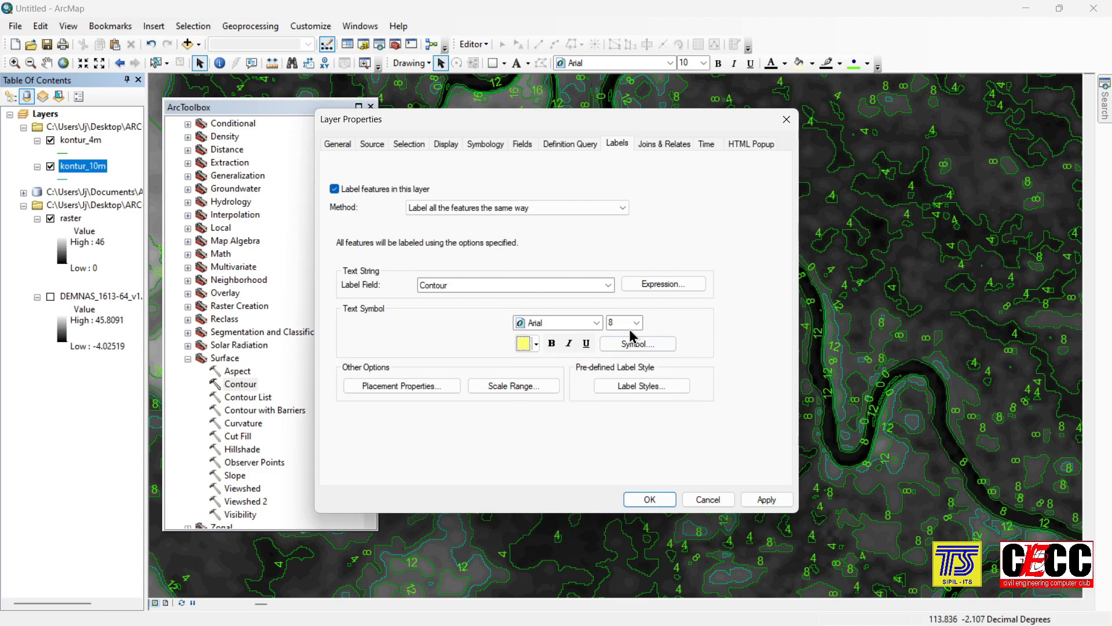
pyautogui.click(637, 322)
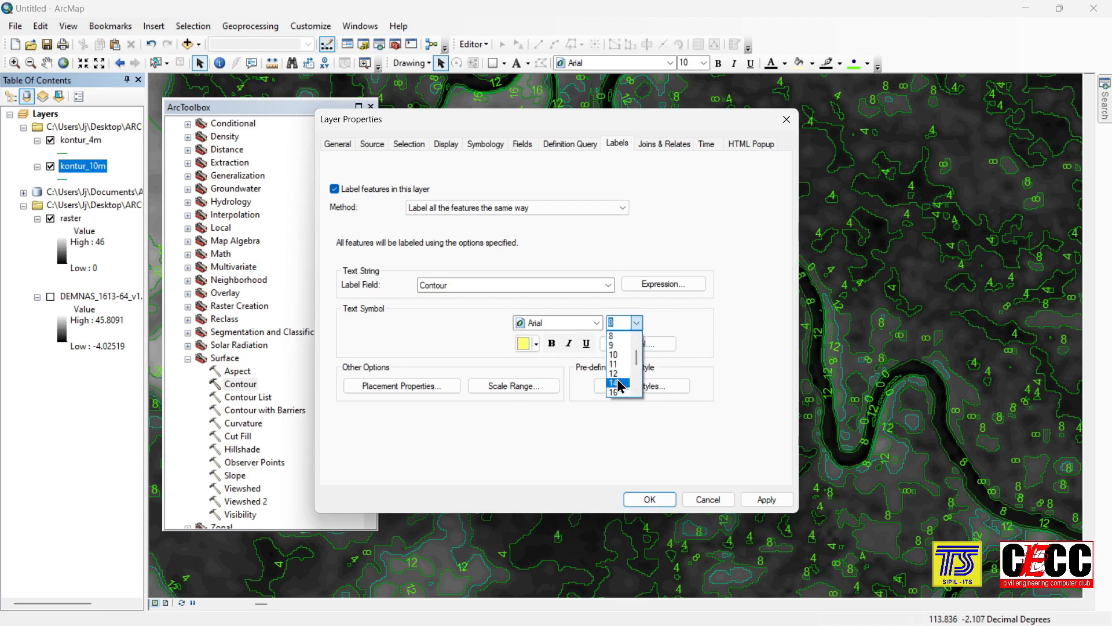
pyautogui.click(619, 380)
pyautogui.click(649, 499)
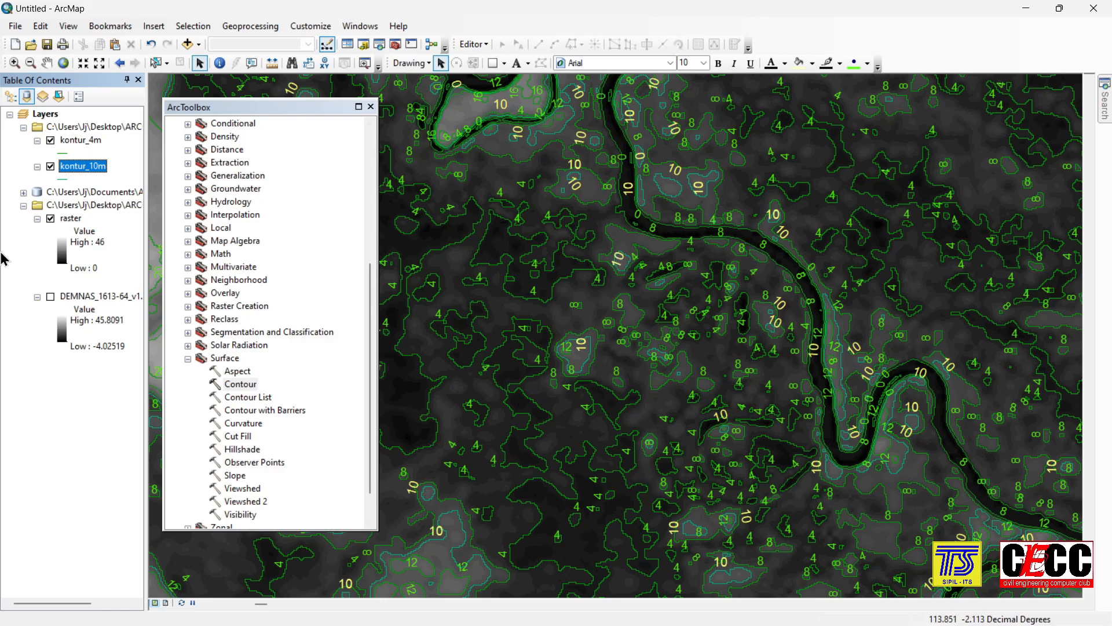
# Step: Change the line color of the kontur_10m contours to yellow
pyautogui.click(61, 179)
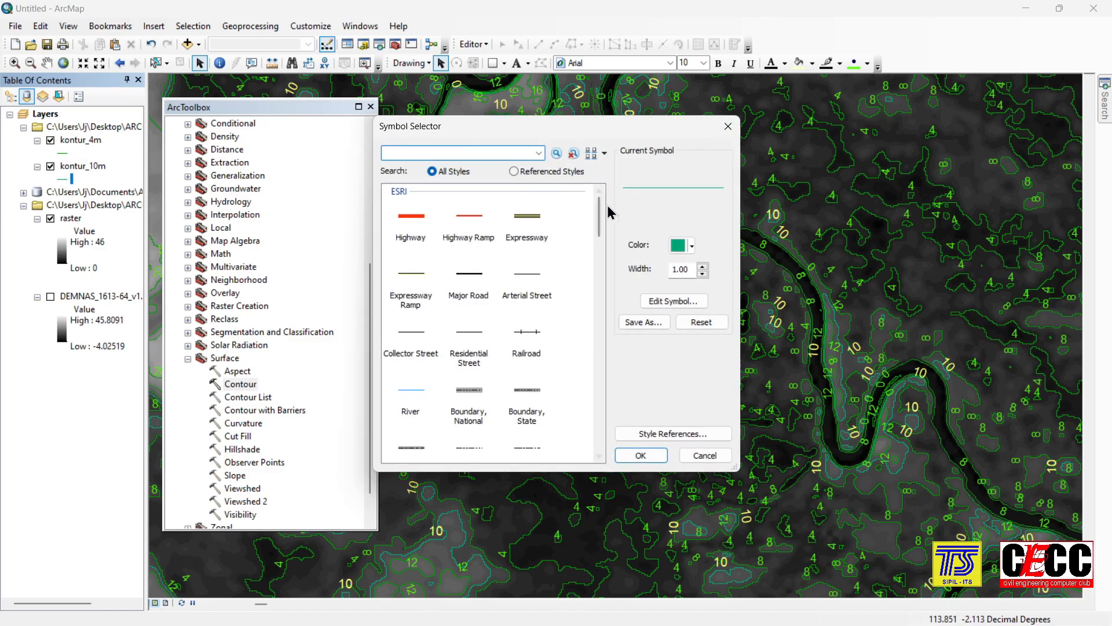
pyautogui.click(688, 250)
pyautogui.click(726, 313)
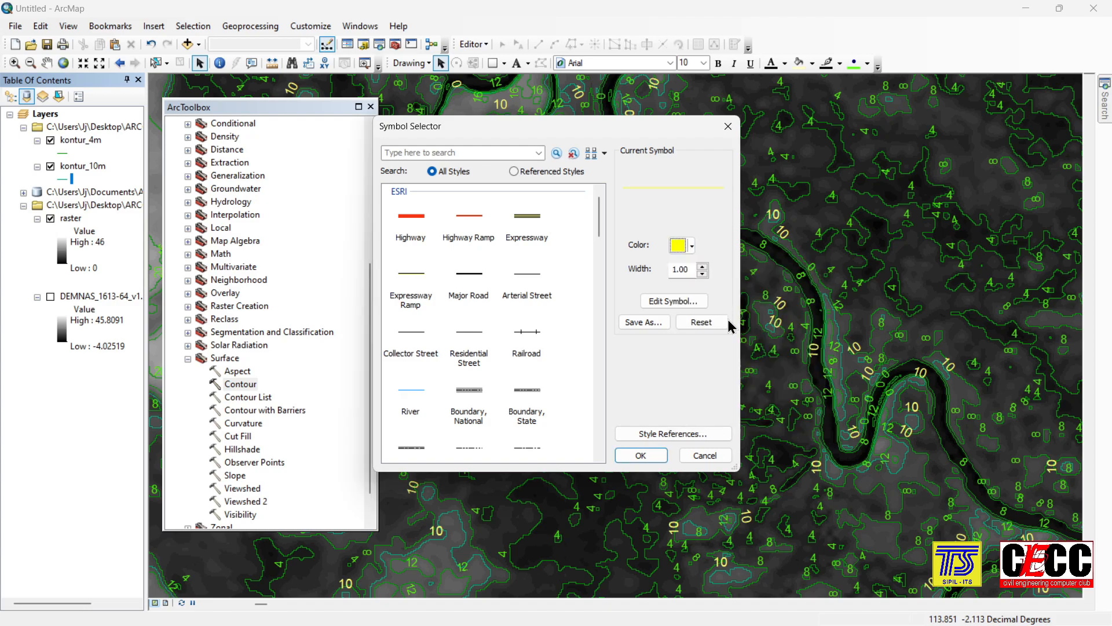
pyautogui.click(639, 456)
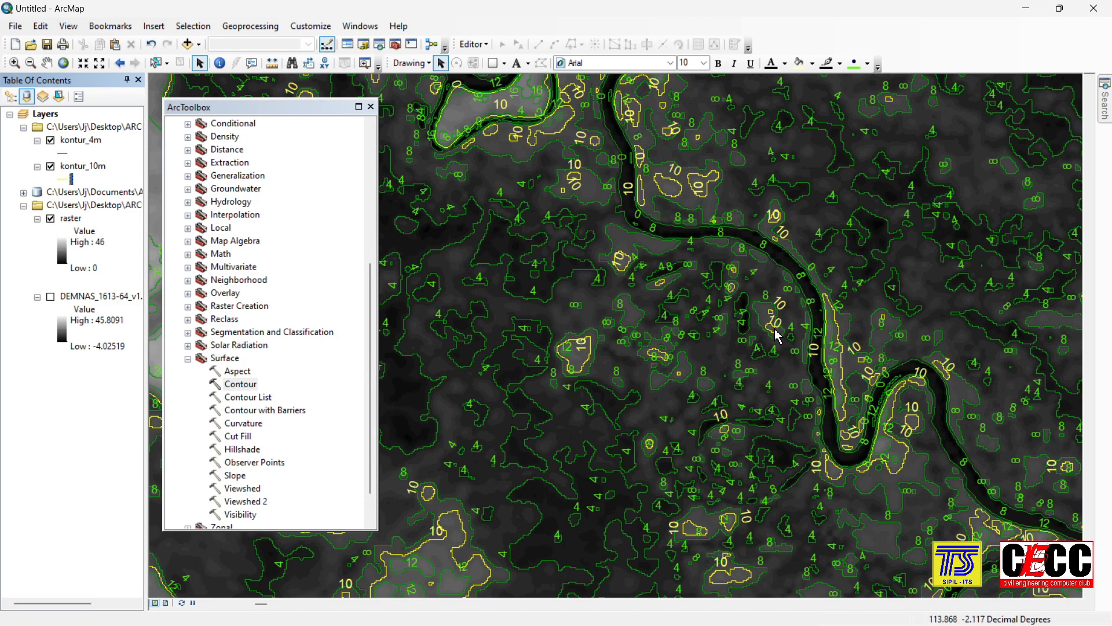
# Step: Inspect both contour sets on the map and leave only kontur_10m displayed, with kontur_4m hidden
pyautogui.scroll(2, 834, 322)
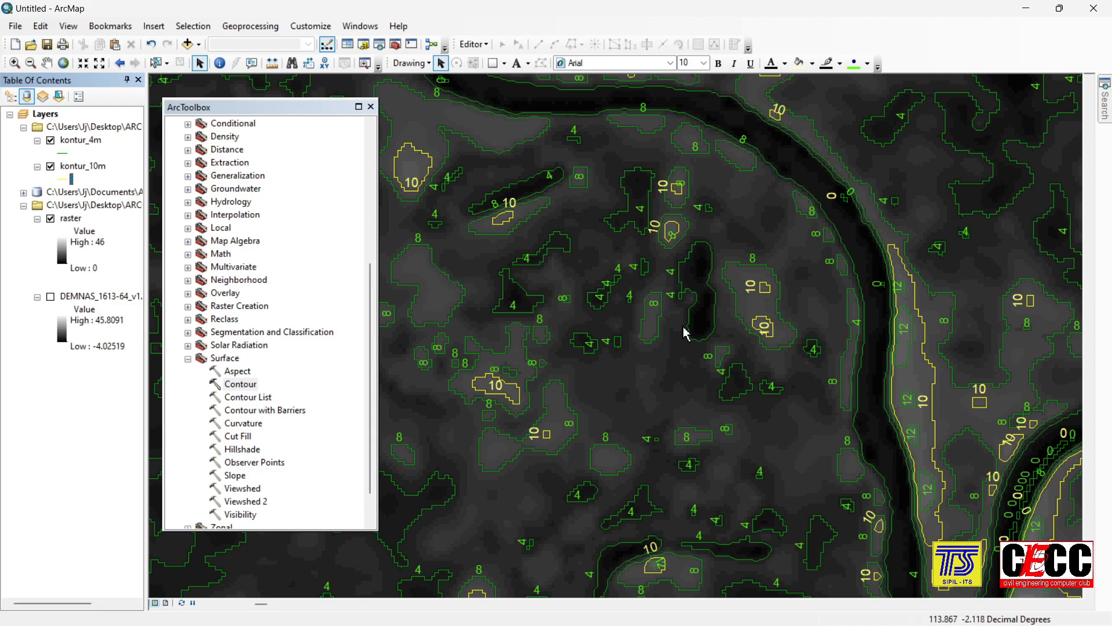
pyautogui.scroll(-2, 544, 299)
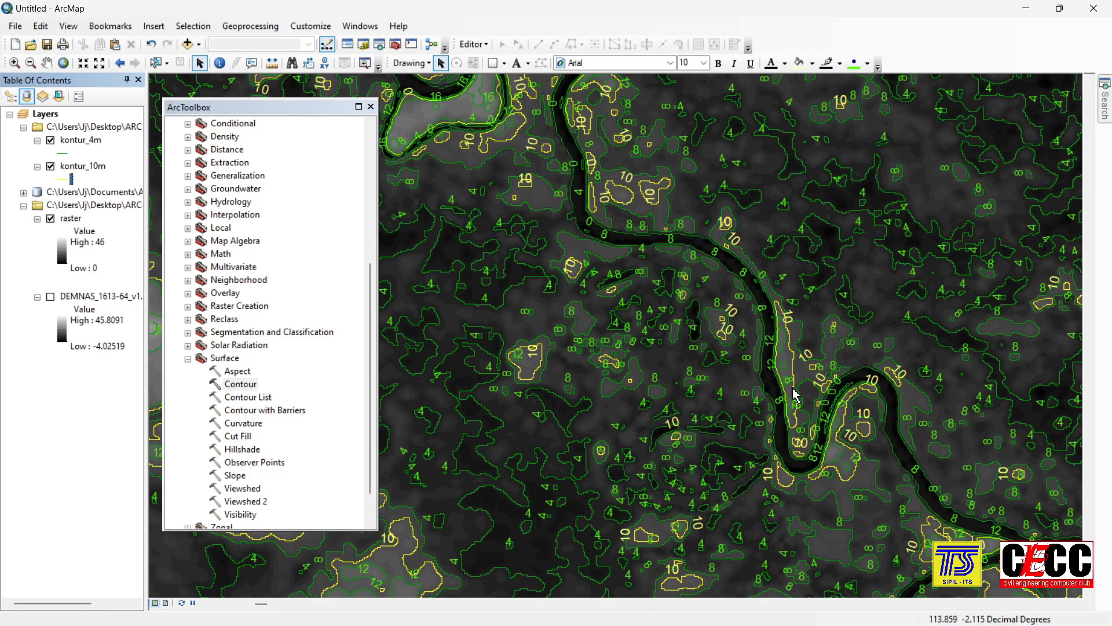
pyautogui.scroll(-2, 542, 300)
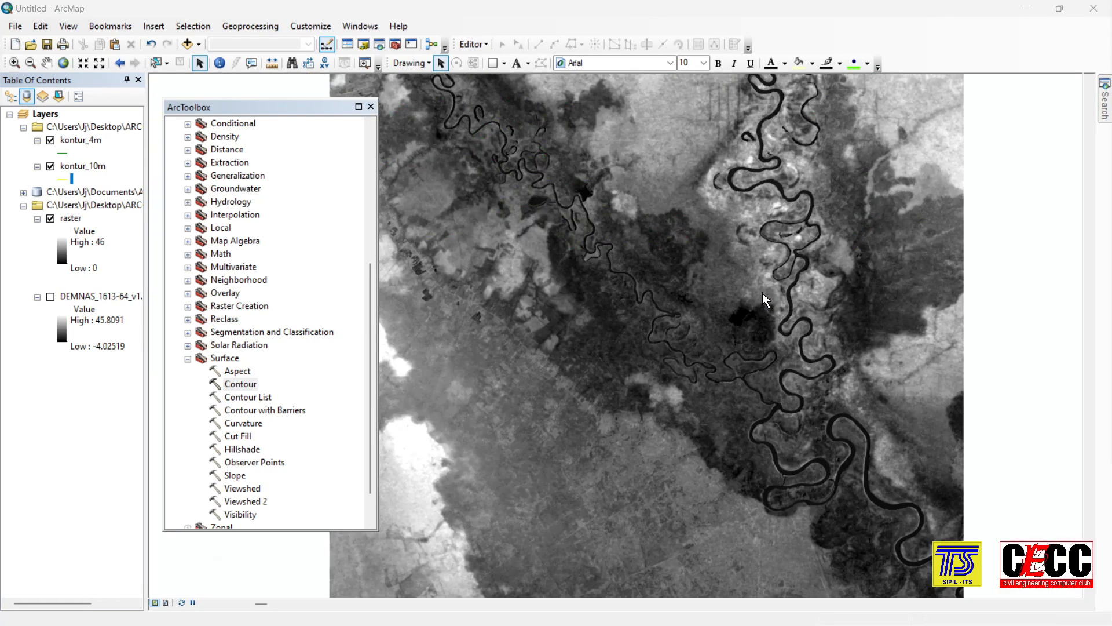
pyautogui.scroll(-2, 718, 277)
pyautogui.scroll(-2, 630, 282)
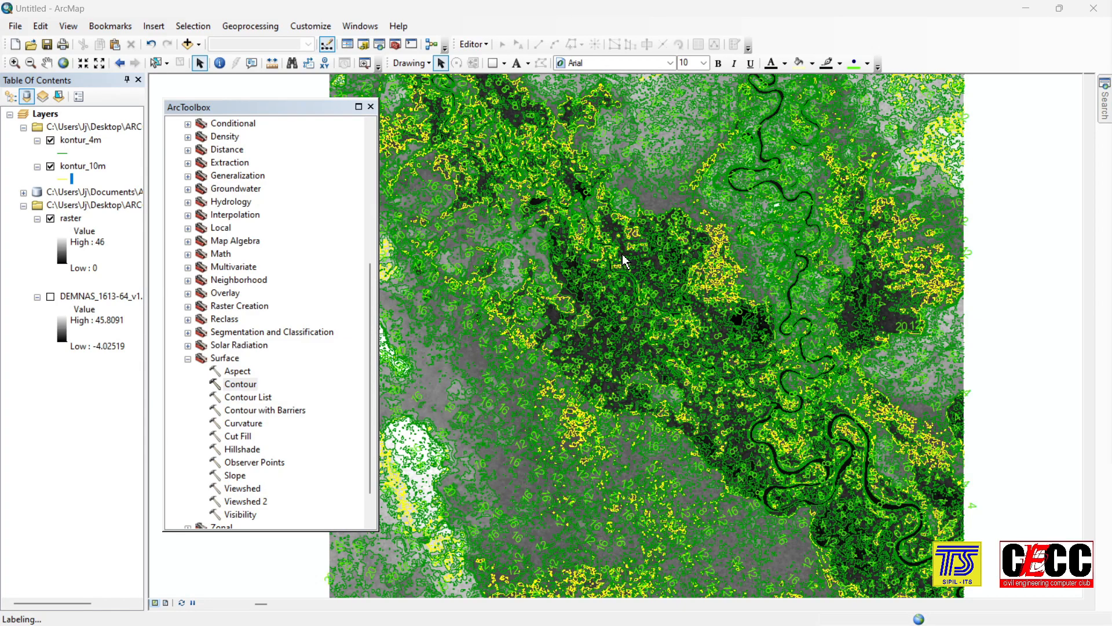
pyautogui.scroll(1, 620, 223)
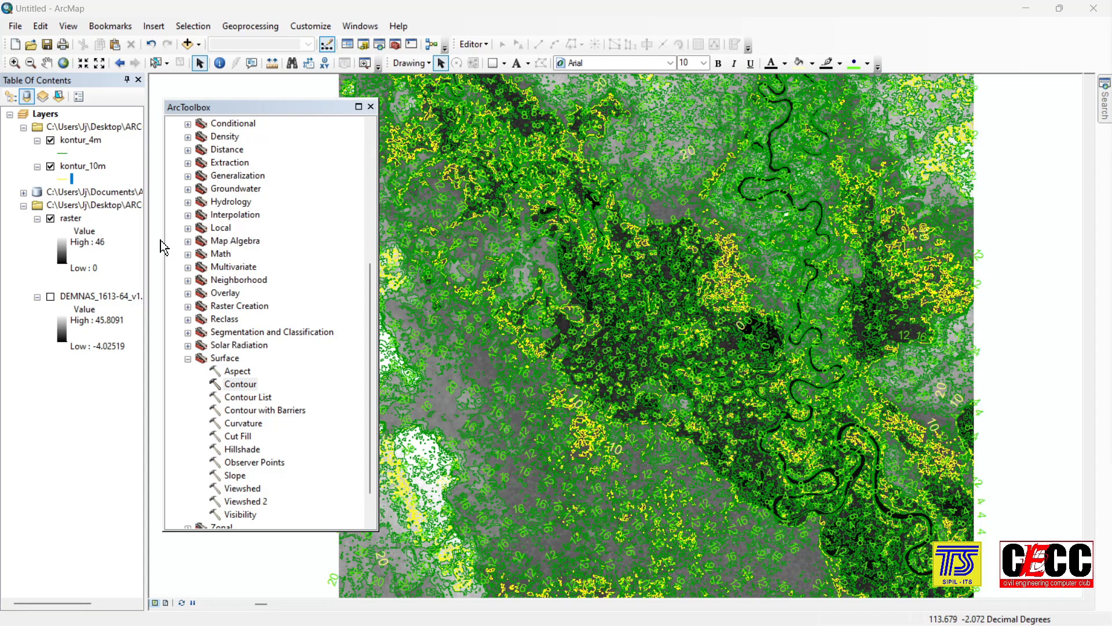
pyautogui.click(50, 167)
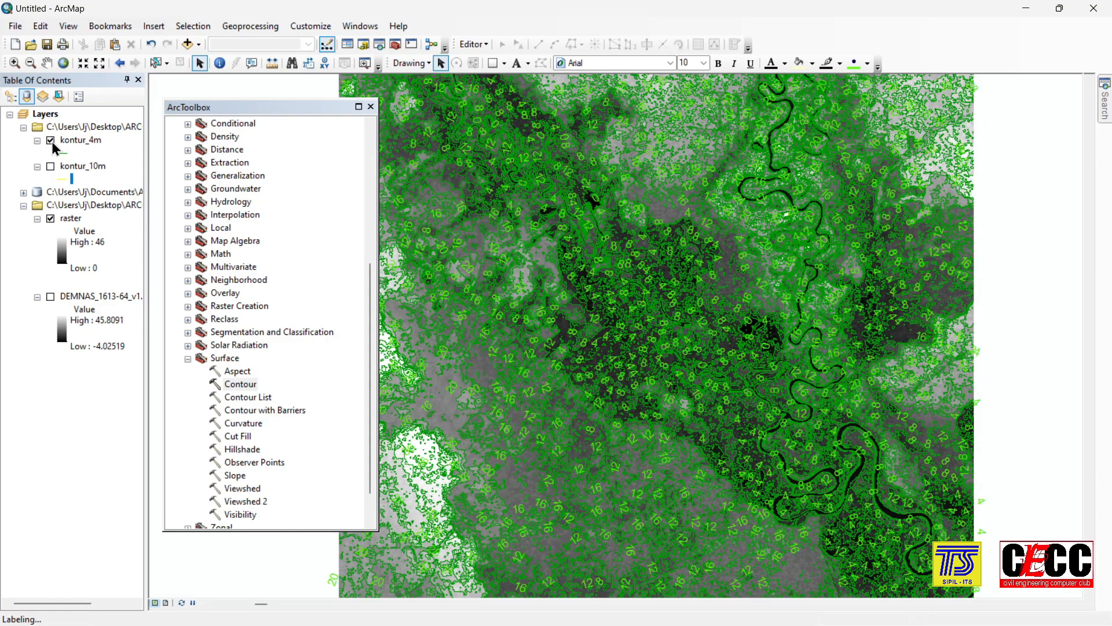
pyautogui.click(50, 141)
pyautogui.click(51, 167)
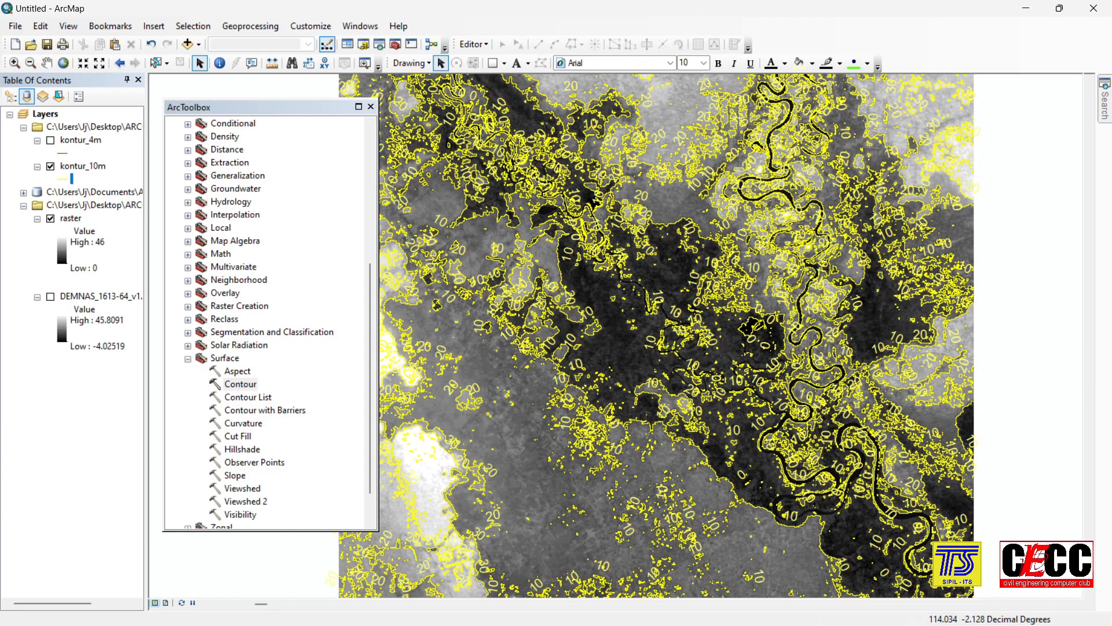
# Step: Switch to the Book1 workbook in Excel and look over its point coordinate table
pyautogui.hotkey('alt', 'Tab')
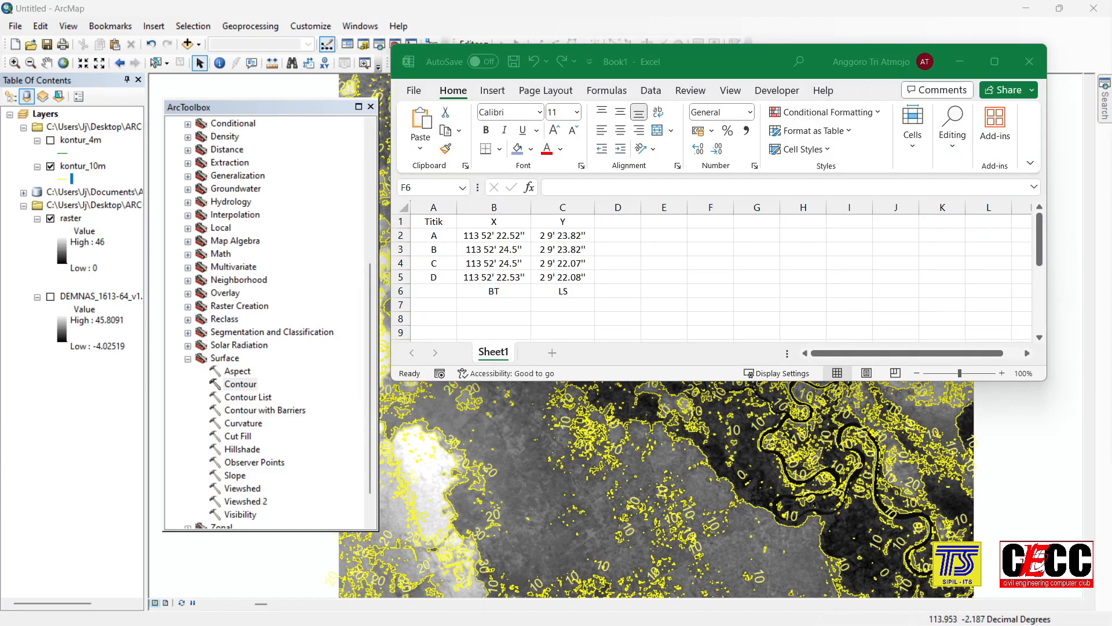
pyautogui.click(668, 275)
pyautogui.click(728, 236)
pyautogui.click(721, 264)
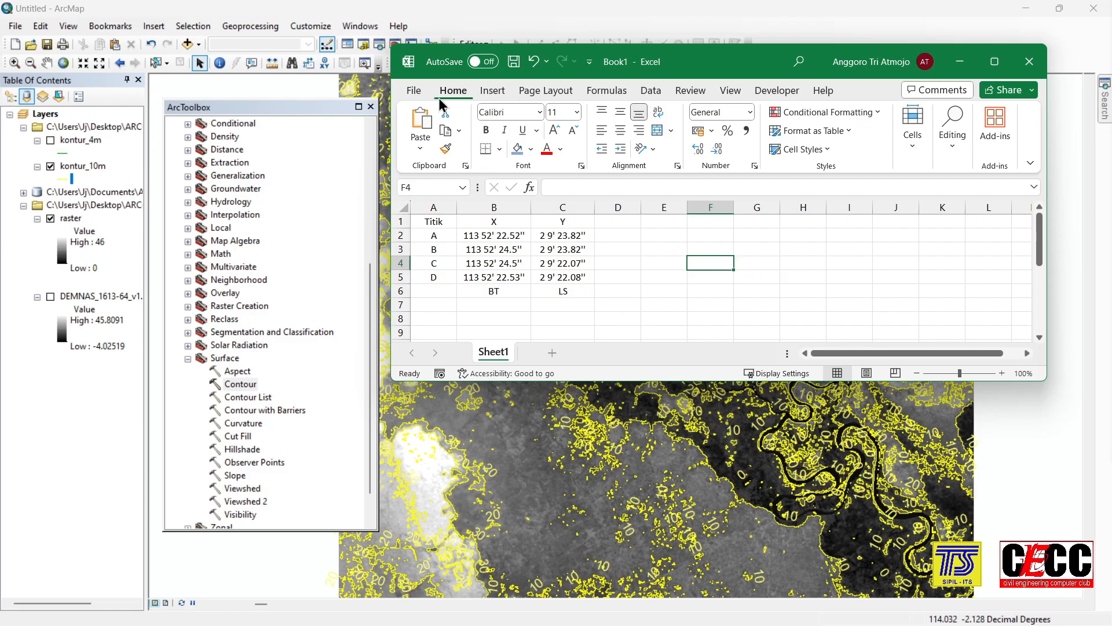
pyautogui.moveTo(658, 62); pyautogui.dragTo(683, 136)
# Step: Return to ArcMap and check the X and Y coordinate format in the Go To XY tool
pyautogui.click(325, 65)
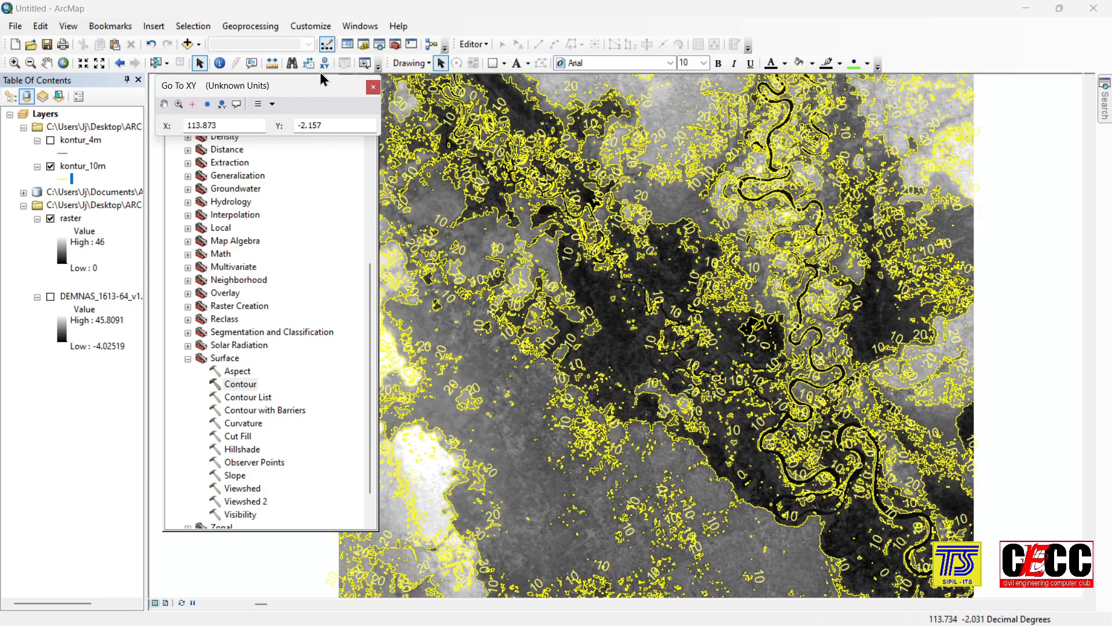
pyautogui.moveTo(186, 126); pyautogui.dragTo(234, 126)
pyautogui.moveTo(302, 126); pyautogui.dragTo(330, 126)
pyautogui.click(373, 87)
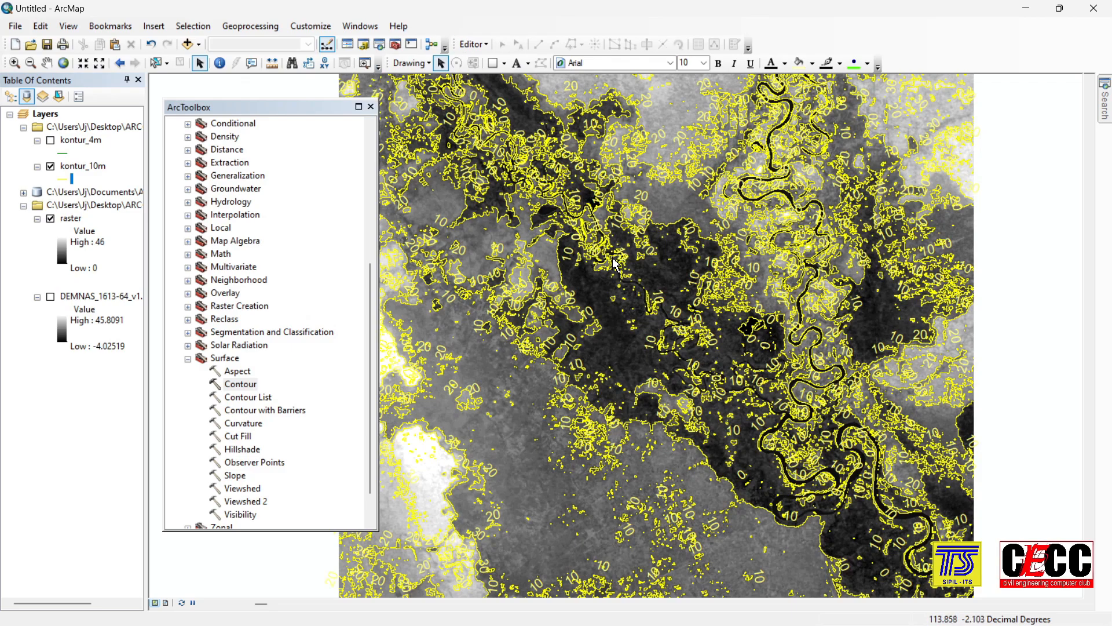
# Step: Switch back to Book1 in Excel and examine the degree-minute-second X and Y coordinates of points A to D
pyautogui.moveTo(651, 608)
pyautogui.click(889, 542)
pyautogui.click(641, 320)
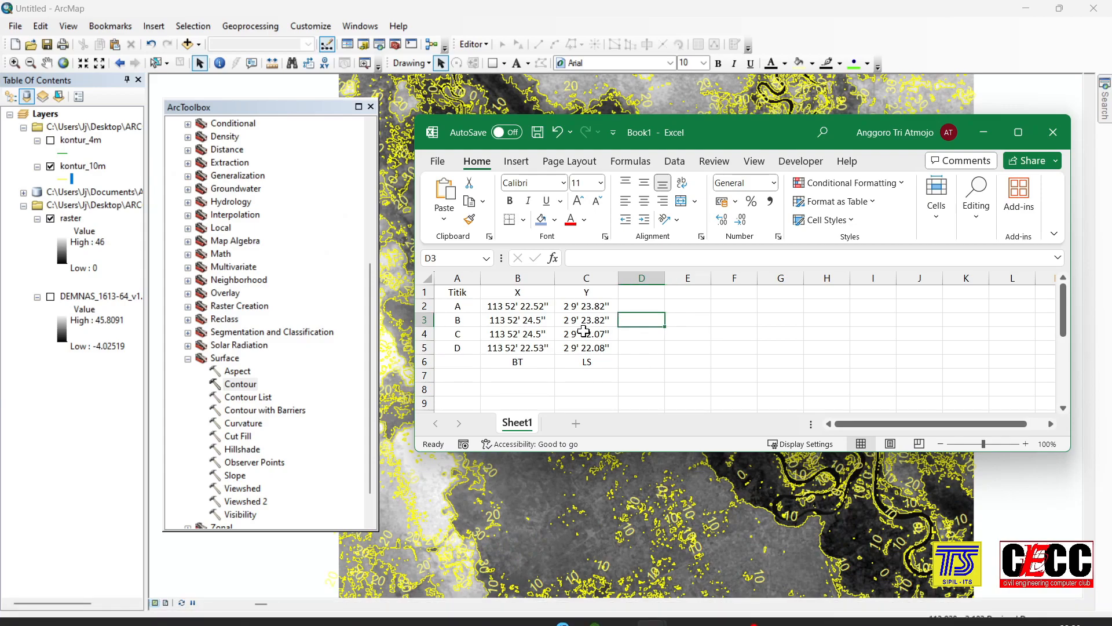
pyautogui.moveTo(456, 305); pyautogui.dragTo(460, 350)
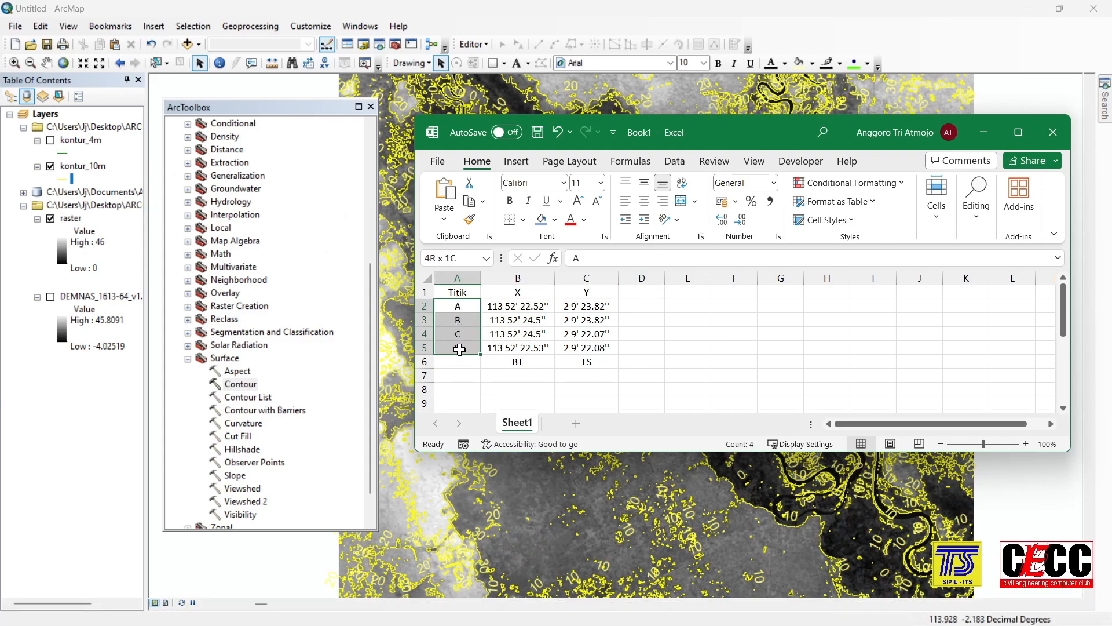
pyautogui.click(537, 303)
pyautogui.moveTo(537, 303); pyautogui.dragTo(546, 351)
pyautogui.moveTo(581, 306); pyautogui.dragTo(582, 348)
pyautogui.click(683, 302)
pyautogui.moveTo(510, 349); pyautogui.dragTo(538, 304)
pyautogui.click(538, 305)
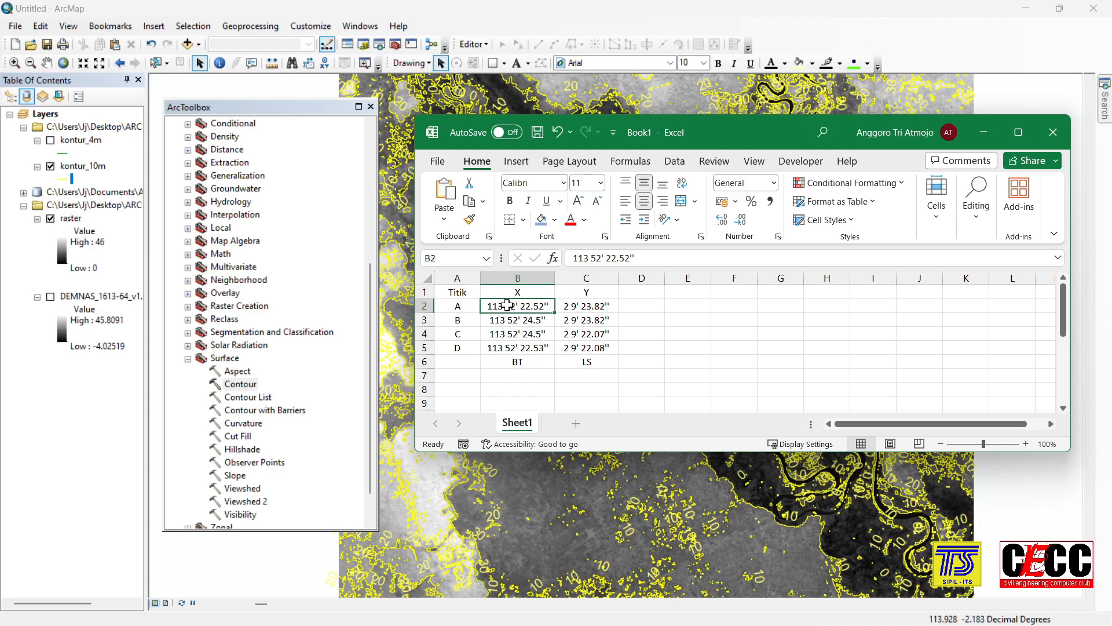
pyautogui.click(599, 305)
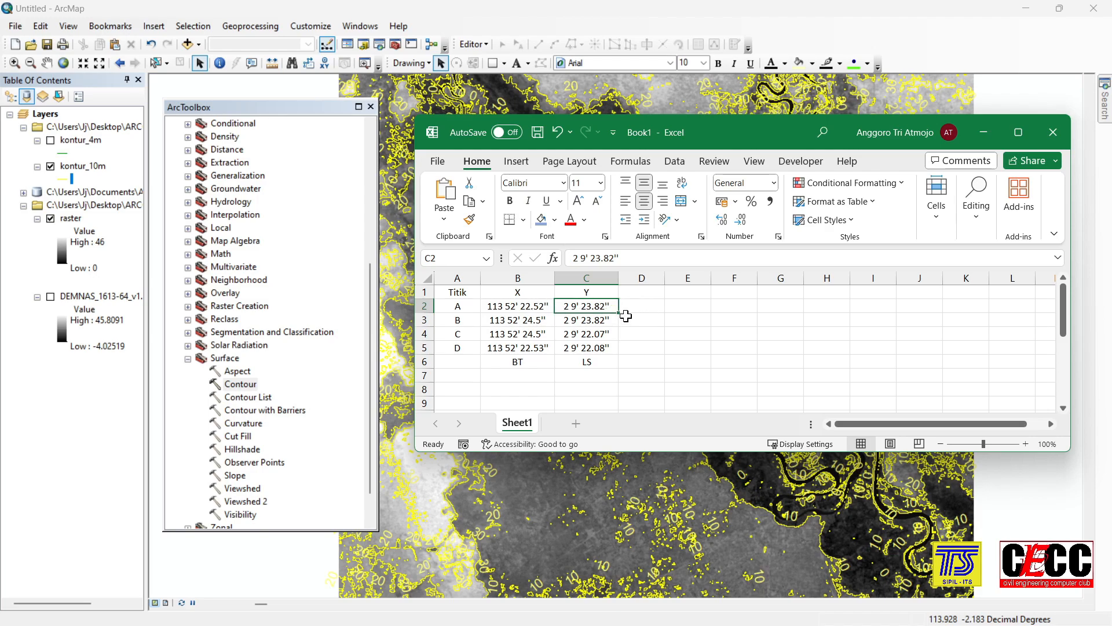
# Step: Convert point A's X coordinate to decimal degrees in cell E2 with the formula =113+52/60+22.52/3600
pyautogui.click(684, 306)
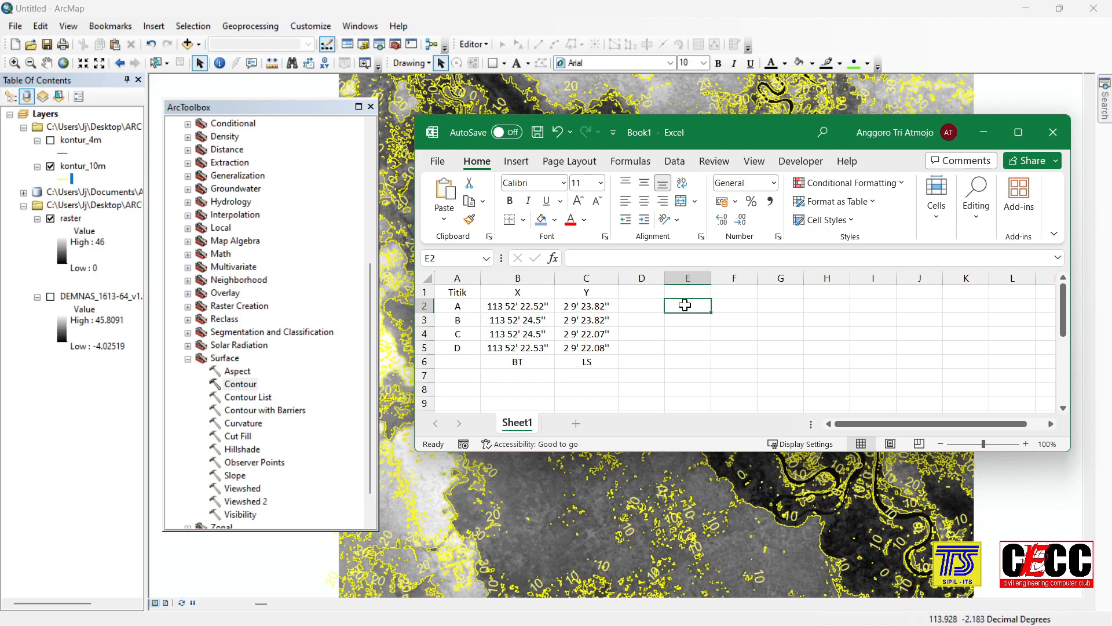
pyautogui.write('=')
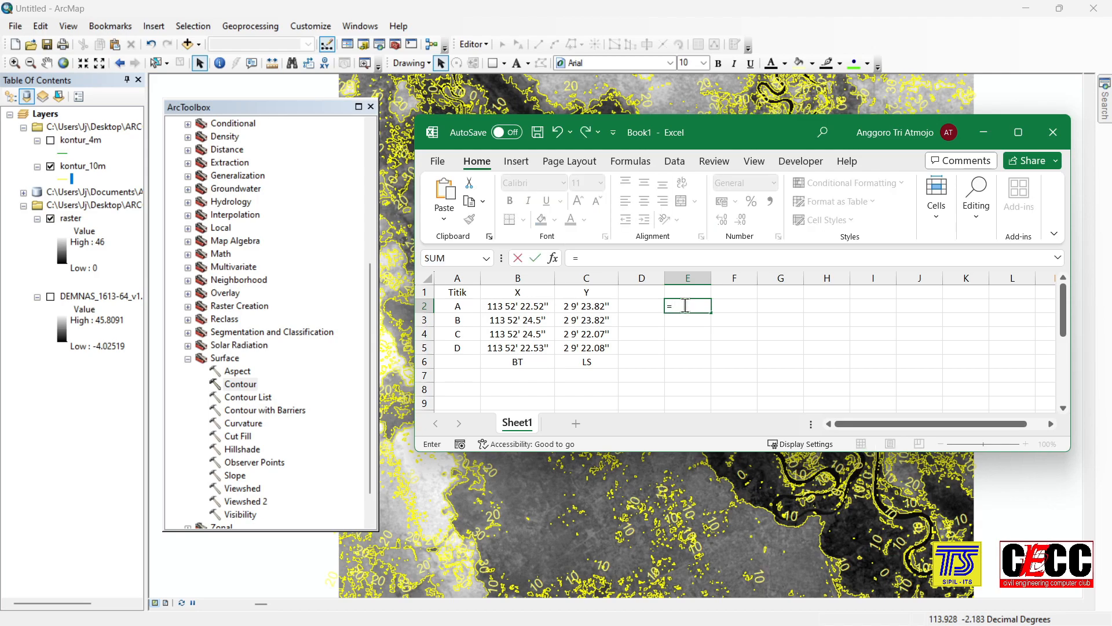
pyautogui.write('113+52/60+22.52/3600')
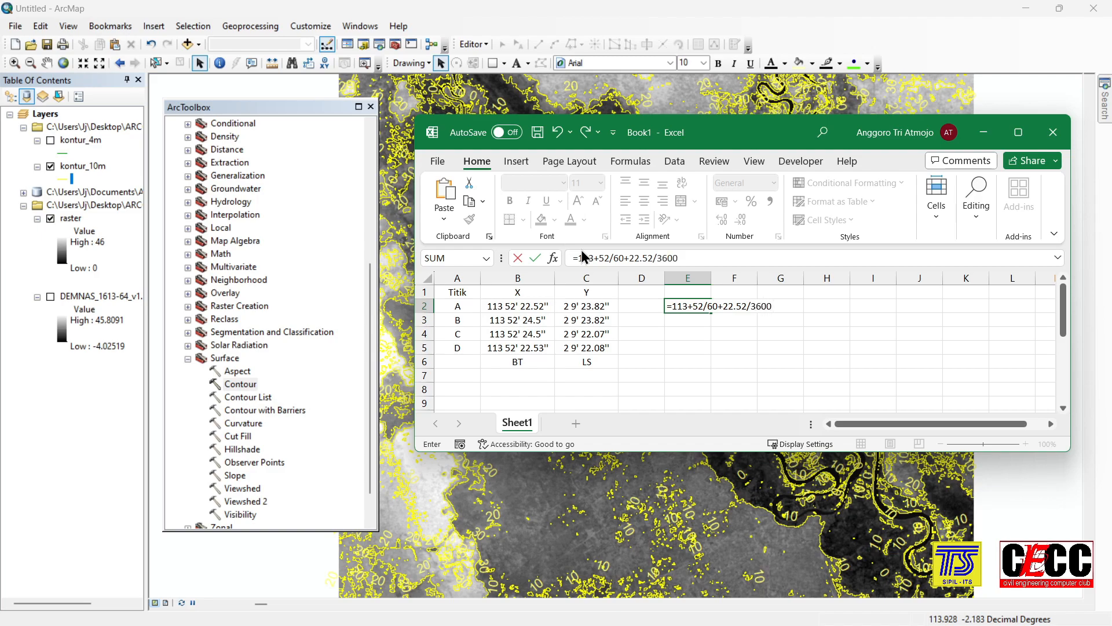
pyautogui.press('Return')
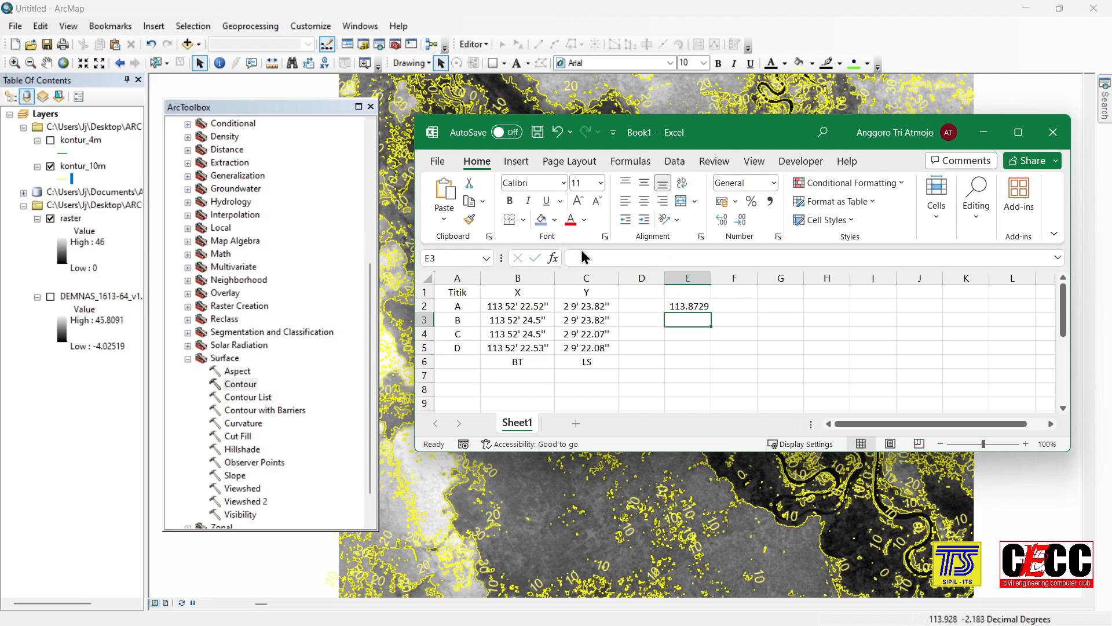
pyautogui.click(705, 303)
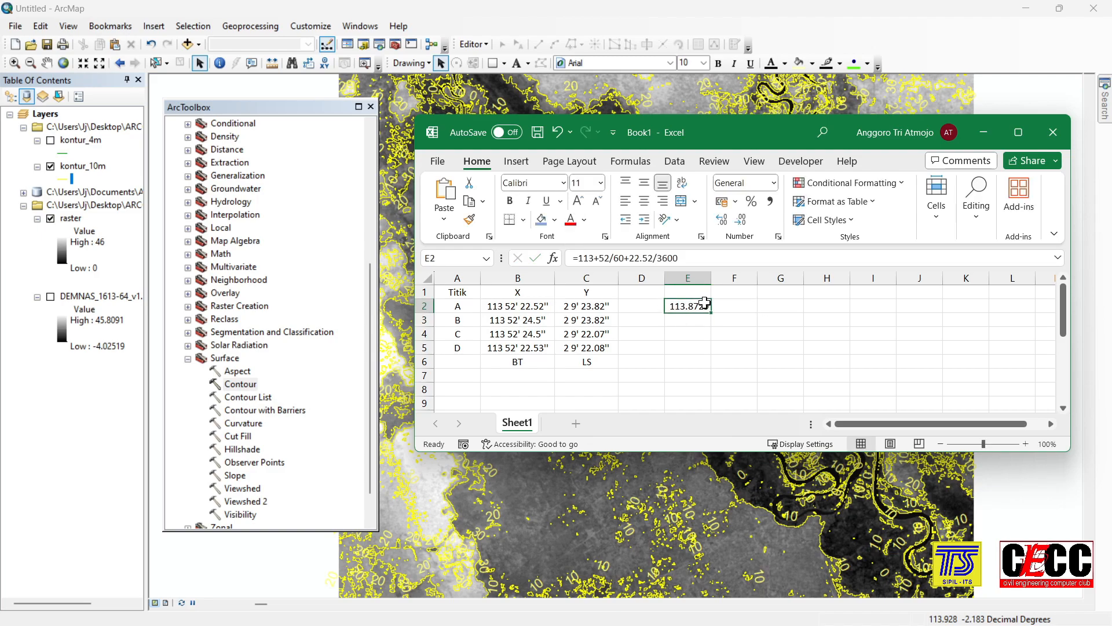
# Step: Switch to the Book3 workbook and examine the decimal-degree X and Y values and conversion formulas for points A to D
pyautogui.click(983, 132)
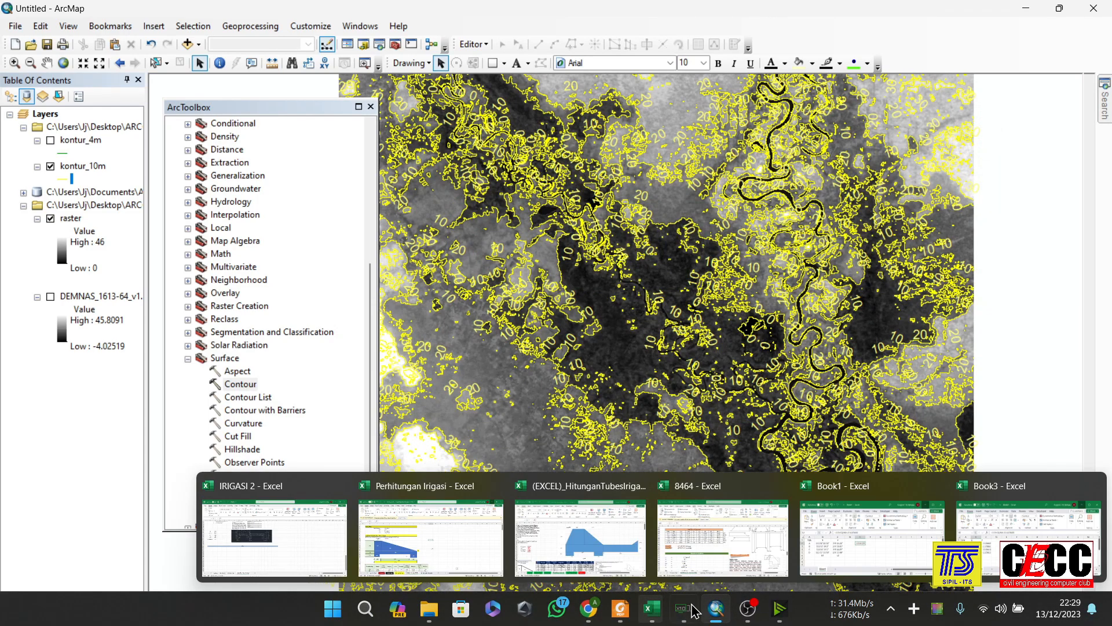
pyautogui.click(1020, 522)
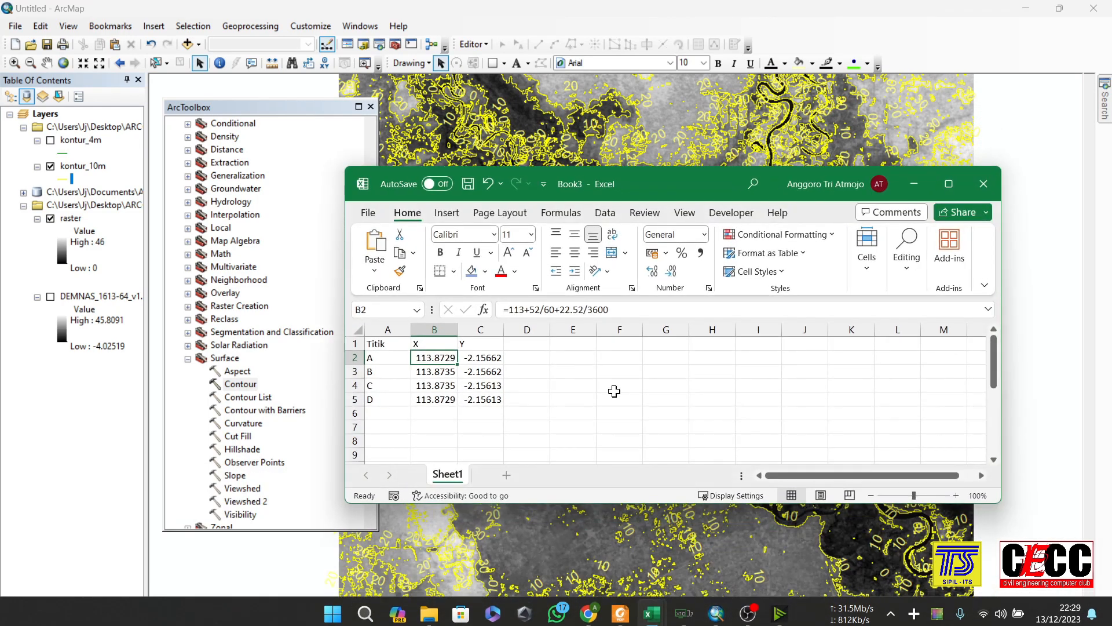
pyautogui.click(445, 354)
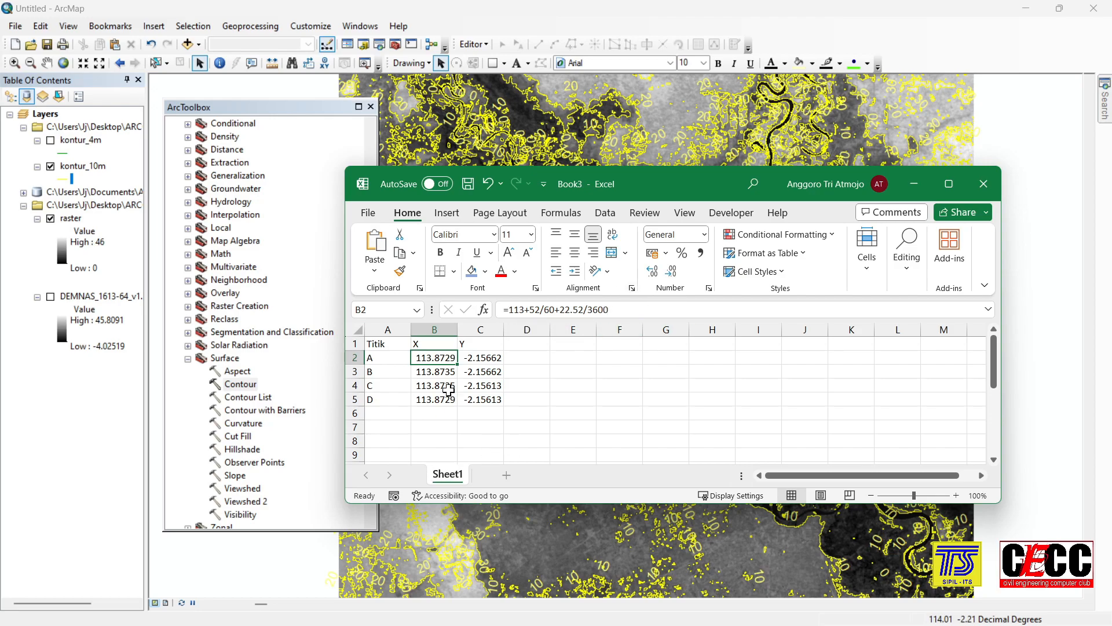
pyautogui.moveTo(445, 356); pyautogui.dragTo(451, 394)
pyautogui.moveTo(477, 358); pyautogui.dragTo(479, 399)
pyautogui.click(479, 358)
pyautogui.press('Down')
pyautogui.press('Down')
pyautogui.press('Down')
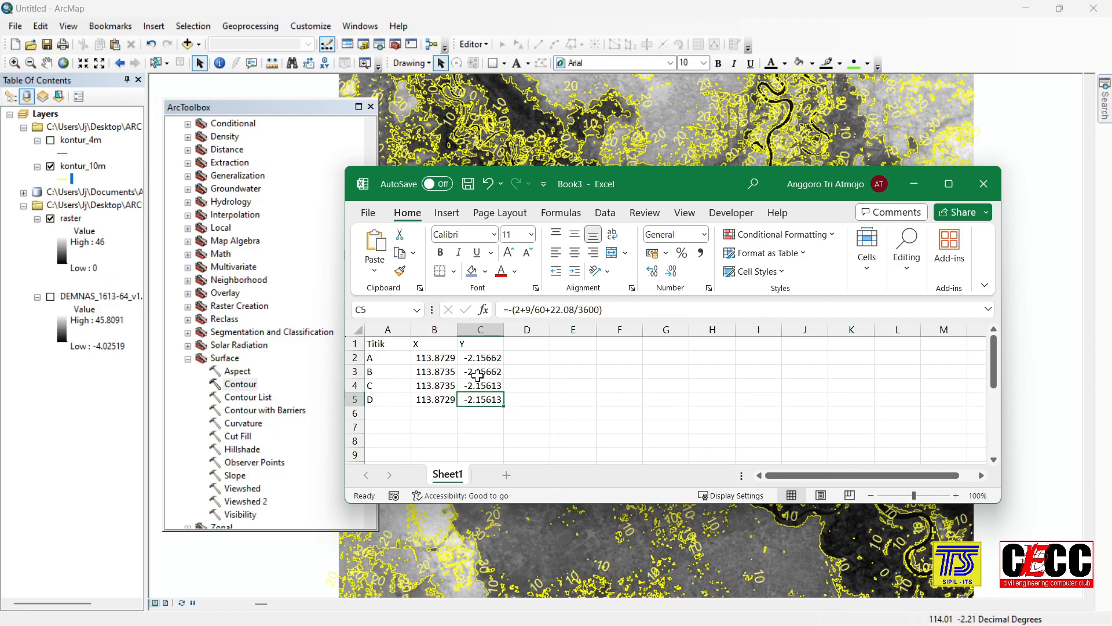
pyautogui.click(535, 369)
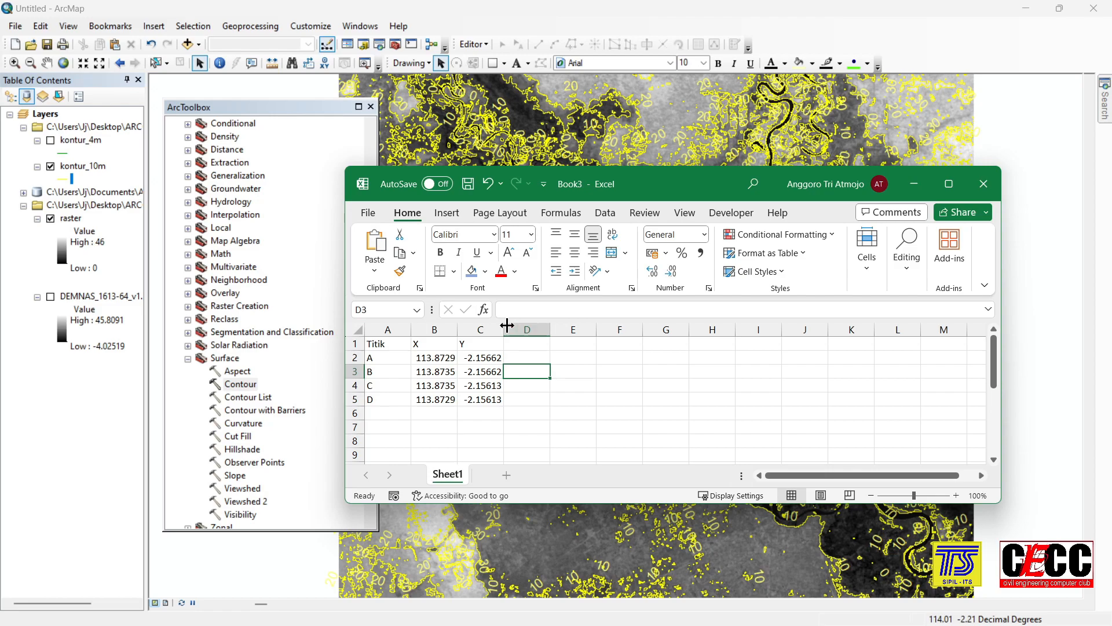
# Step: Start saving the Book3 workbook and browse to the ARCGIS folder on the Desktop as its location
pyautogui.click(557, 400)
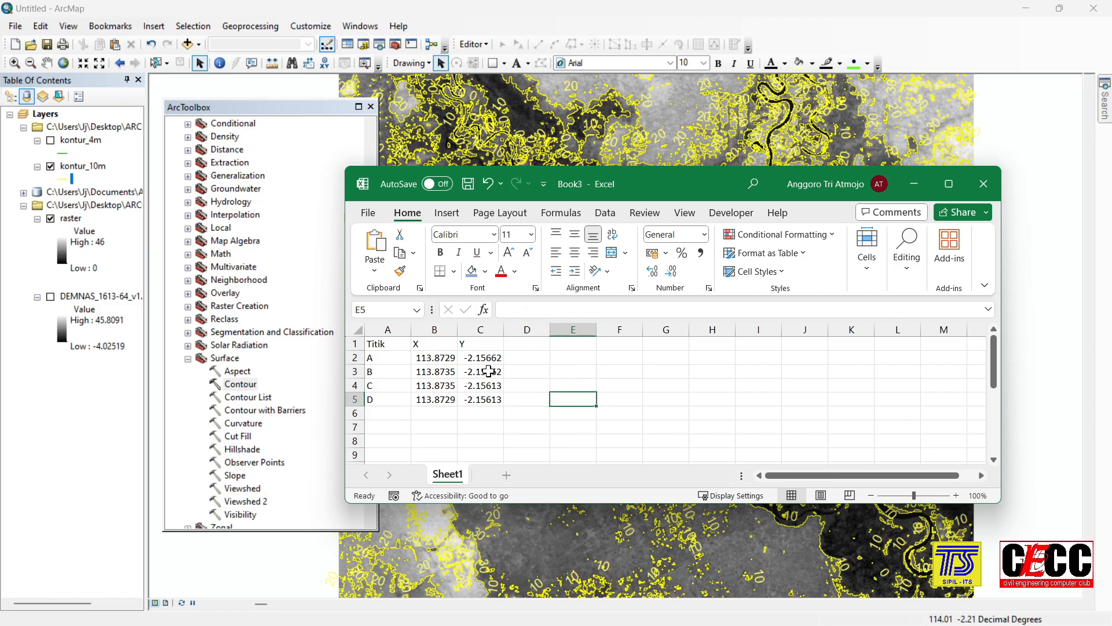
pyautogui.hotkey('ctrl', 's')
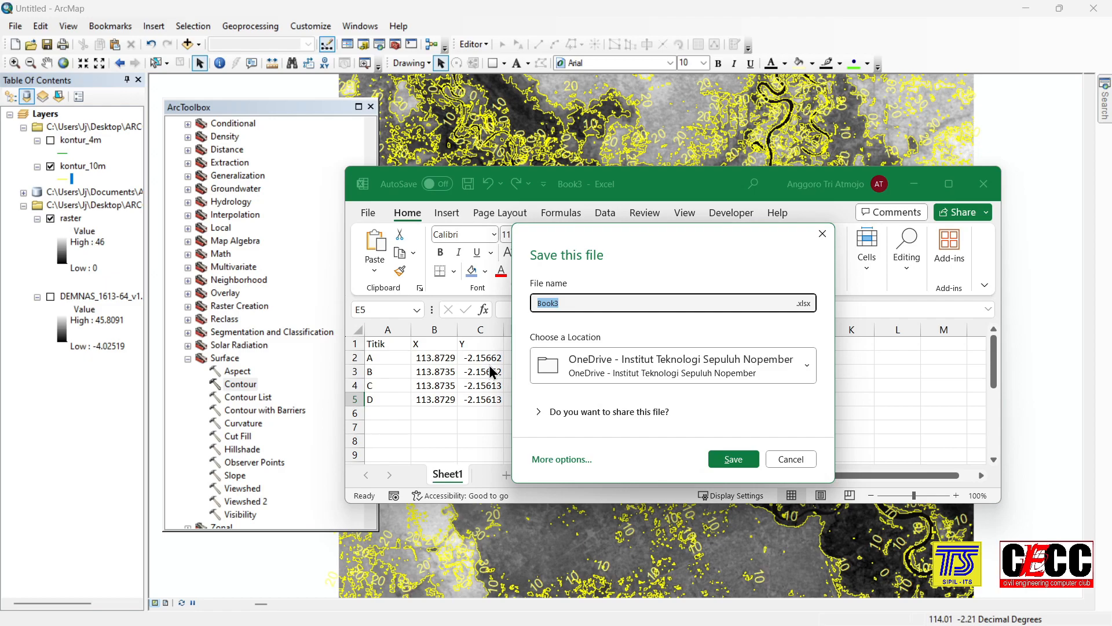
pyautogui.click(773, 371)
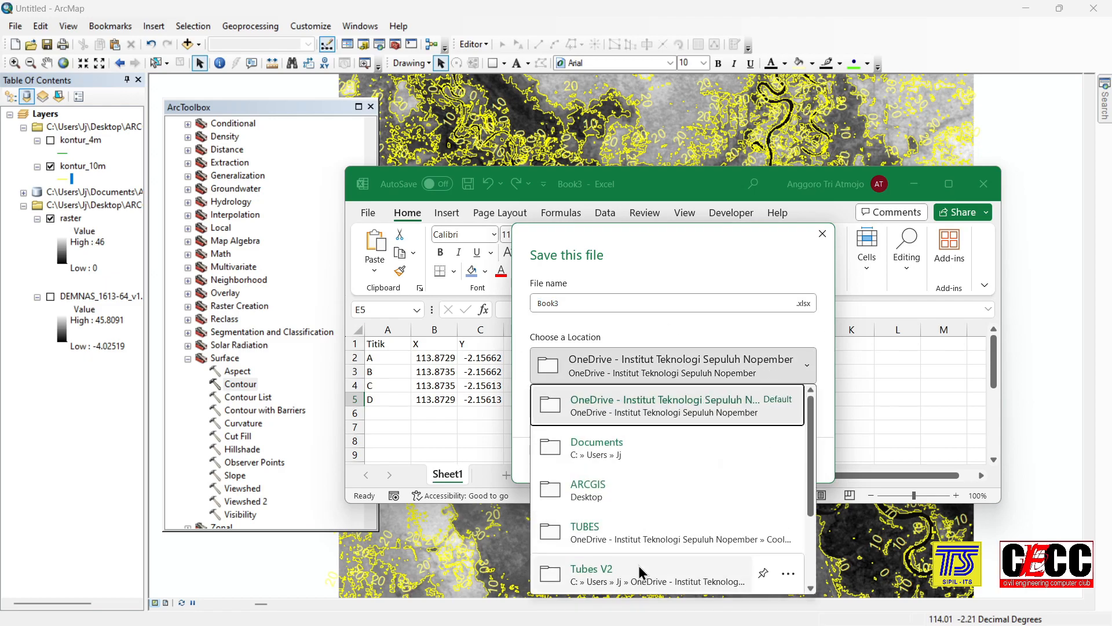
pyautogui.scroll(-3, 641, 567)
pyautogui.click(626, 579)
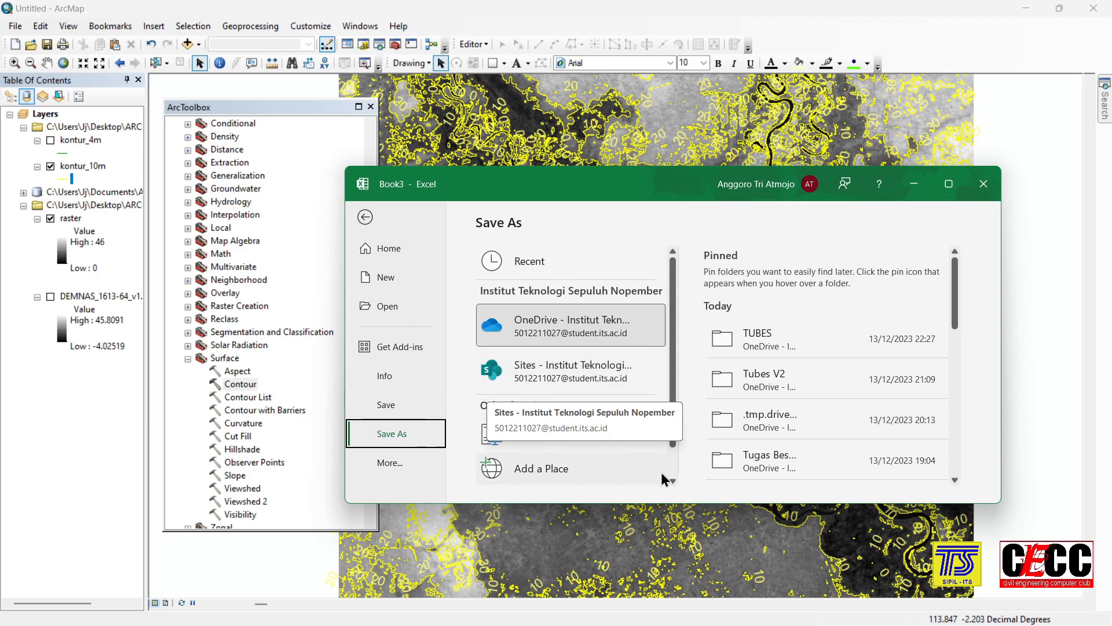
pyautogui.scroll(-1, 667, 389)
pyautogui.click(588, 472)
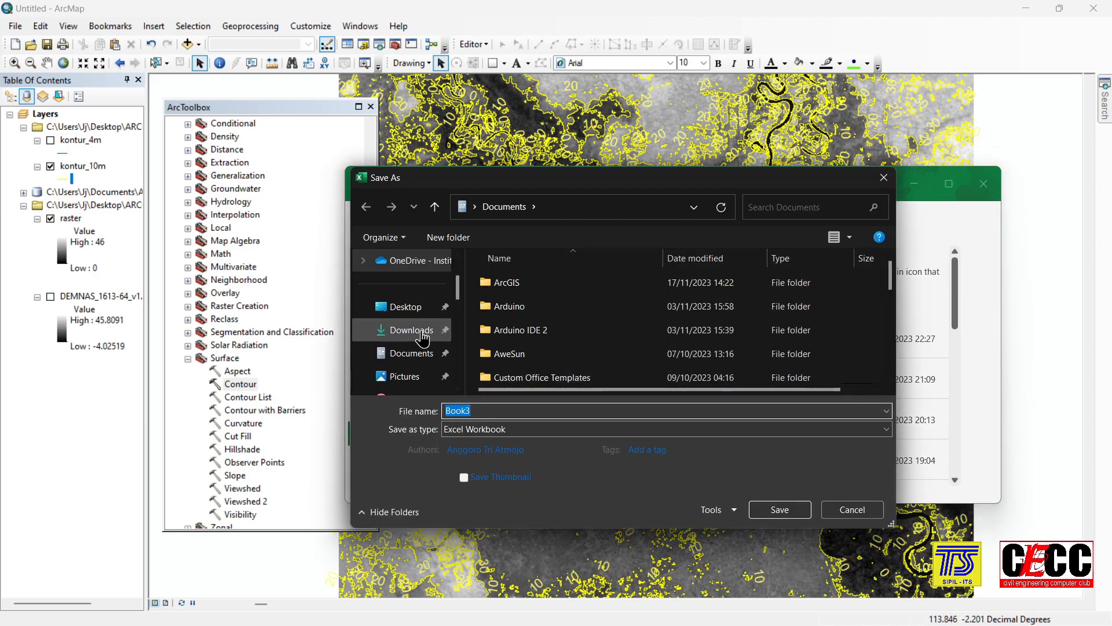
pyautogui.click(400, 305)
pyautogui.doubleClick(531, 290)
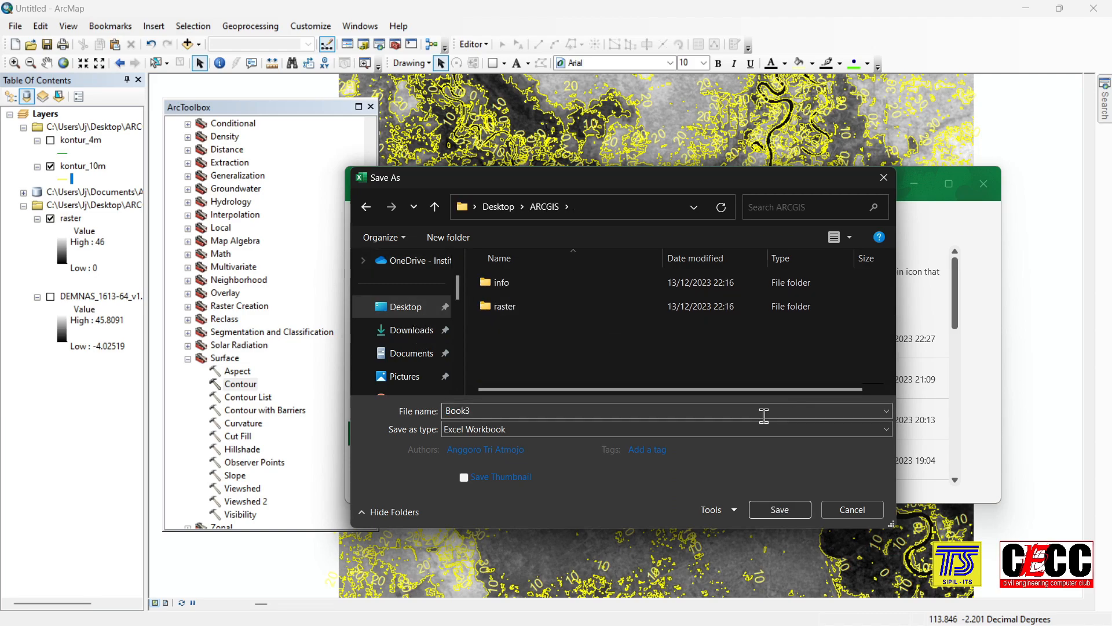
# Step: Save the workbook as koordinat in Excel 97-2003 Workbook format and close it
pyautogui.click(545, 410)
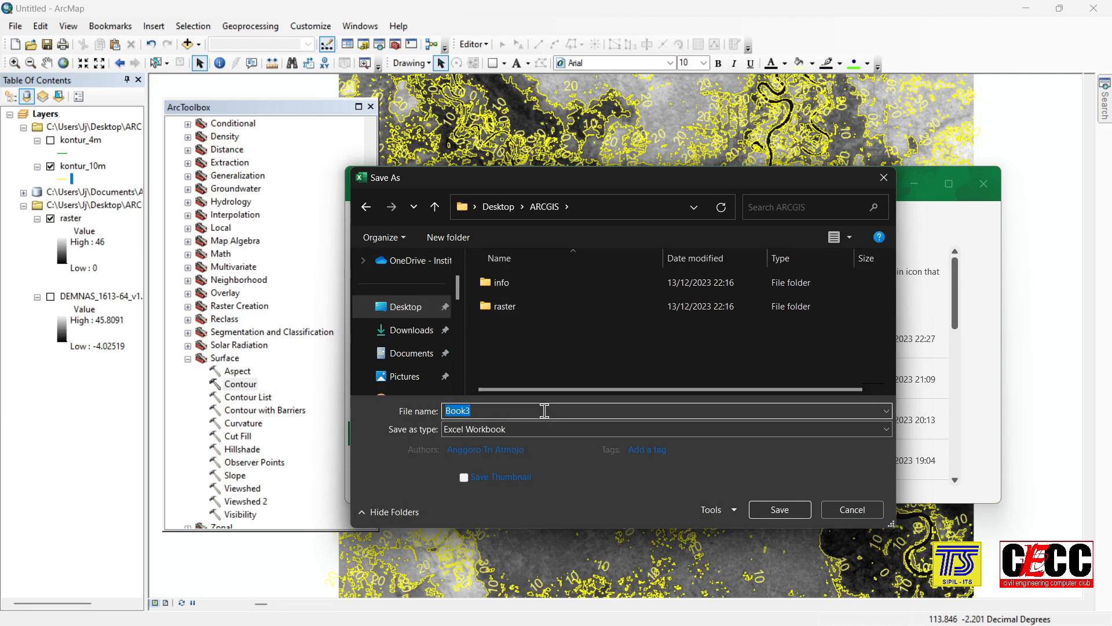
pyautogui.write('koordinat')
pyautogui.click(571, 434)
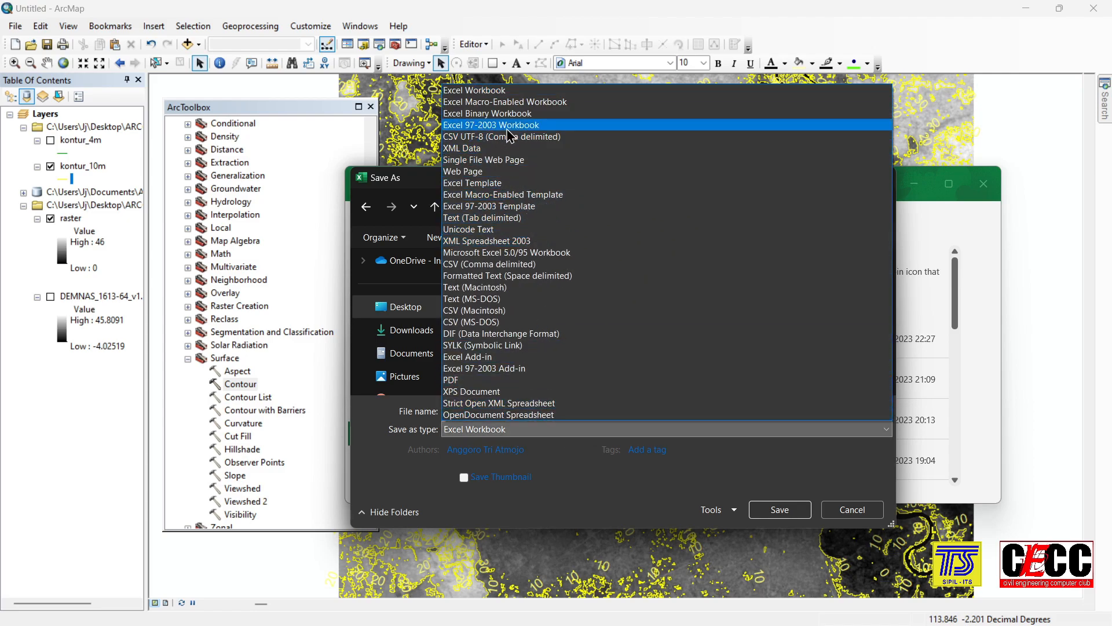
pyautogui.click(508, 128)
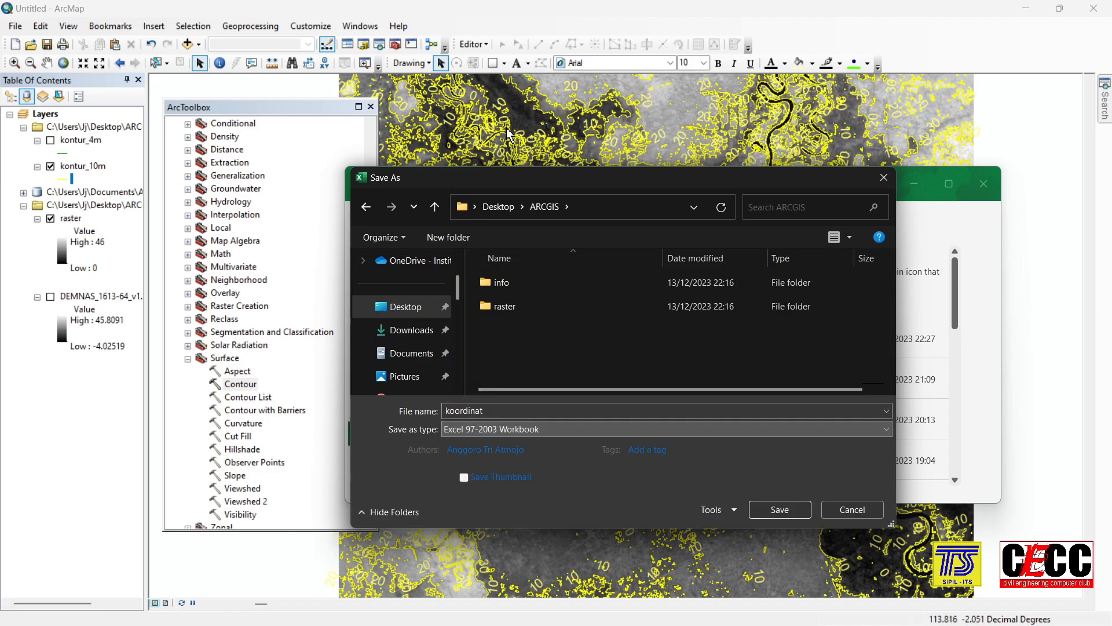
pyautogui.click(780, 517)
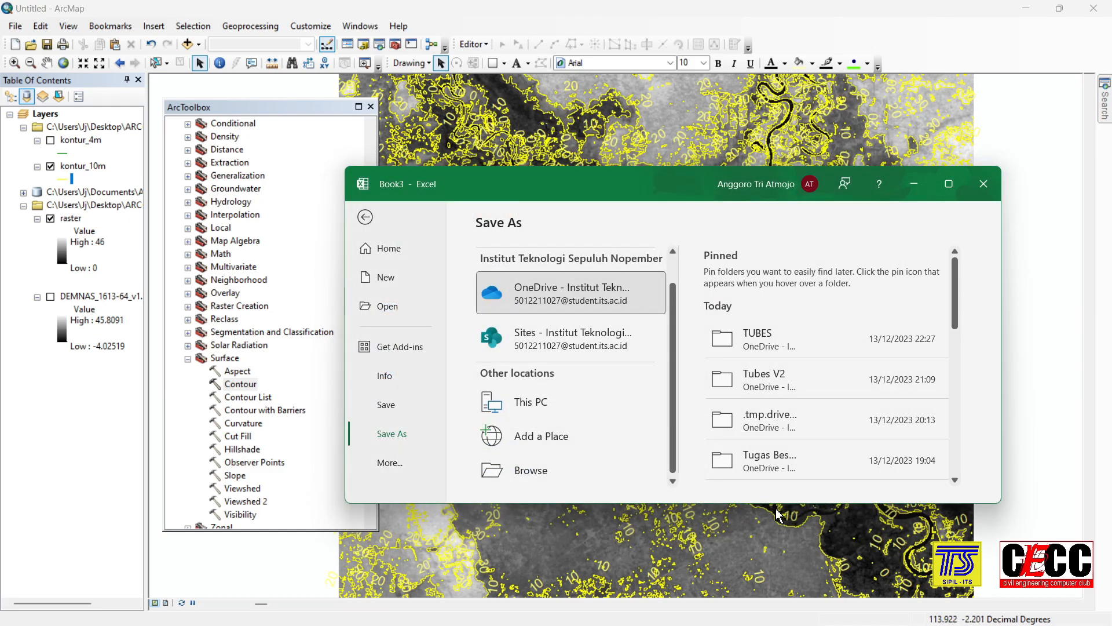
pyautogui.click(817, 411)
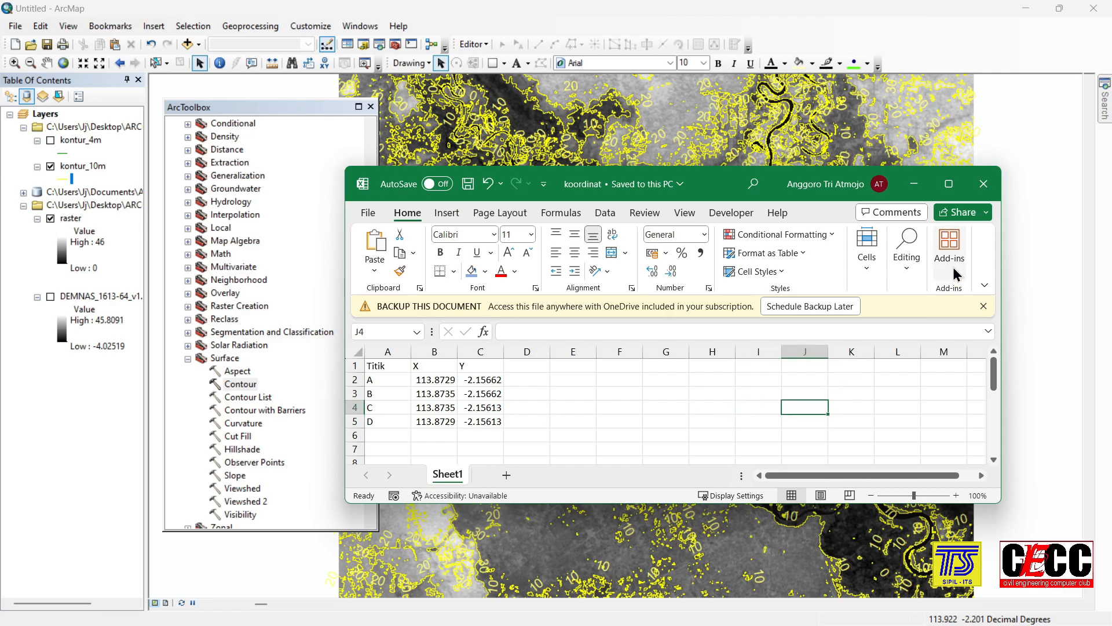
pyautogui.click(983, 183)
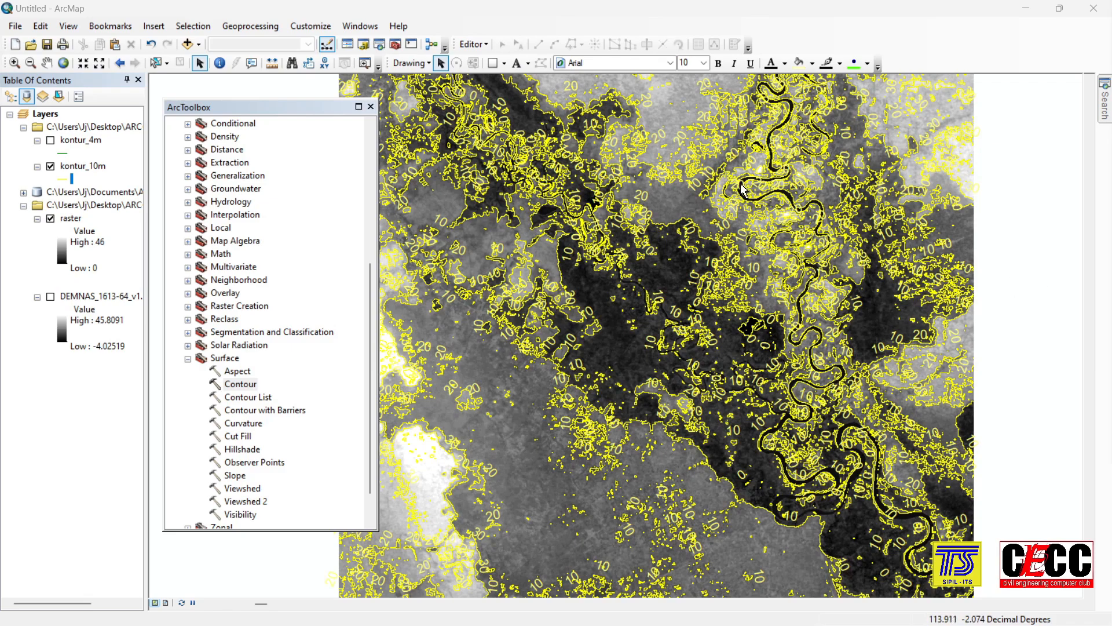
# Step: Close the ArcToolbox window in ArcMap and hide the kontur_10m layer
pyautogui.click(370, 107)
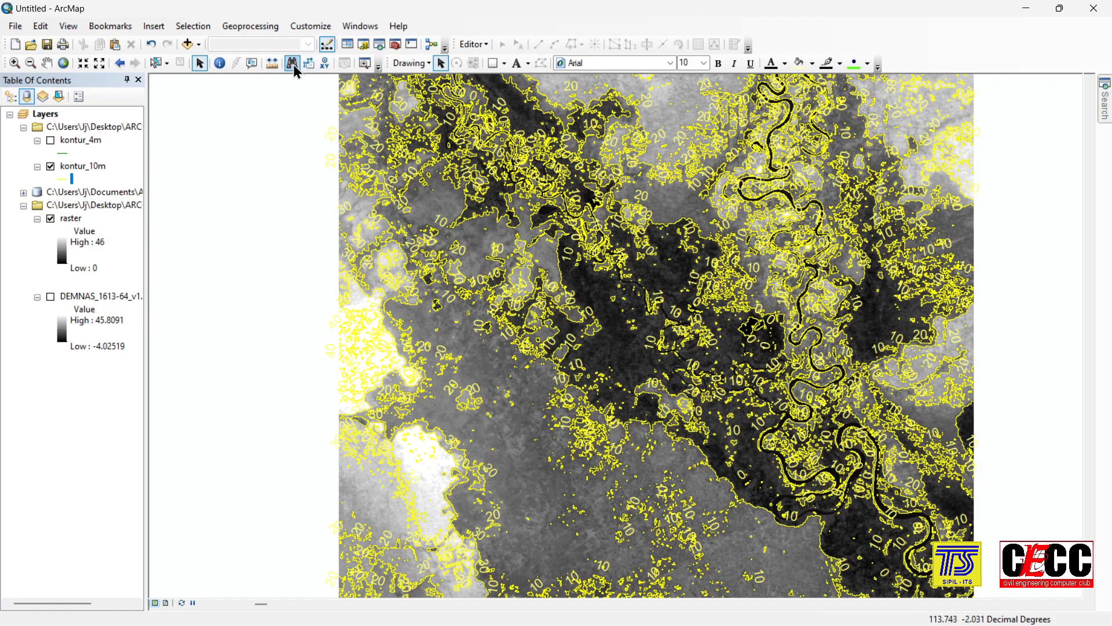
pyautogui.click(50, 166)
# Step: Add the Sheet1$ table from koordinat.xls in the ARCGIS folder to the map
pyautogui.click(187, 44)
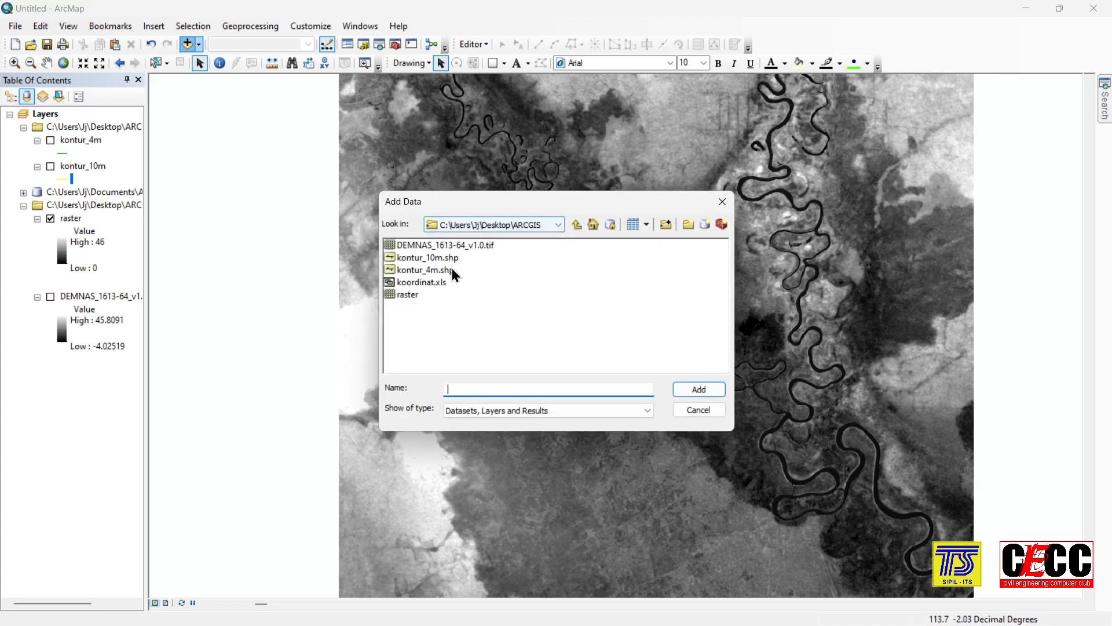
pyautogui.click(537, 225)
pyautogui.click(537, 224)
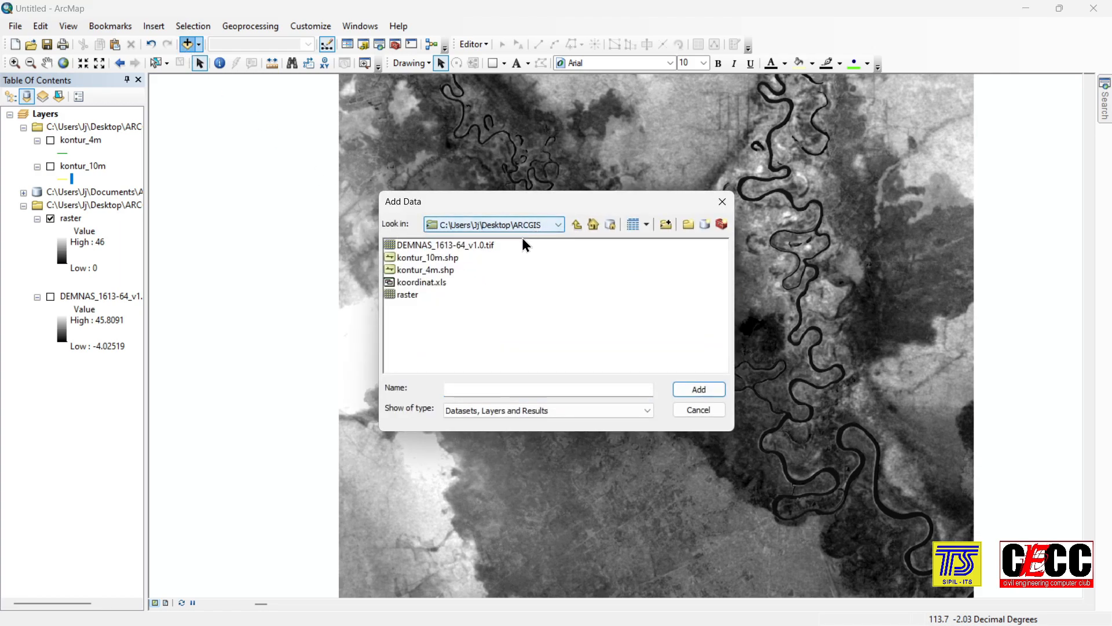
pyautogui.click(425, 283)
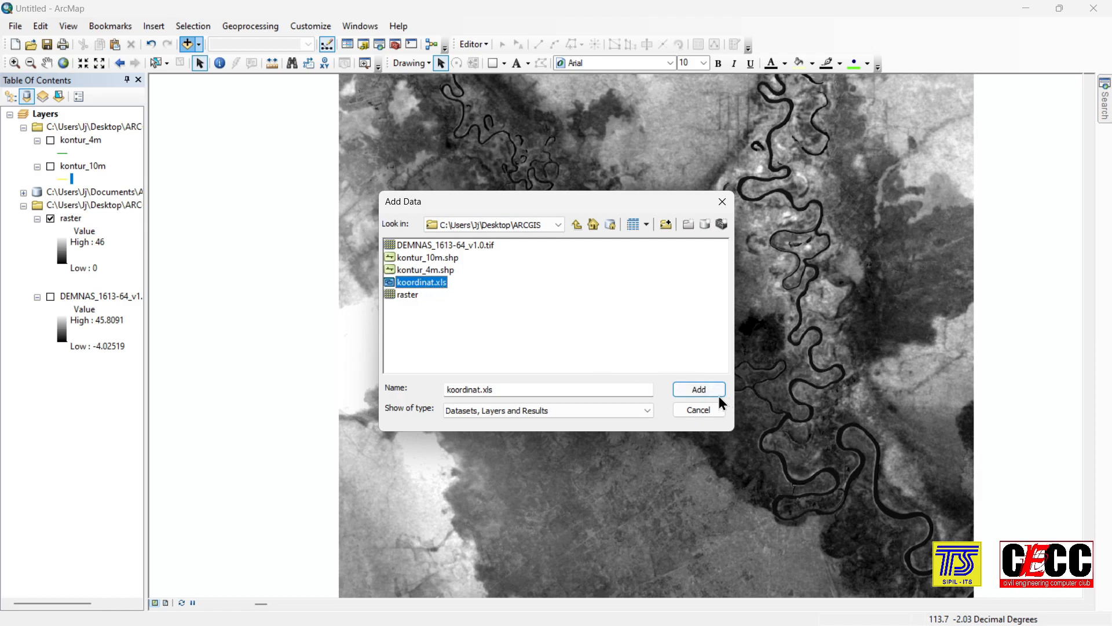
pyautogui.click(701, 392)
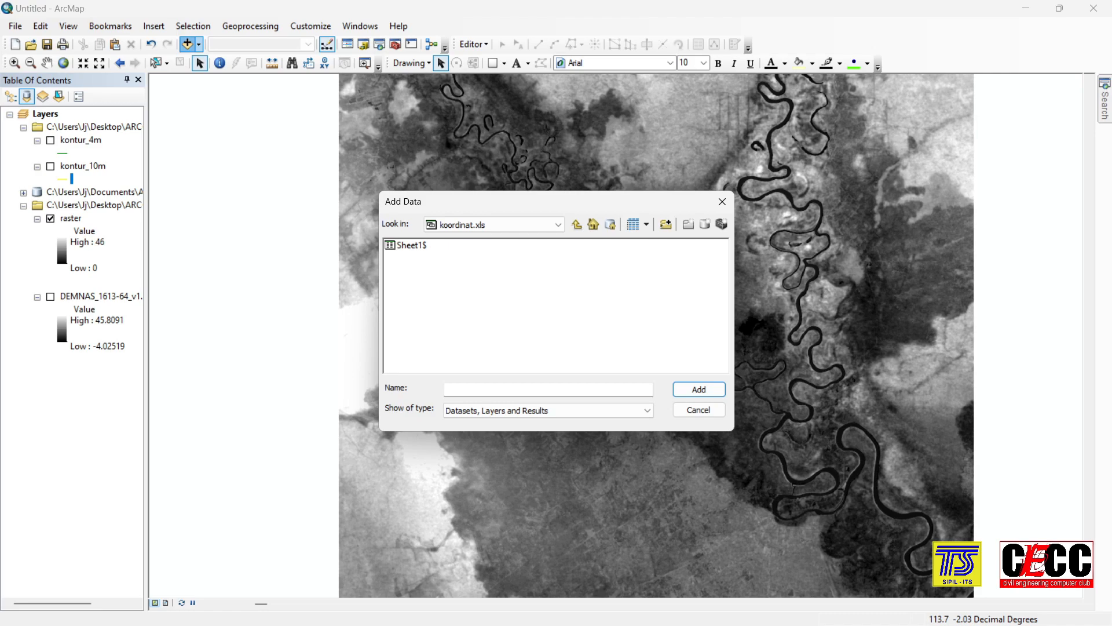
pyautogui.hotkey('alt', 'Tab')
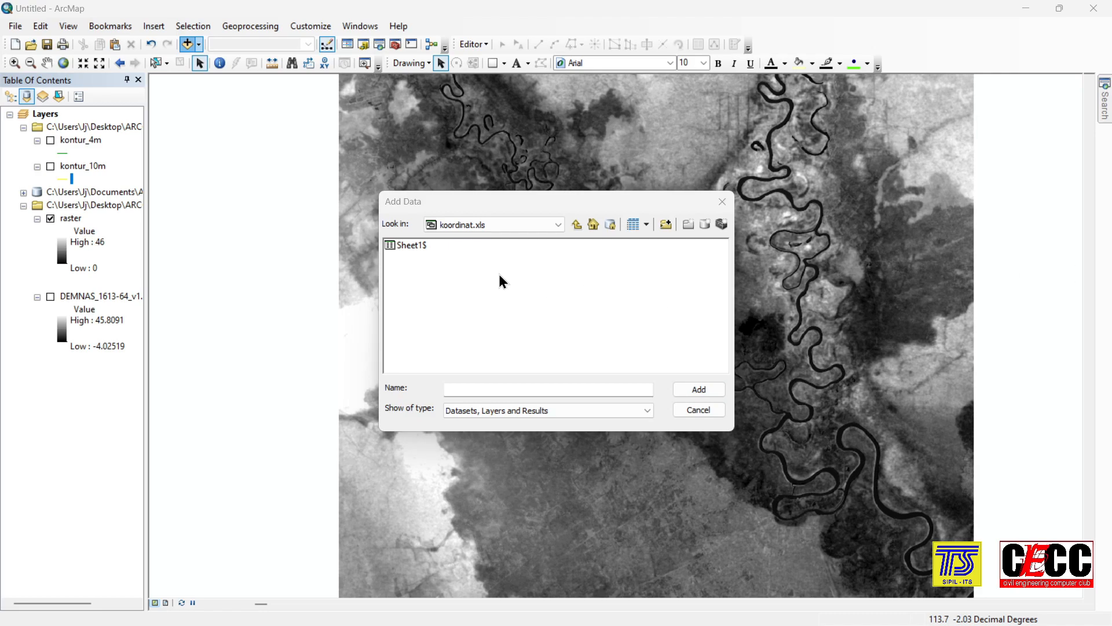
pyautogui.click(558, 326)
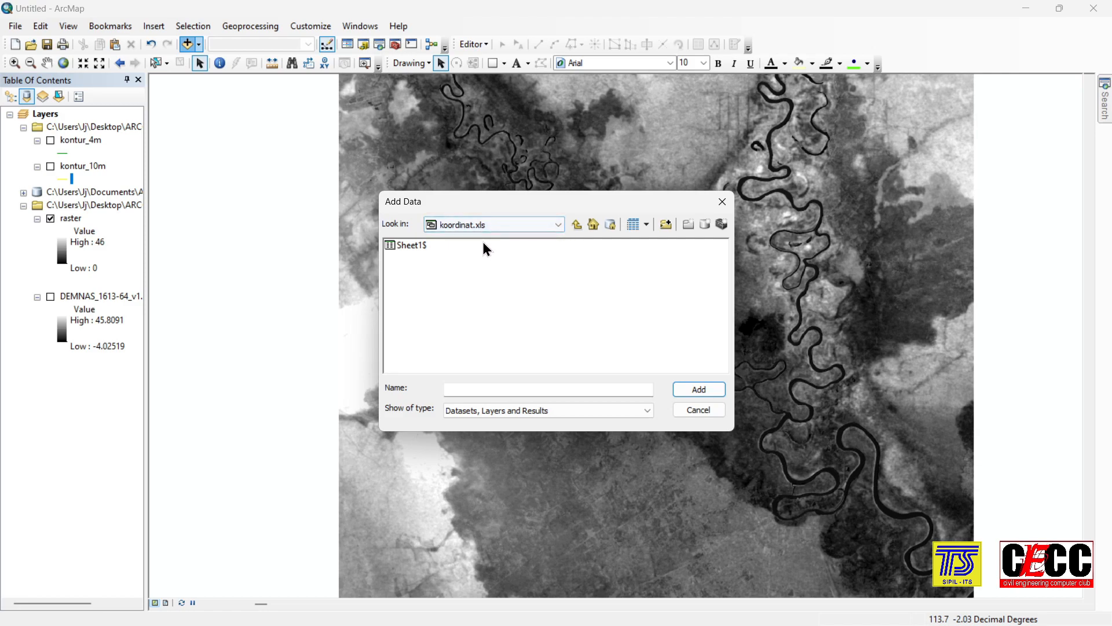
pyautogui.click(420, 249)
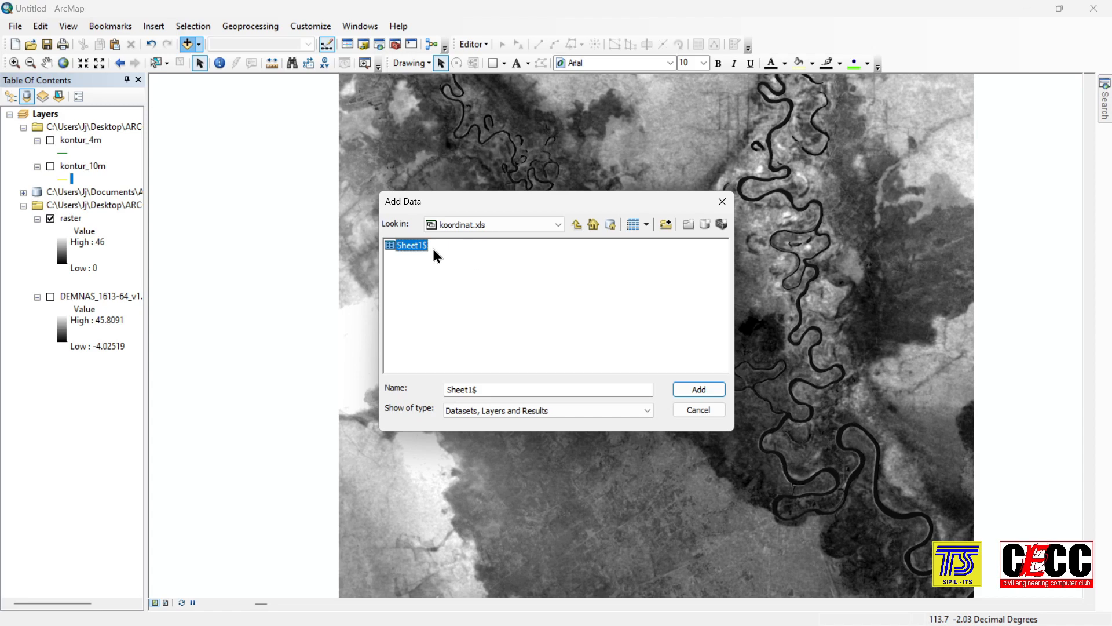
pyautogui.click(687, 388)
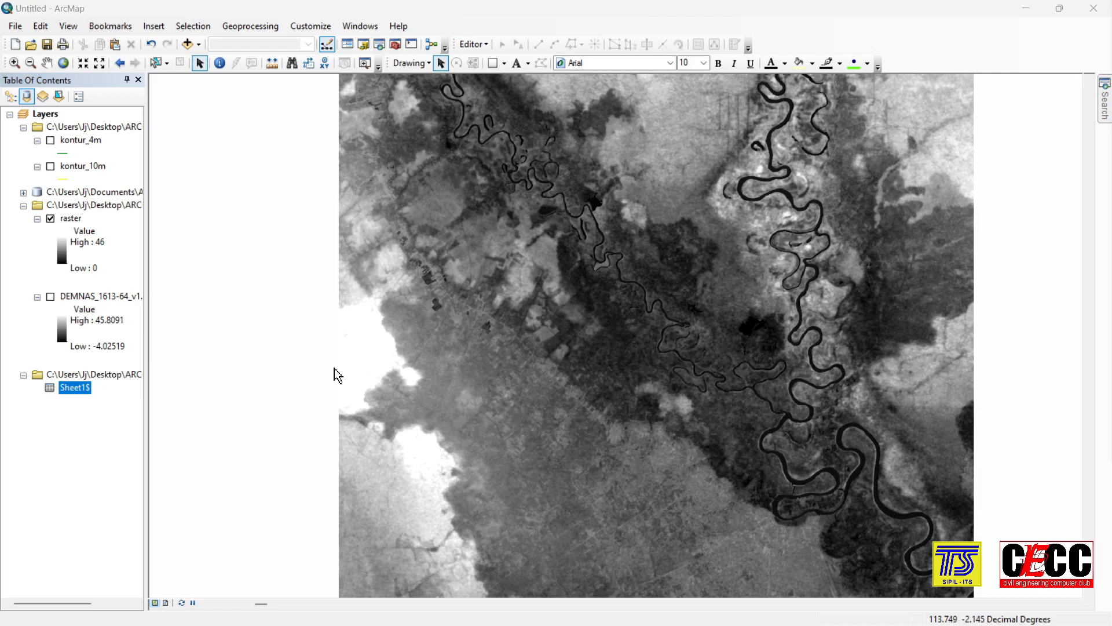
# Step: Display the Sheet1$ table as XY points using fields X and Y and the WGS 1984 geographic coordinate system
pyautogui.rightClick(76, 388)
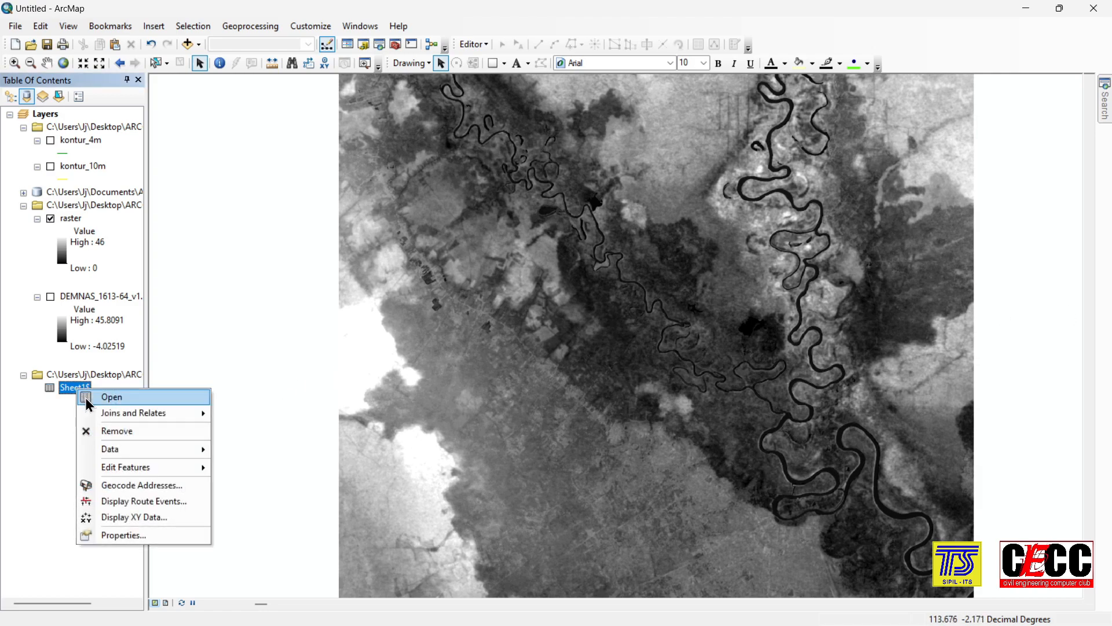
pyautogui.click(142, 512)
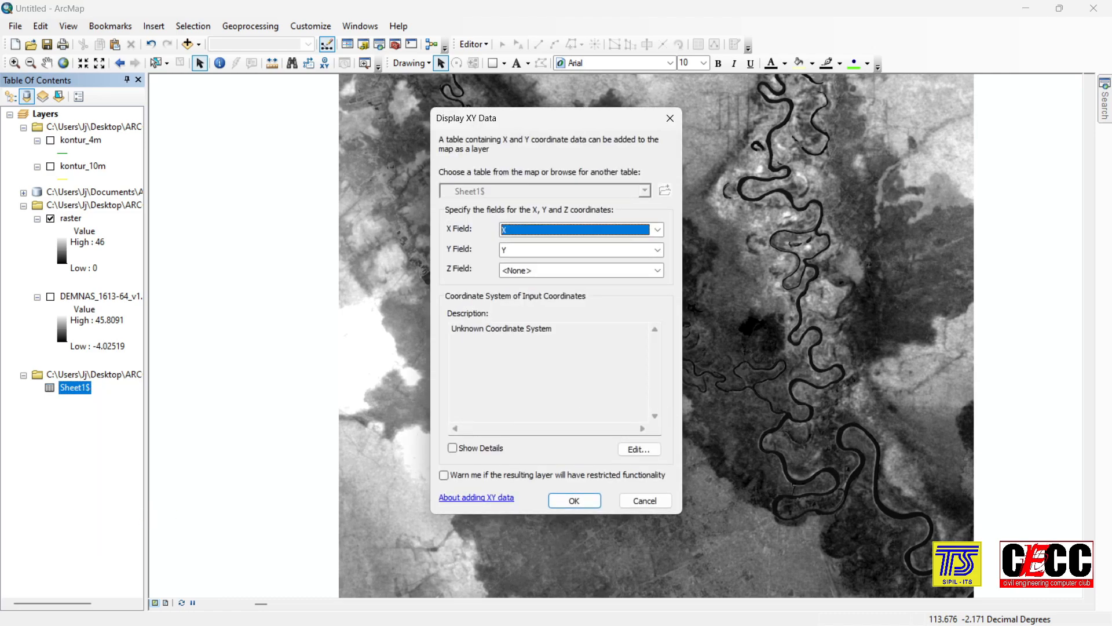
pyautogui.click(643, 451)
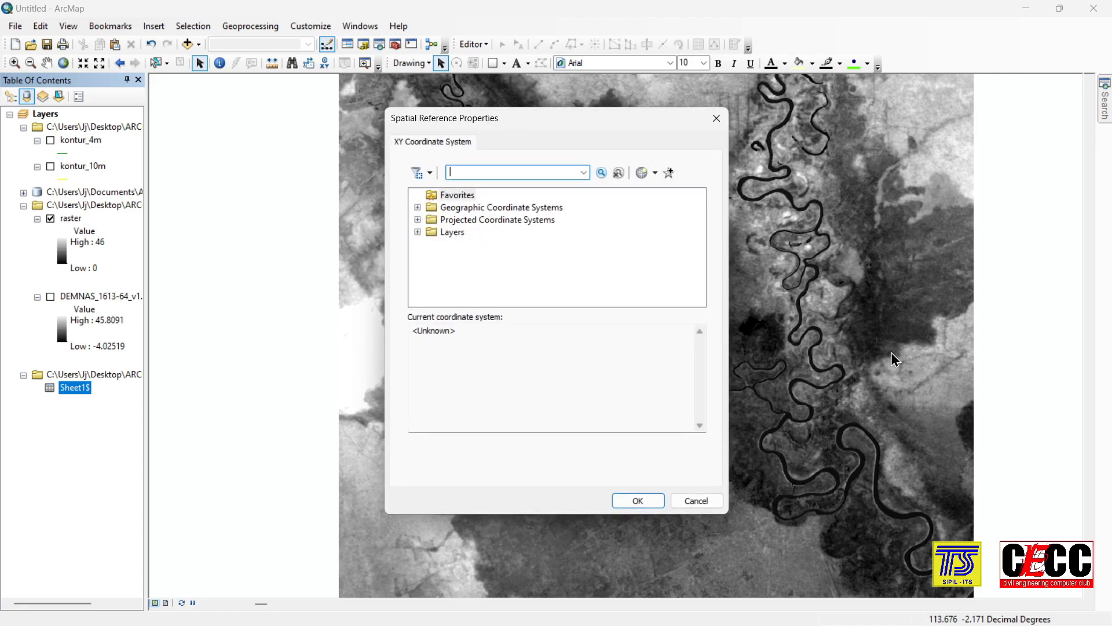
pyautogui.doubleClick(498, 206)
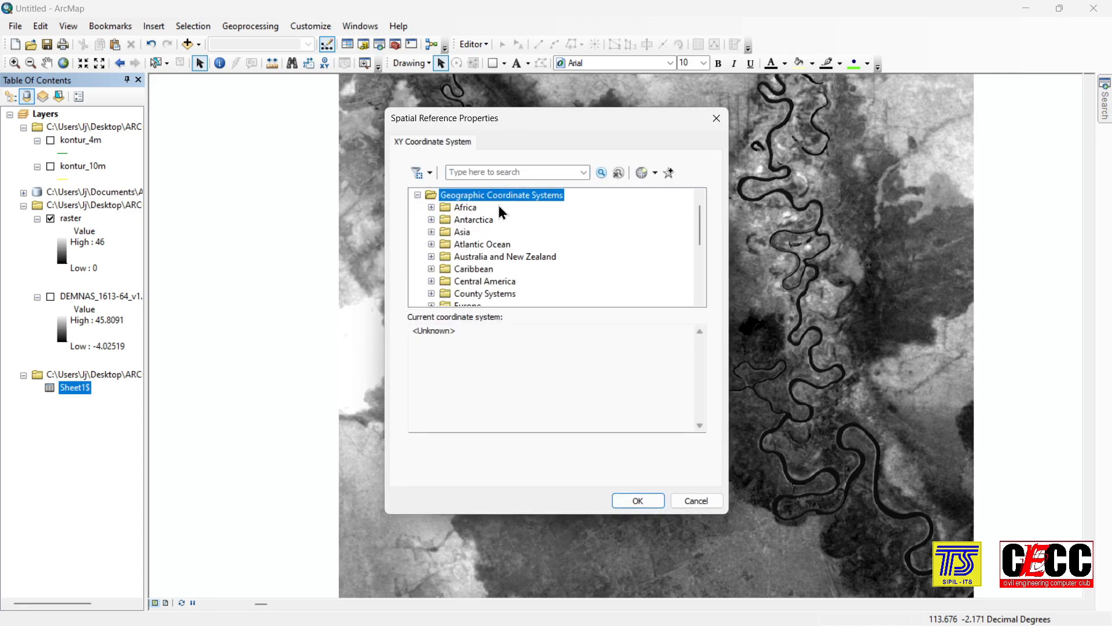
pyautogui.scroll(-4, 514, 232)
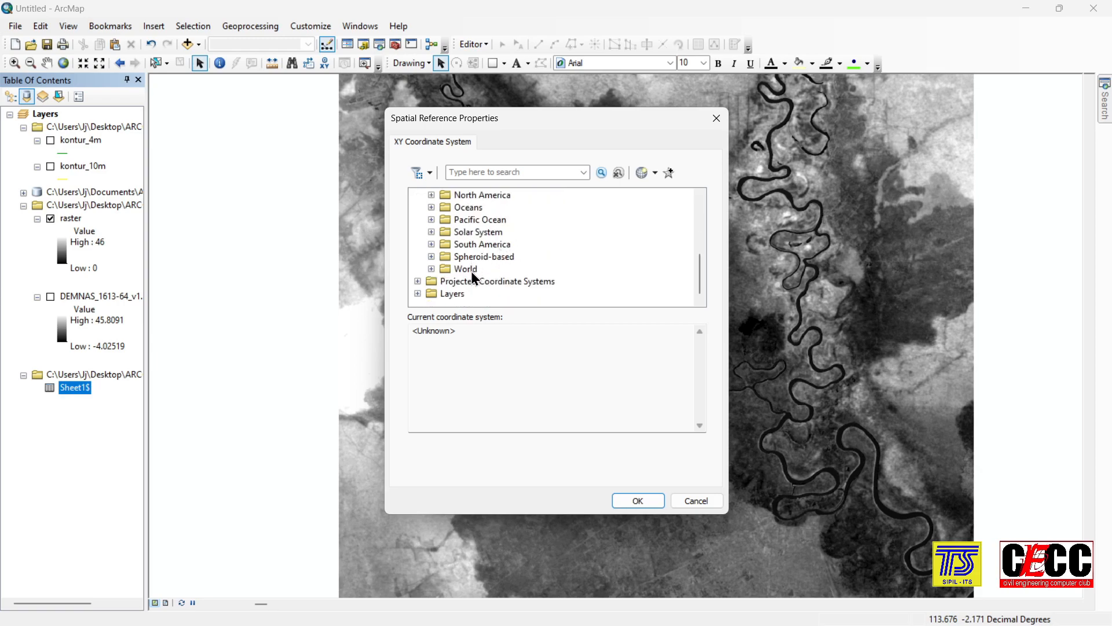
pyautogui.doubleClick(471, 270)
pyautogui.scroll(-6, 479, 259)
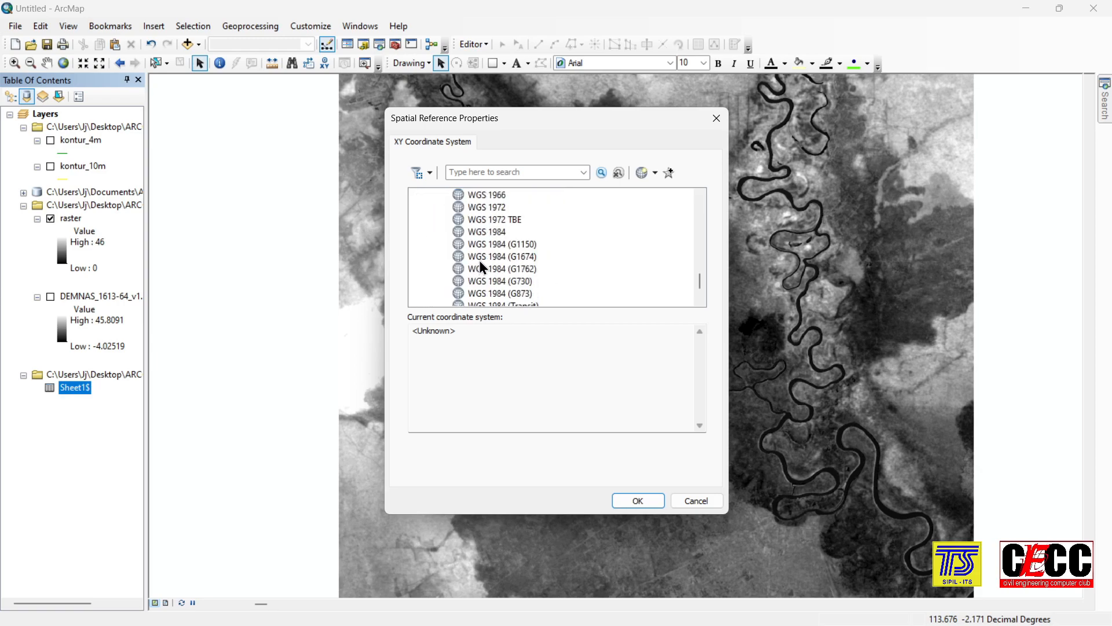
pyautogui.click(486, 233)
pyautogui.click(660, 498)
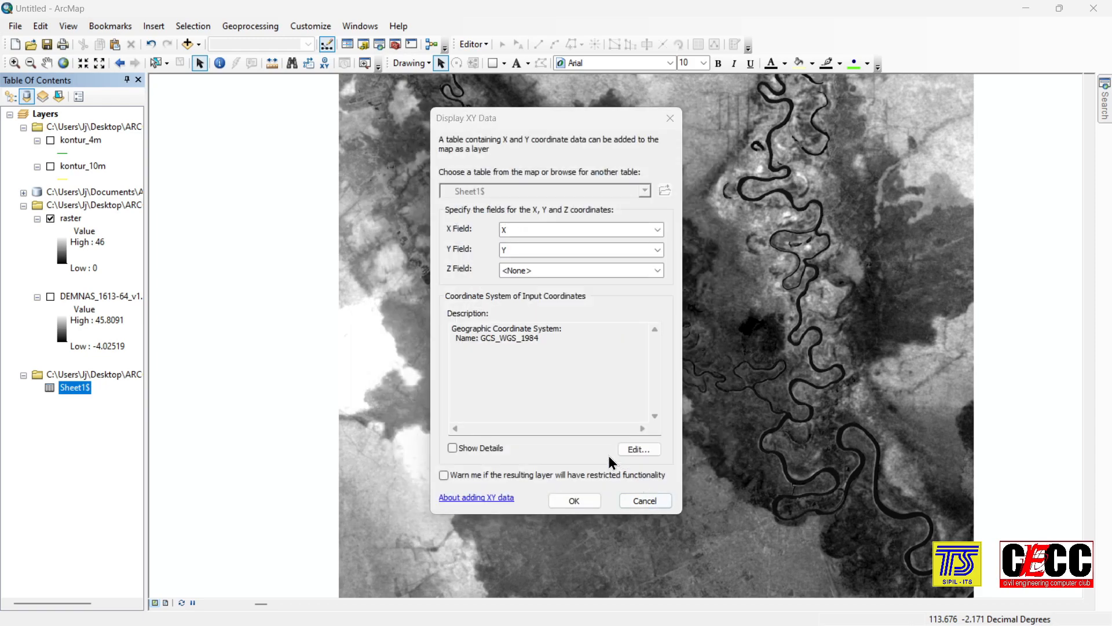
pyautogui.click(589, 500)
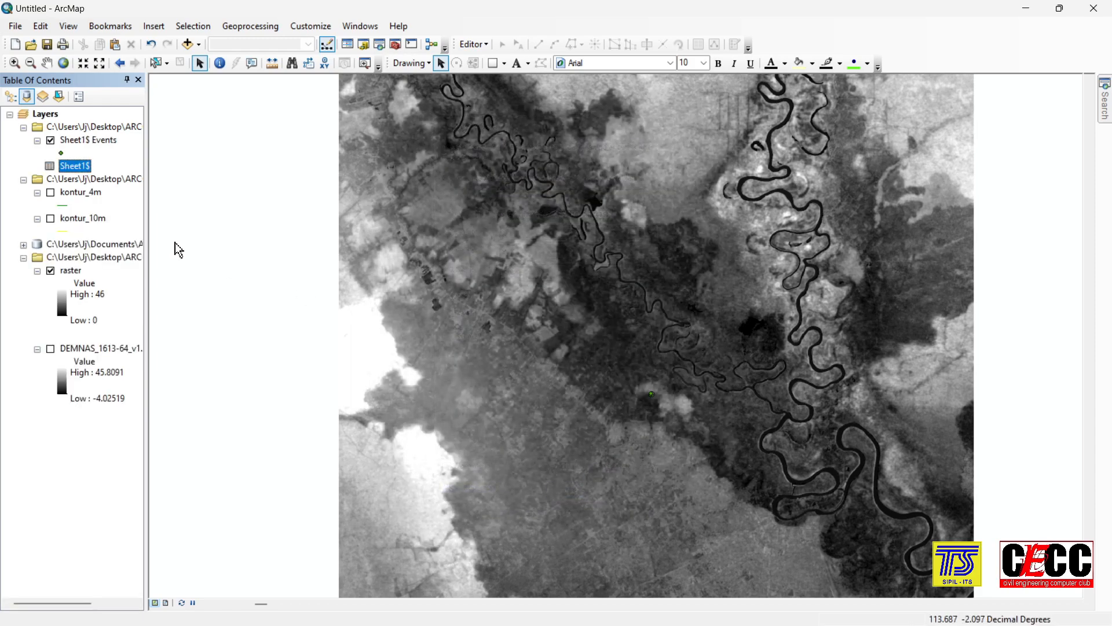
# Step: Export all features of the Sheet1$ Events layer as koordinattitik.shp in the ARCGIS folder and add the result to the map
pyautogui.click(84, 141)
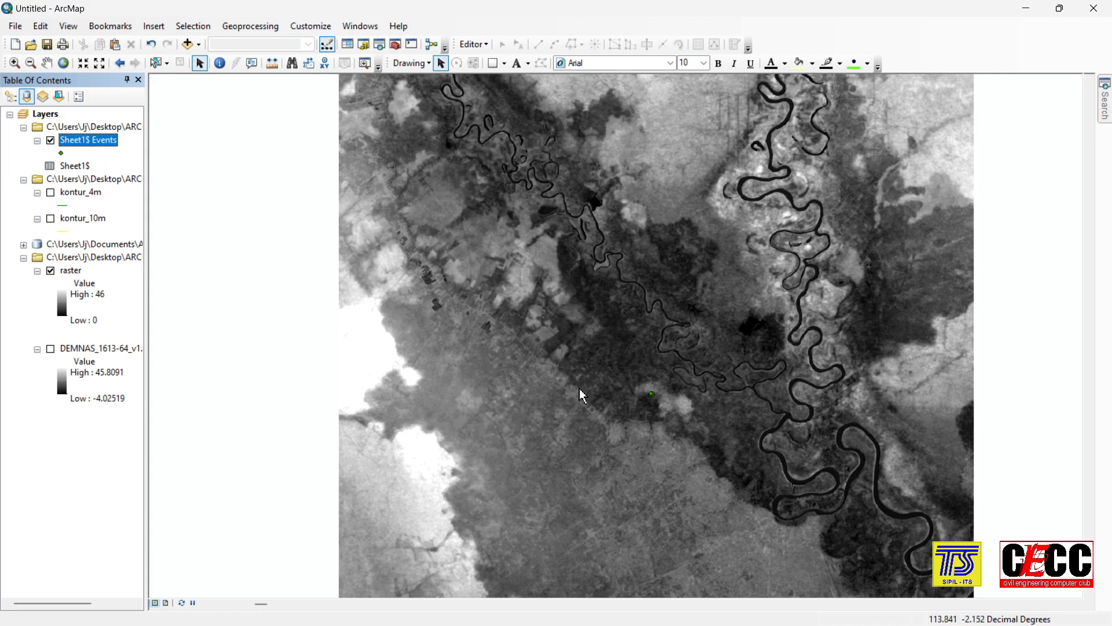
pyautogui.scroll(-1, 653, 400)
pyautogui.scroll(-1, 654, 400)
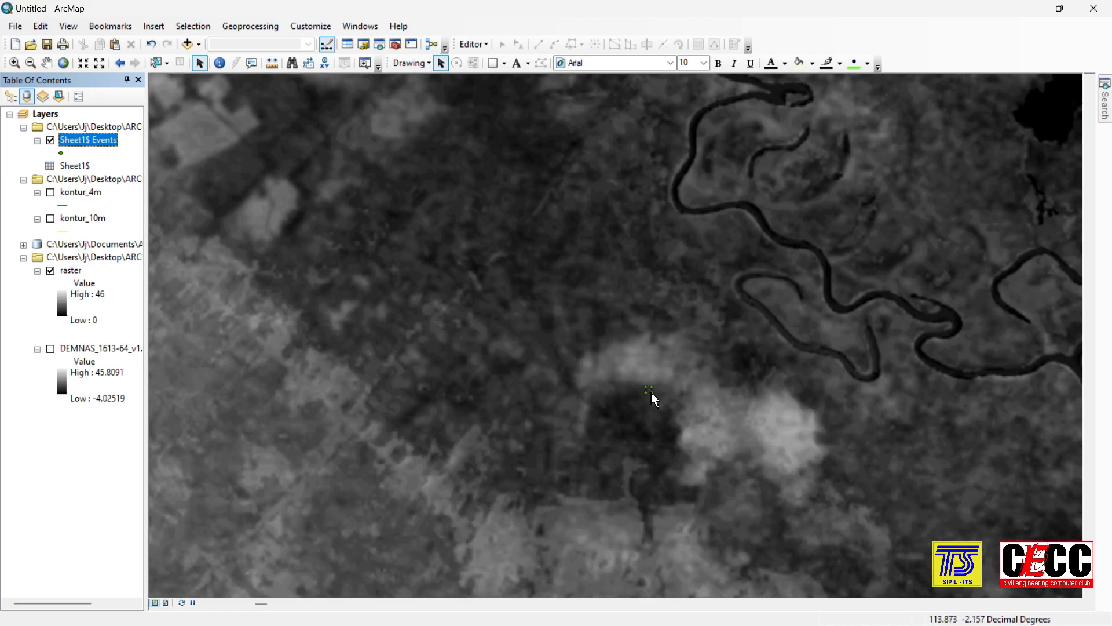
pyautogui.scroll(-1, 653, 400)
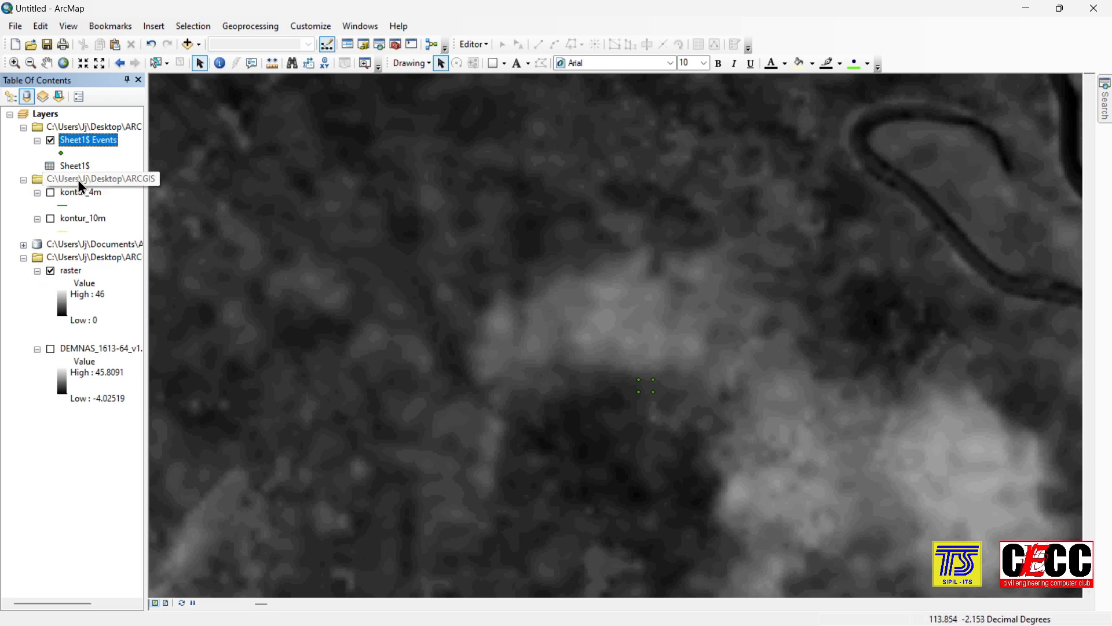
pyautogui.rightClick(92, 141)
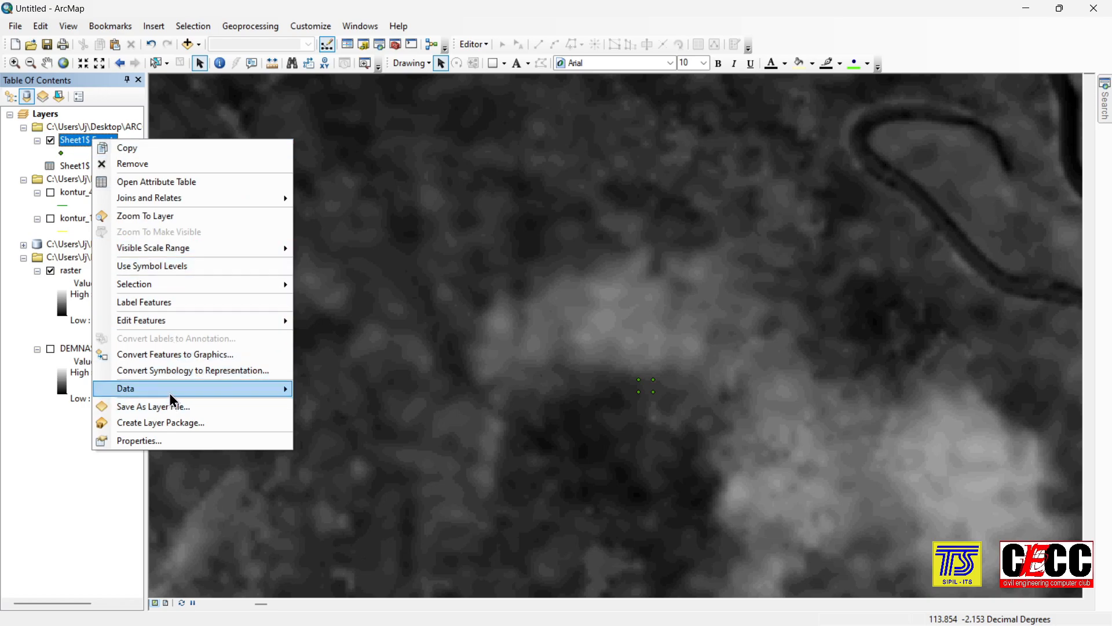
pyautogui.moveTo(214, 396)
pyautogui.click(377, 404)
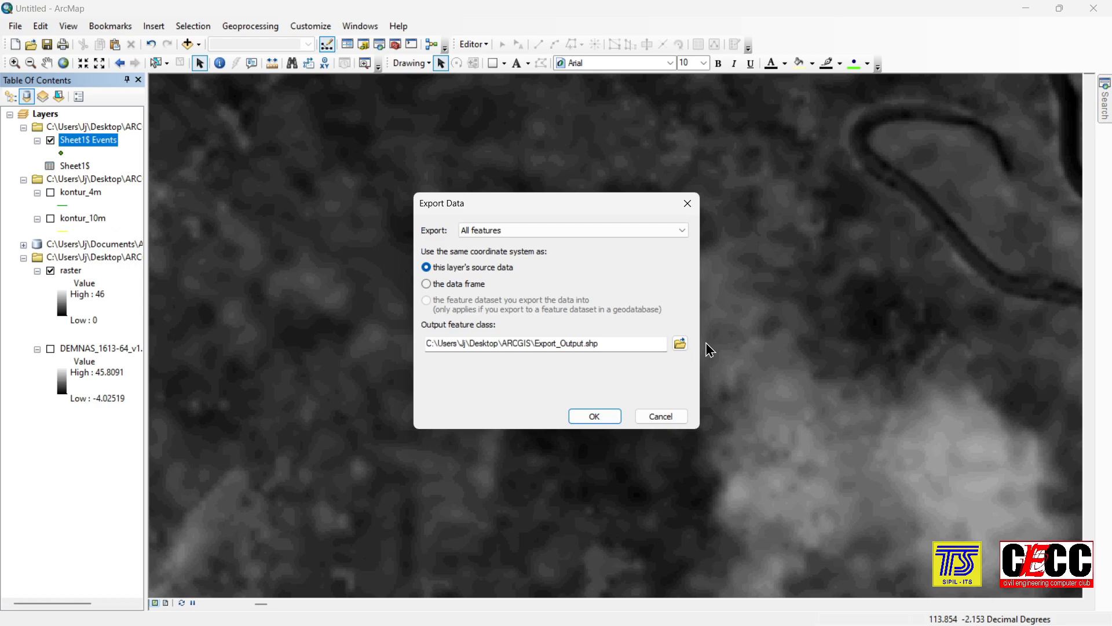
pyautogui.click(679, 343)
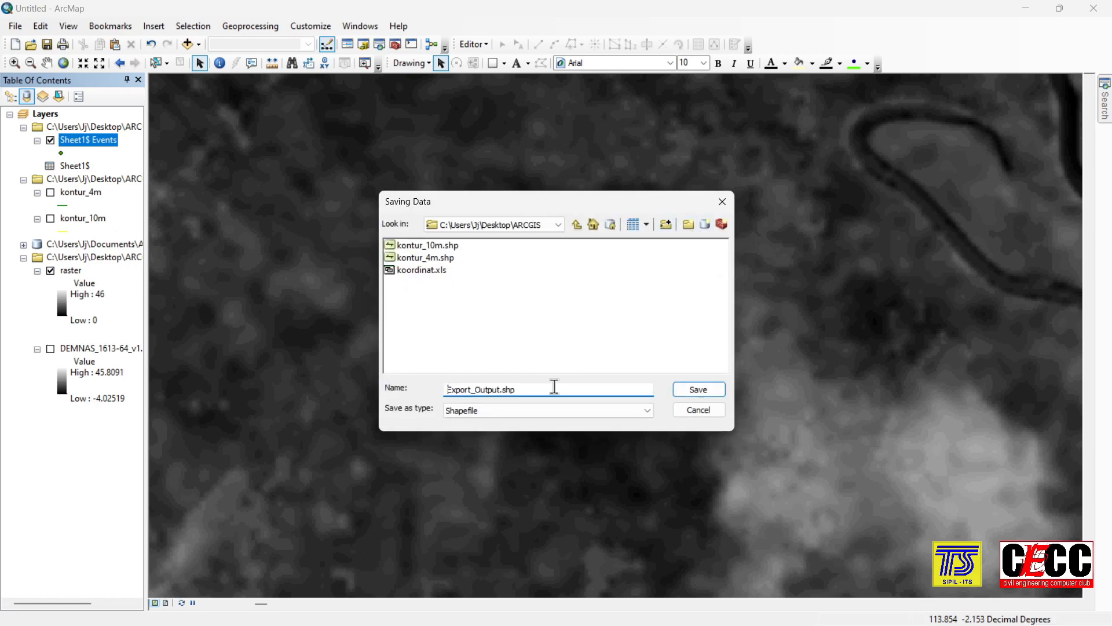
pyautogui.doubleClick(555, 387)
pyautogui.write('koo')
pyautogui.click(697, 389)
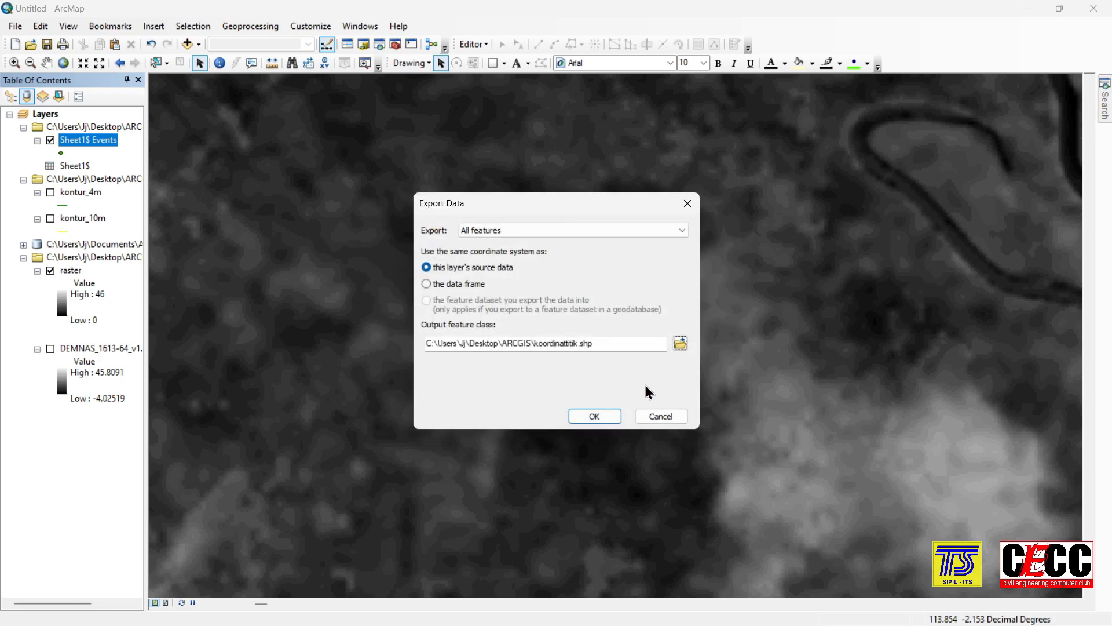
pyautogui.click(590, 422)
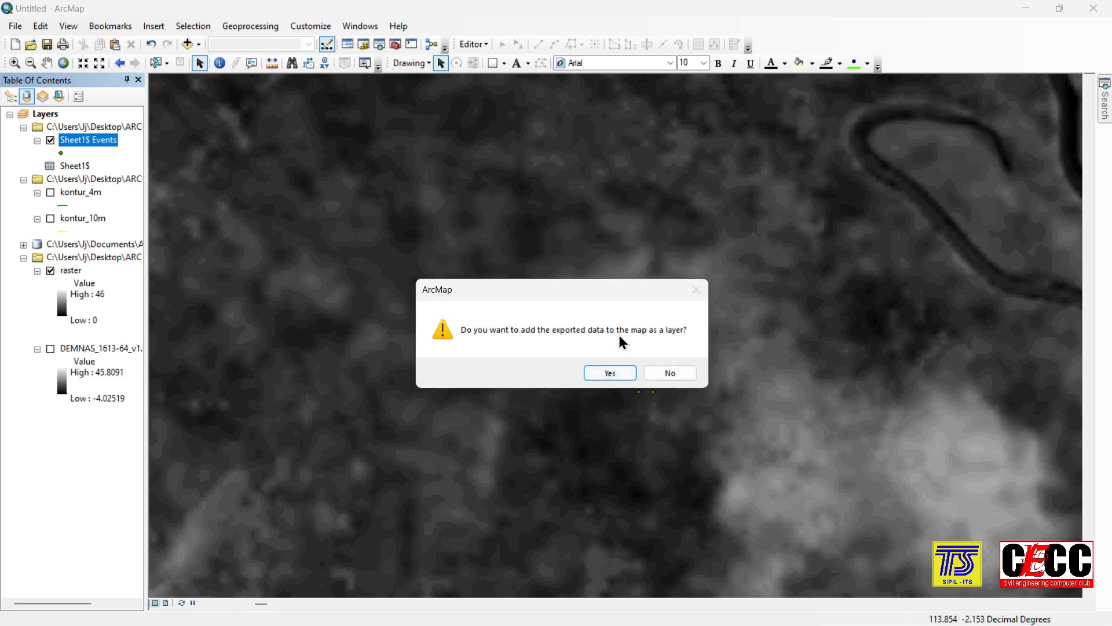
pyautogui.click(620, 375)
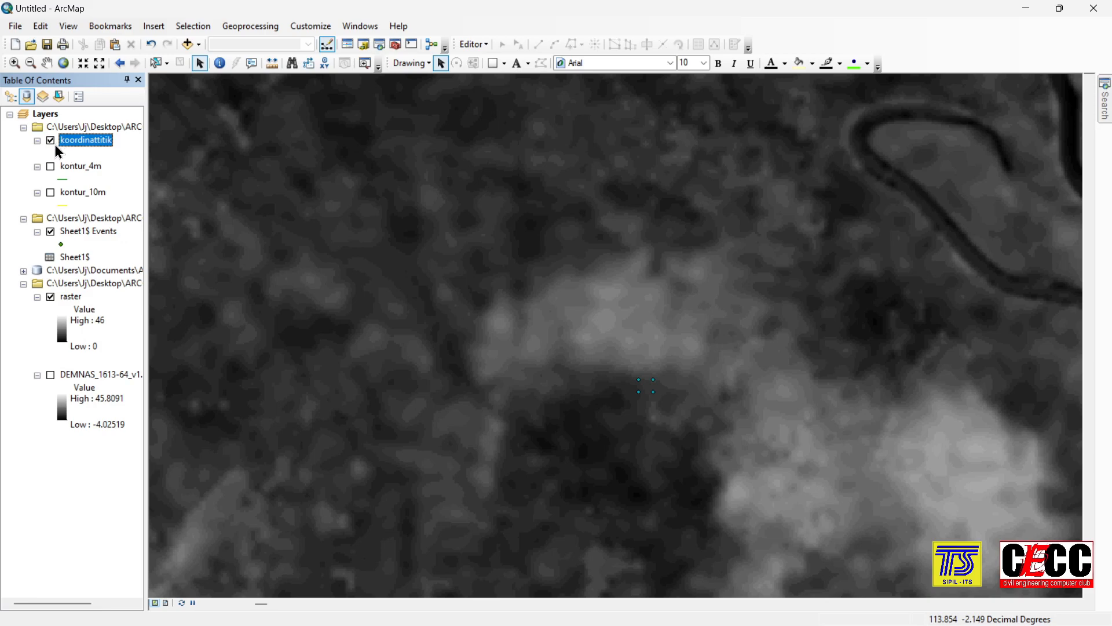
# Step: Hide the Sheet1$ Events layer and change the koordinattitik point symbol to Pentagon 3
pyautogui.click(52, 233)
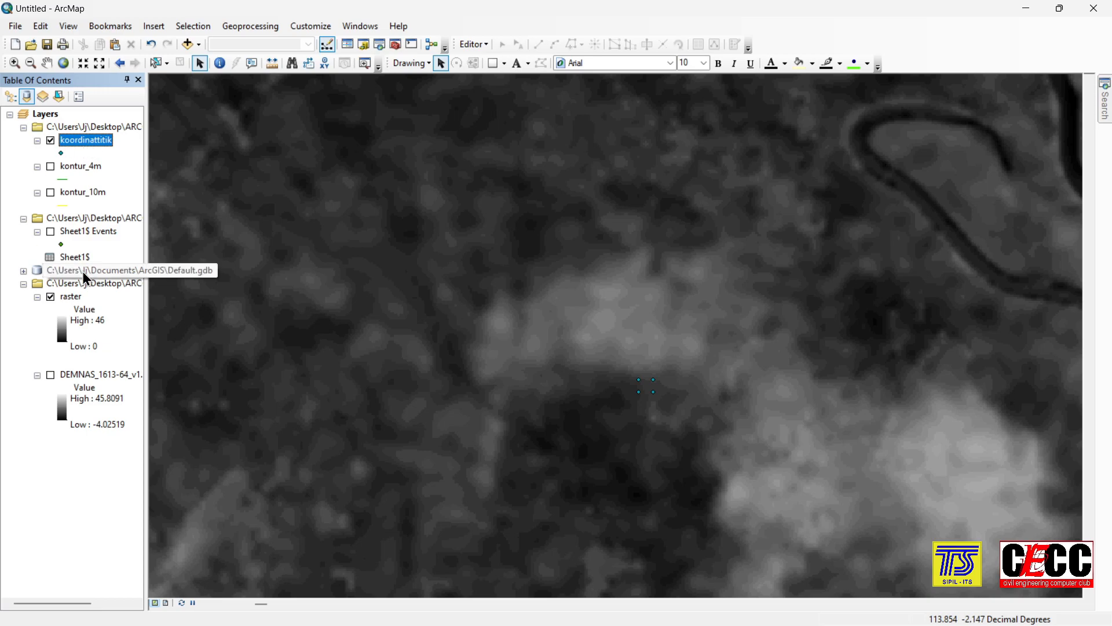
pyautogui.click(60, 153)
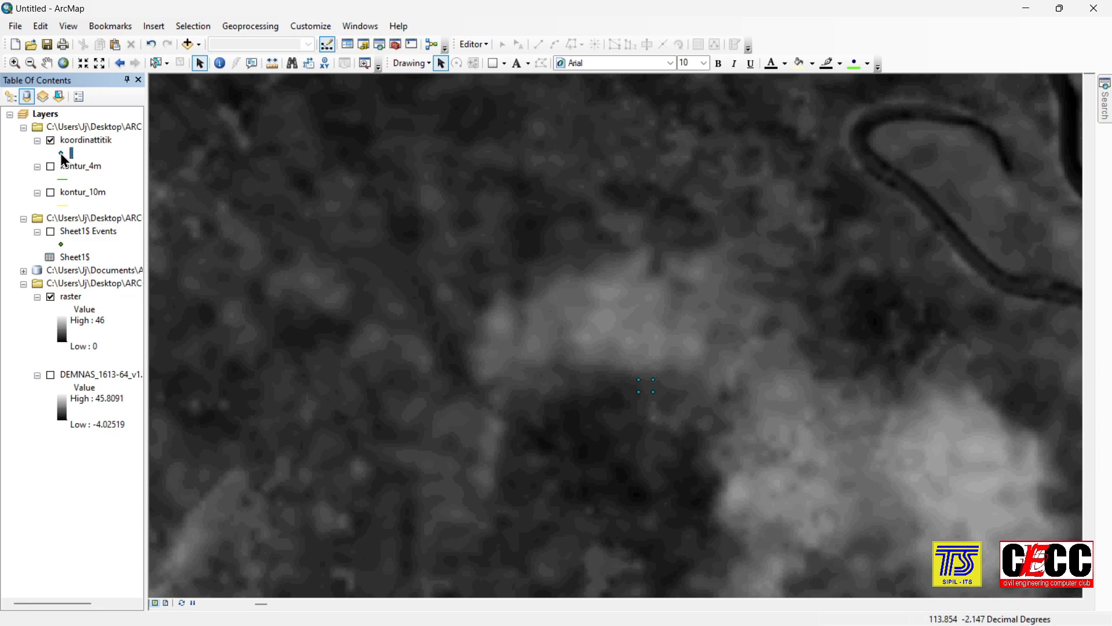
pyautogui.scroll(-10, 549, 325)
pyautogui.scroll(7, 548, 320)
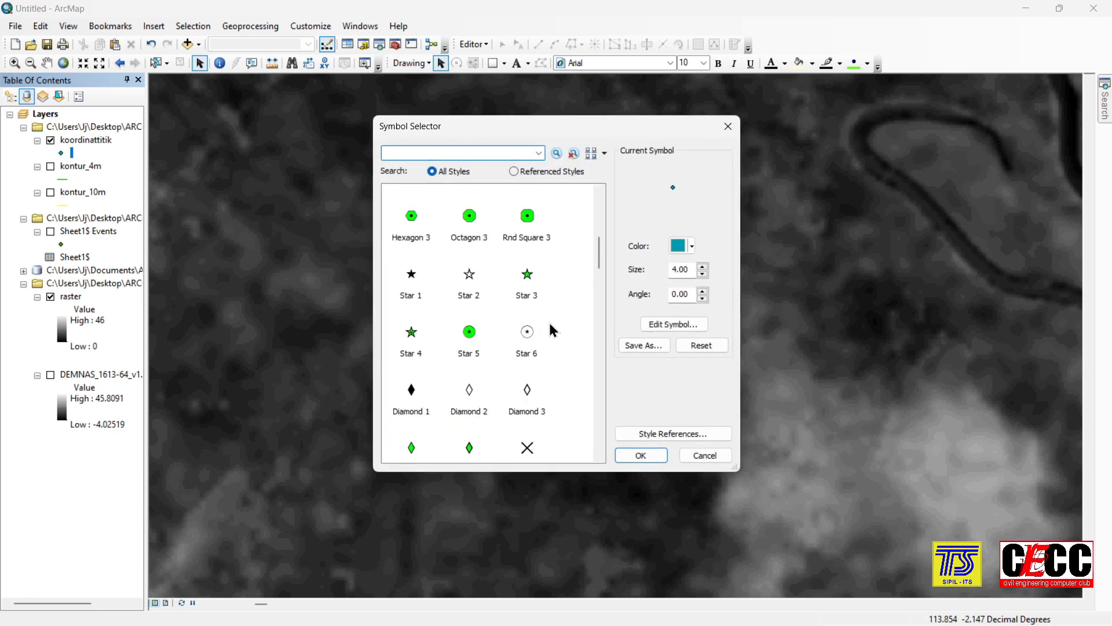
pyautogui.click(527, 246)
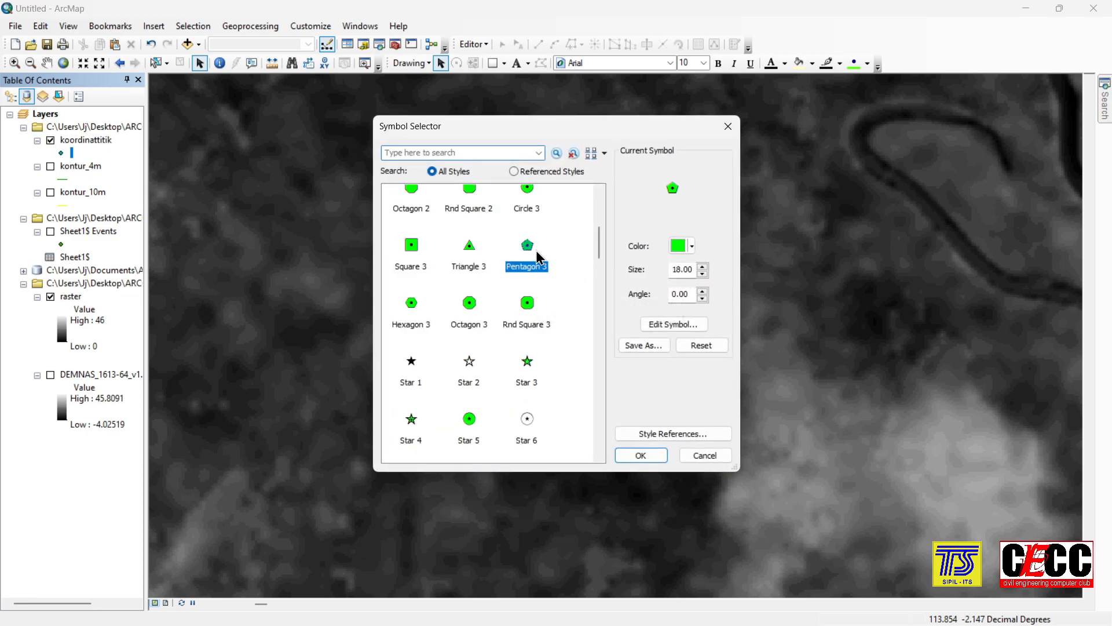
pyautogui.click(659, 456)
pyautogui.scroll(3, 665, 405)
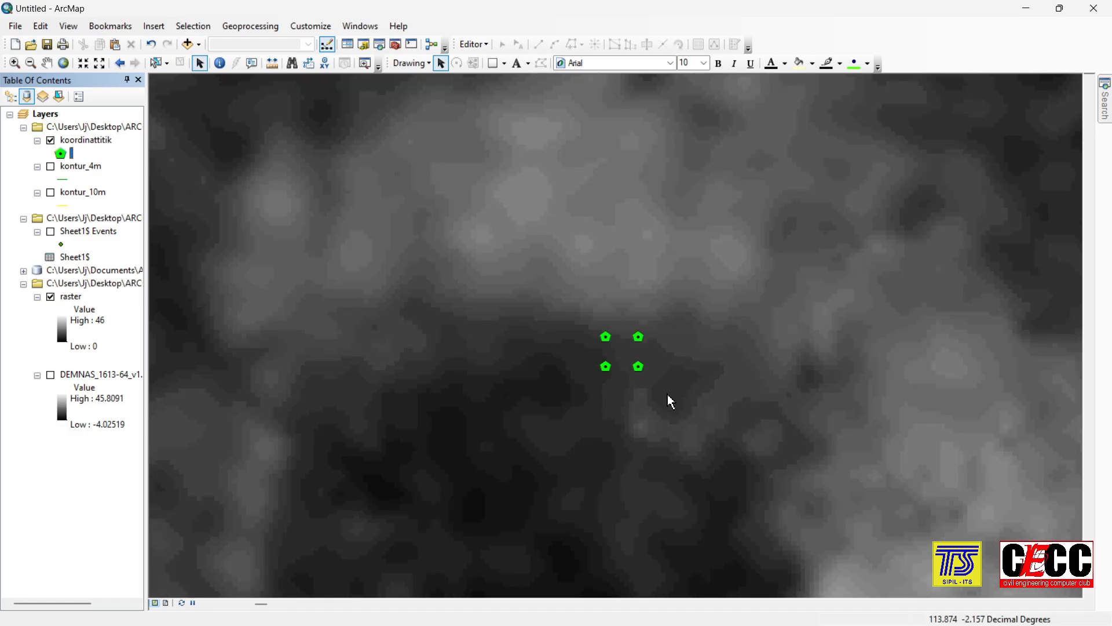
pyautogui.scroll(2, 637, 370)
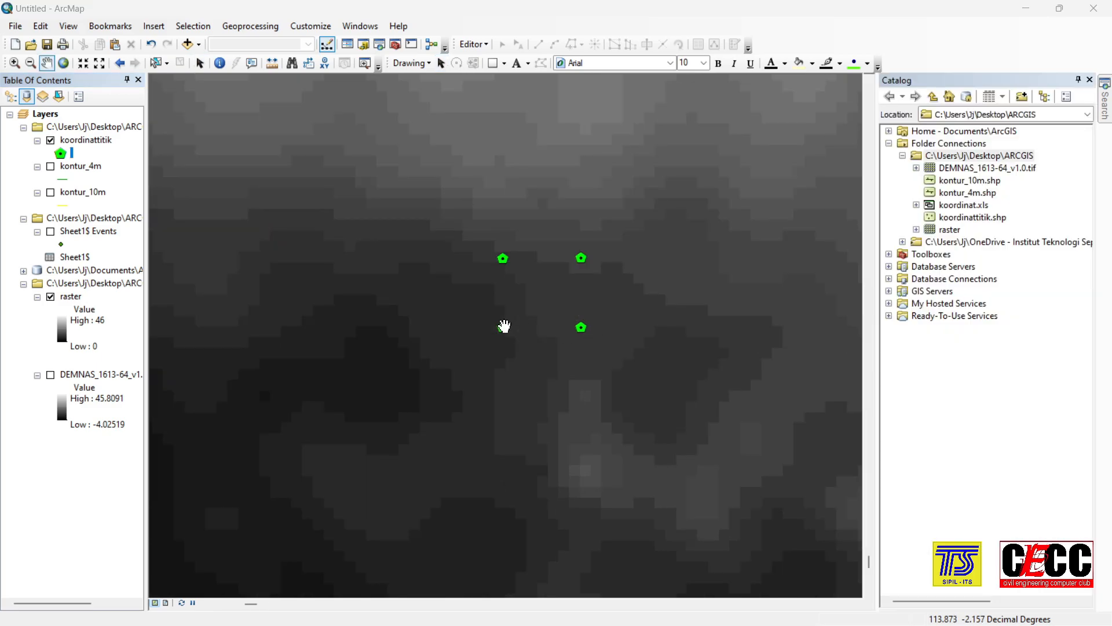
pyautogui.click(1089, 79)
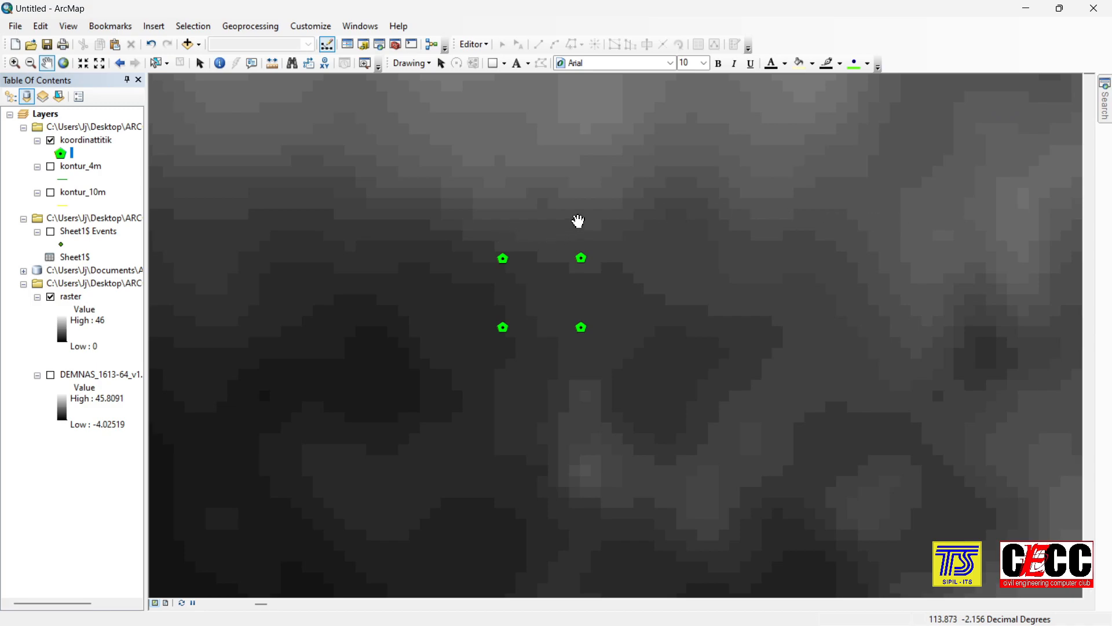
pyautogui.moveTo(579, 216); pyautogui.dragTo(645, 229)
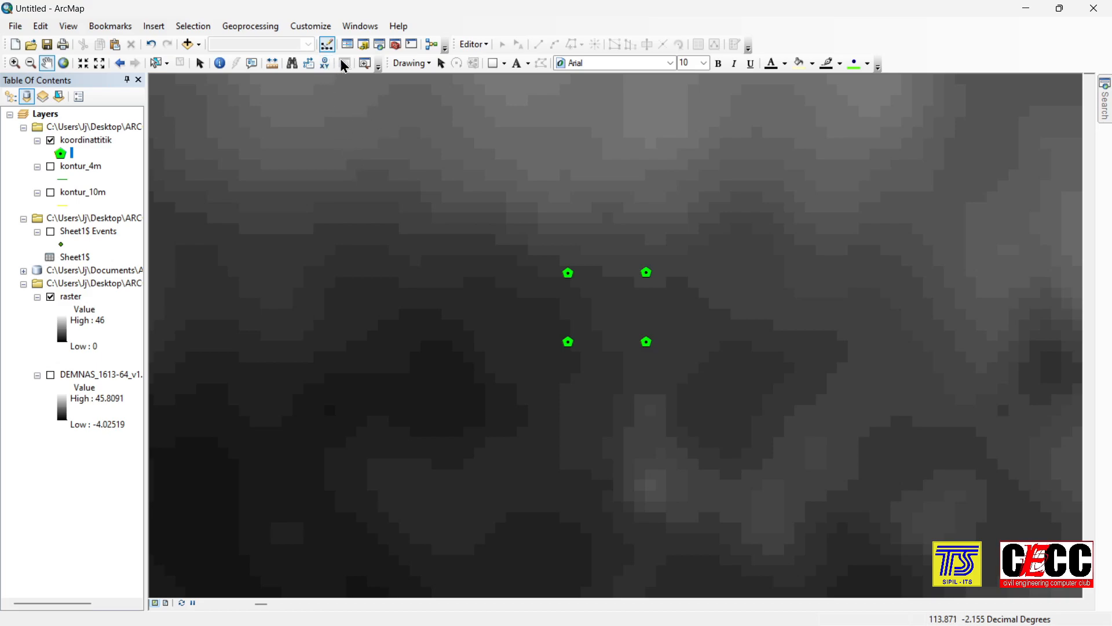
# Step: Start a new shapefile in the ARCGIS folder from the Catalog, named Area with feature type Polygon
pyautogui.click(363, 45)
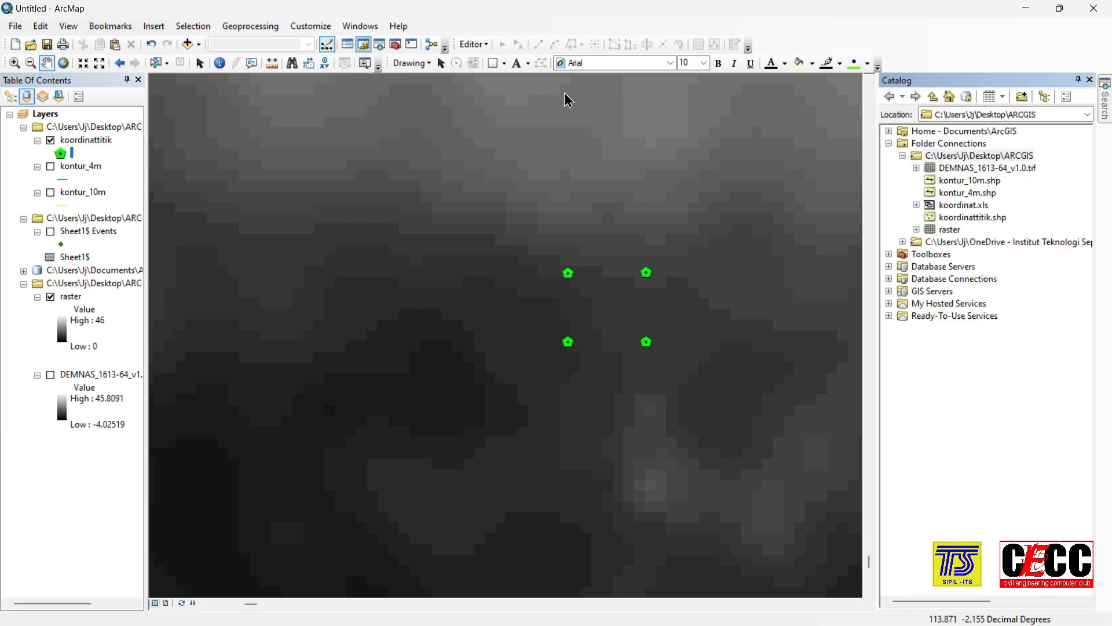
pyautogui.click(902, 155)
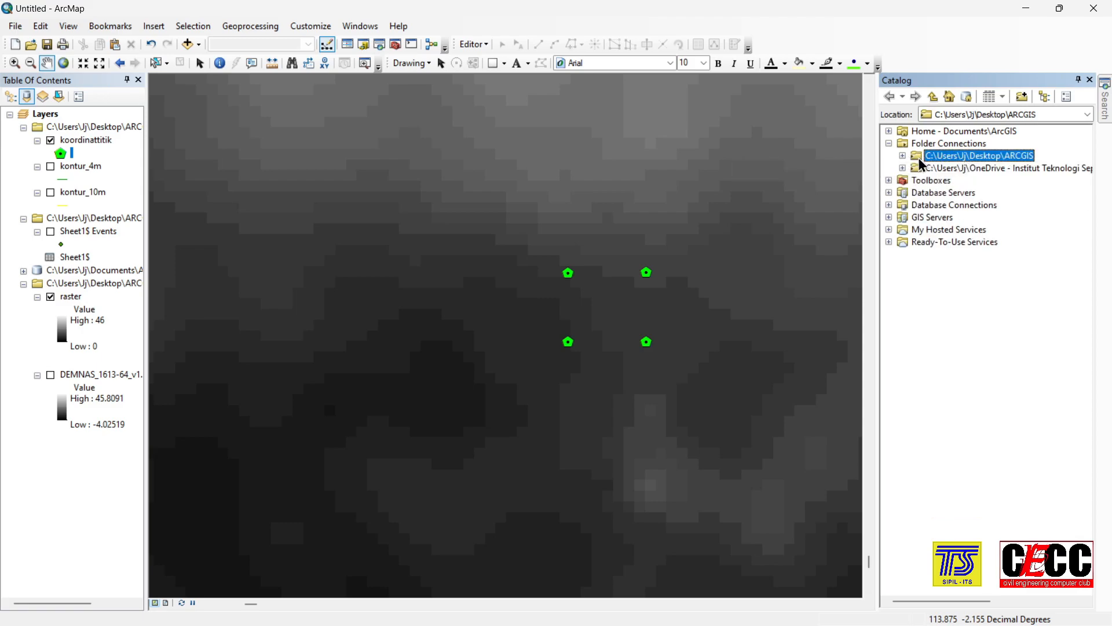
pyautogui.click(901, 159)
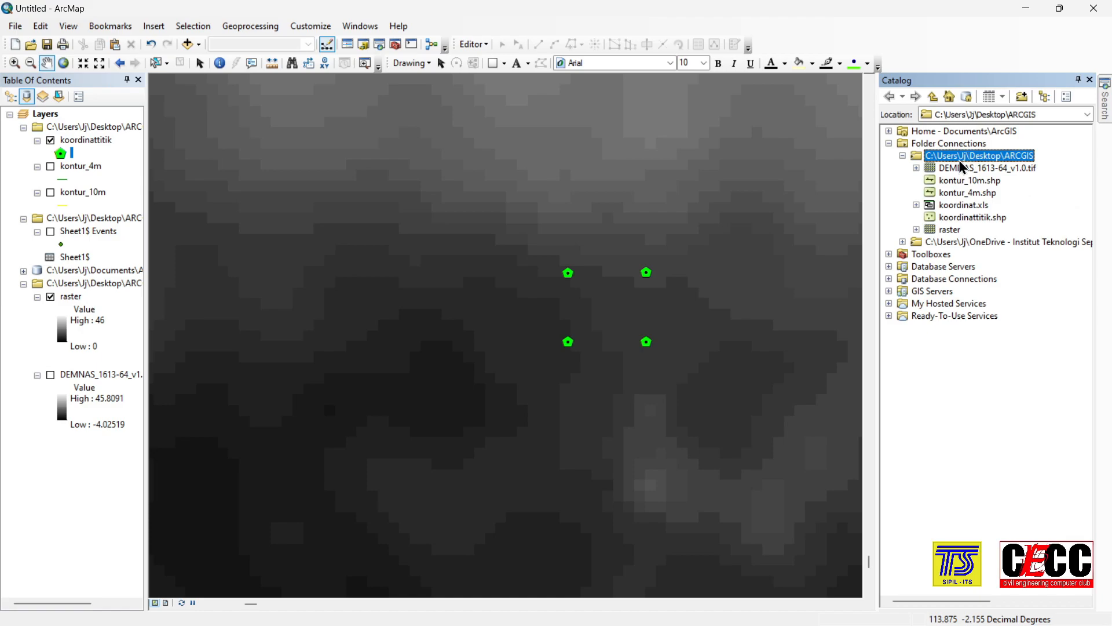
pyautogui.rightClick(976, 161)
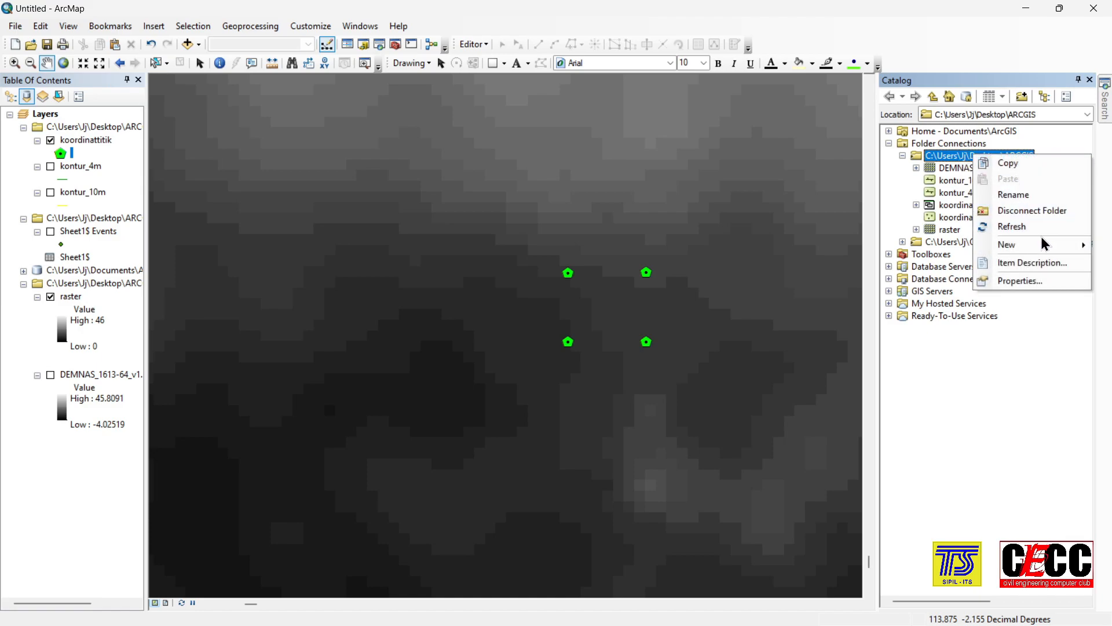
pyautogui.moveTo(1046, 248)
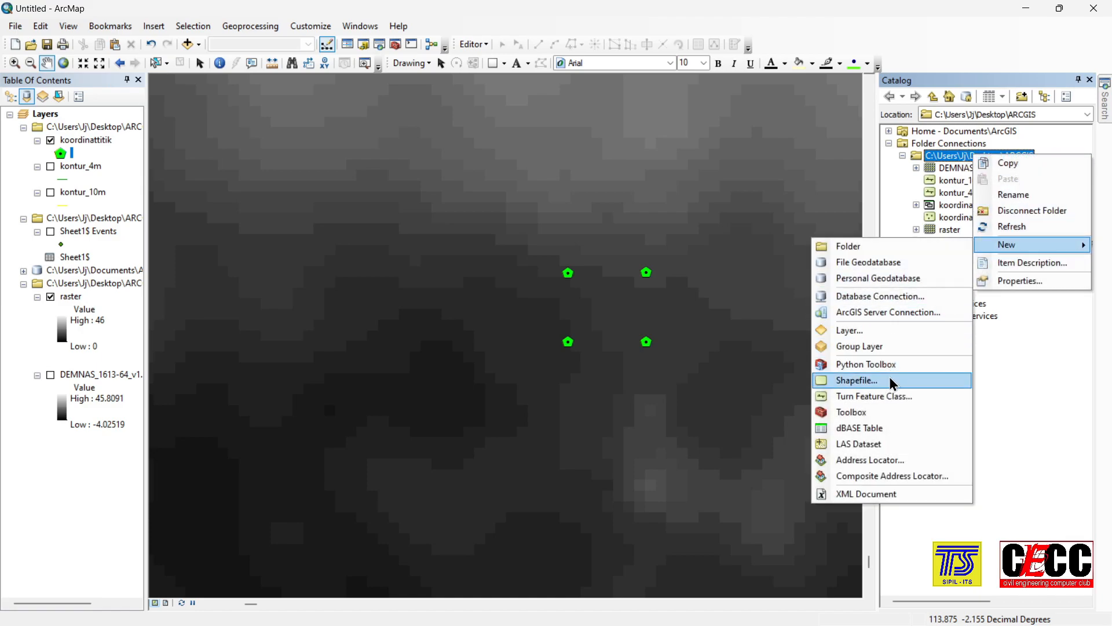
pyautogui.click(894, 383)
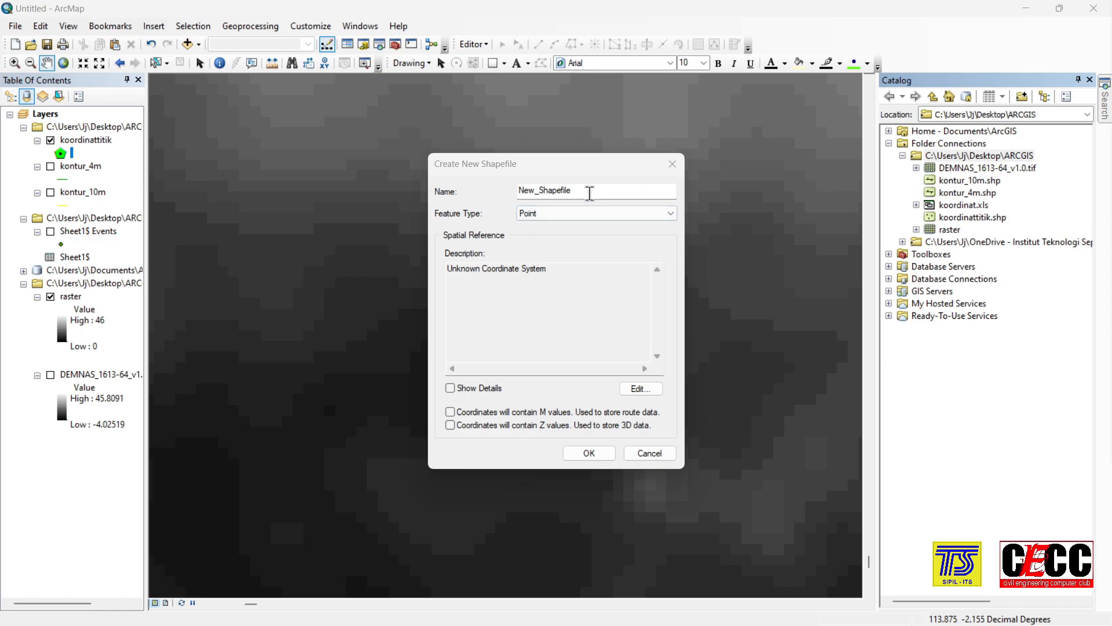
pyautogui.click(590, 192)
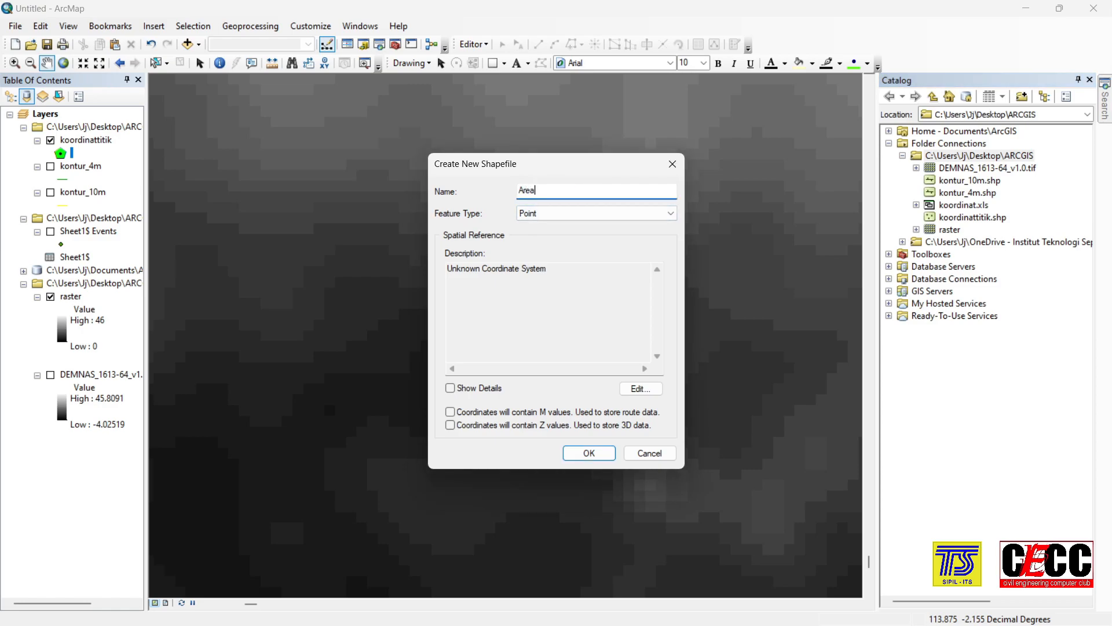
pyautogui.click(607, 221)
pyautogui.click(609, 246)
# Step: Assign the WGS 1984 UTM Zone 49S projected coordinate system to the Area shapefile and create it
pyautogui.click(640, 389)
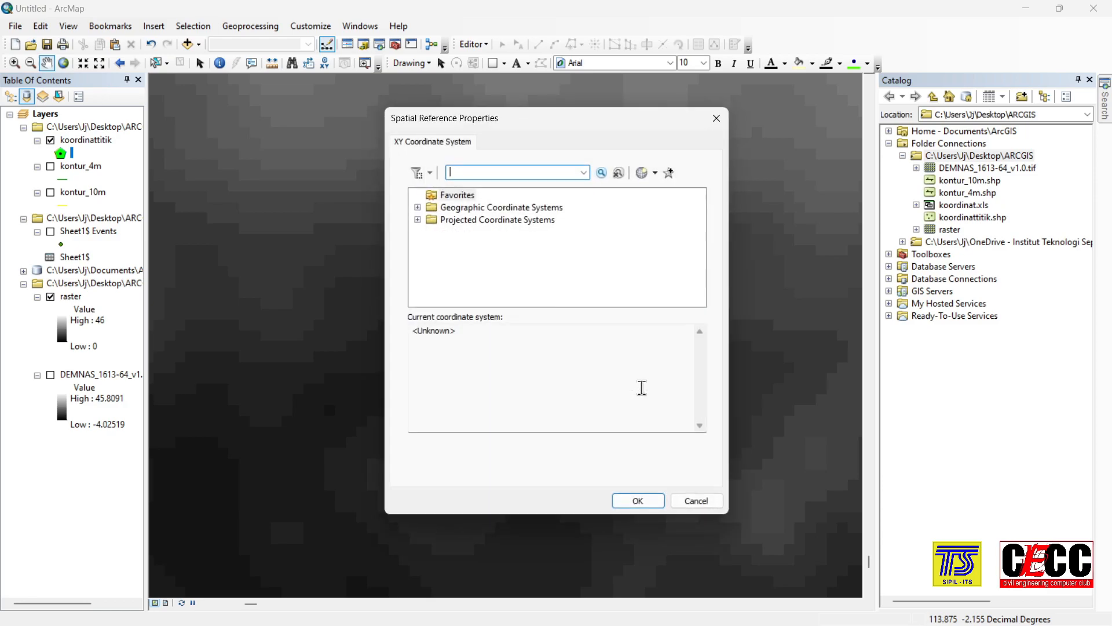
pyautogui.doubleClick(542, 226)
pyautogui.scroll(-2, 530, 253)
pyautogui.doubleClick(463, 269)
pyautogui.scroll(-2, 468, 273)
pyautogui.doubleClick(477, 269)
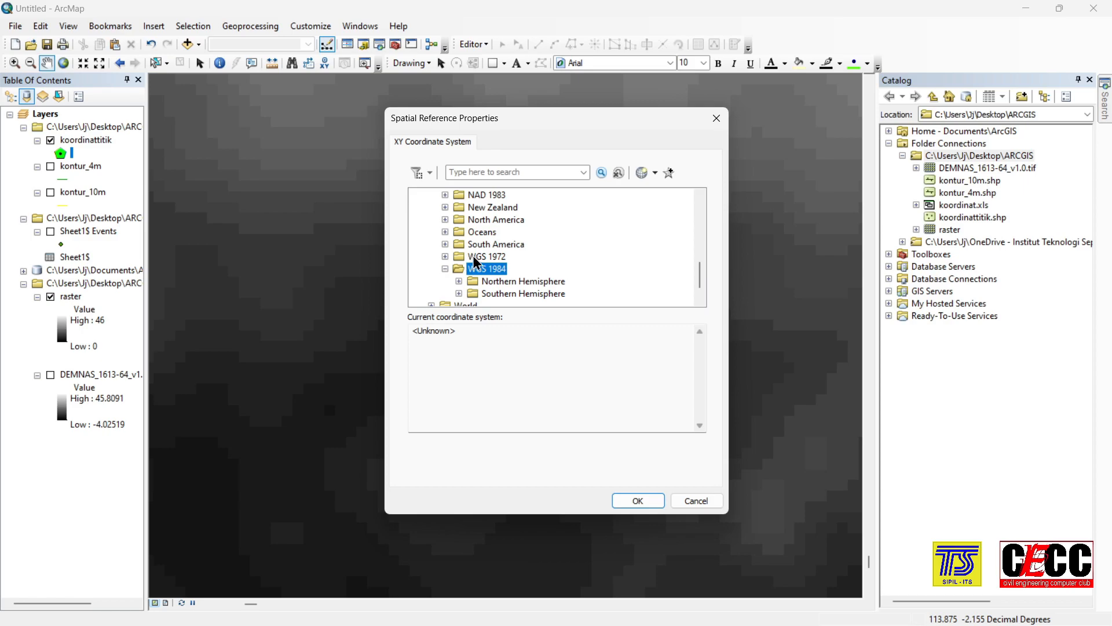
pyautogui.doubleClick(505, 293)
pyautogui.scroll(-8, 527, 272)
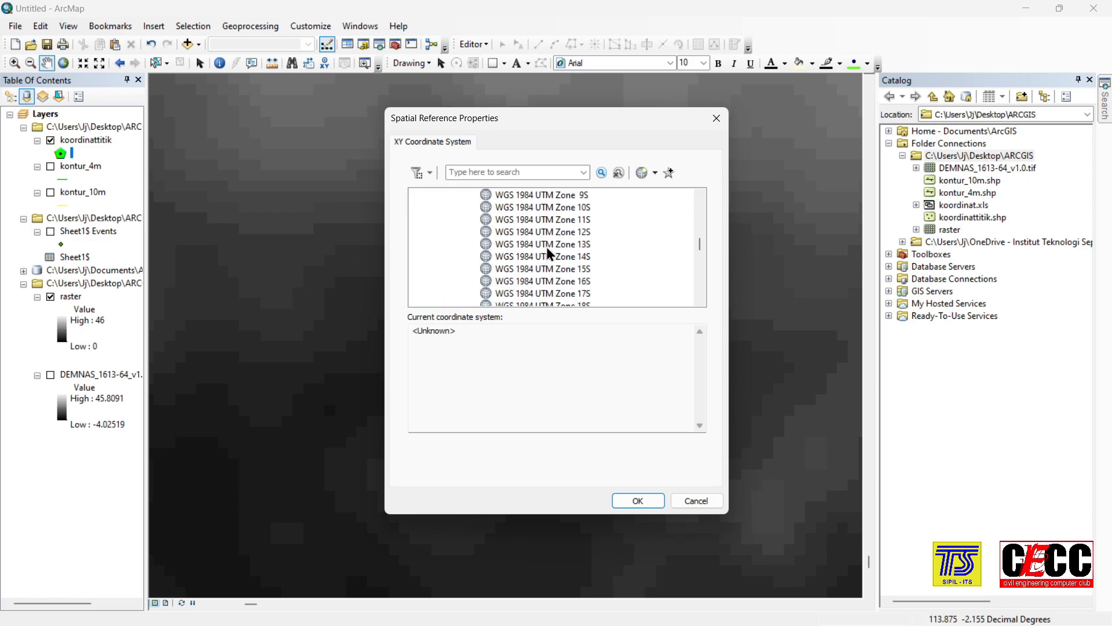
pyautogui.scroll(-5, 554, 251)
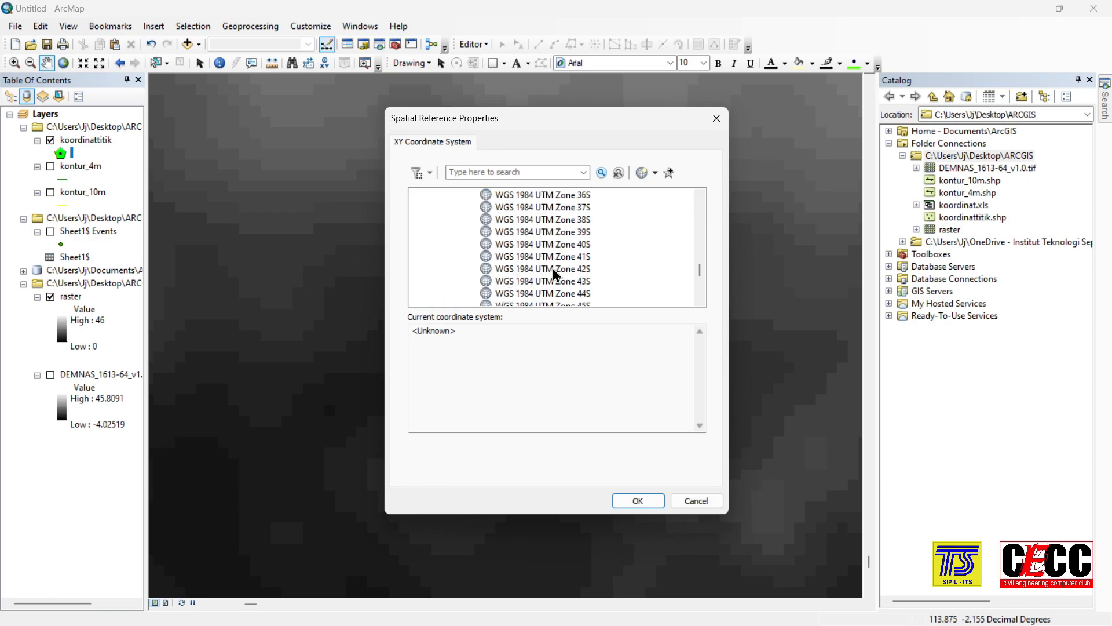
pyautogui.click(561, 281)
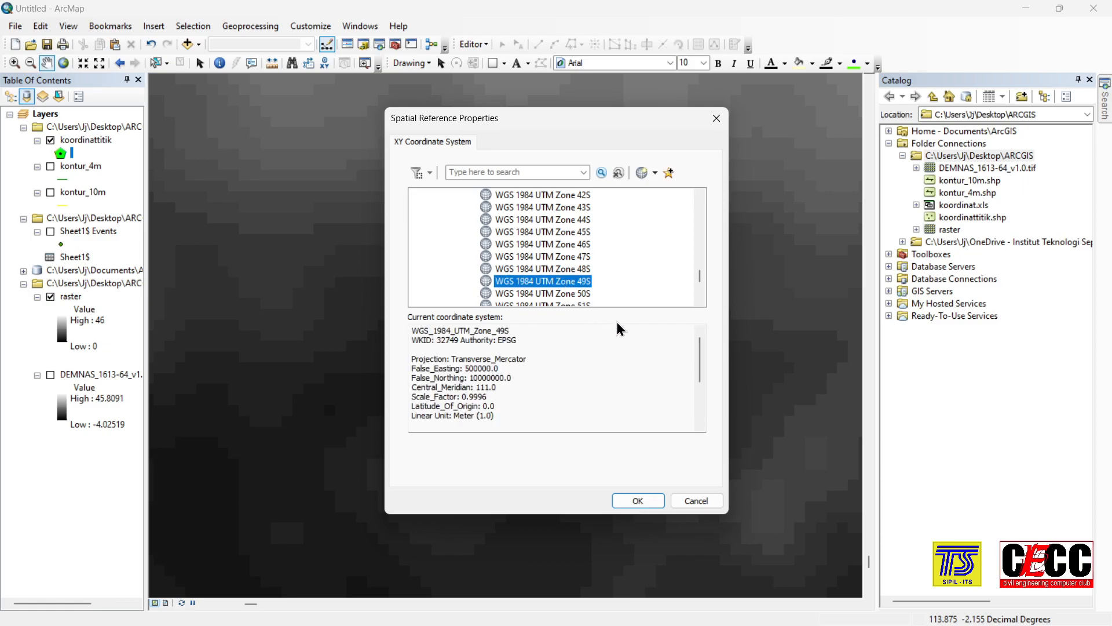
pyautogui.click(635, 500)
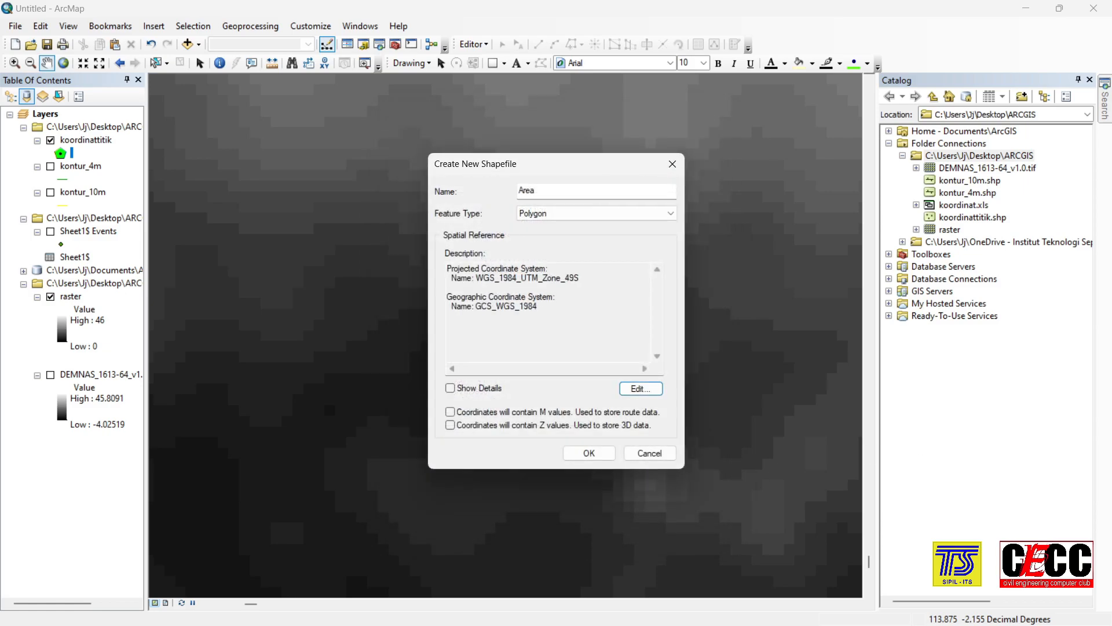
pyautogui.click(589, 453)
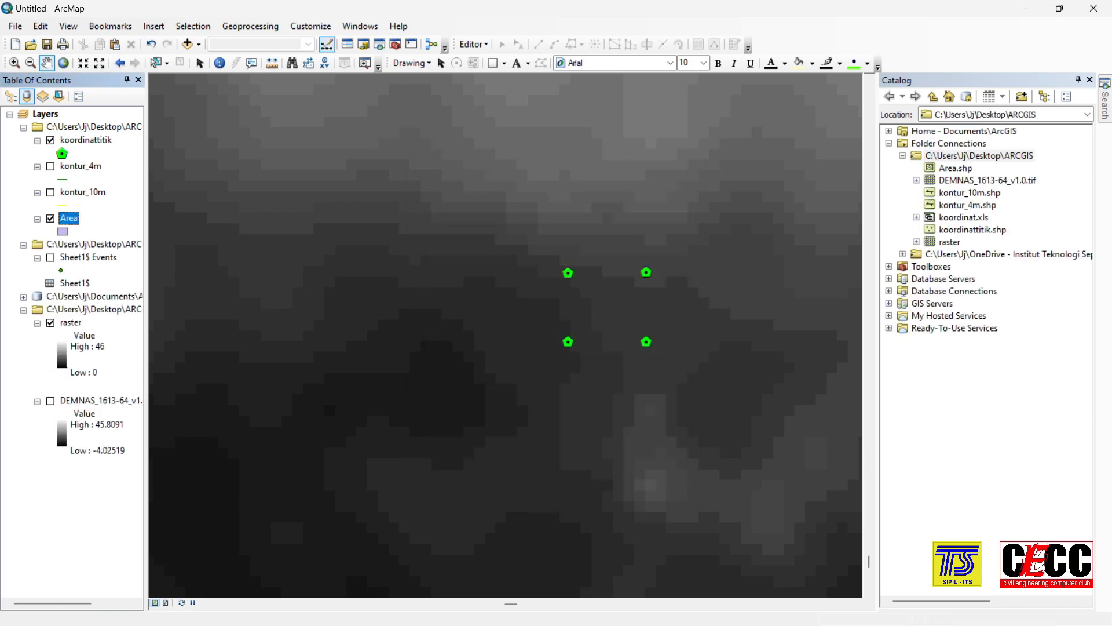
# Step: Start an edit session on the Area layer and continue past the spatial reference warnings
pyautogui.moveTo(670, 242); pyautogui.dragTo(579, 238)
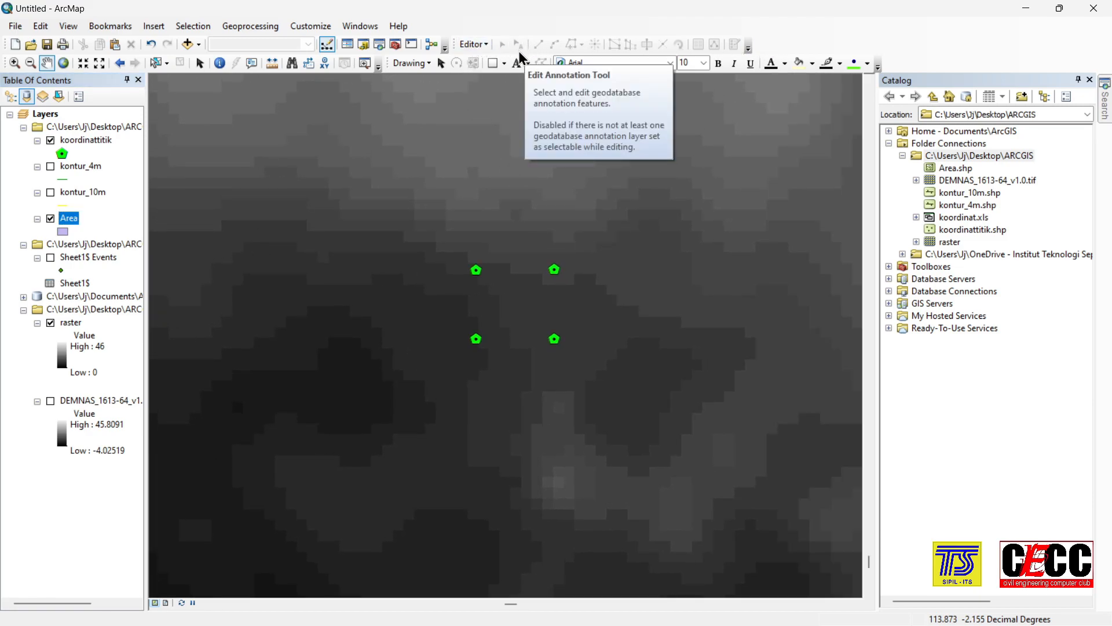
pyautogui.click(484, 44)
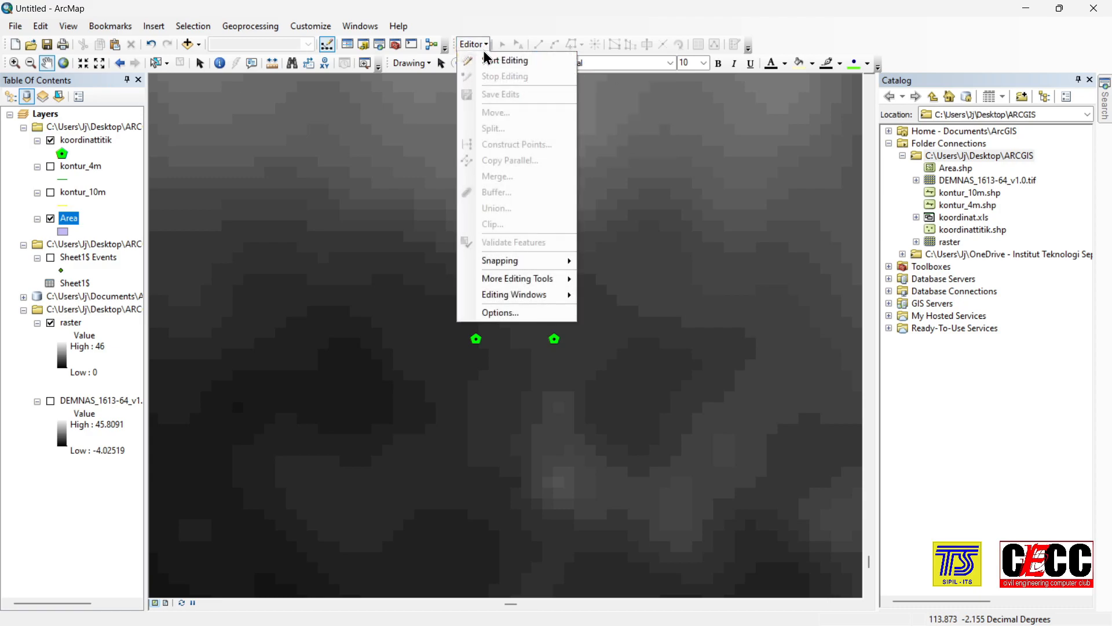
pyautogui.click(484, 61)
pyautogui.moveTo(501, 155); pyautogui.dragTo(653, 135)
pyautogui.click(576, 179)
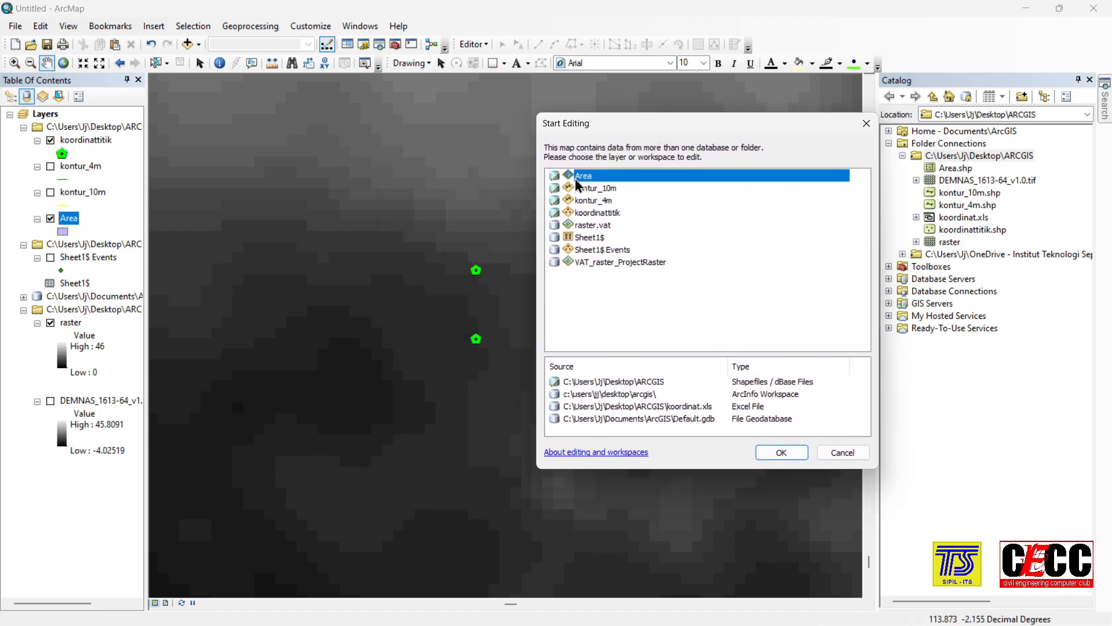
pyautogui.click(788, 453)
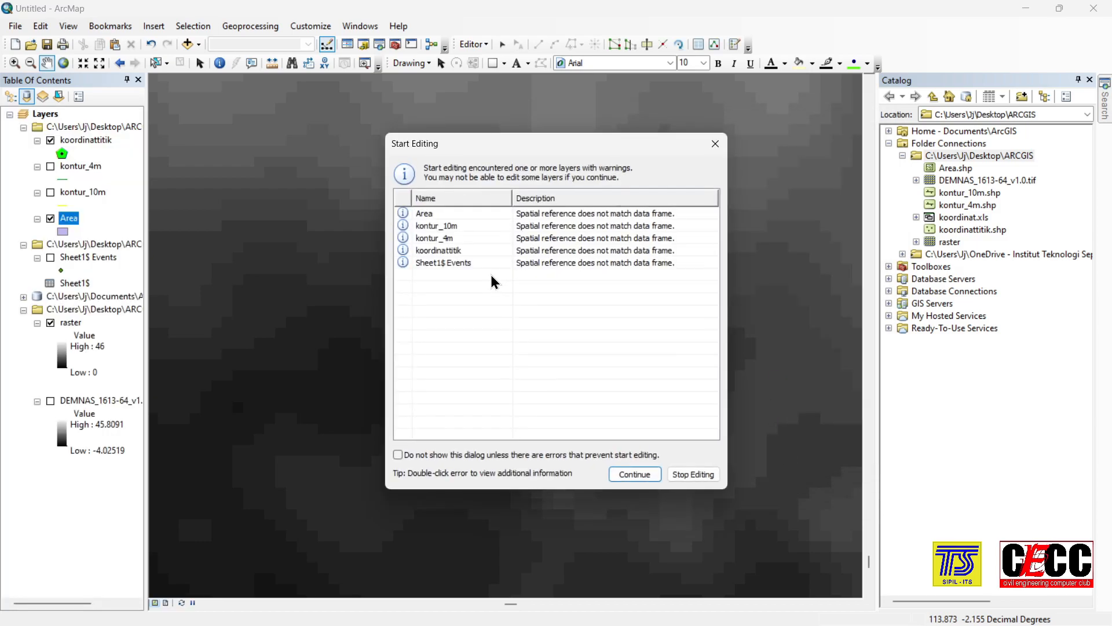
pyautogui.click(635, 475)
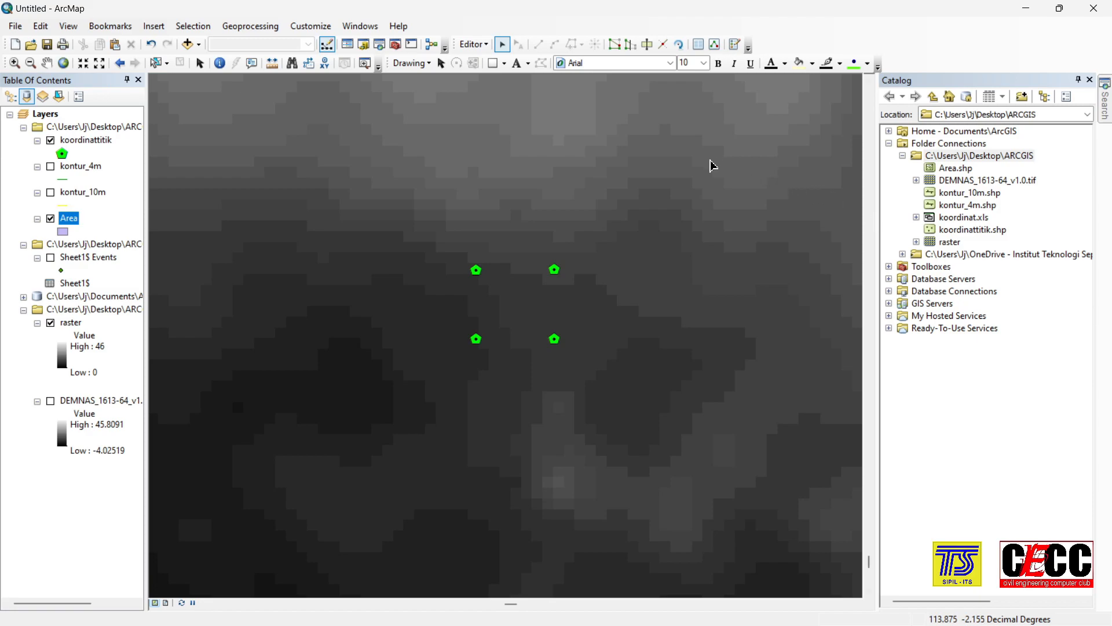
# Step: Draw a rectangular Area polygon about 0.001 by 0.001 map units that encloses the four koordinattitik points, using the Area feature template
pyautogui.click(734, 46)
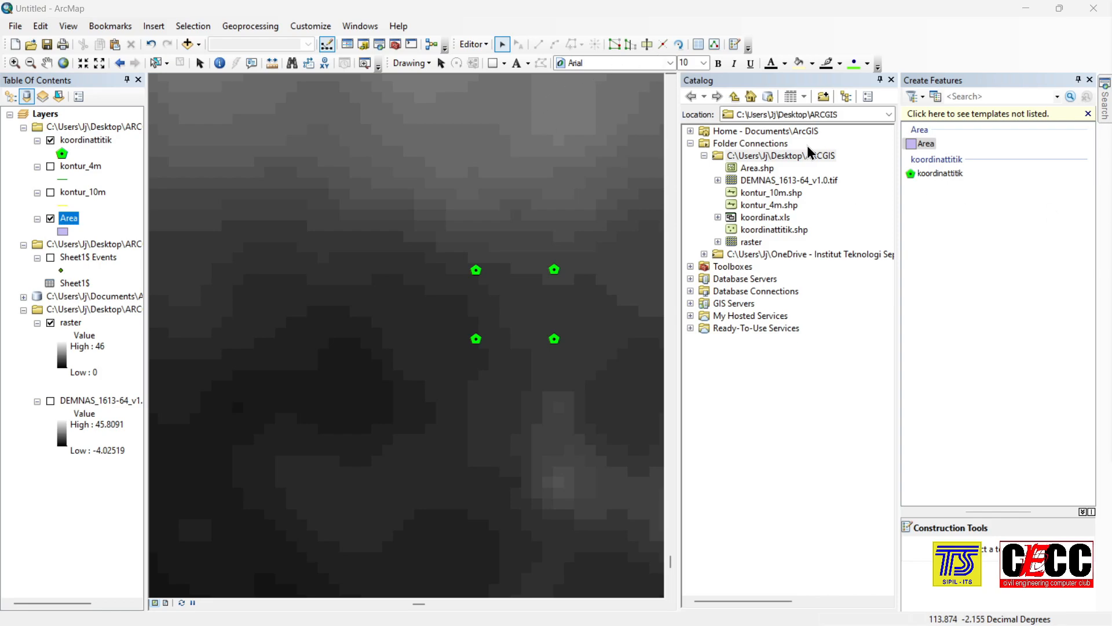
pyautogui.doubleClick(923, 145)
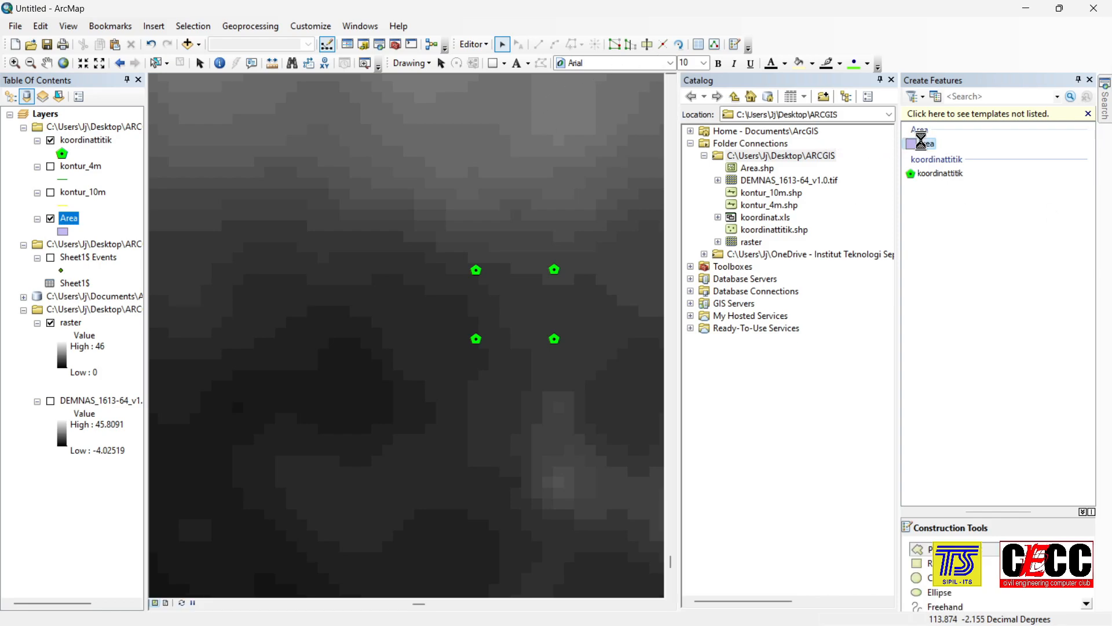
pyautogui.click(716, 95)
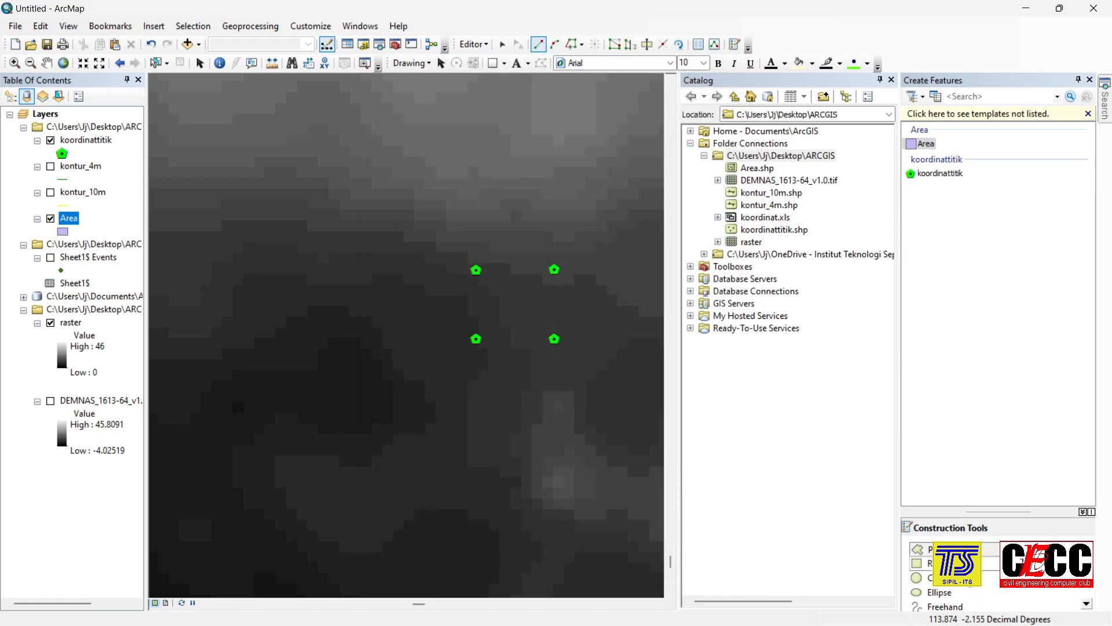
pyautogui.scroll(-1, 950, 570)
pyautogui.scroll(1, 967, 586)
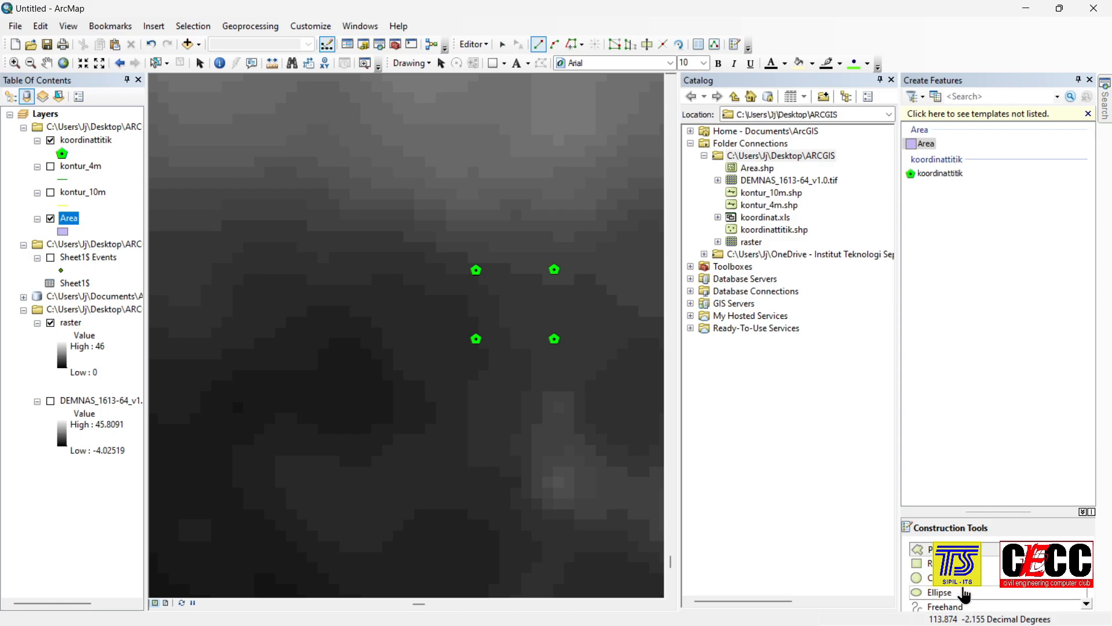
pyautogui.scroll(-1, 969, 591)
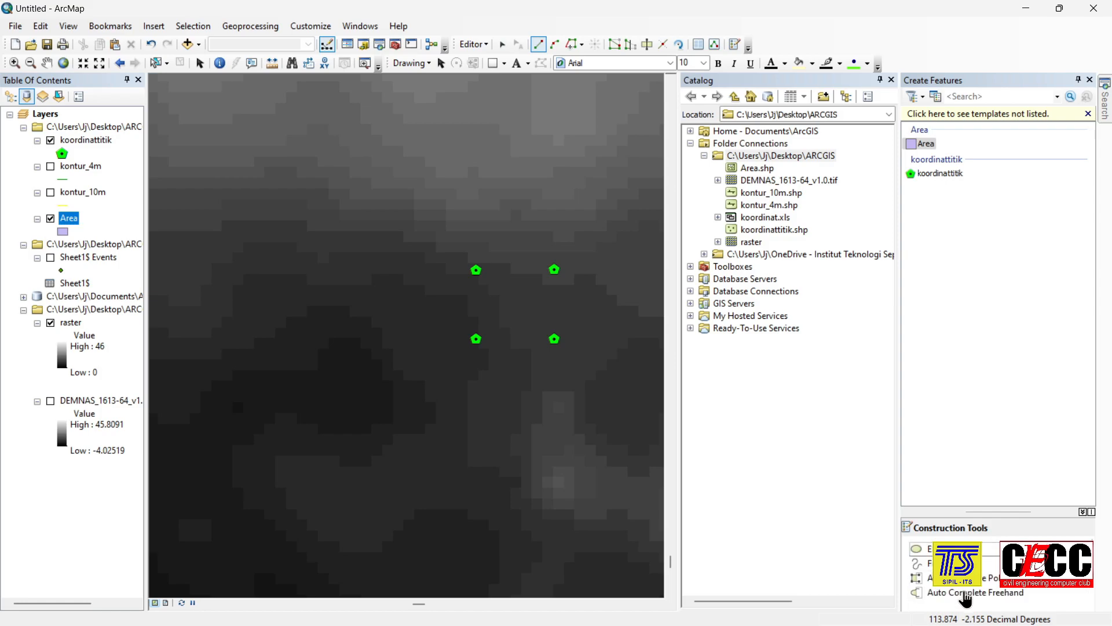
pyautogui.scroll(1, 978, 585)
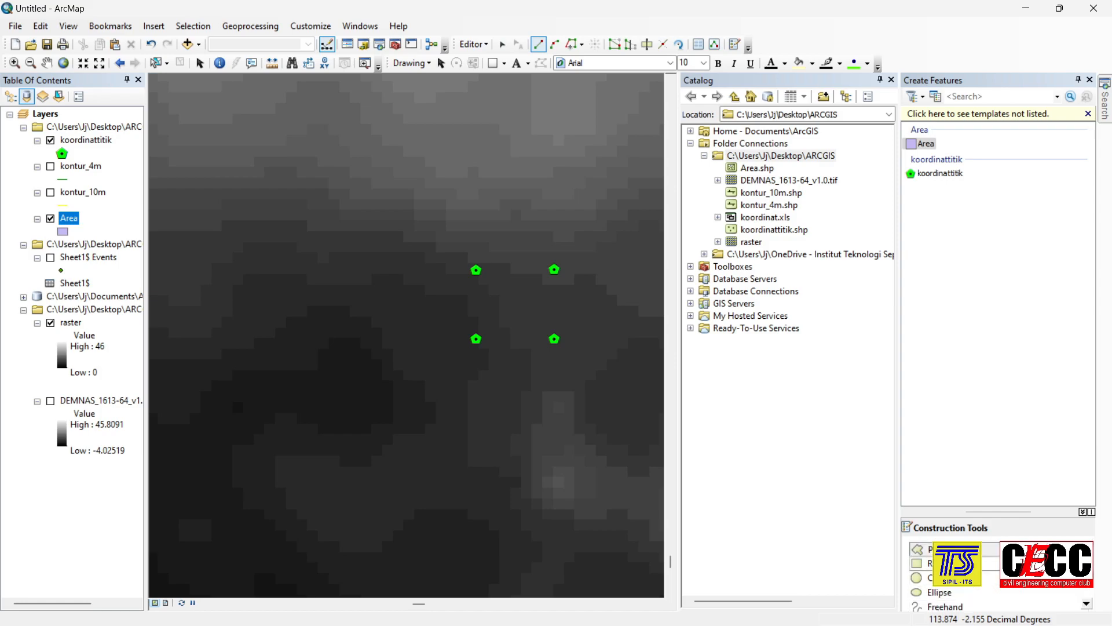
pyautogui.click(955, 563)
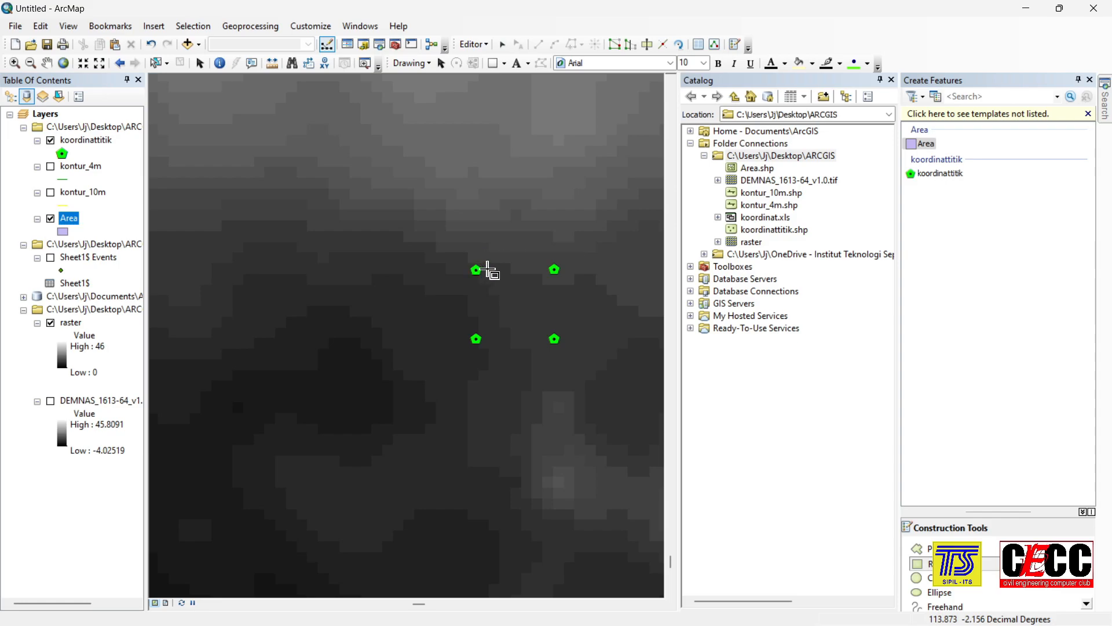
pyautogui.click(459, 249)
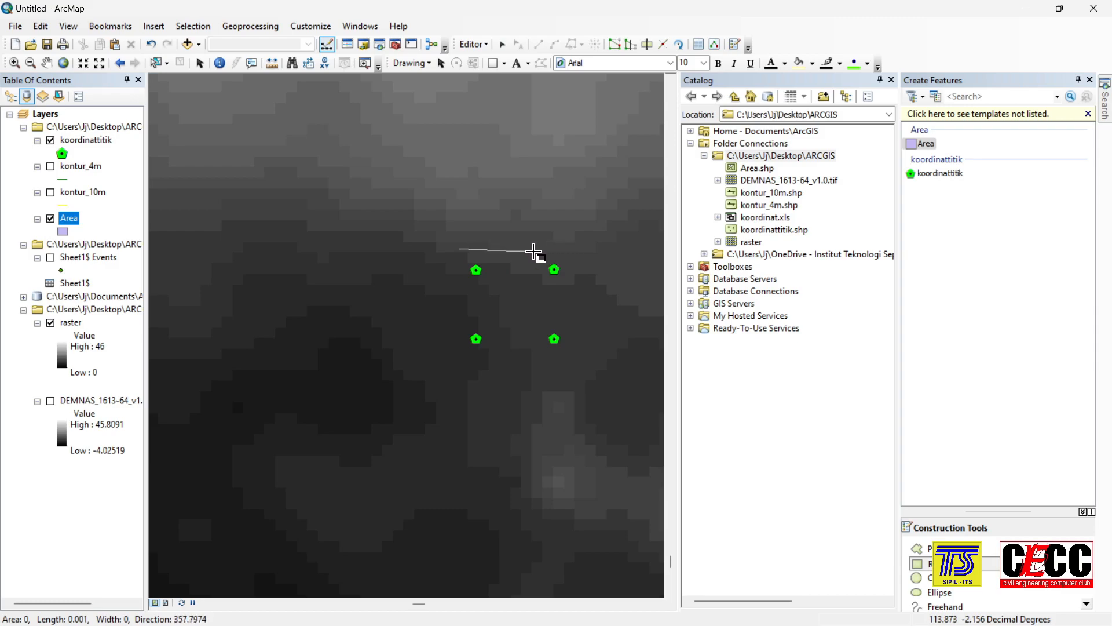
pyautogui.click(569, 249)
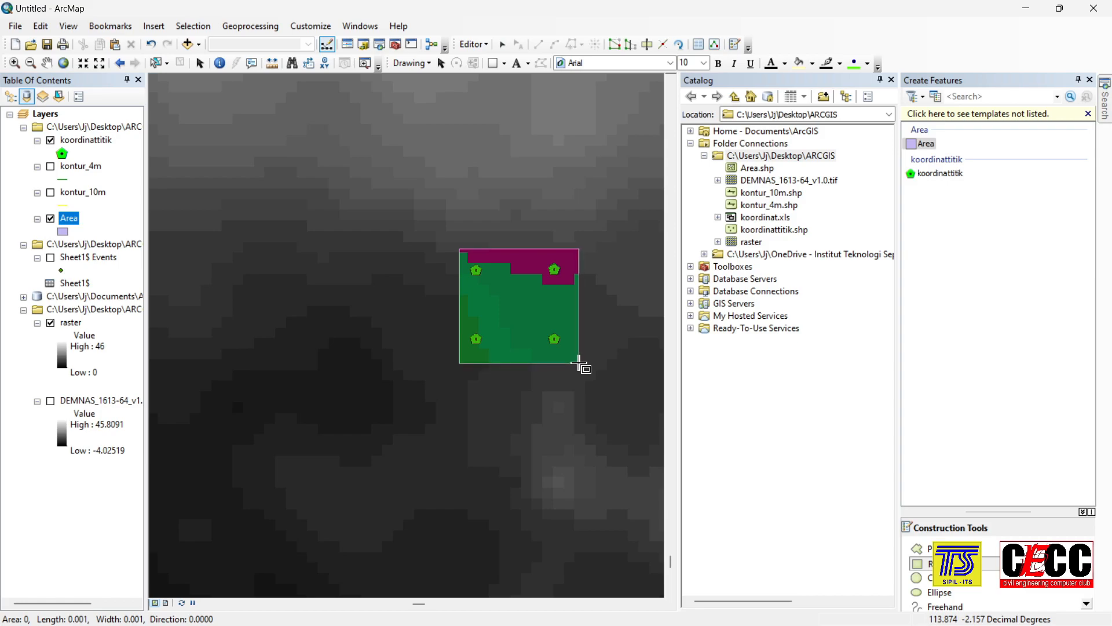
pyautogui.click(578, 362)
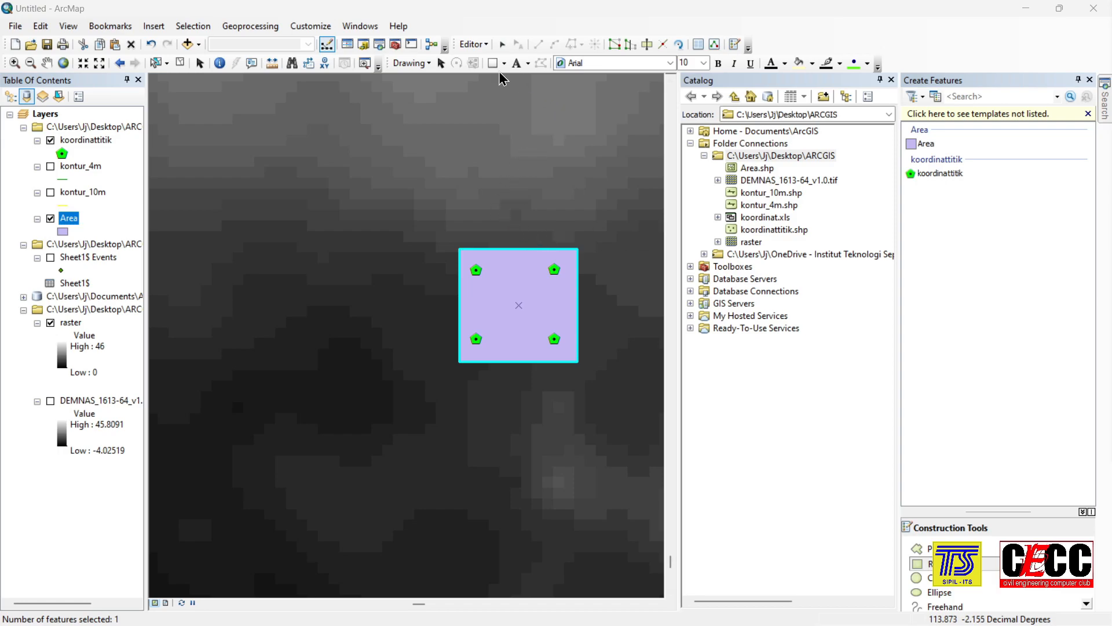
# Step: Stop editing, save the edits to the Area layer, and auto-hide the Create Features window
pyautogui.click(487, 45)
pyautogui.click(475, 46)
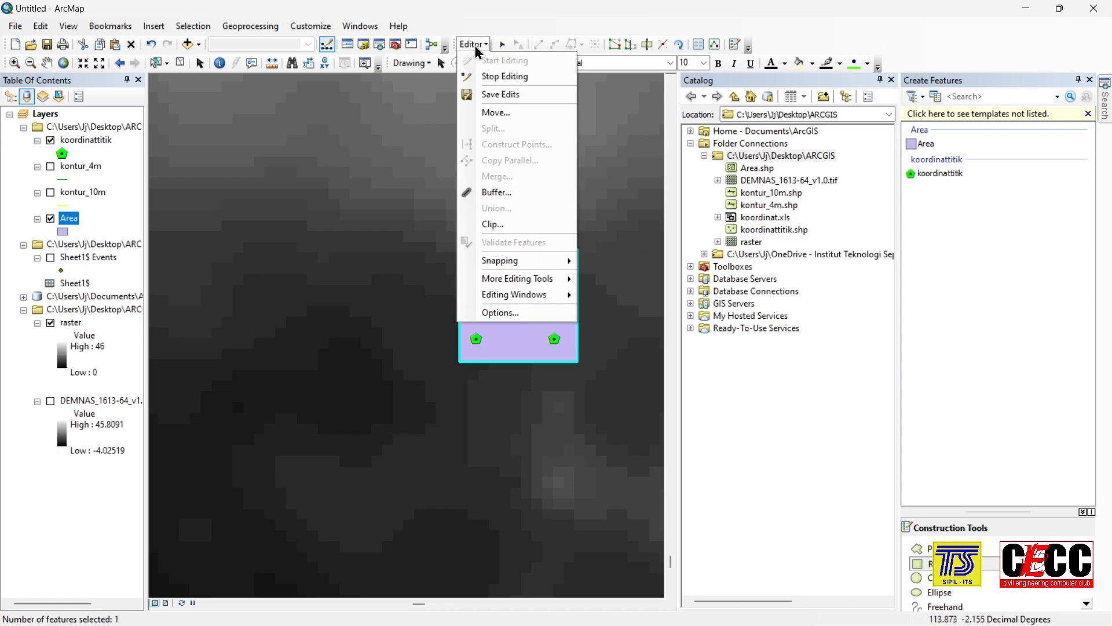
pyautogui.click(494, 79)
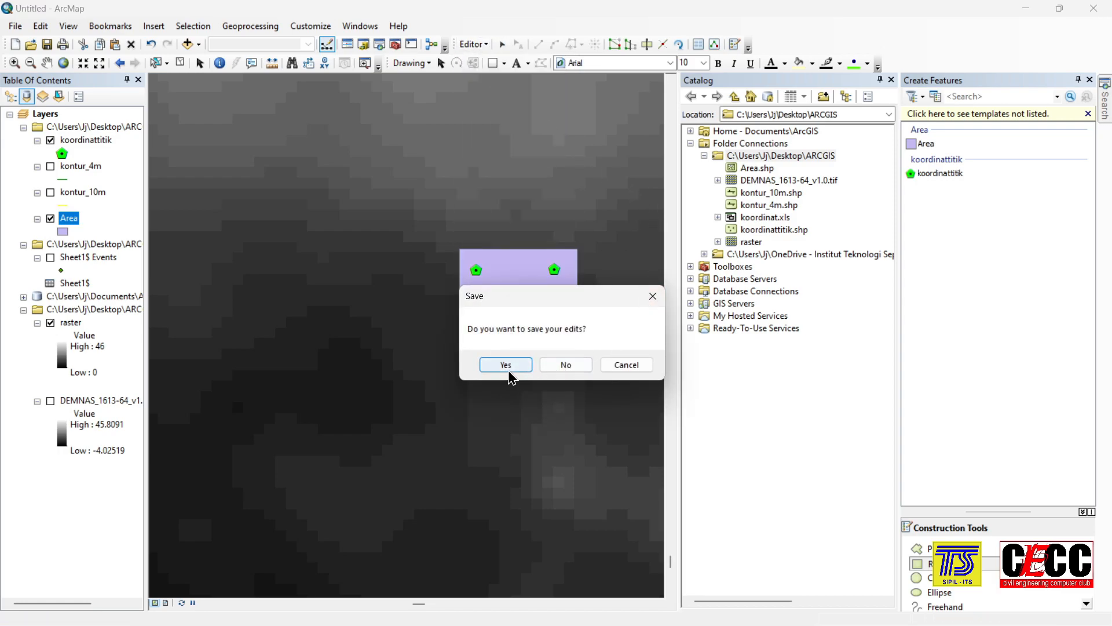
pyautogui.click(505, 365)
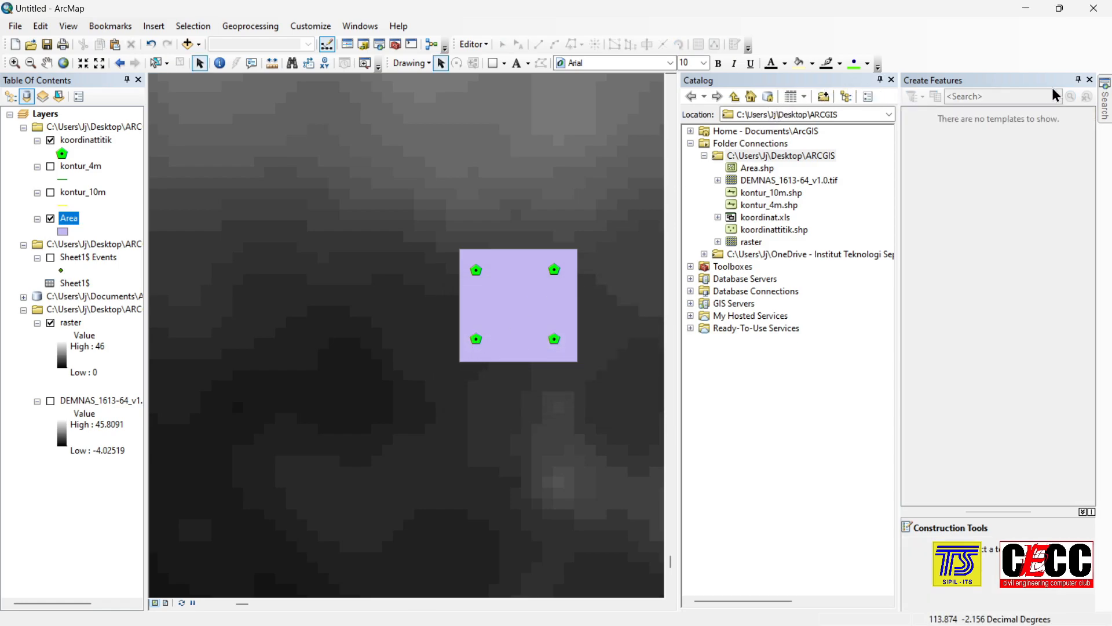
pyautogui.click(1078, 80)
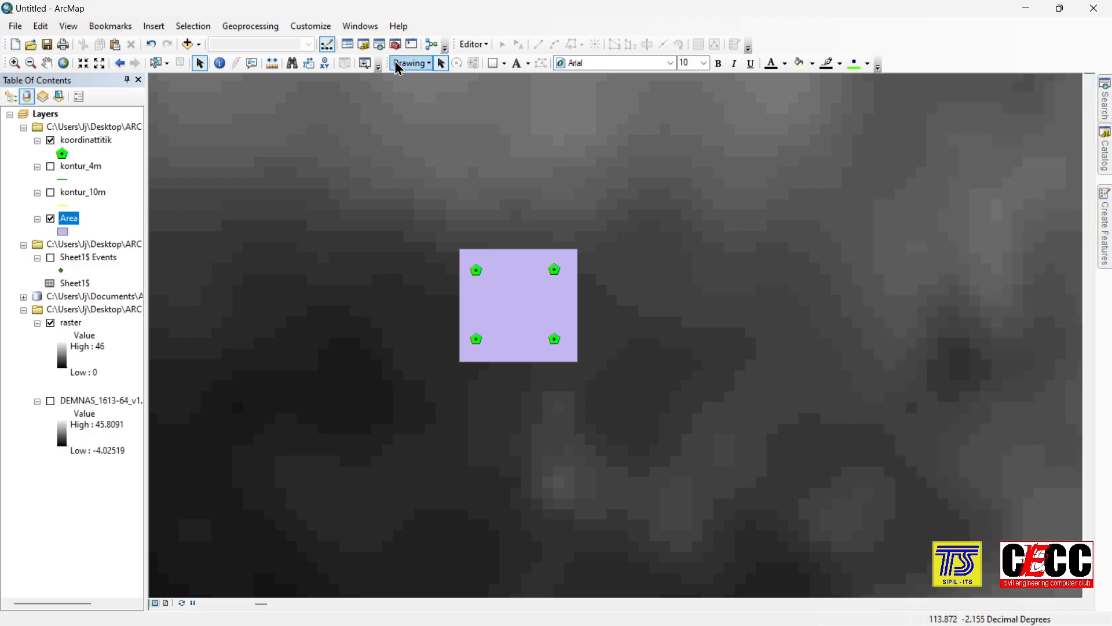
# Step: Try to set up Extract by Mask with raster as the input and Area as the mask, and dismiss the error report without sending it
pyautogui.click(395, 44)
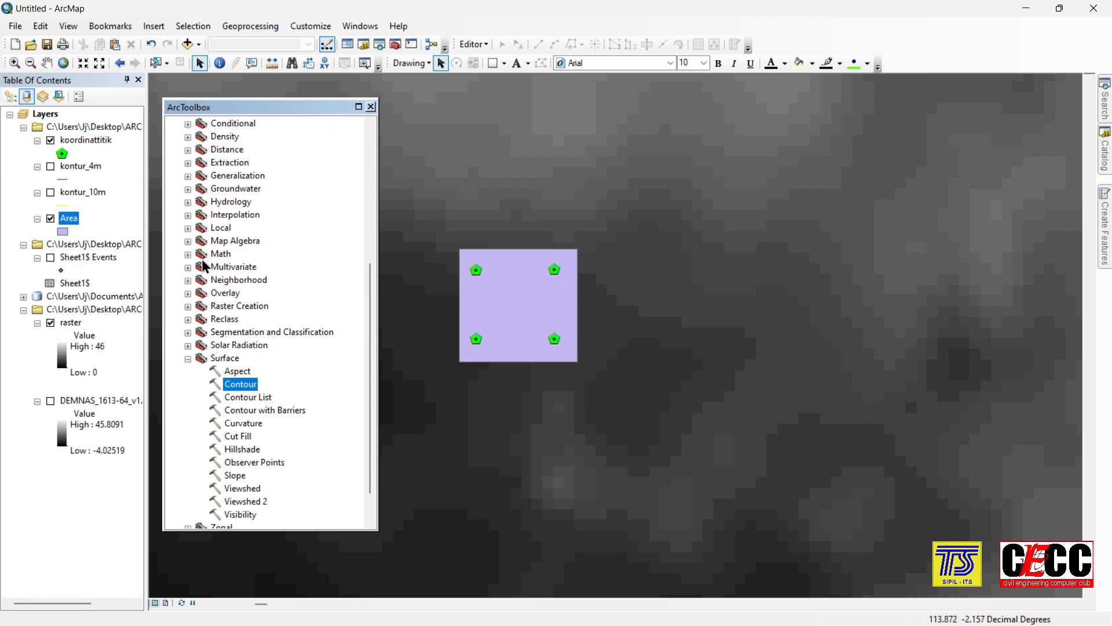
pyautogui.click(188, 359)
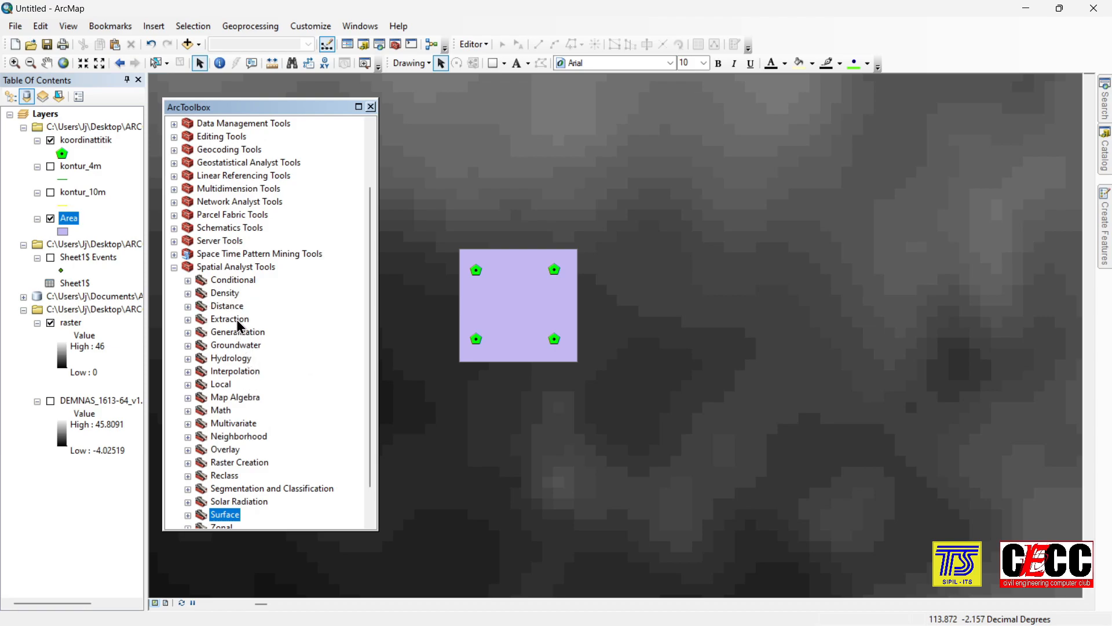
pyautogui.doubleClick(237, 320)
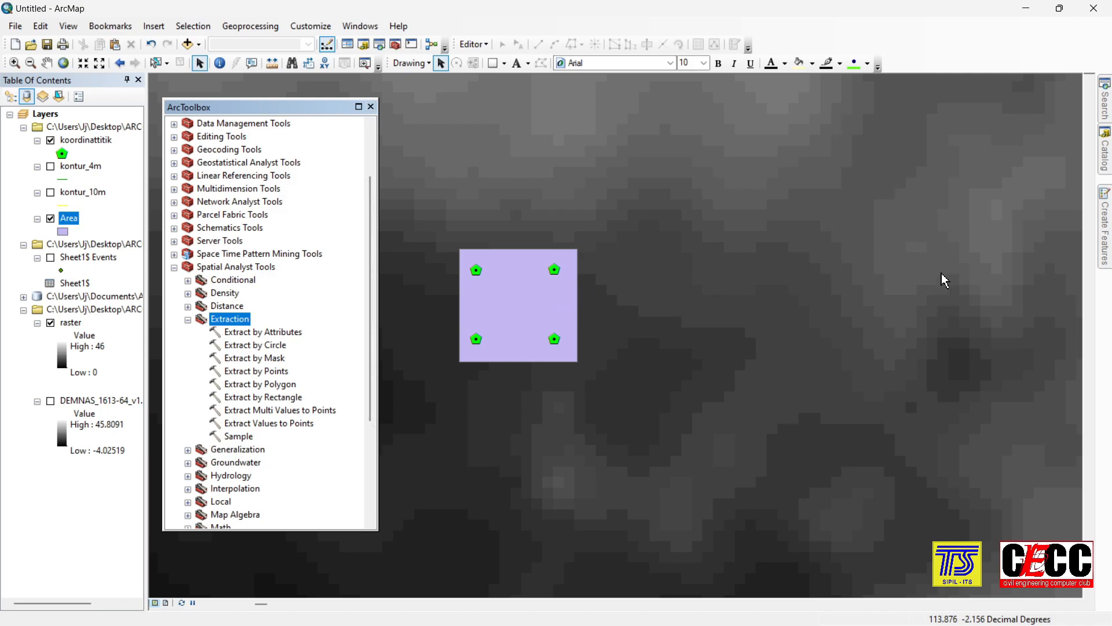
pyautogui.click(270, 358)
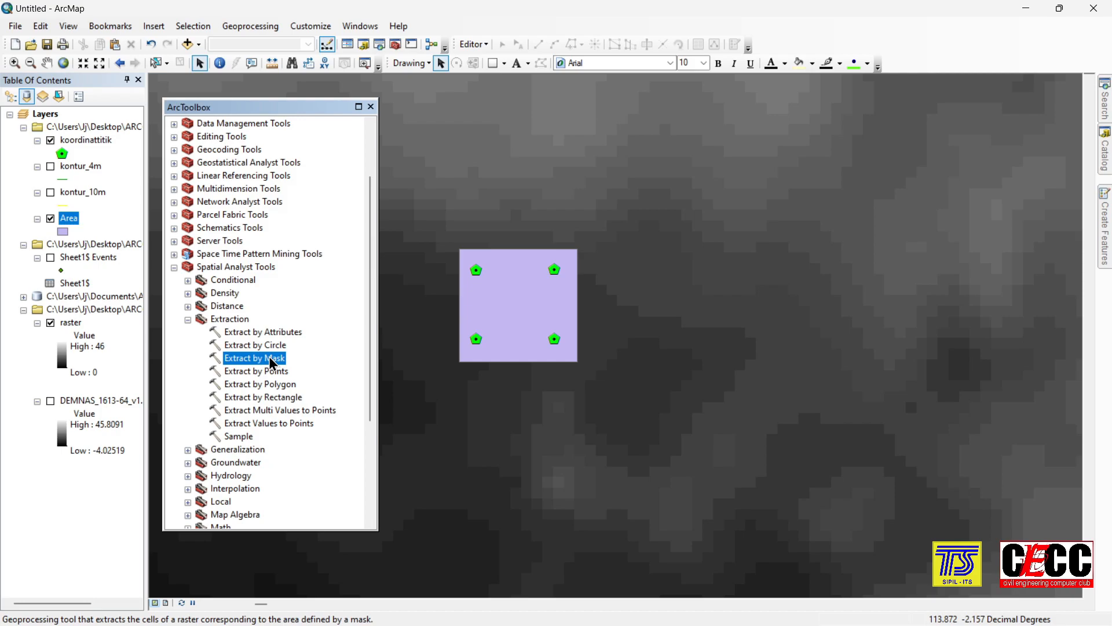
pyautogui.doubleClick(269, 356)
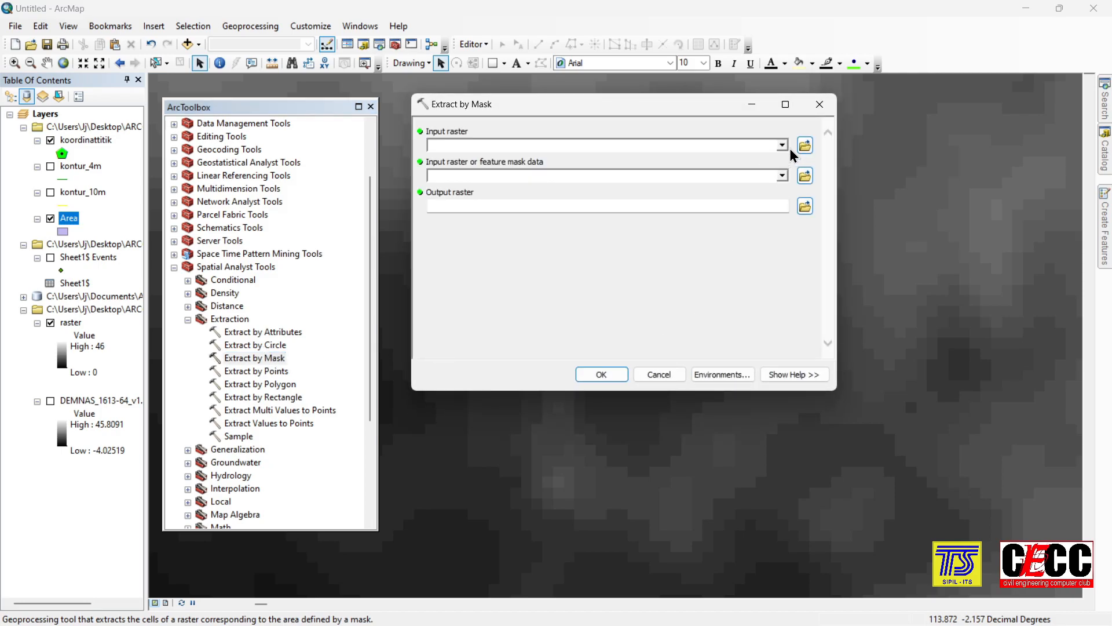
pyautogui.click(782, 145)
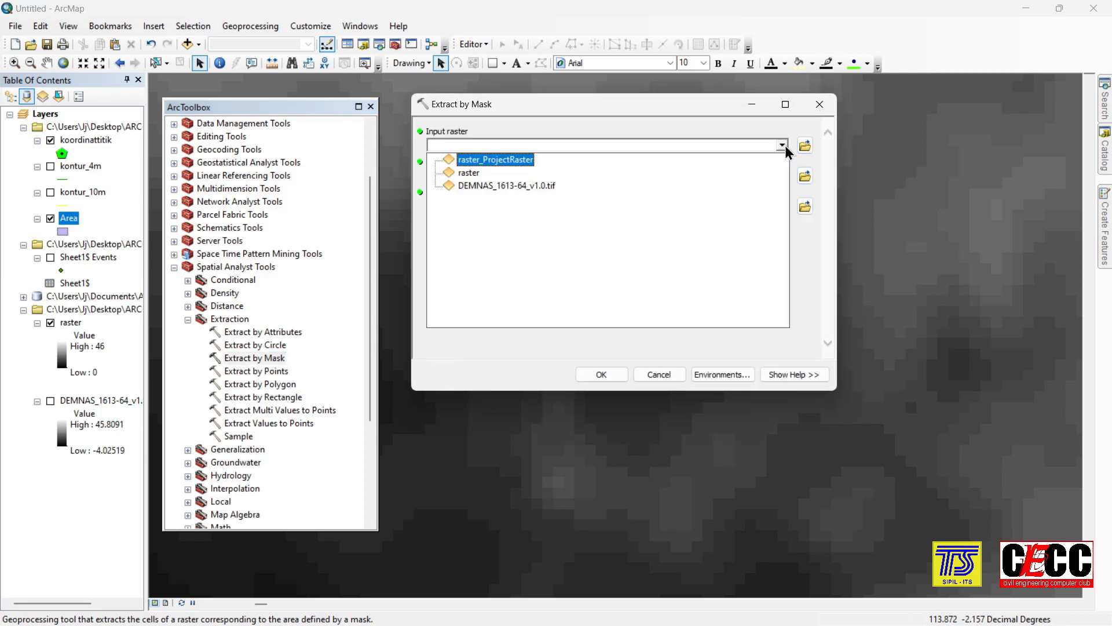
pyautogui.click(468, 172)
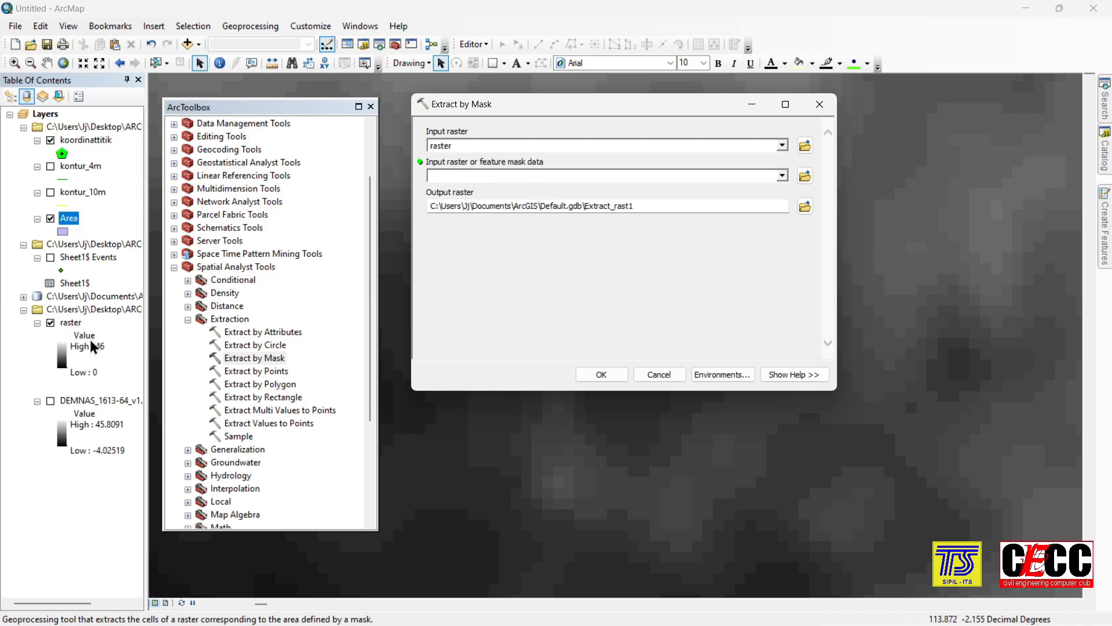
pyautogui.click(782, 176)
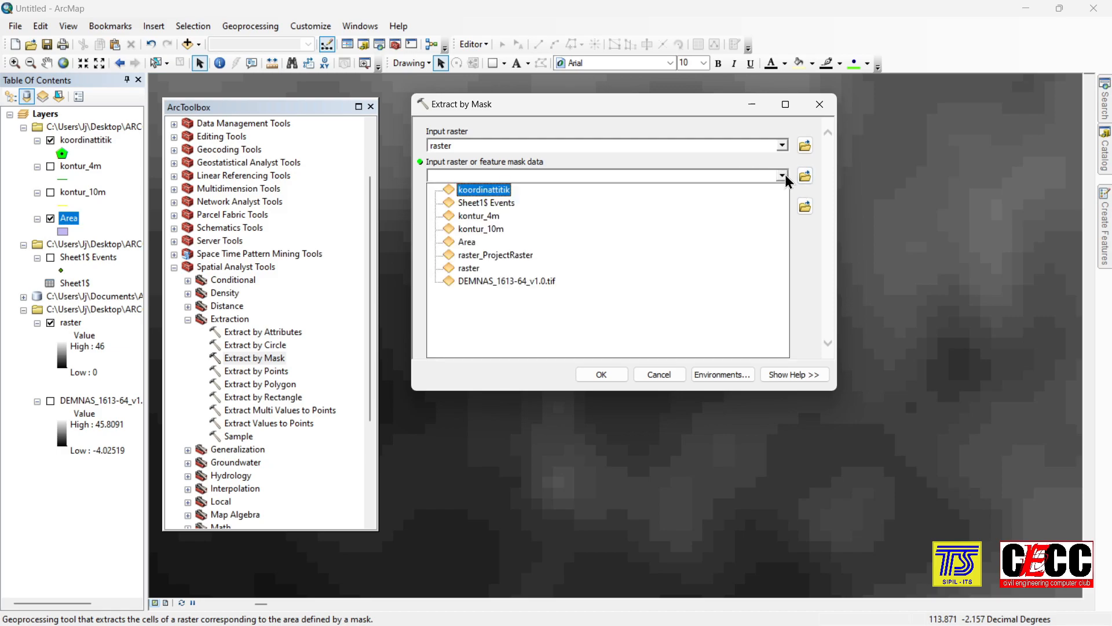
pyautogui.click(467, 241)
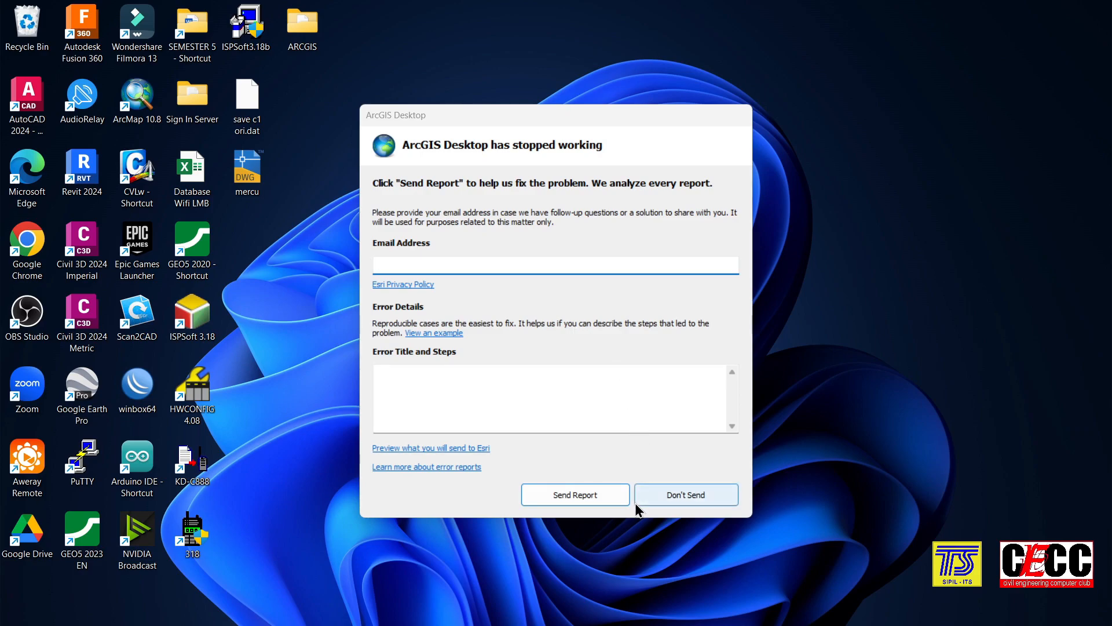
pyautogui.click(674, 496)
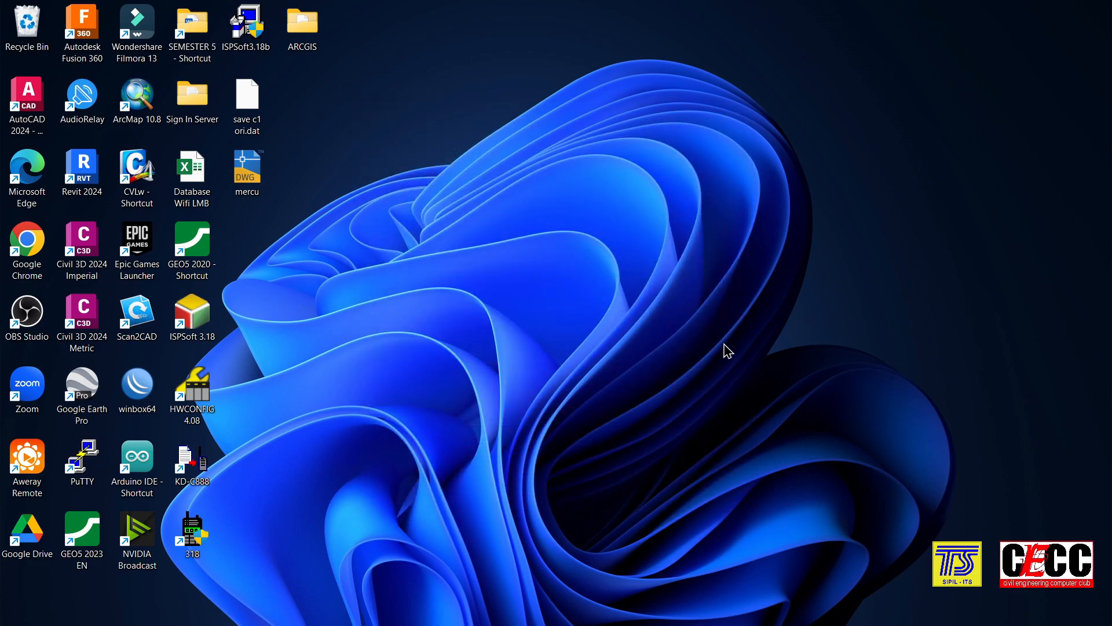
# Step: Run Extract by Mask with raster as the input raster and Area as the mask, keeping the default output location
pyautogui.moveTo(608, 619)
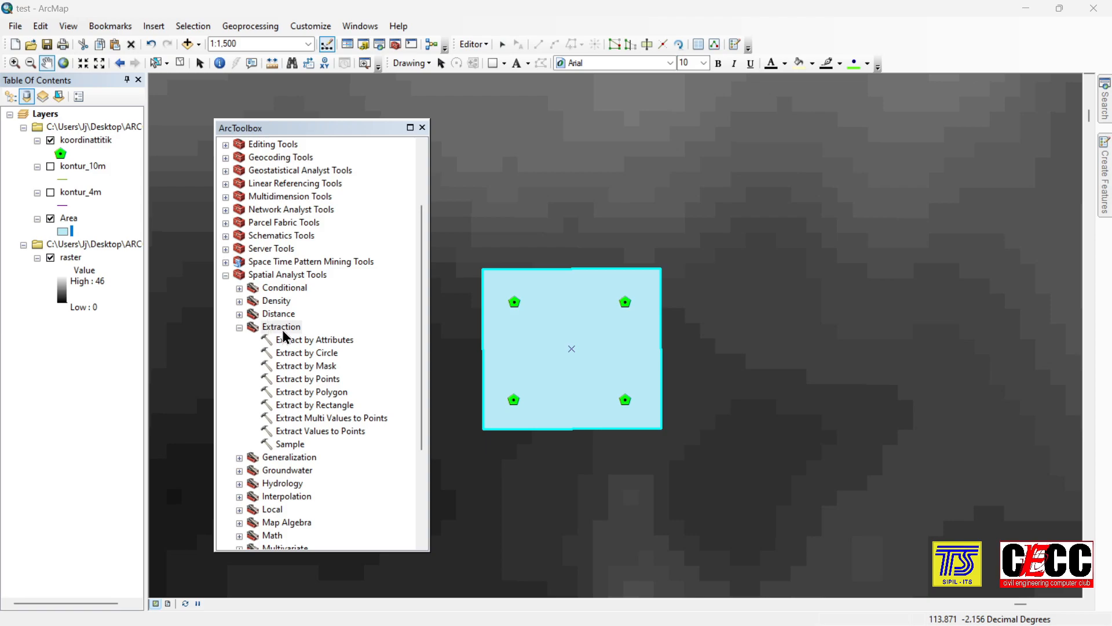
pyautogui.doubleClick(320, 367)
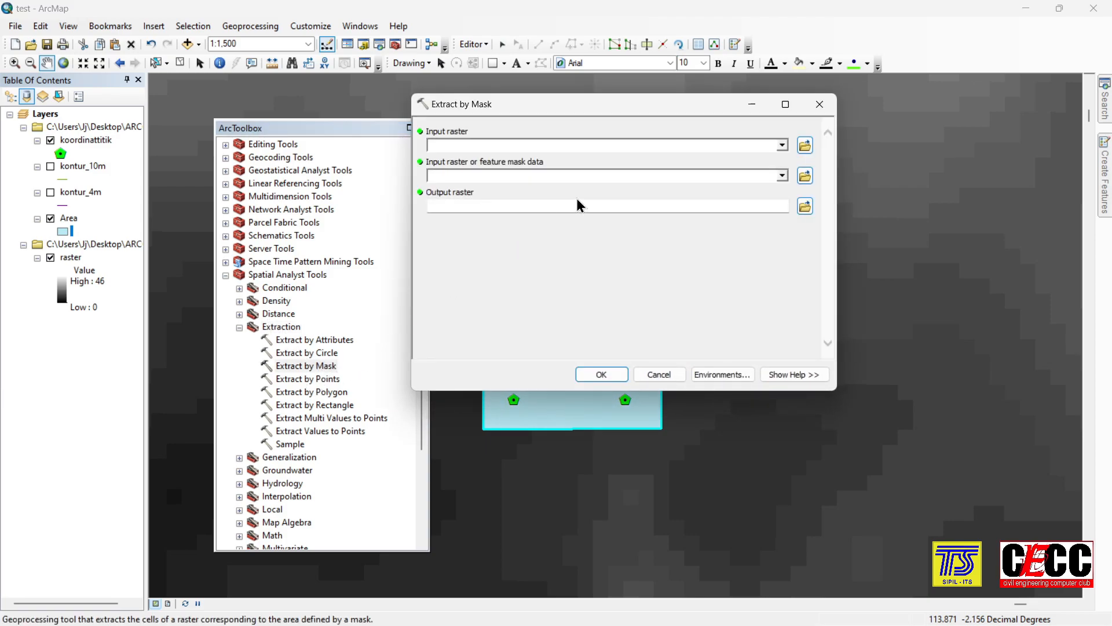
pyautogui.click(782, 145)
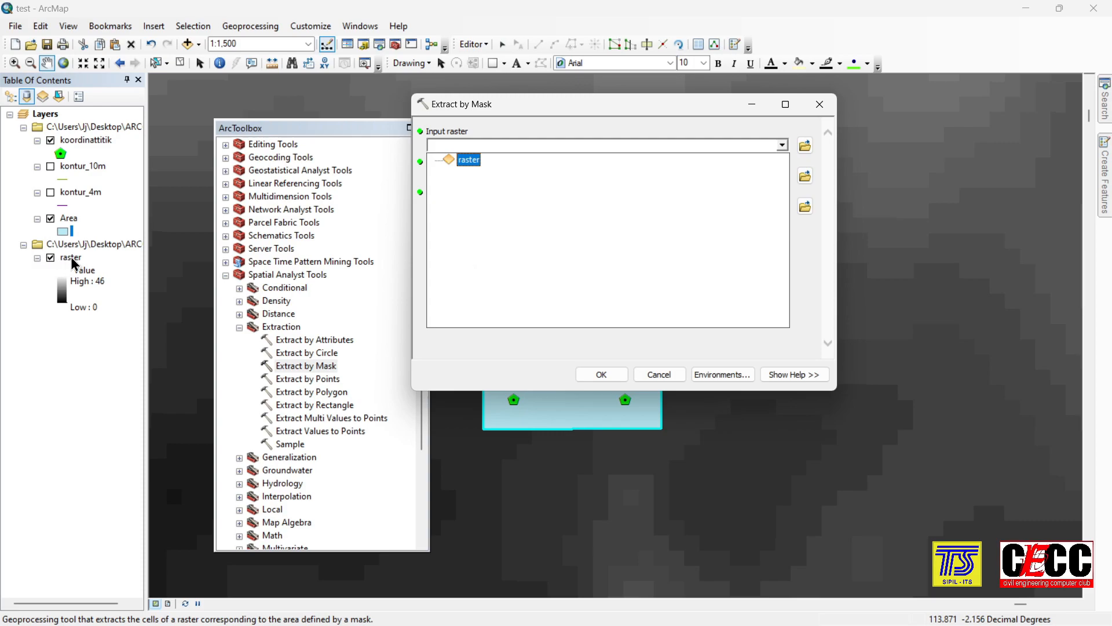
pyautogui.click(466, 160)
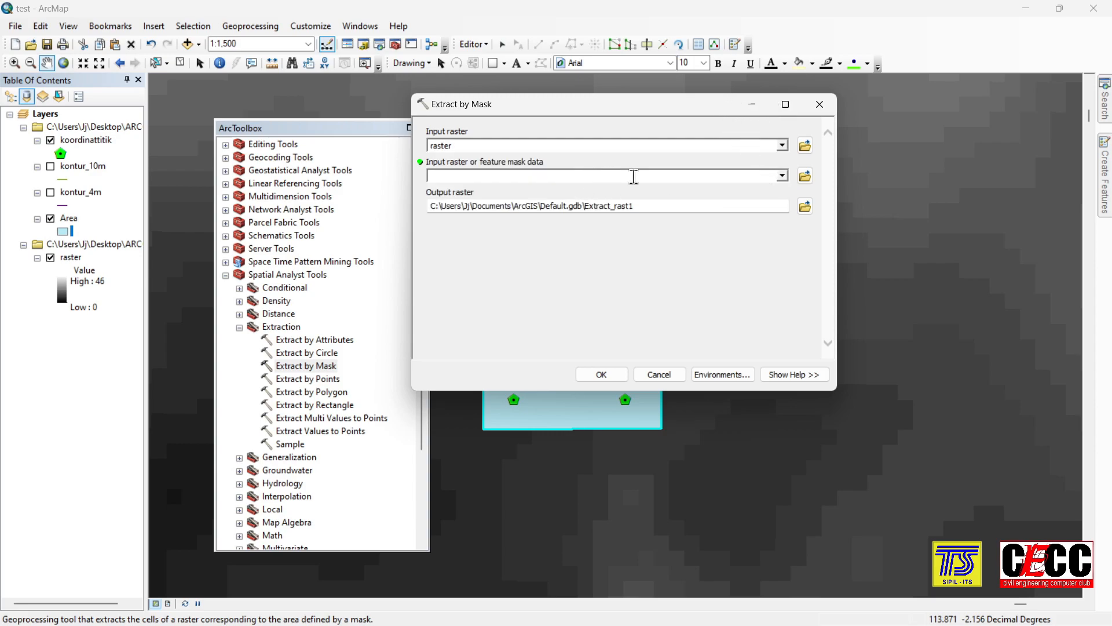
pyautogui.click(782, 175)
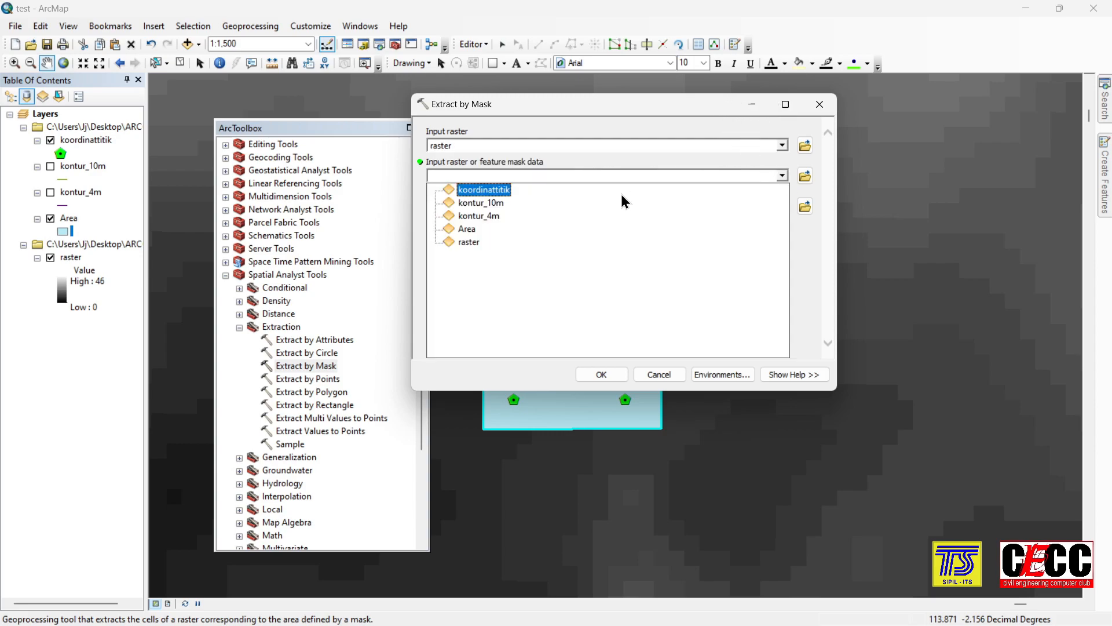
pyautogui.click(466, 229)
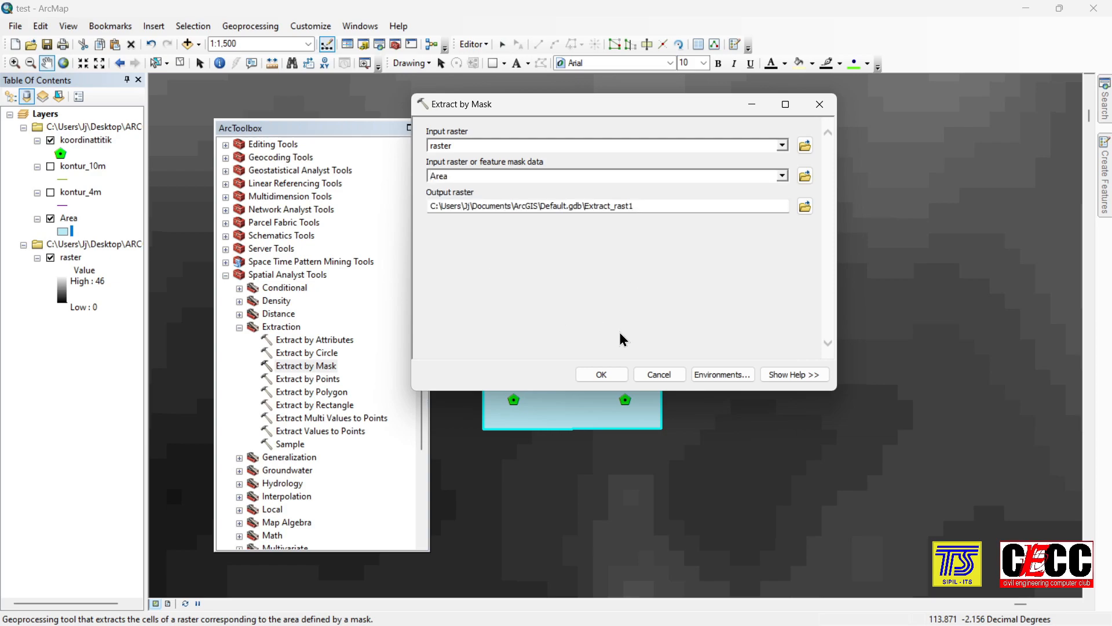
pyautogui.click(603, 375)
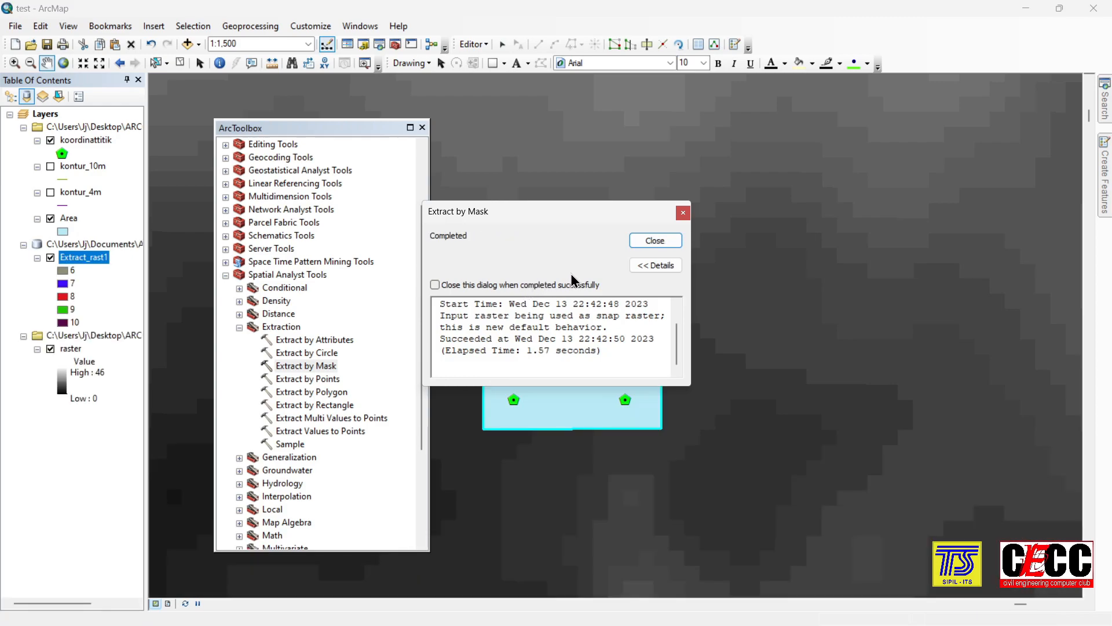
pyautogui.click(654, 241)
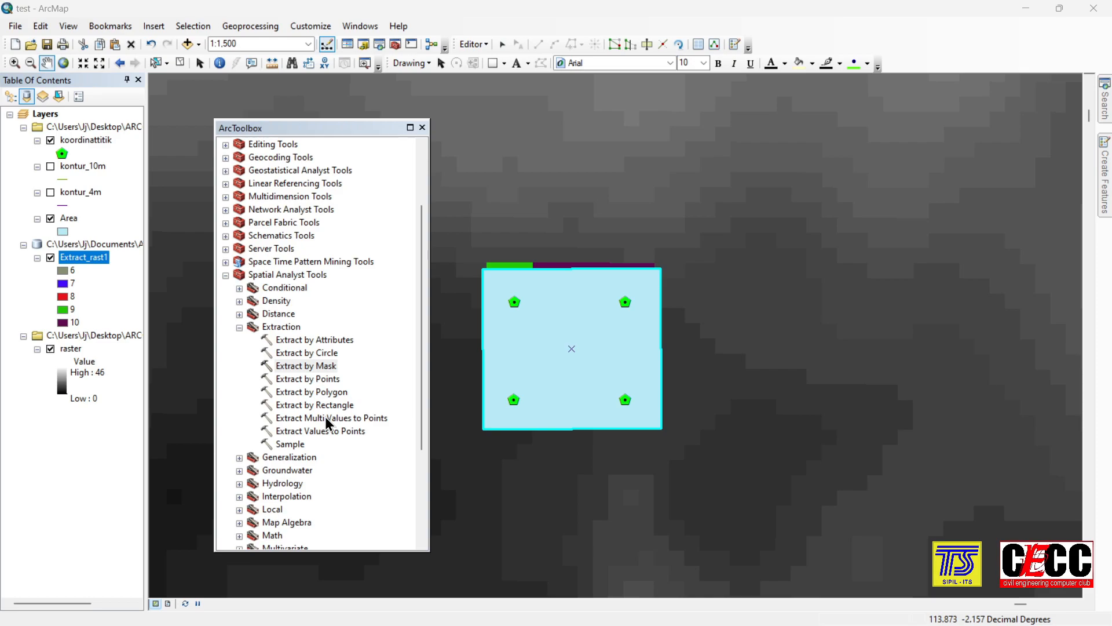
# Step: Turn off the raster and Area layers to expose the raster extracted within the polygon
pyautogui.click(50, 349)
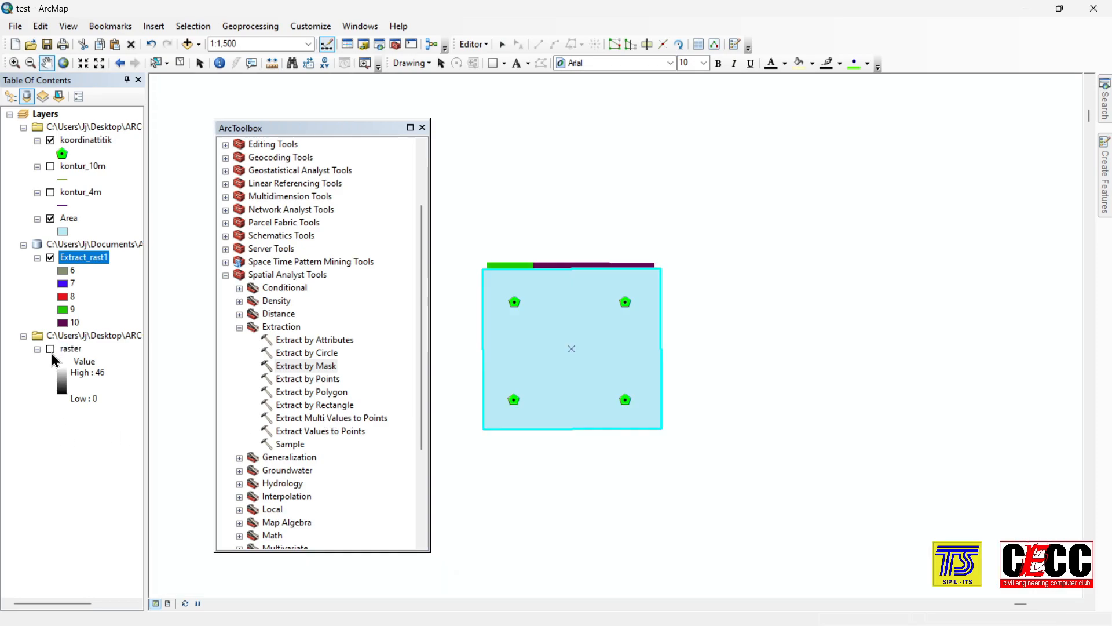
pyautogui.click(50, 219)
pyautogui.scroll(2, 534, 341)
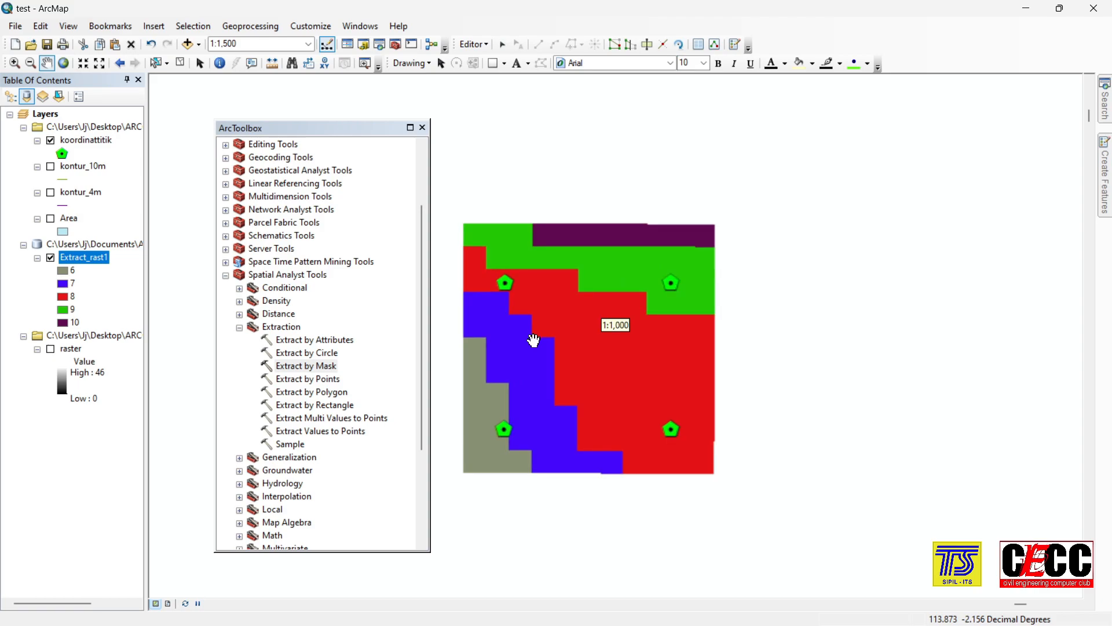
pyautogui.moveTo(662, 211); pyautogui.dragTo(721, 179)
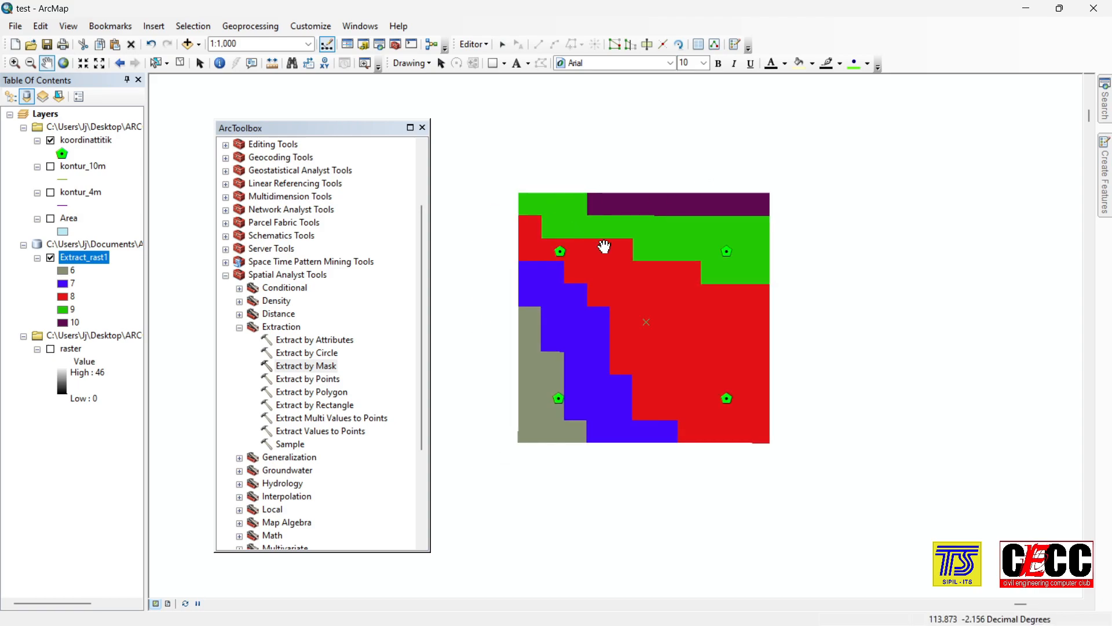
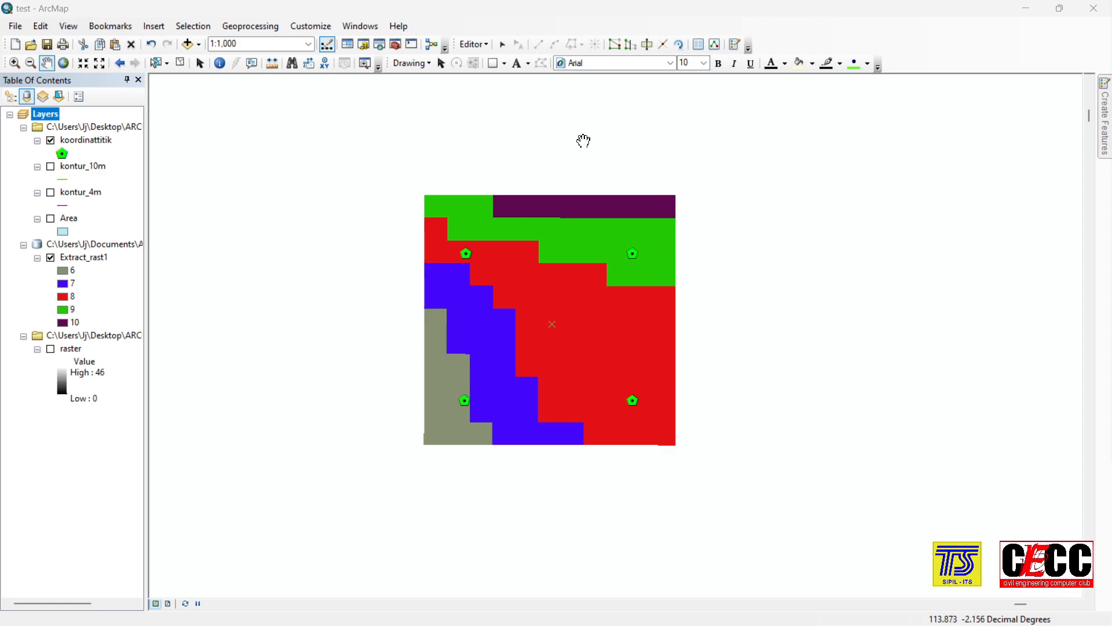
# Step: Search for "raster calculator" and open the Spatial Analyst Raster Calculator tool
pyautogui.click(367, 34)
pyautogui.click(372, 122)
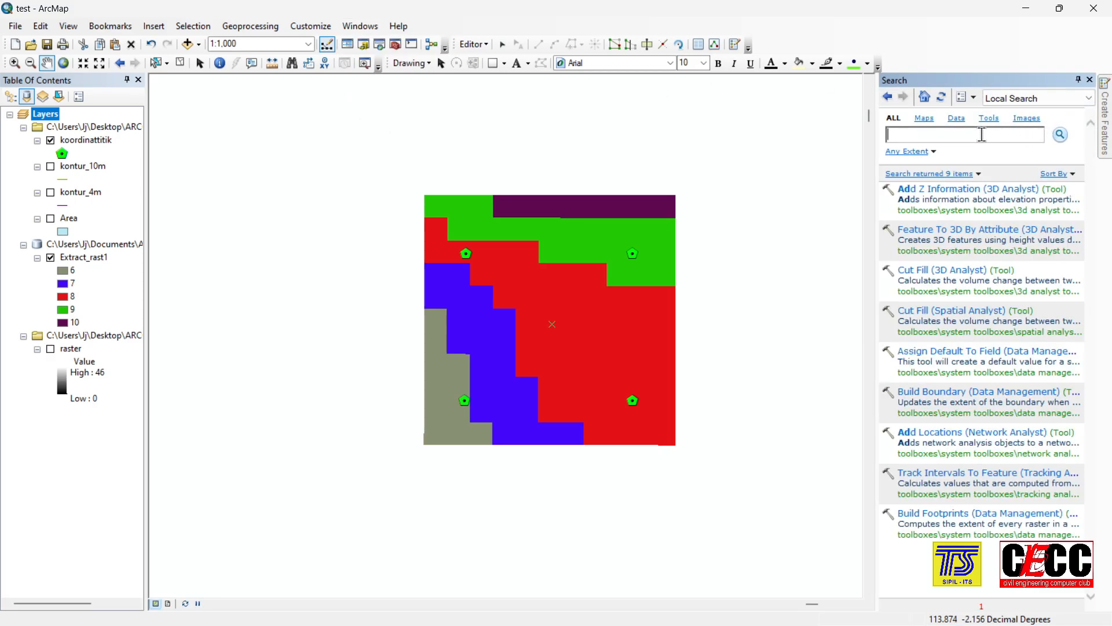
pyautogui.write('raster calculator')
pyautogui.press('Return')
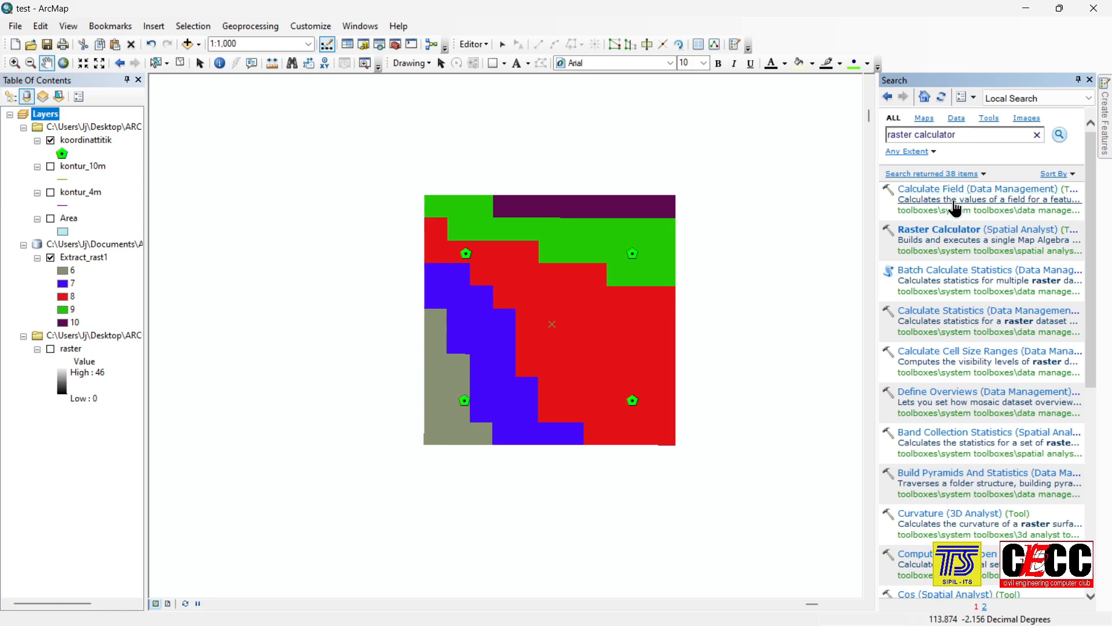
pyautogui.click(964, 233)
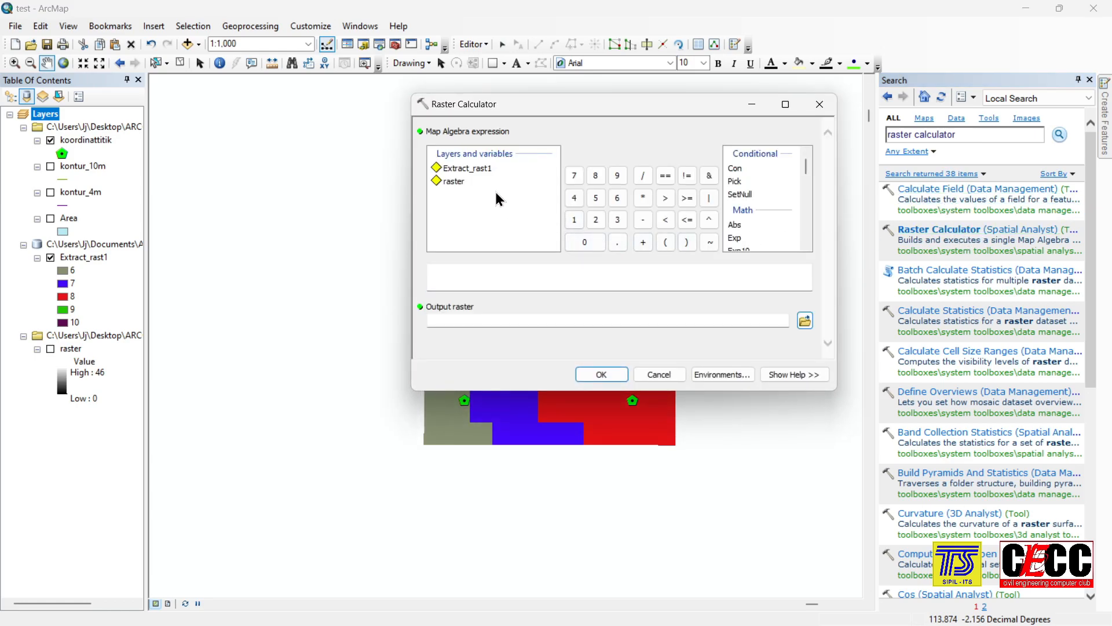
# Step: Build the map algebra expression "Extract_rast1" * 0 + 8 in the Raster Calculator
pyautogui.click(475, 168)
pyautogui.moveTo(539, 115); pyautogui.dragTo(658, 131)
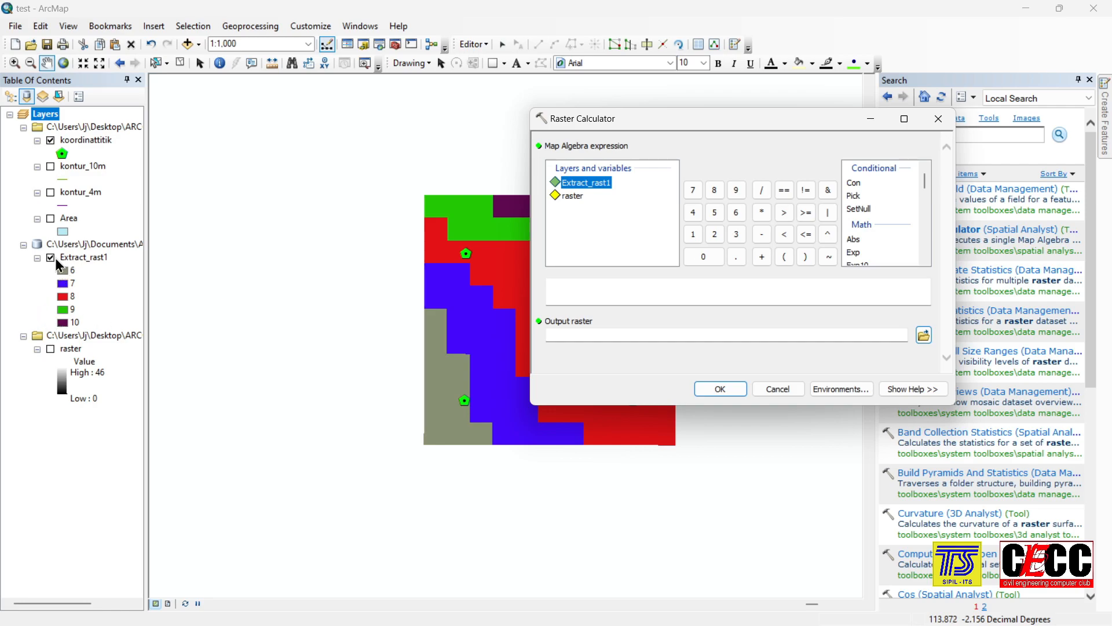
pyautogui.doubleClick(580, 181)
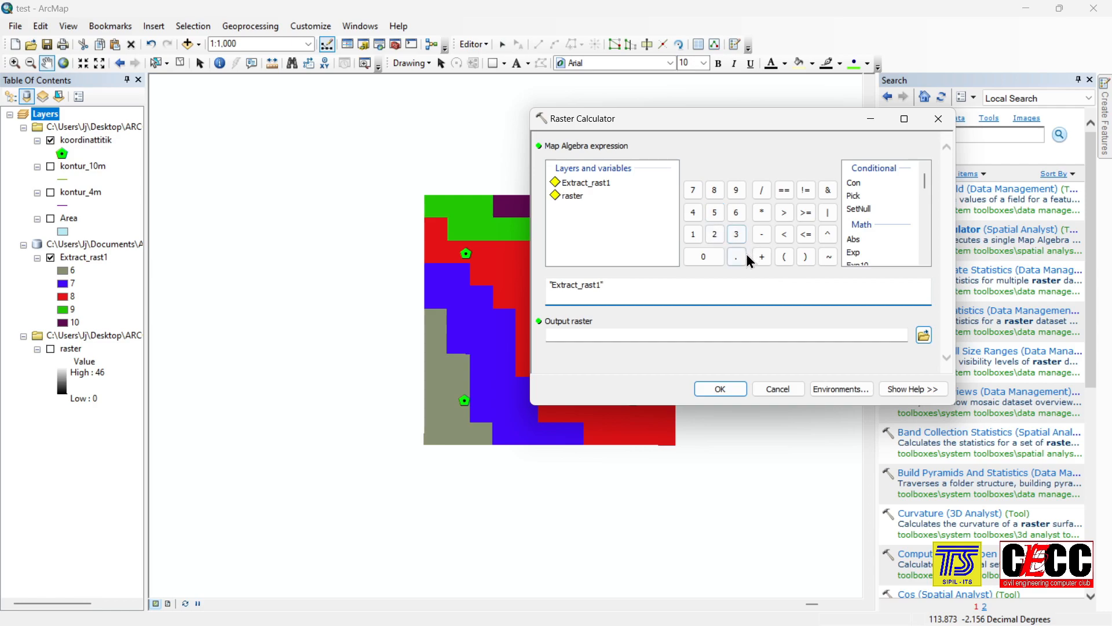
pyautogui.click(762, 212)
pyautogui.click(708, 259)
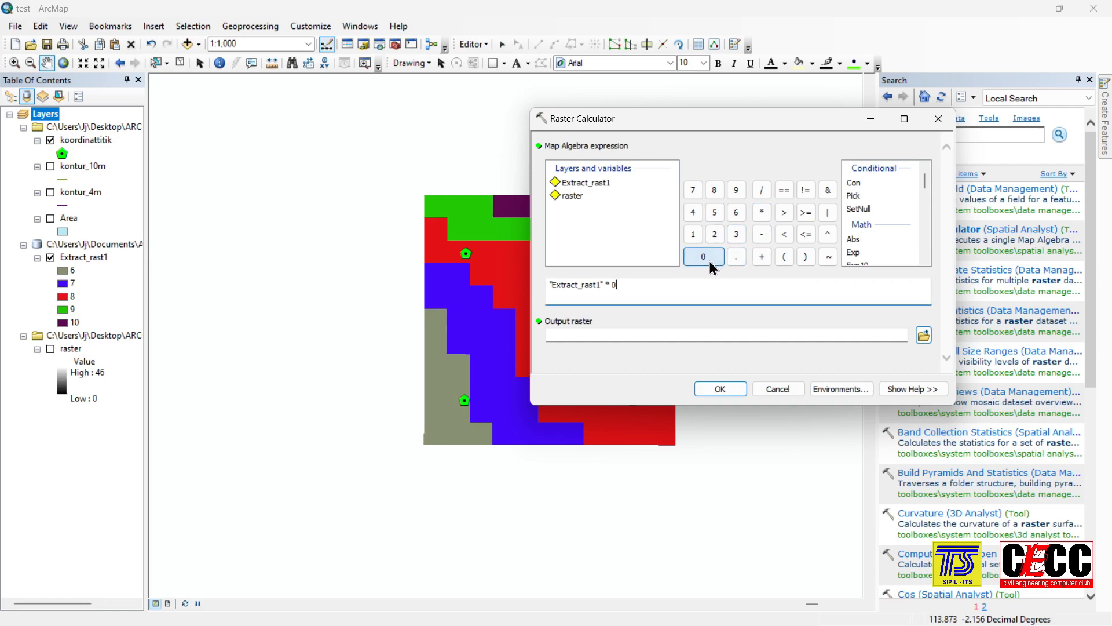
pyautogui.click(762, 256)
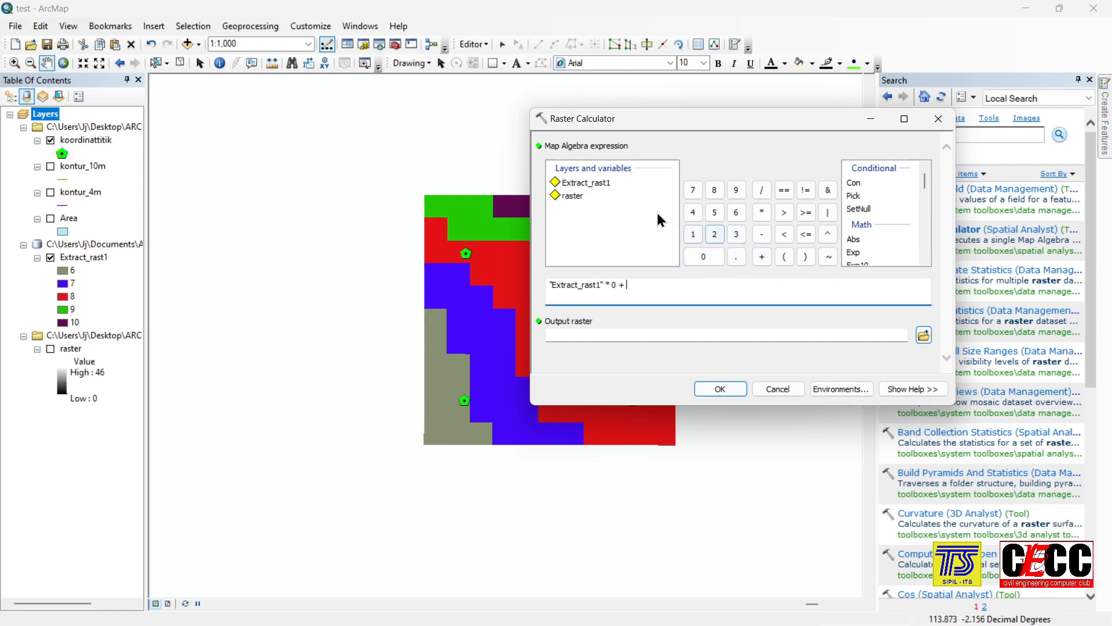
pyautogui.moveTo(665, 125); pyautogui.dragTo(746, 121)
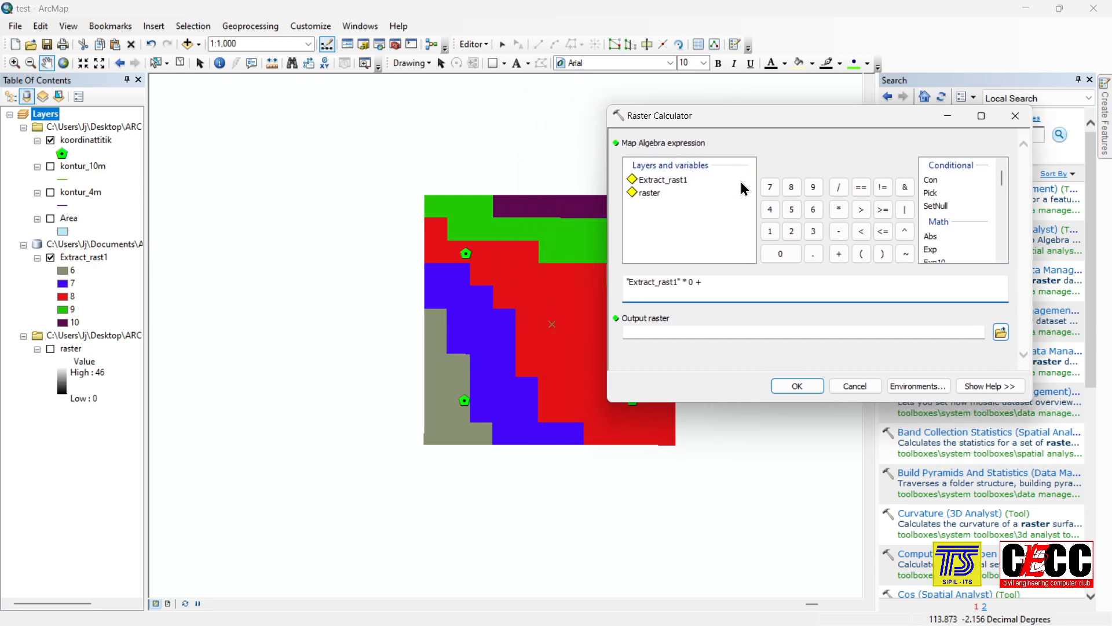
pyautogui.moveTo(730, 118); pyautogui.dragTo(721, 113)
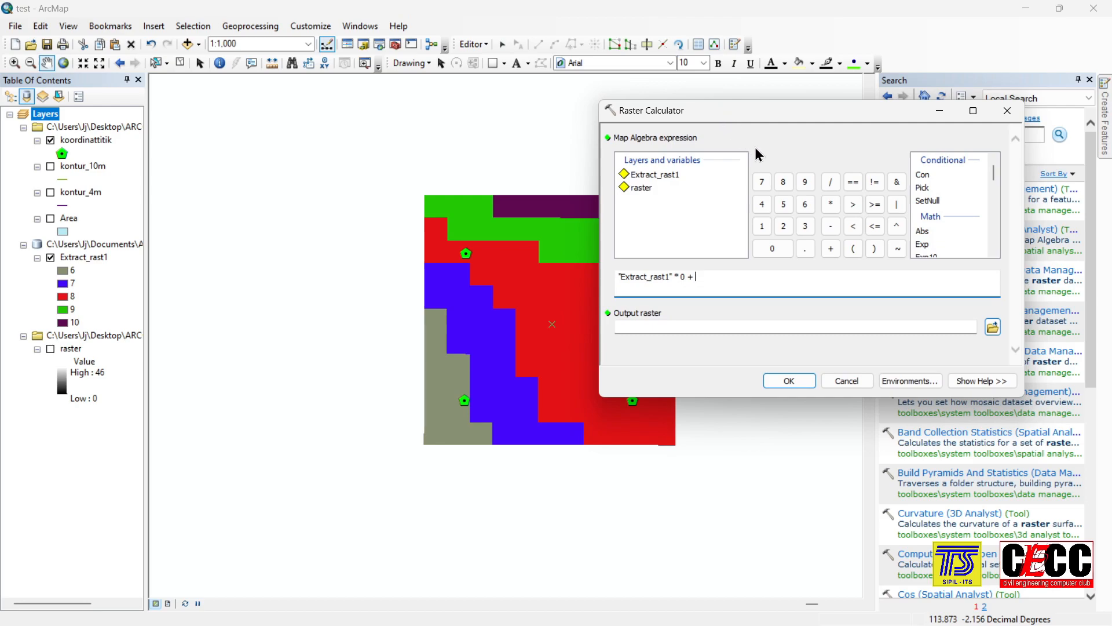
pyautogui.click(784, 185)
# Step: Set the output raster to cut_8 in the Desktop\ARCGIS folder, run the calculation, and close the completion report
pyautogui.click(992, 327)
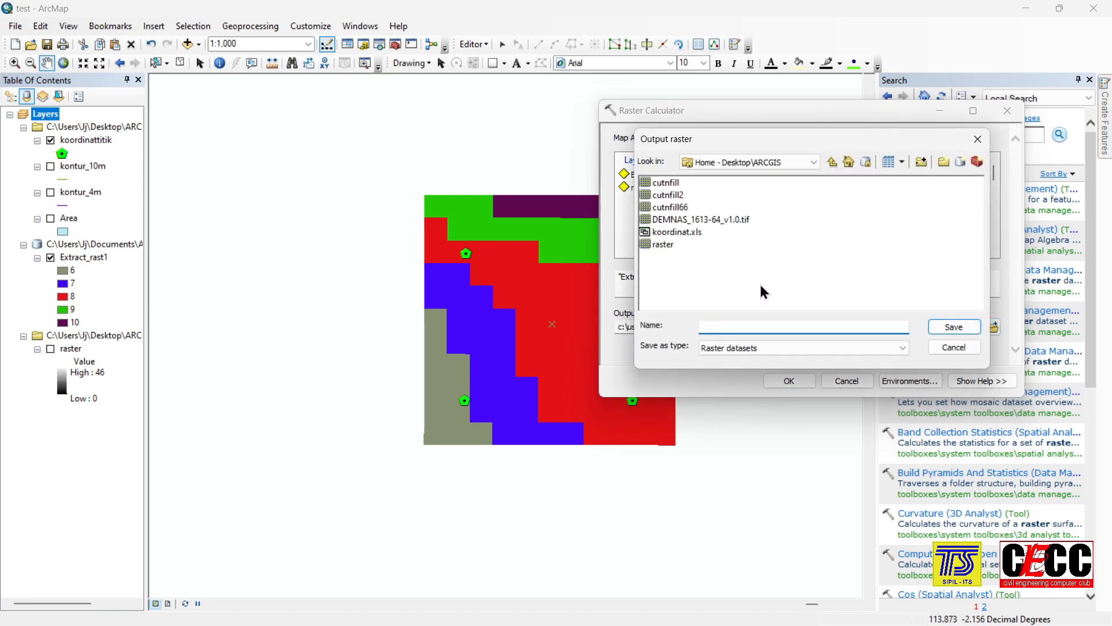
pyautogui.click(665, 183)
pyautogui.click(945, 328)
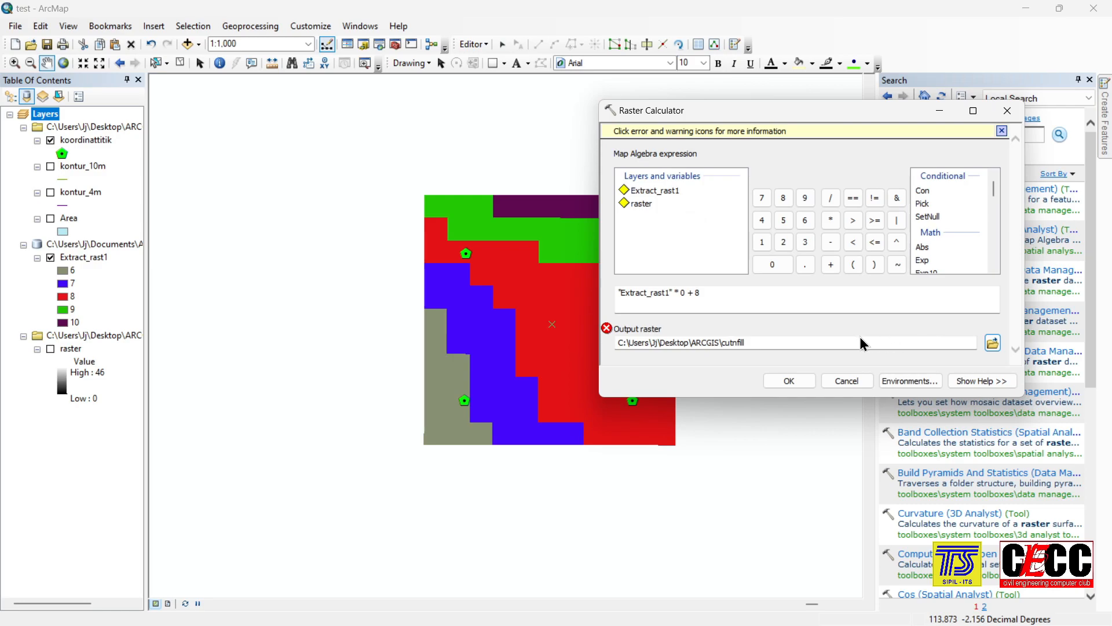
pyautogui.click(771, 342)
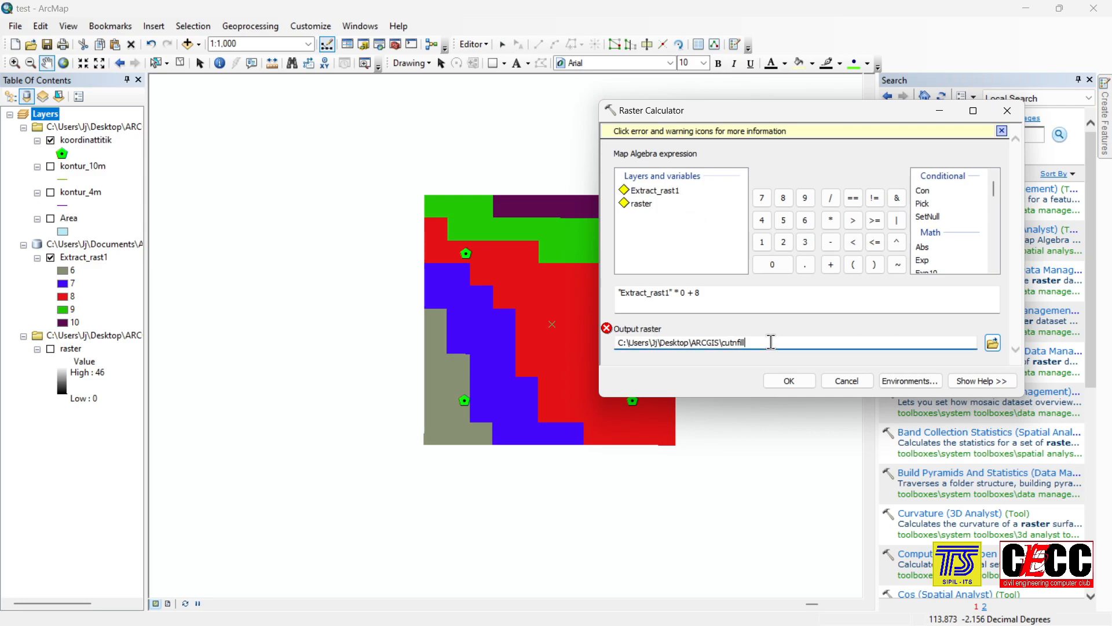
pyautogui.press('BackSpace')
pyautogui.press('BackSpace')
pyautogui.press('BackSpace')
pyautogui.press('BackSpace')
pyautogui.press('BackSpace')
pyautogui.write('_8')
pyautogui.click(782, 381)
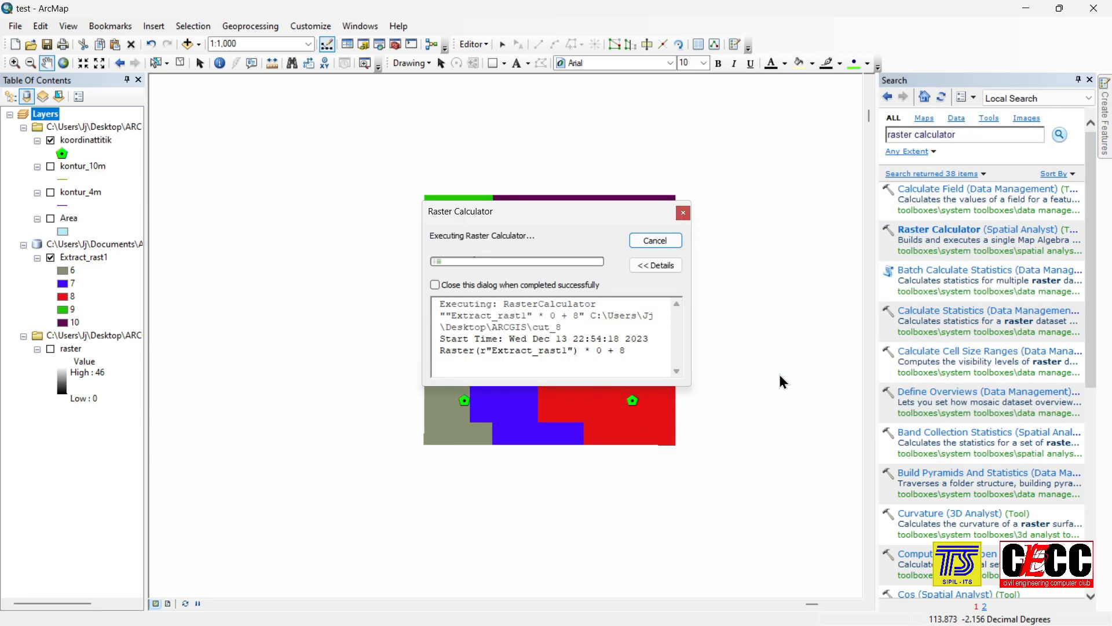
pyautogui.moveTo(548, 211); pyautogui.dragTo(553, 195)
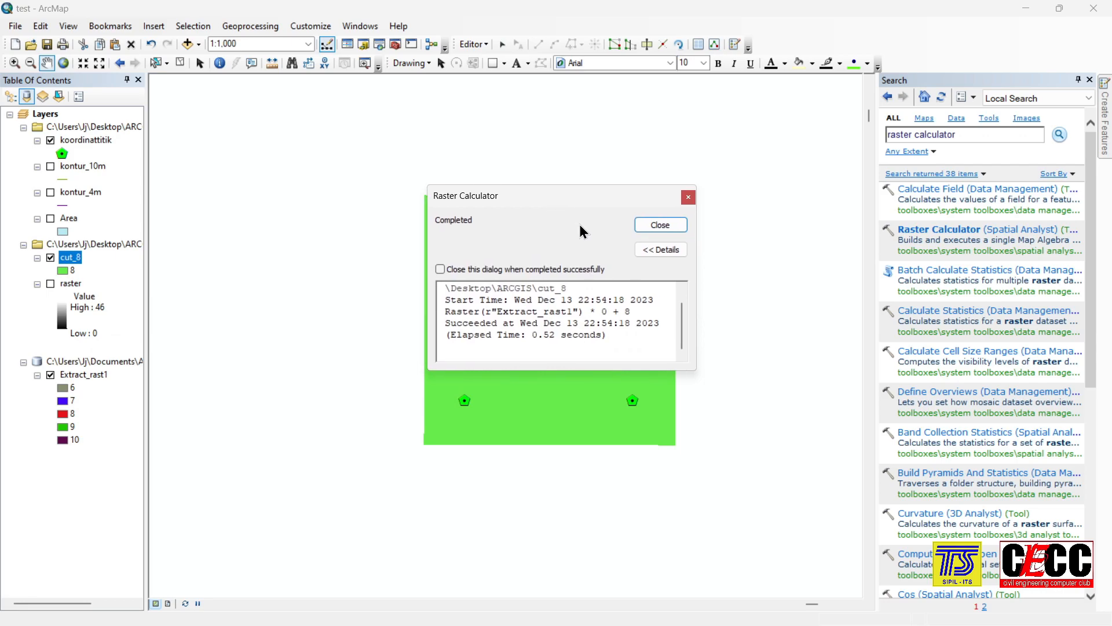
pyautogui.click(661, 225)
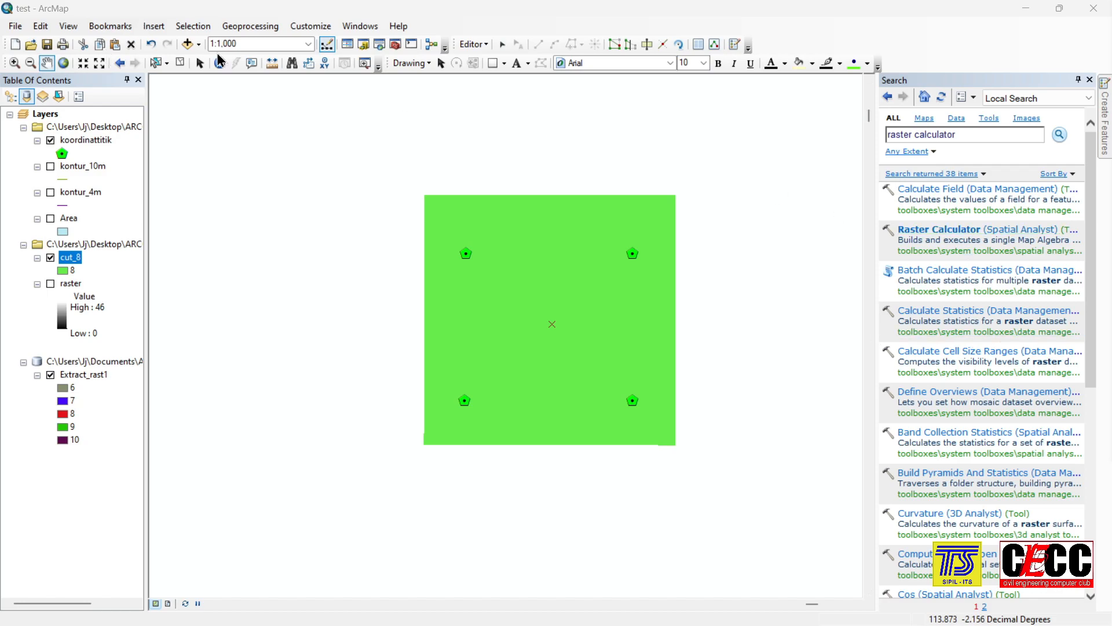
# Step: Open ArcToolbox, restore it from full screen, and shrink and reposition it beside the Table Of Contents
pyautogui.click(391, 45)
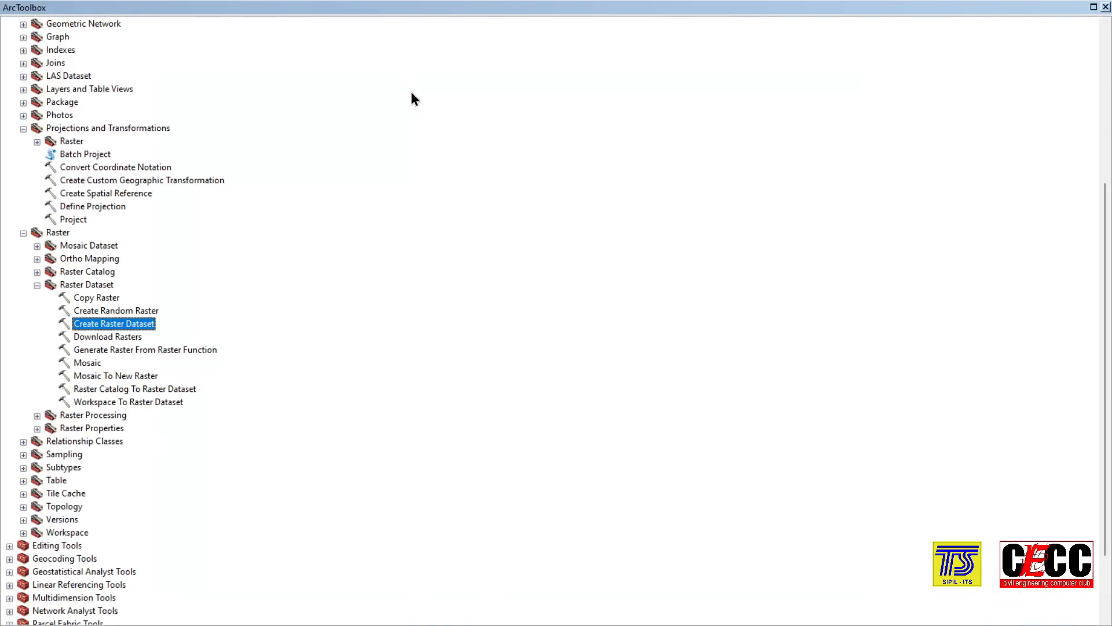
pyautogui.click(1094, 7)
pyautogui.click(1094, 7)
pyautogui.moveTo(1050, 11); pyautogui.dragTo(816, 111)
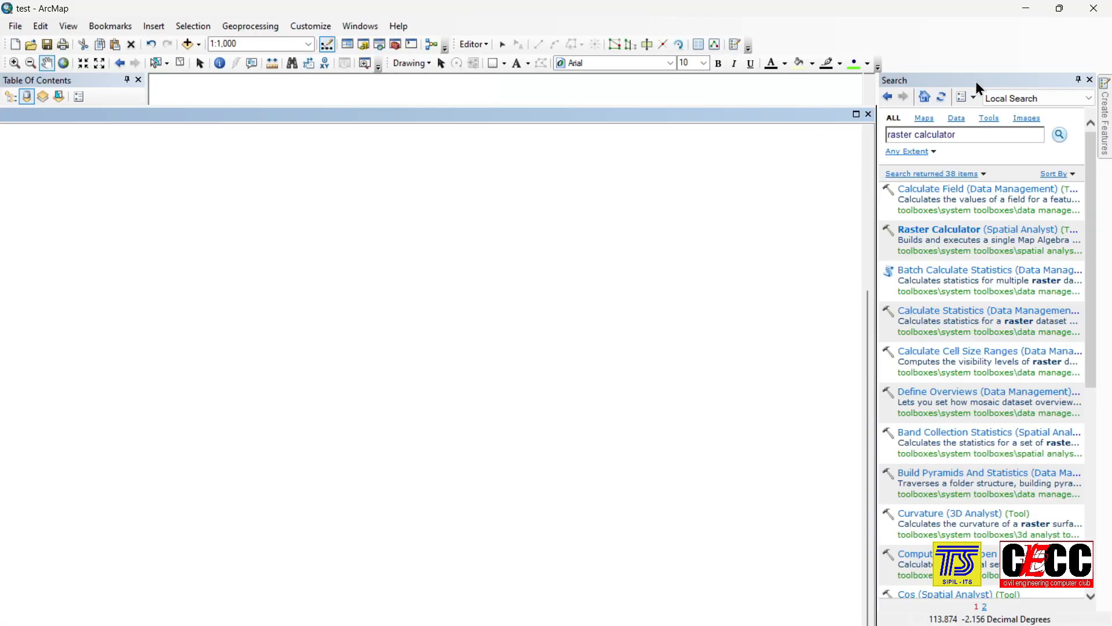
pyautogui.click(856, 114)
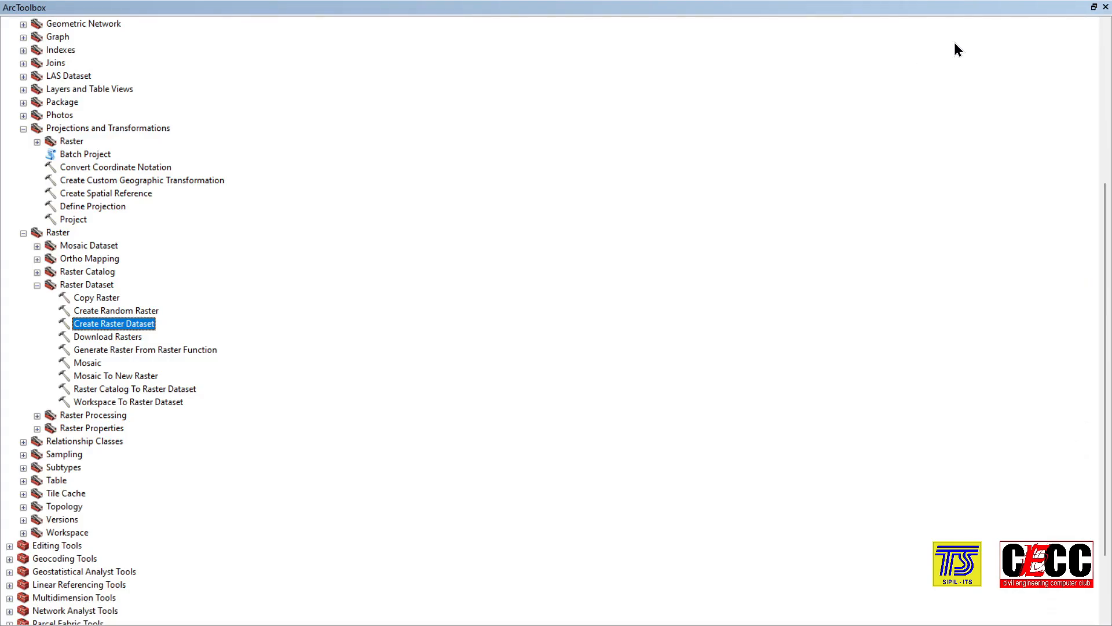
pyautogui.click(1094, 7)
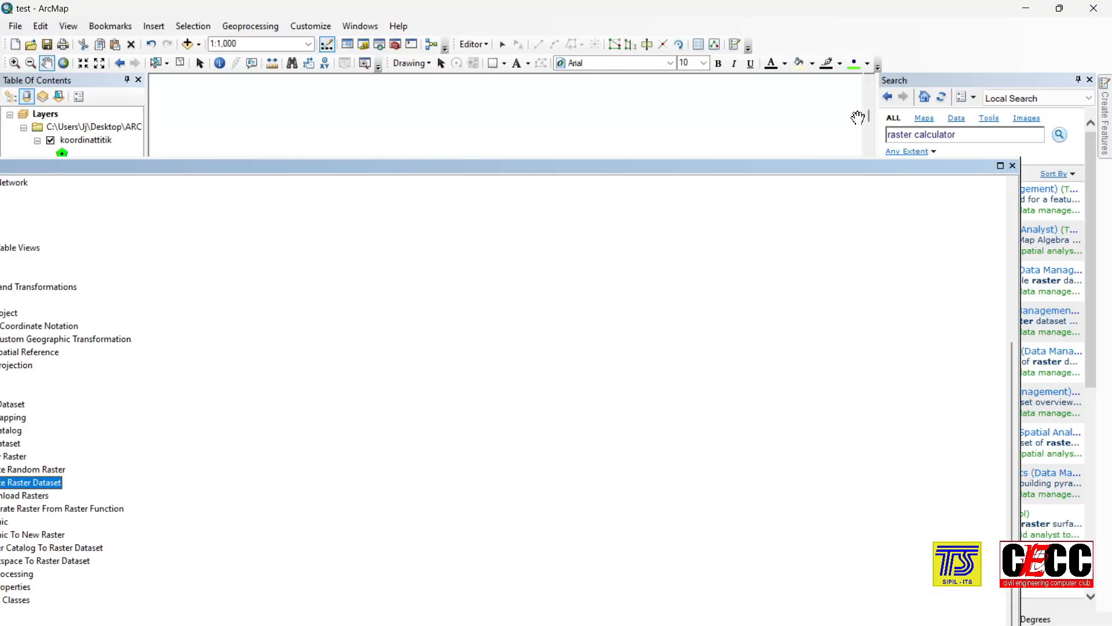
pyautogui.moveTo(1012, 125); pyautogui.dragTo(1033, 125)
pyautogui.moveTo(852, 126); pyautogui.dragTo(209, 186)
pyautogui.moveTo(148, 130); pyautogui.dragTo(516, 125)
pyautogui.moveTo(432, 115); pyautogui.dragTo(421, 78)
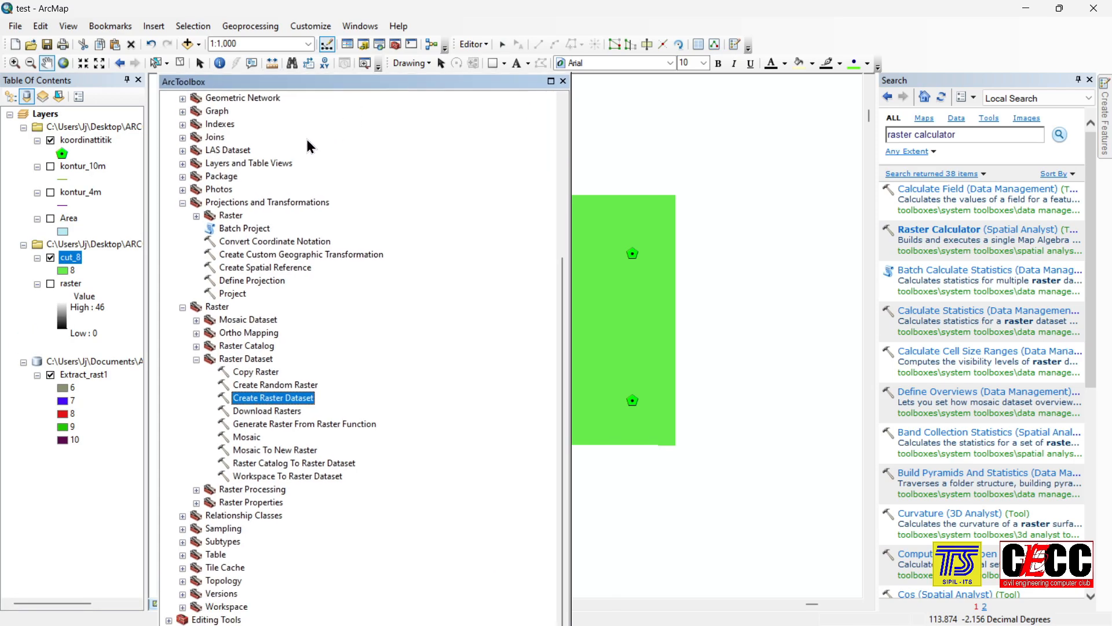
# Step: Collapse the expanded toolsets and open the Cut Fill tool from the Spatial Analyst Surface toolset, moving its dialog nearer the map's centre
pyautogui.click(183, 203)
pyautogui.click(183, 215)
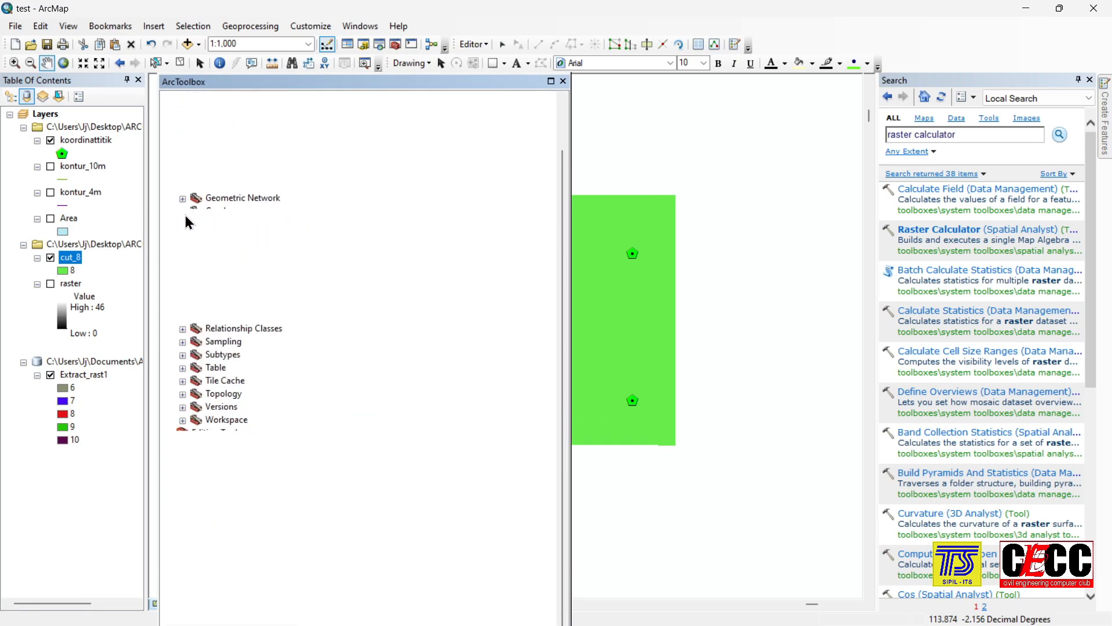
pyautogui.click(170, 125)
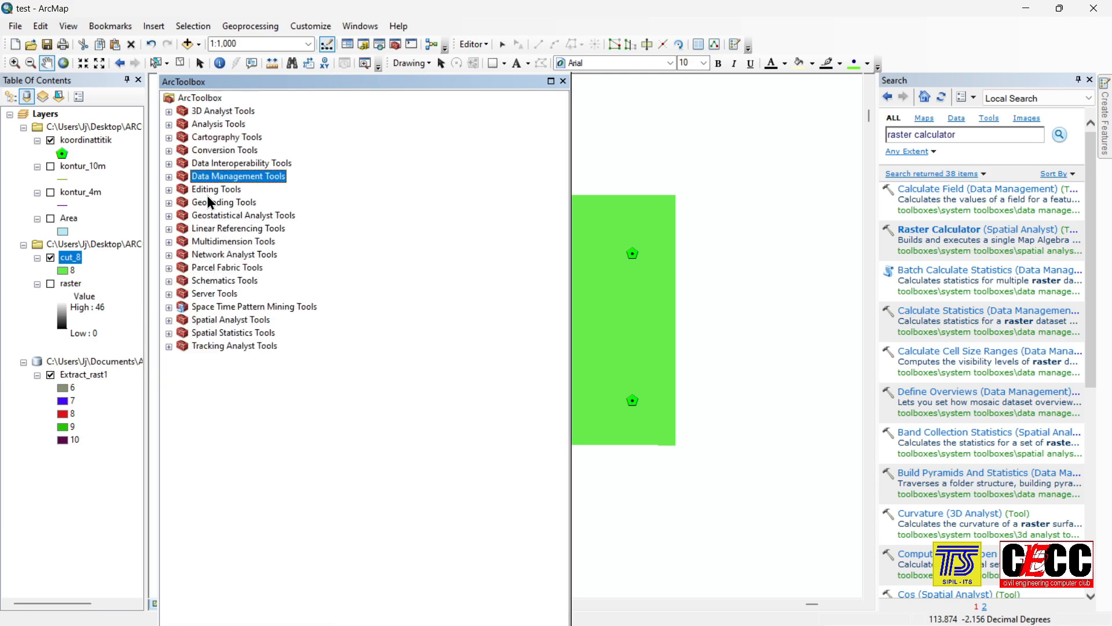
pyautogui.doubleClick(242, 320)
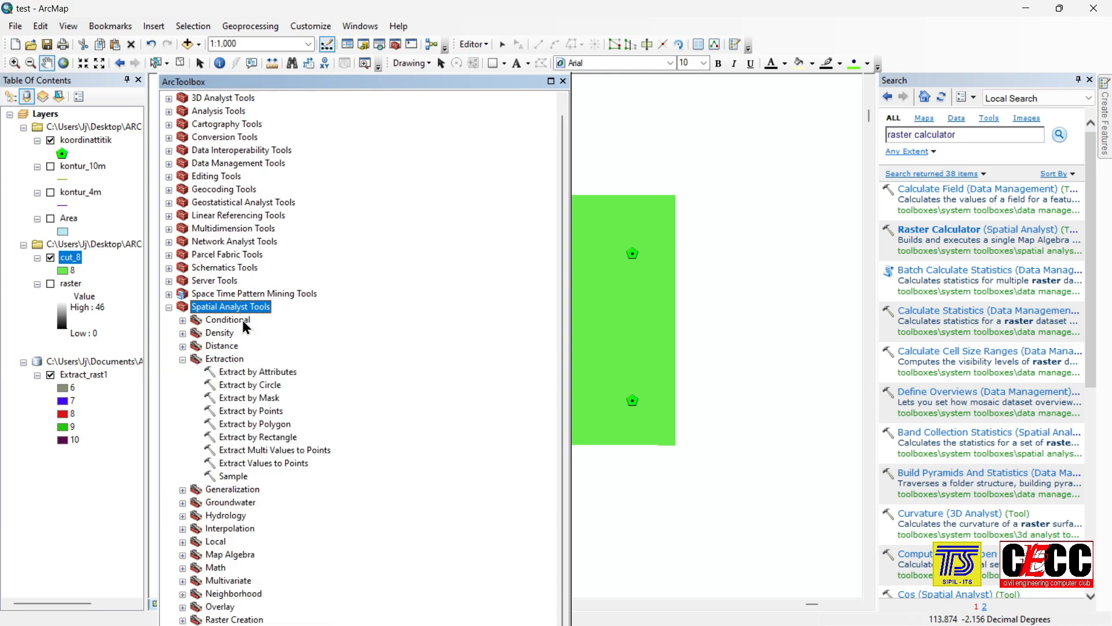
pyautogui.click(183, 359)
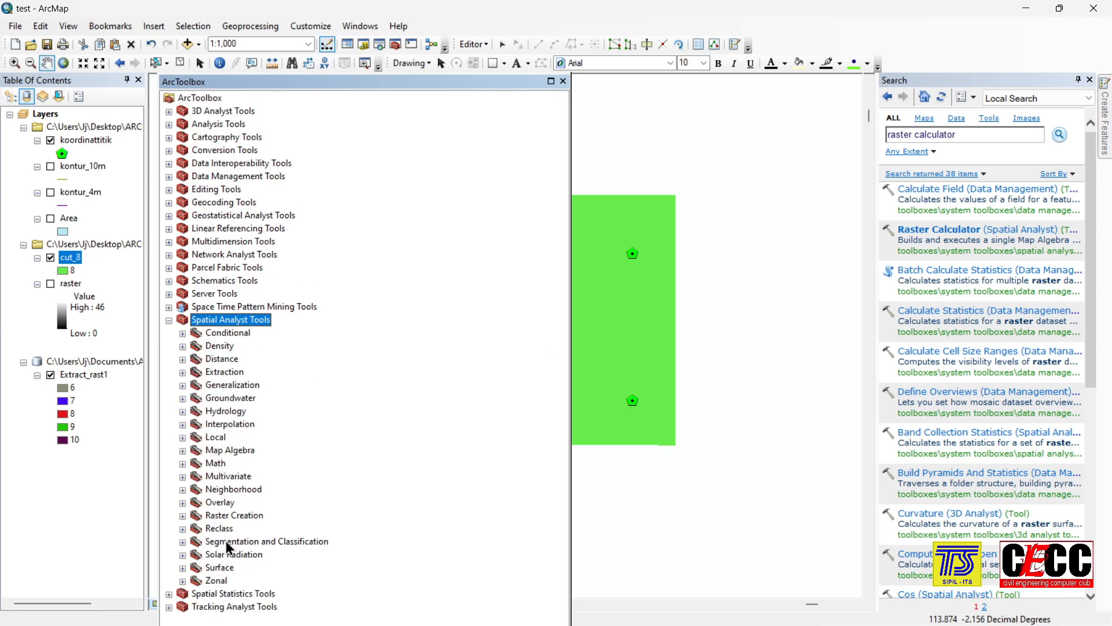
pyautogui.doubleClick(228, 567)
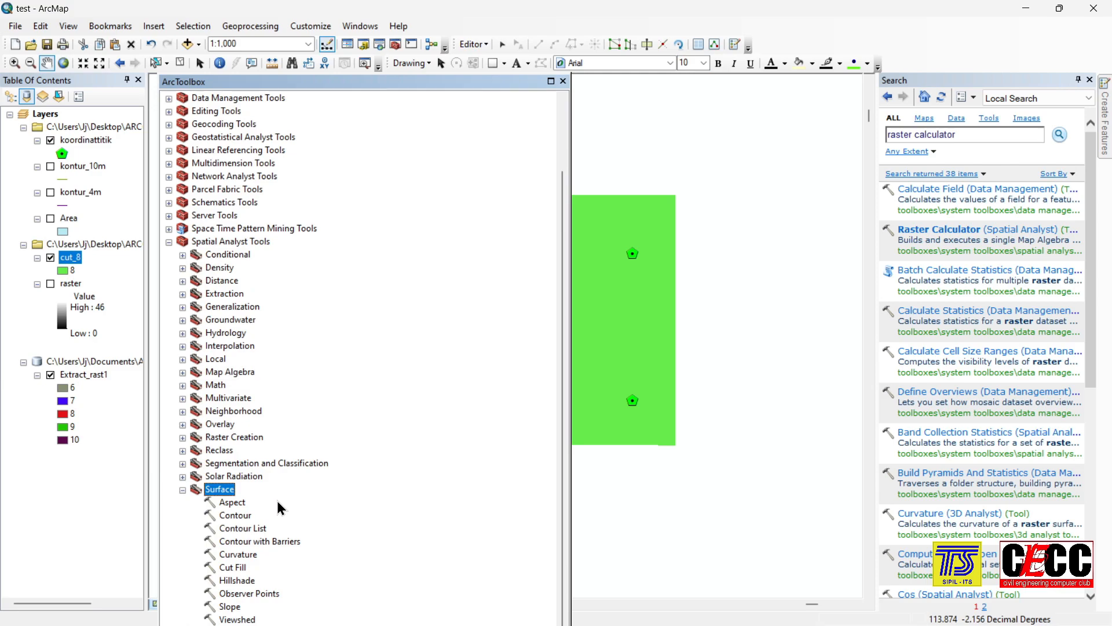
pyautogui.doubleClick(232, 567)
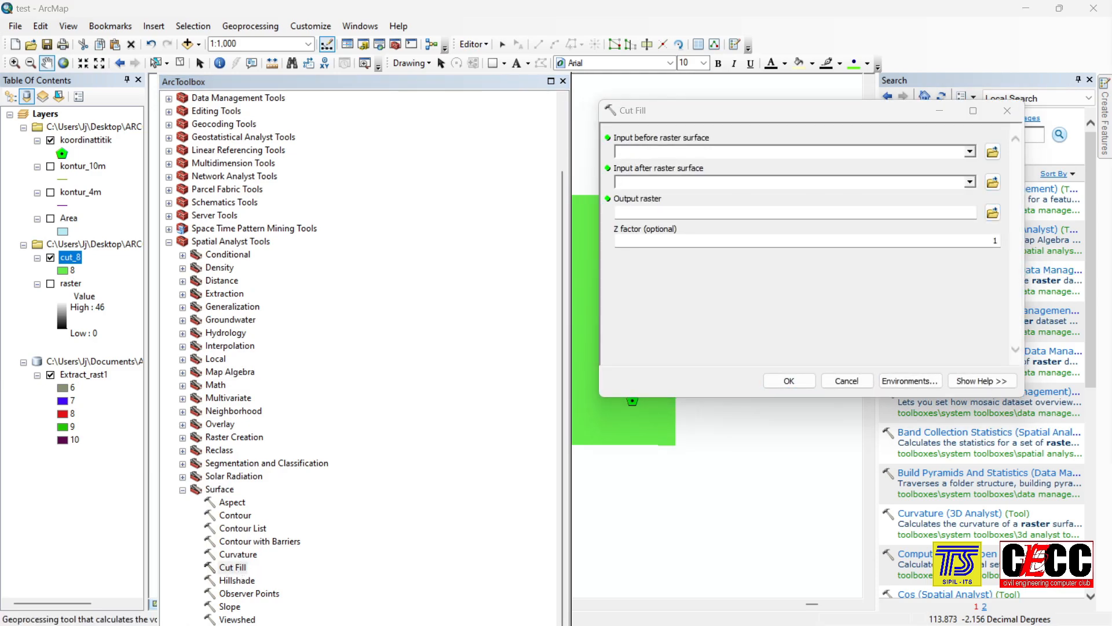
pyautogui.moveTo(792, 113); pyautogui.dragTo(614, 141)
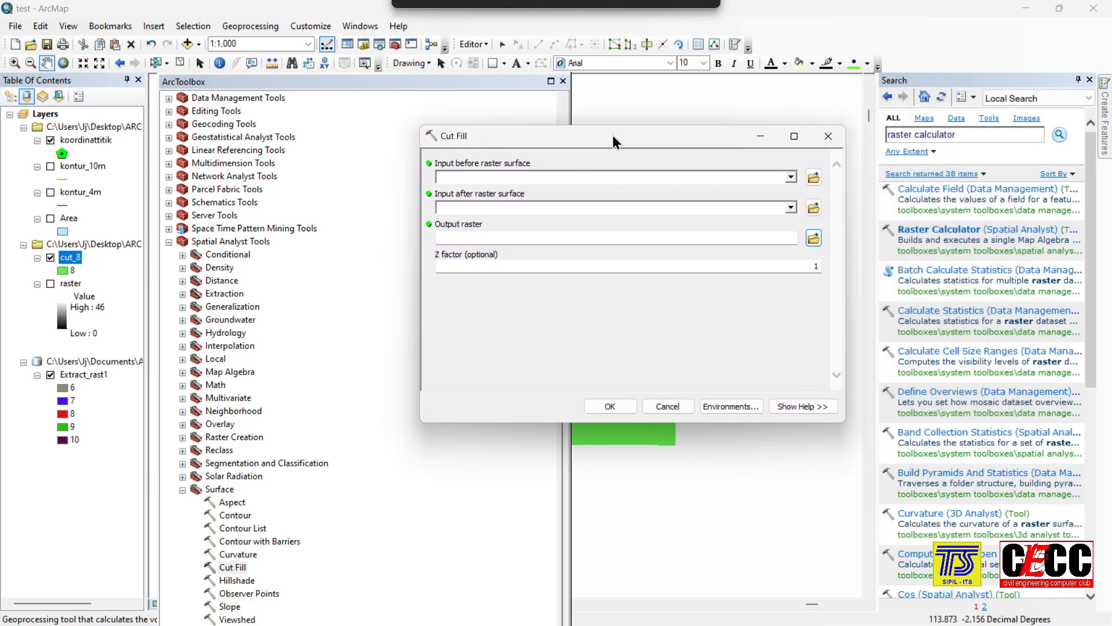
# Step: Set Extract_rast1 as the before raster surface and cut_8 as the after raster surface for Cut Fill
pyautogui.click(792, 177)
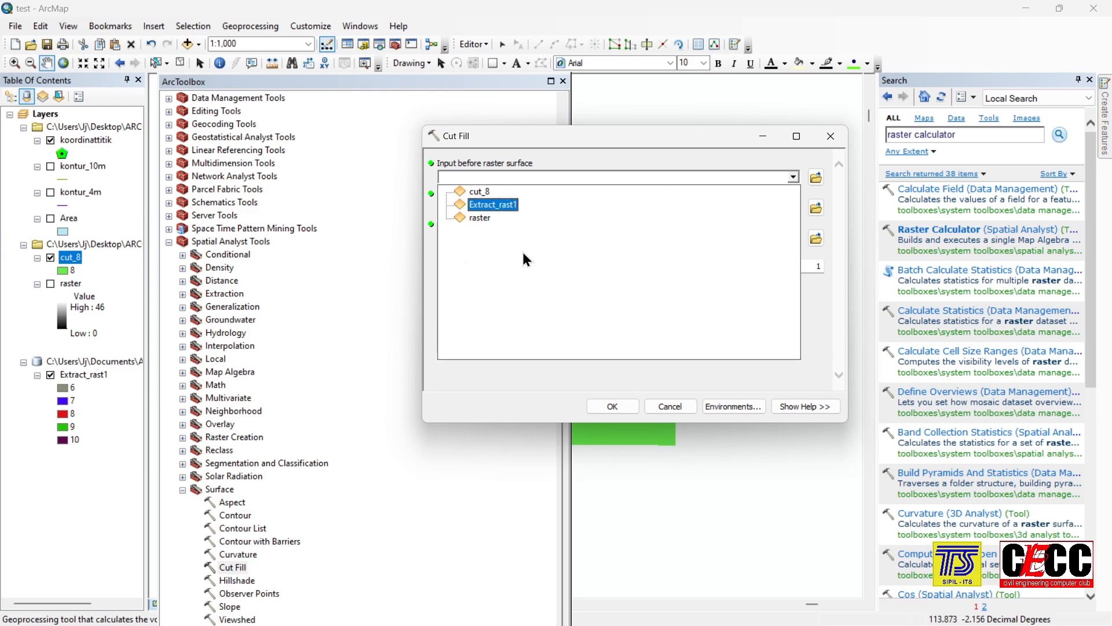
pyautogui.click(492, 206)
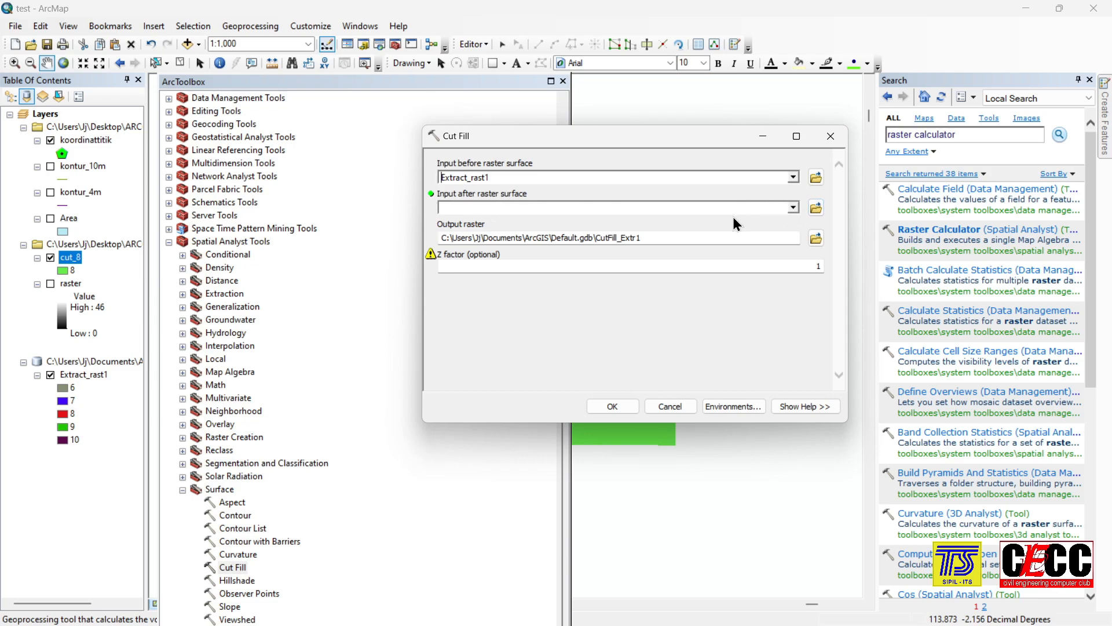
pyautogui.click(792, 209)
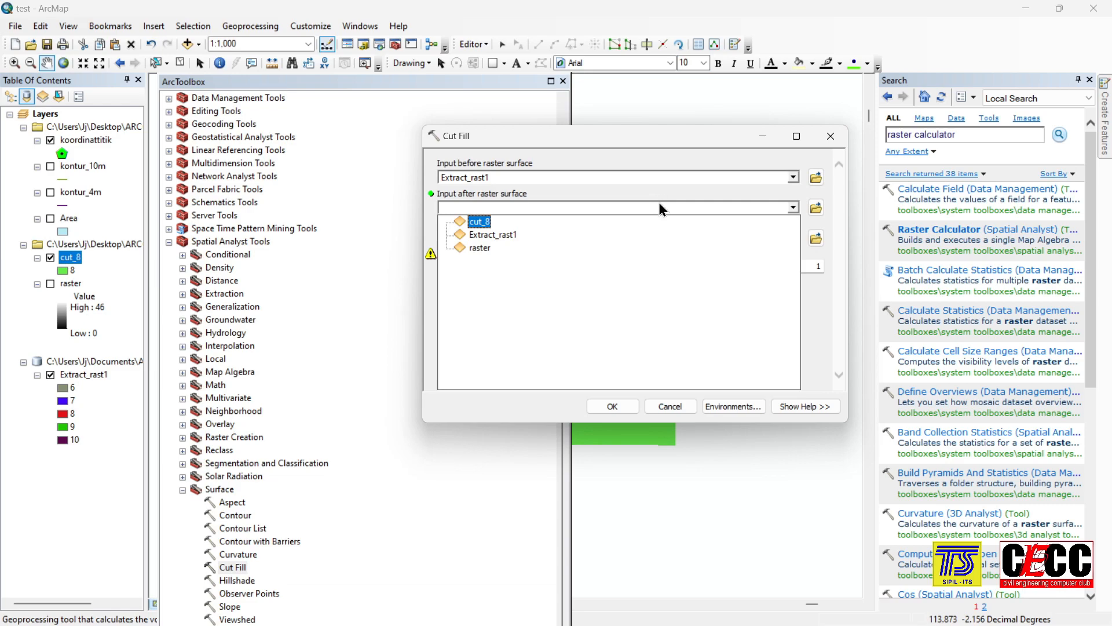
pyautogui.click(478, 224)
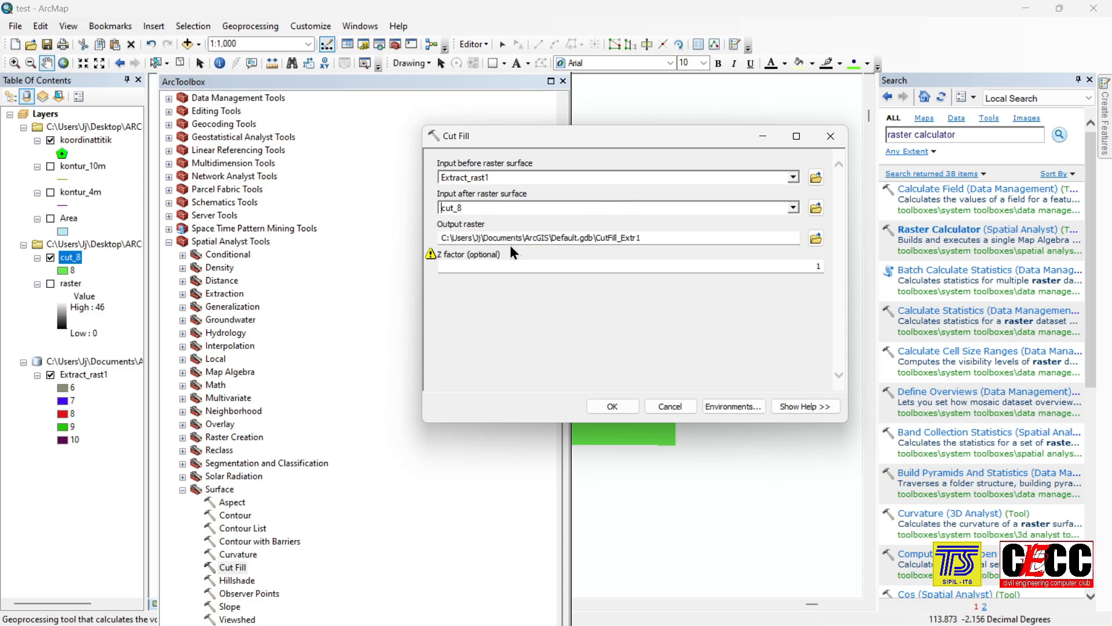
# Step: Set the output raster to cutfill_8 in the Desktop\ARCGIS folder, run Cut Fill, and close the completion report
pyautogui.click(815, 239)
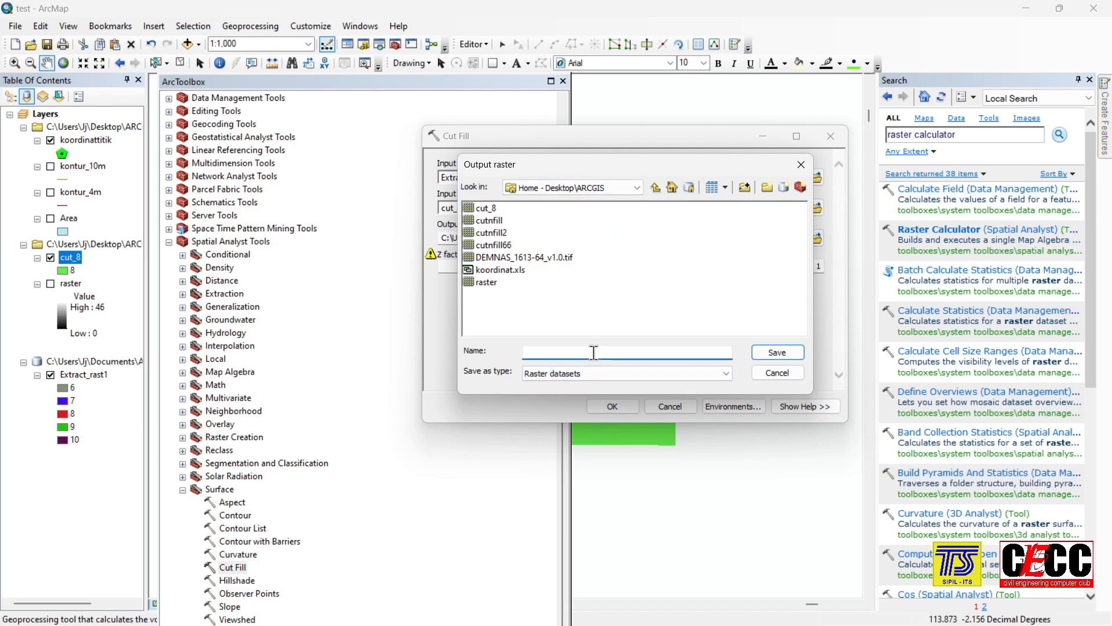
pyautogui.write('cutfill_8')
pyautogui.click(777, 353)
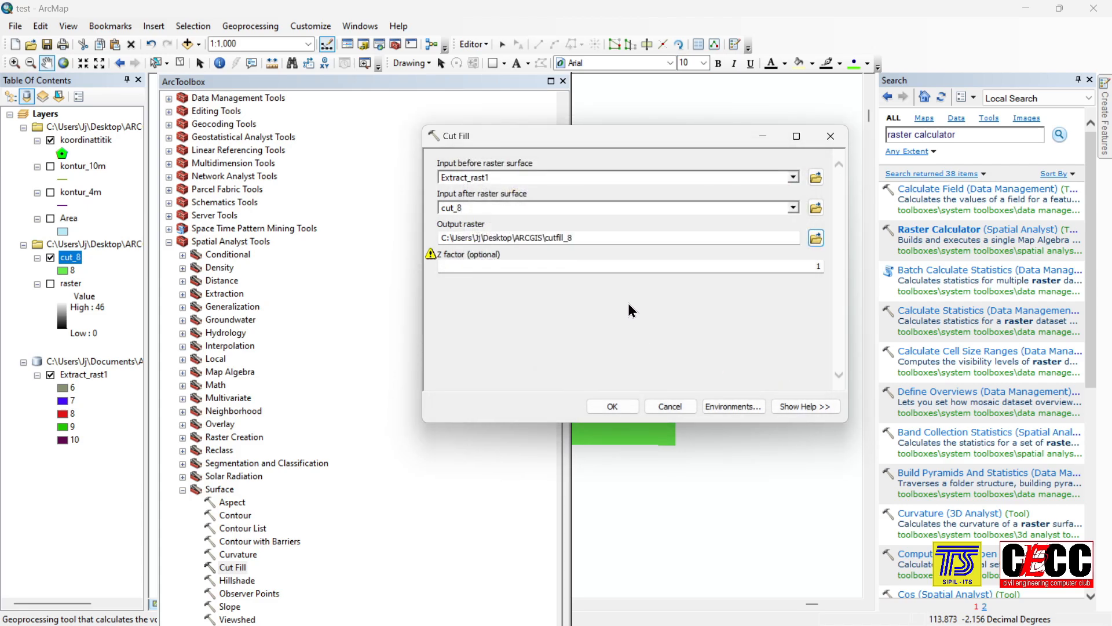
pyautogui.click(653, 271)
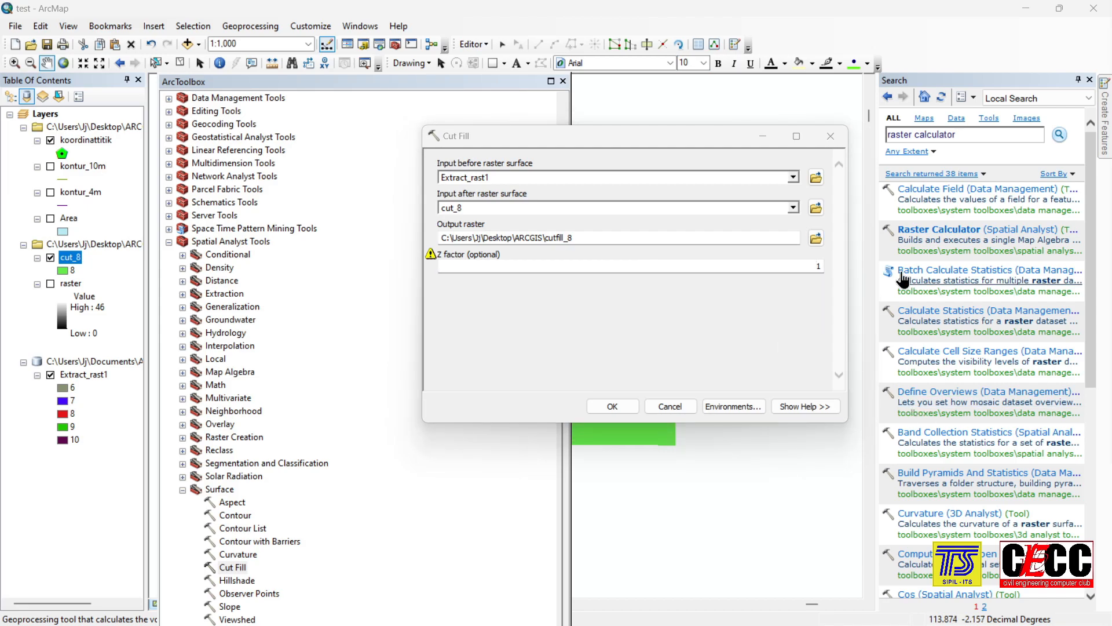
pyautogui.click(786, 264)
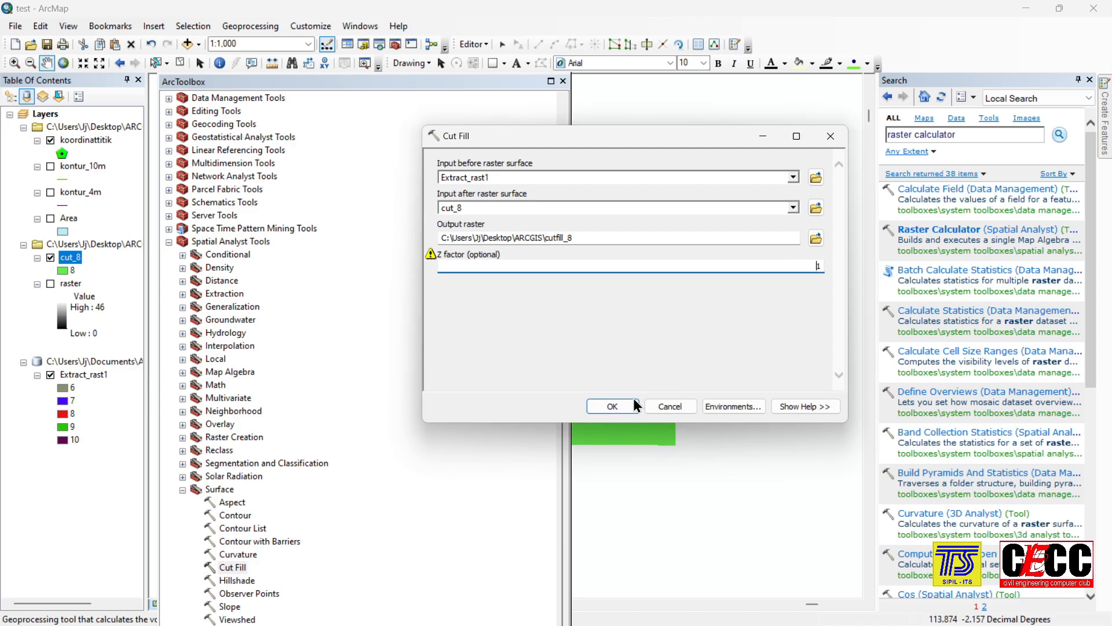
pyautogui.click(613, 405)
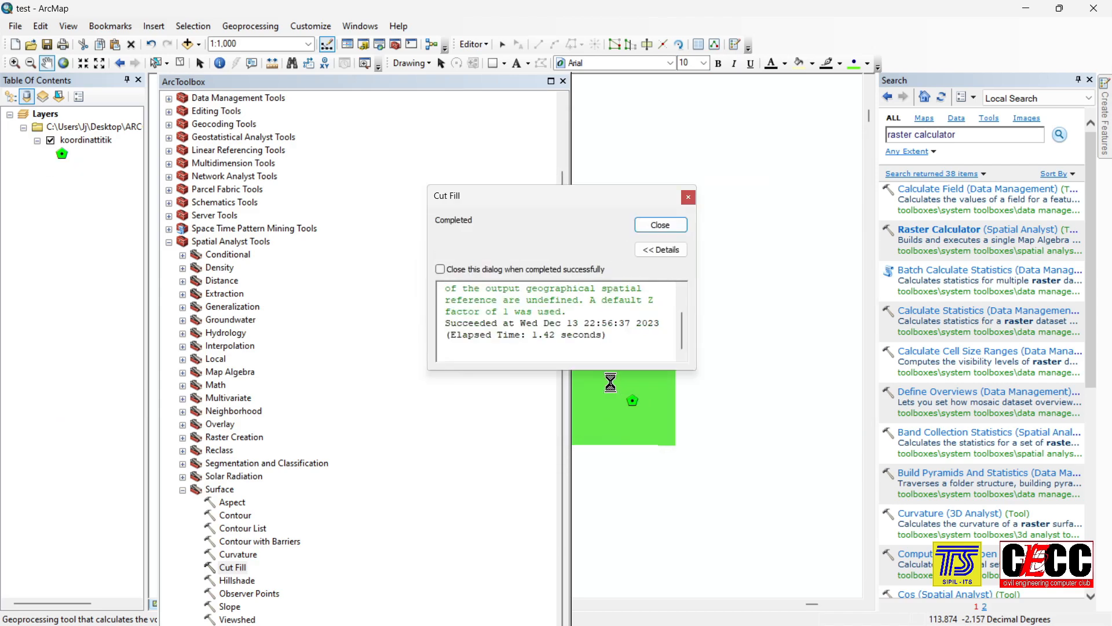
pyautogui.click(666, 225)
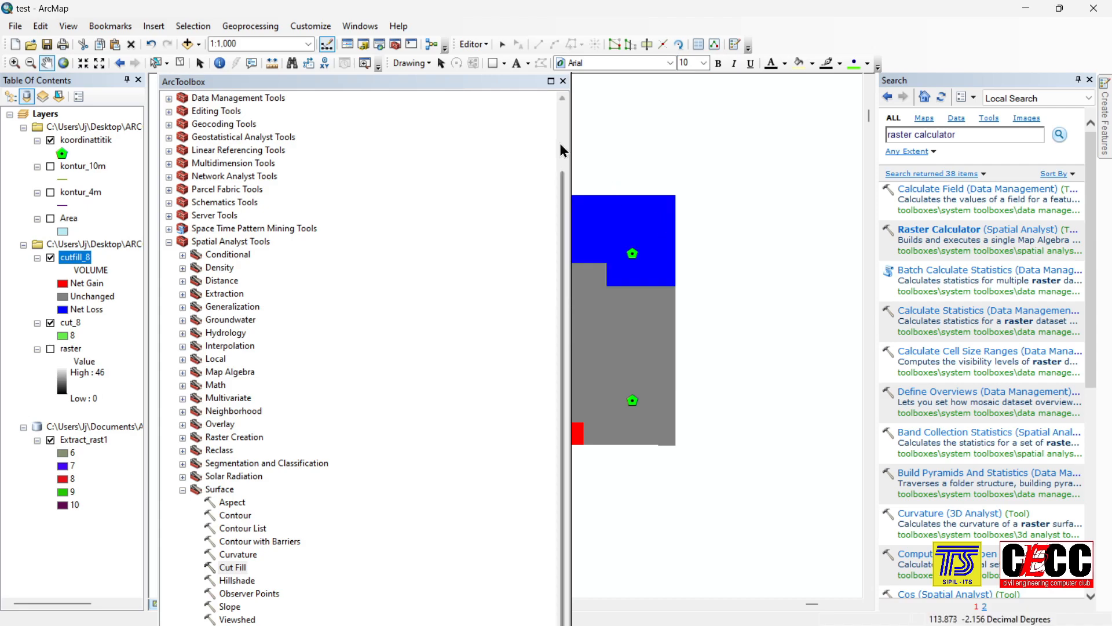
# Step: Close ArcToolbox and hide the cut_8 and Extract_rast1 layers
pyautogui.click(562, 81)
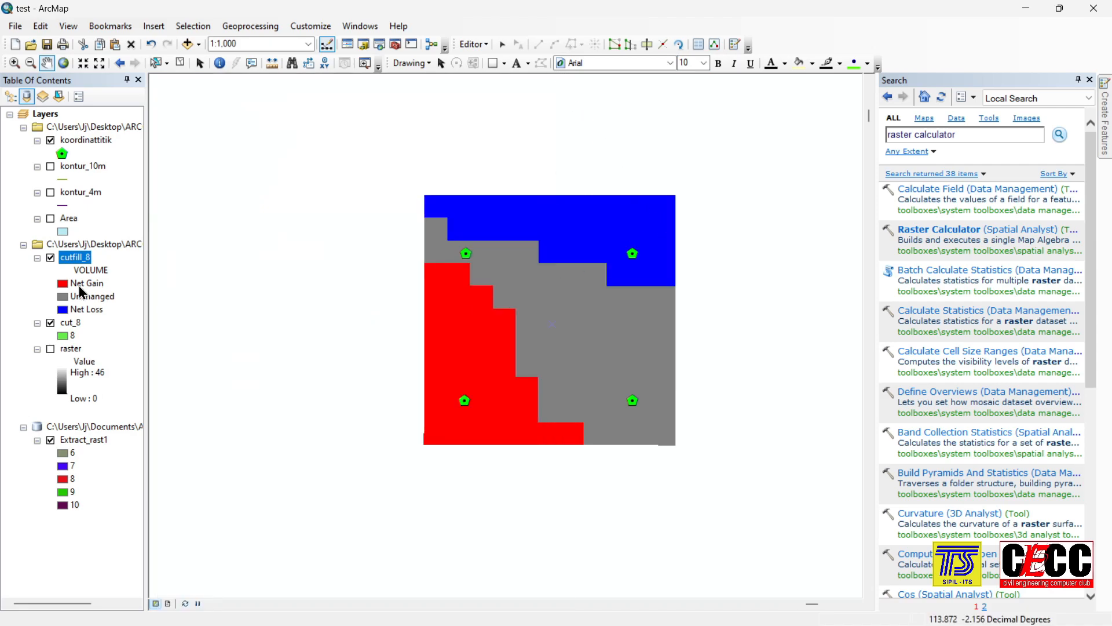
pyautogui.moveTo(591, 330)
pyautogui.mouseDown()
pyautogui.moveTo(596, 355)
pyautogui.moveTo(570, 336)
pyautogui.mouseUp()
pyautogui.click(50, 322)
pyautogui.click(50, 440)
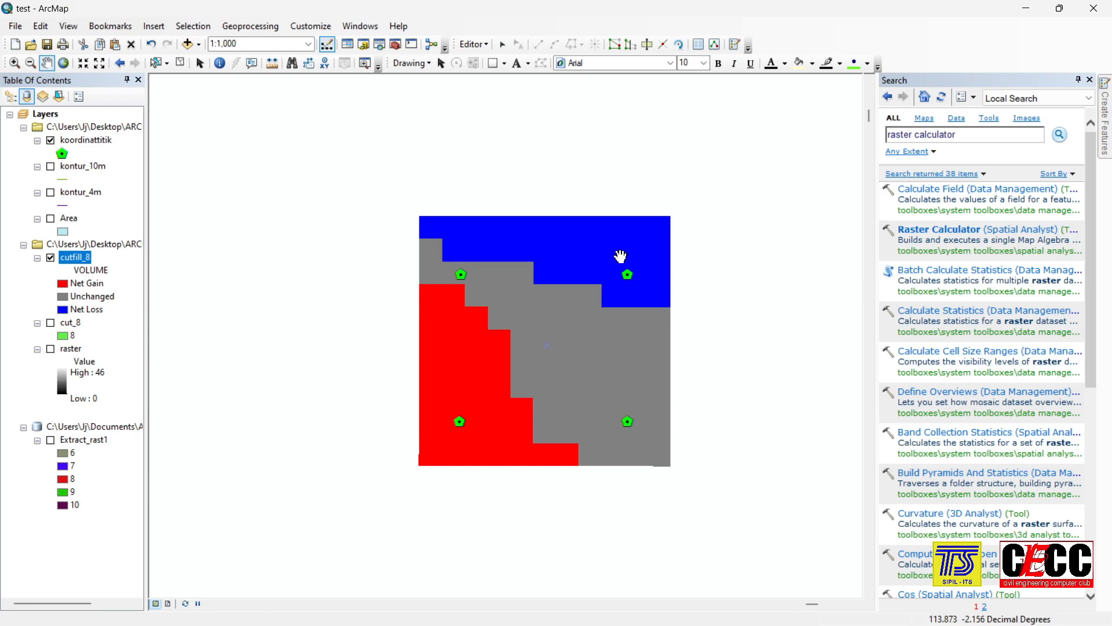
# Step: Open the cutfill_8 attribute table to examine its volume and area values, and move the table aside
pyautogui.rightClick(74, 262)
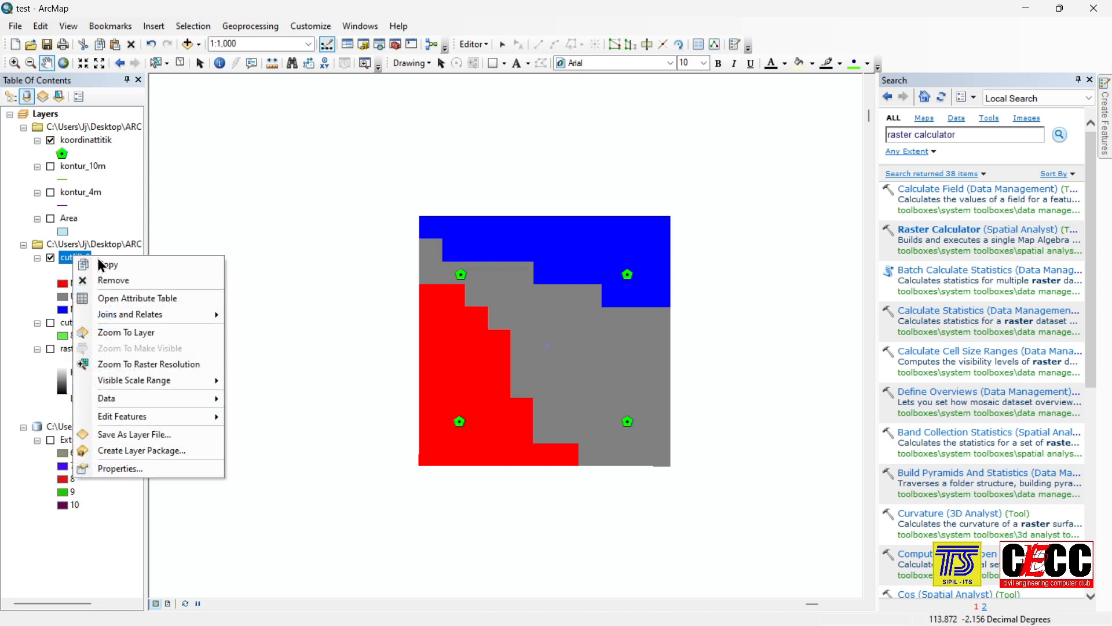
pyautogui.click(146, 297)
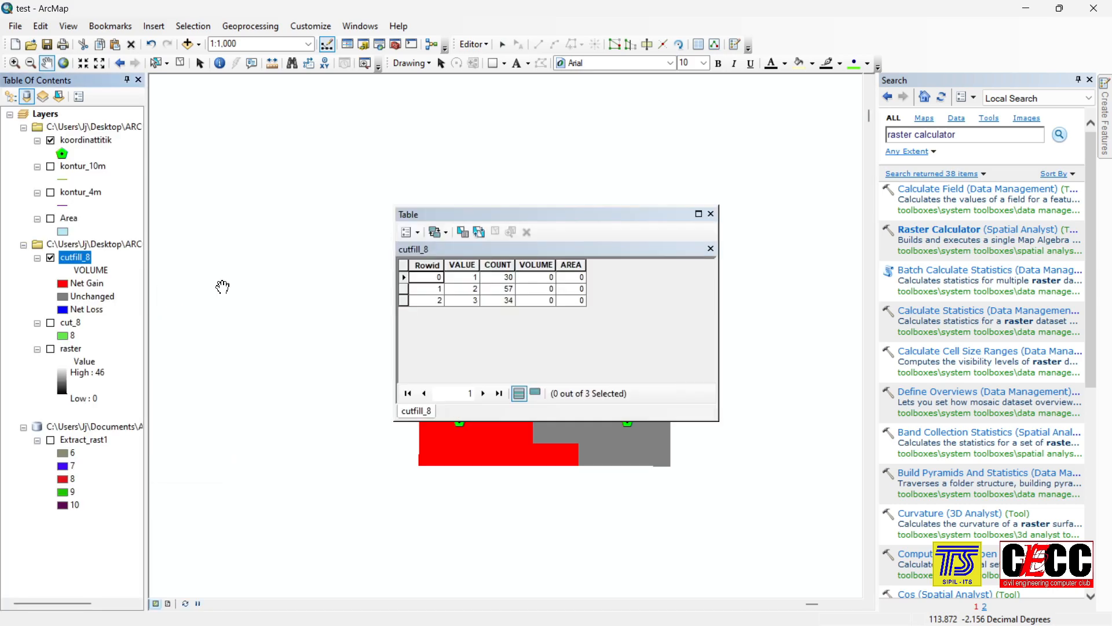
pyautogui.moveTo(537, 222); pyautogui.dragTo(781, 193)
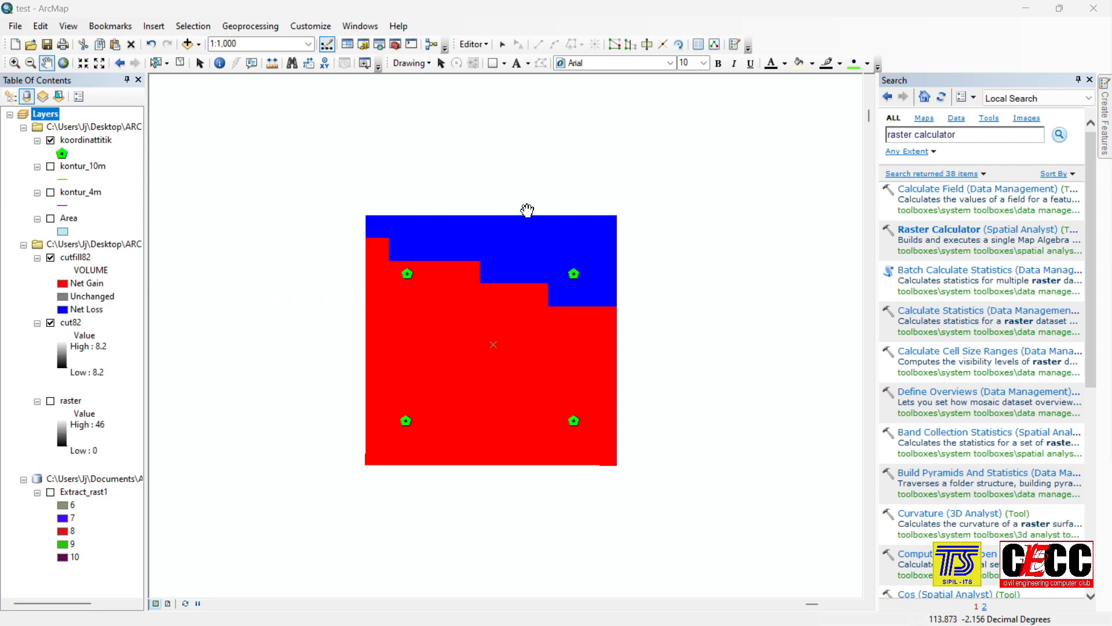
# Step: Open the cutfill82 attribute table, examine its volume and area values, and close the table
pyautogui.click(85, 258)
pyautogui.rightClick(86, 257)
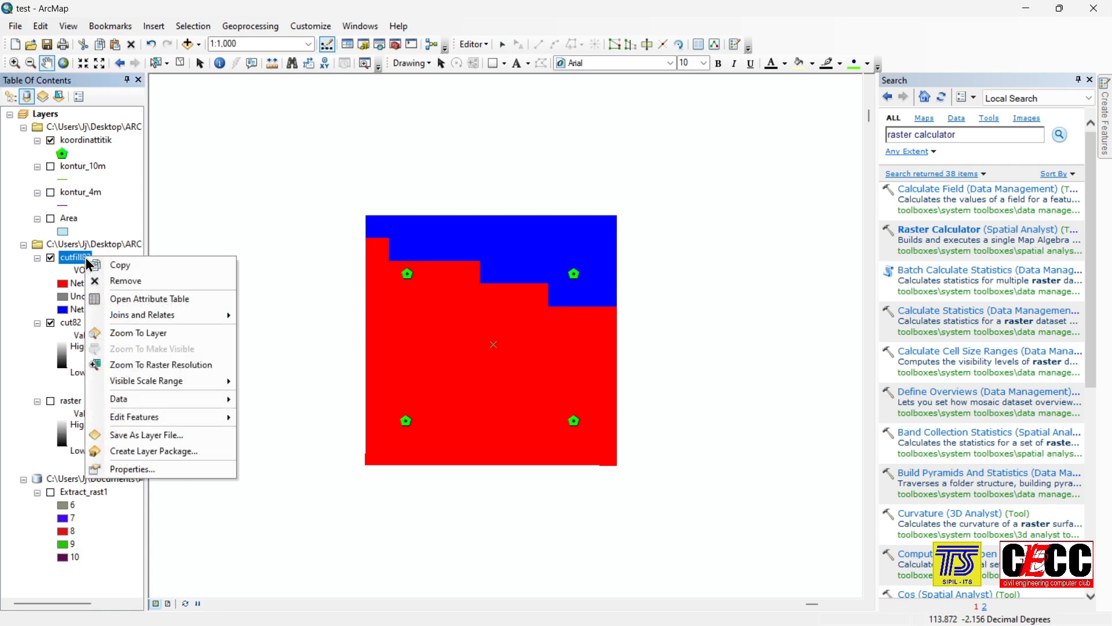
pyautogui.click(107, 300)
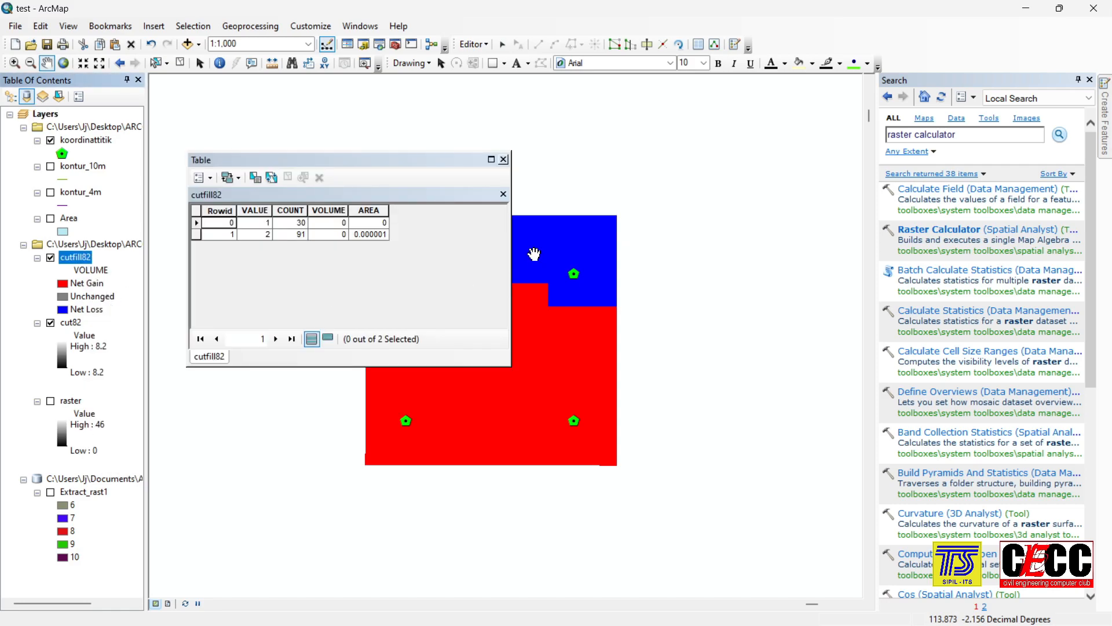
pyautogui.moveTo(426, 166); pyautogui.dragTo(427, 151)
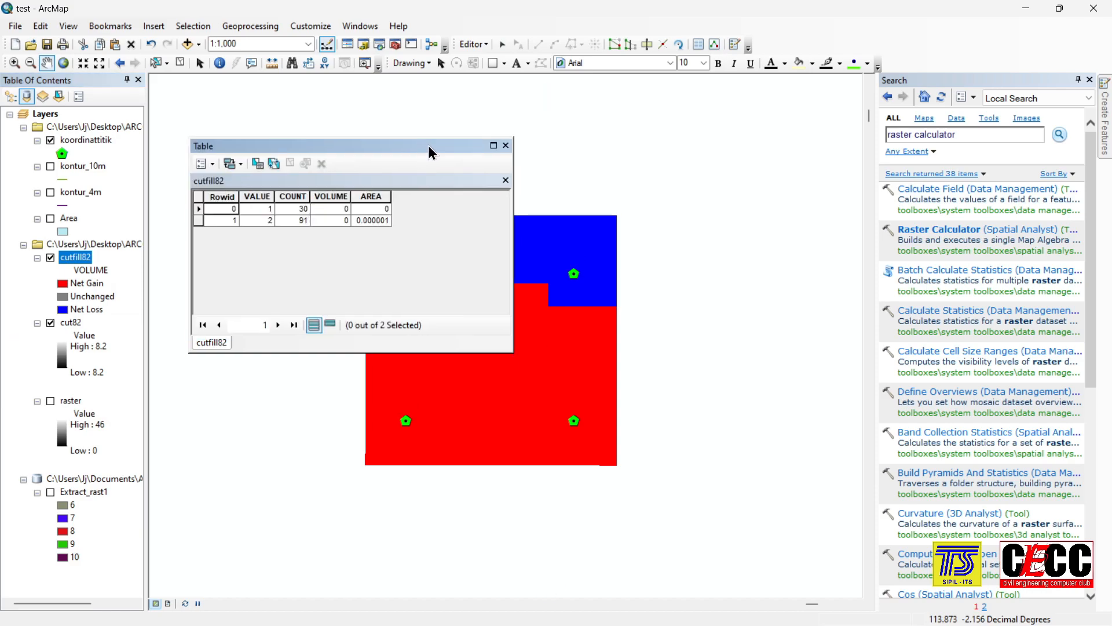
pyautogui.click(505, 145)
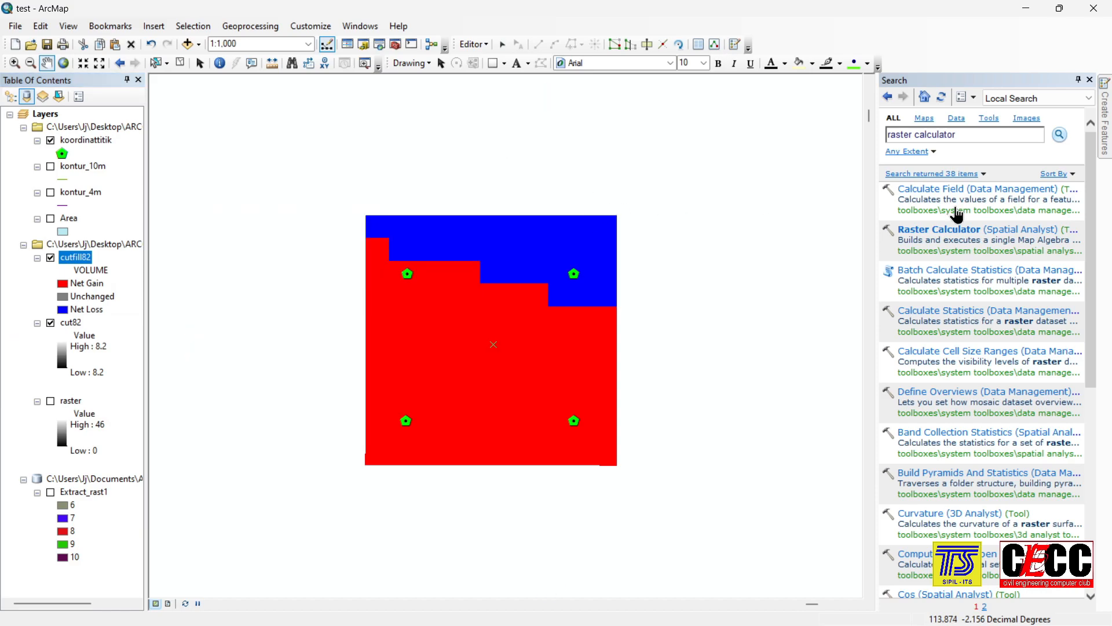